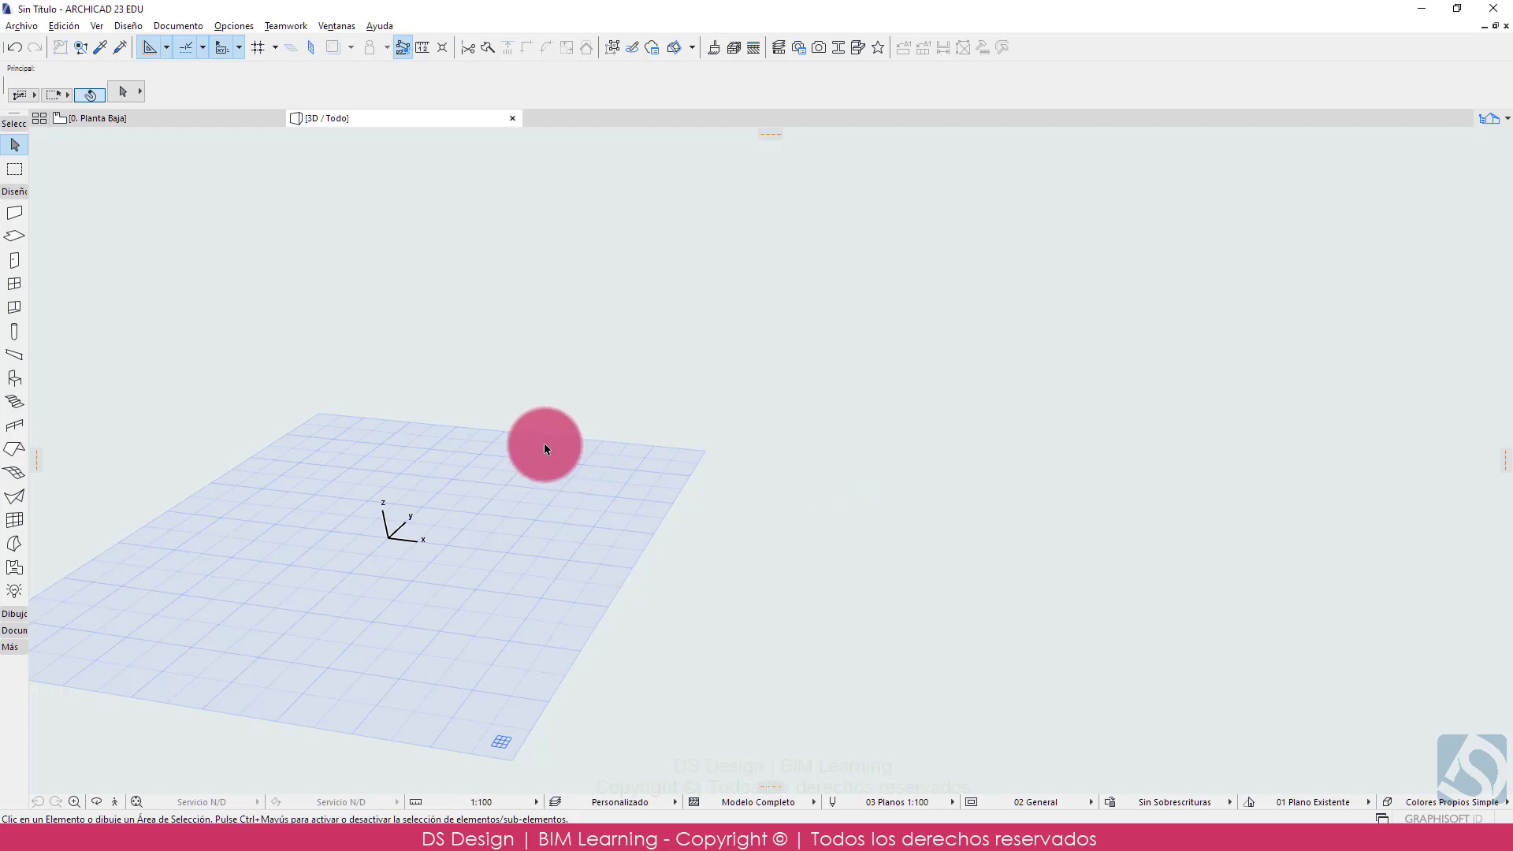
# - Switch from the 3D view to the Planta Baja floor plan
pyautogui.moveTo(544, 449); pyautogui.dragTo(879, 416, button='middle')
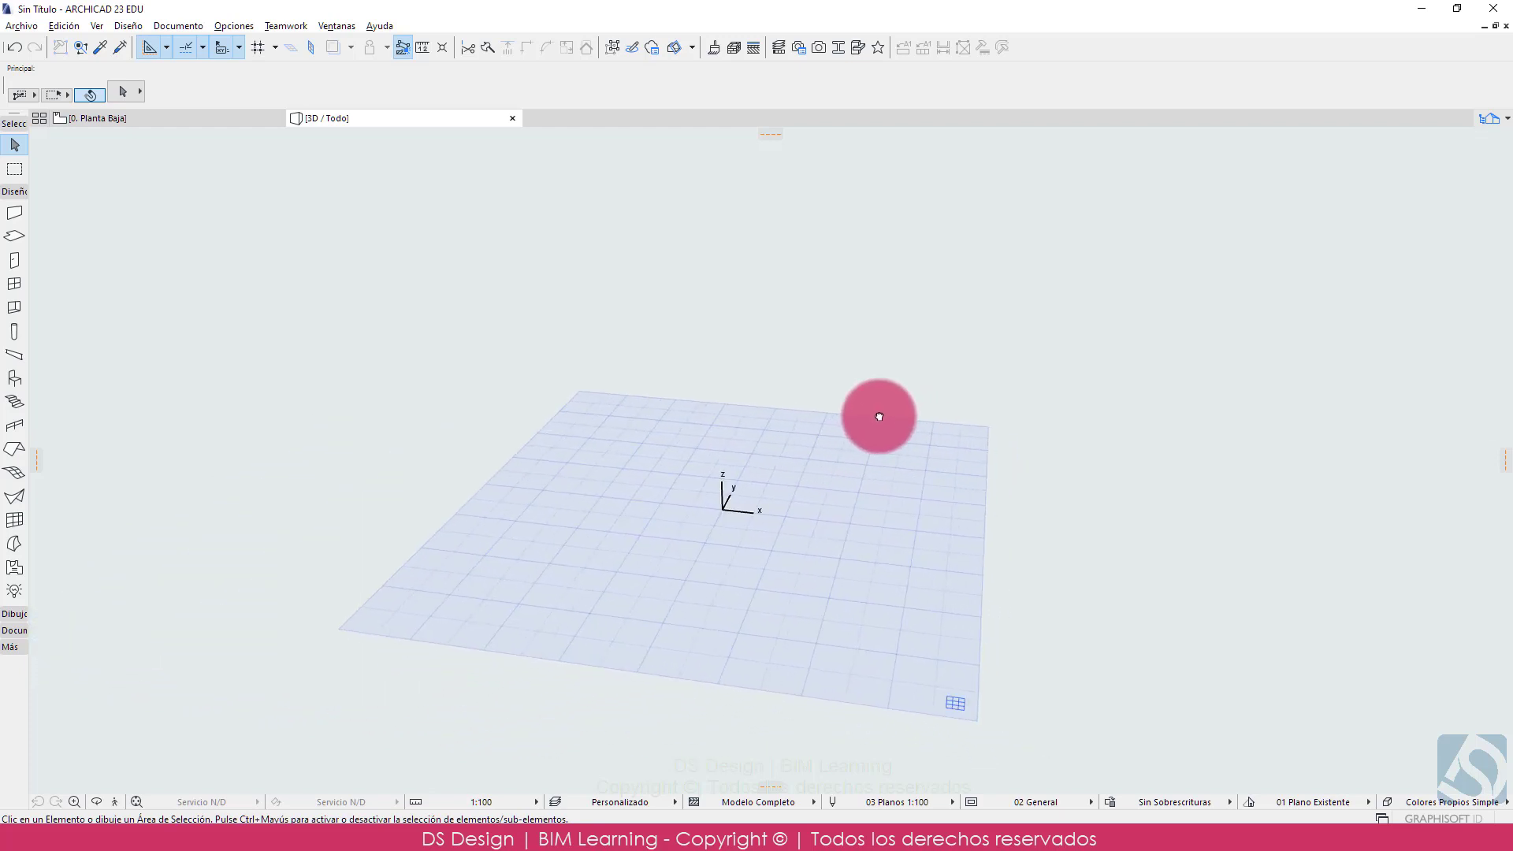
pyautogui.click(666, 392)
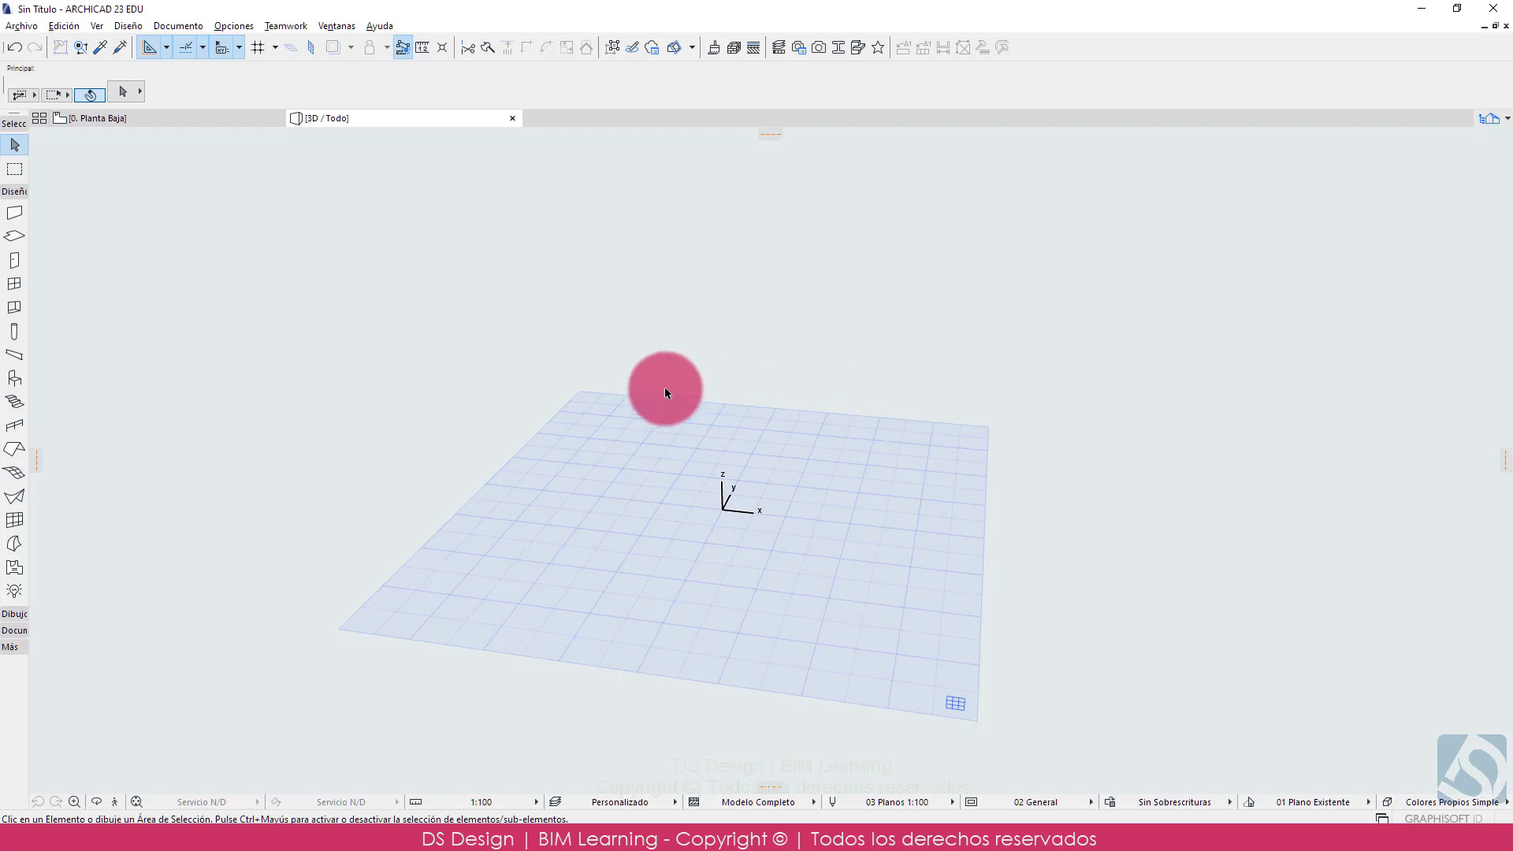
pyautogui.click(199, 126)
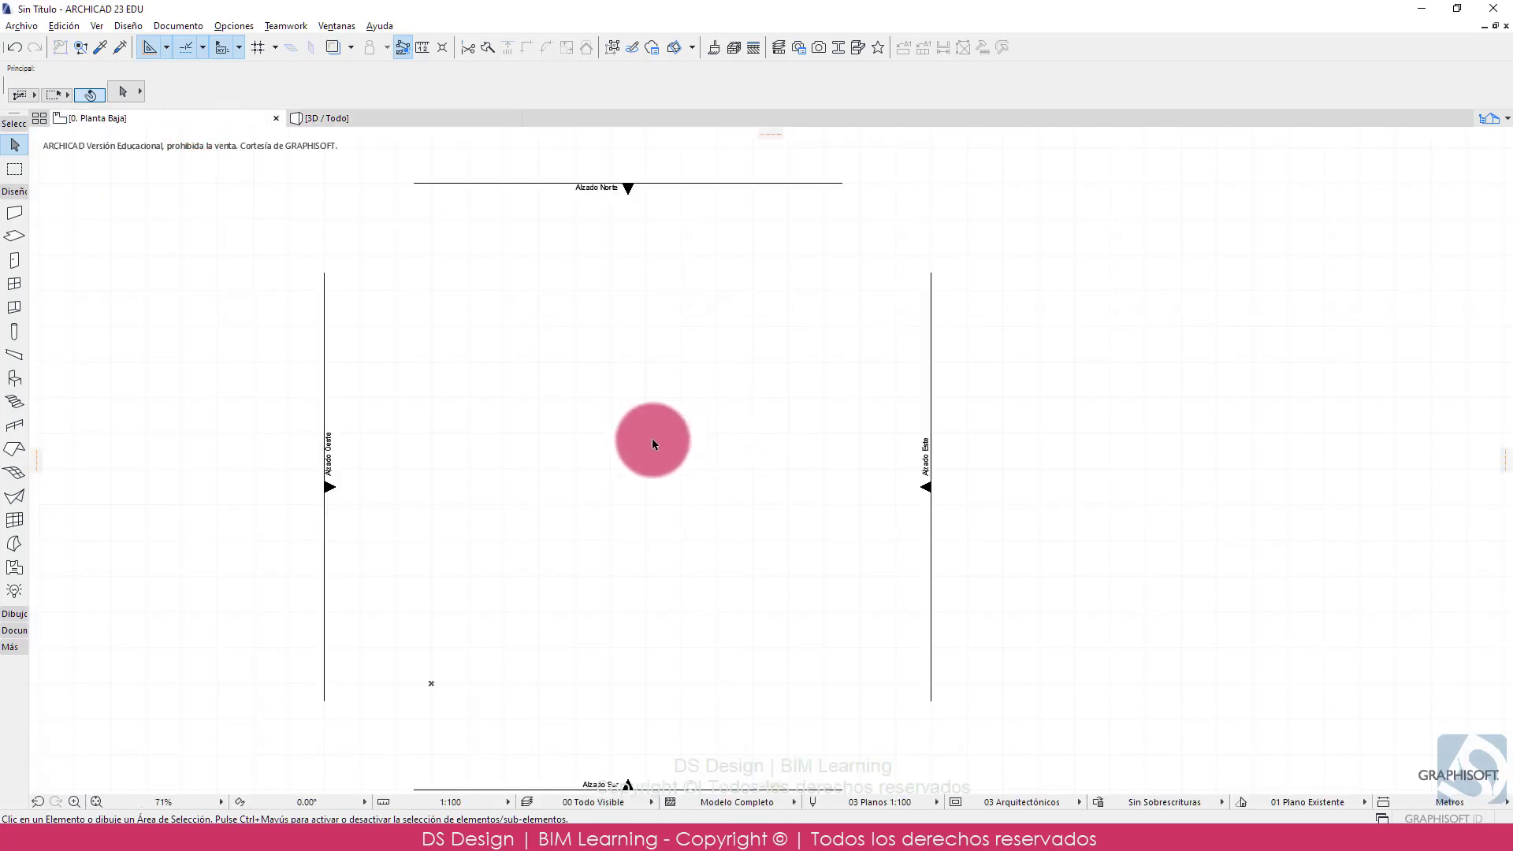
pyautogui.moveTo(652, 444); pyautogui.dragTo(726, 422, button='middle')
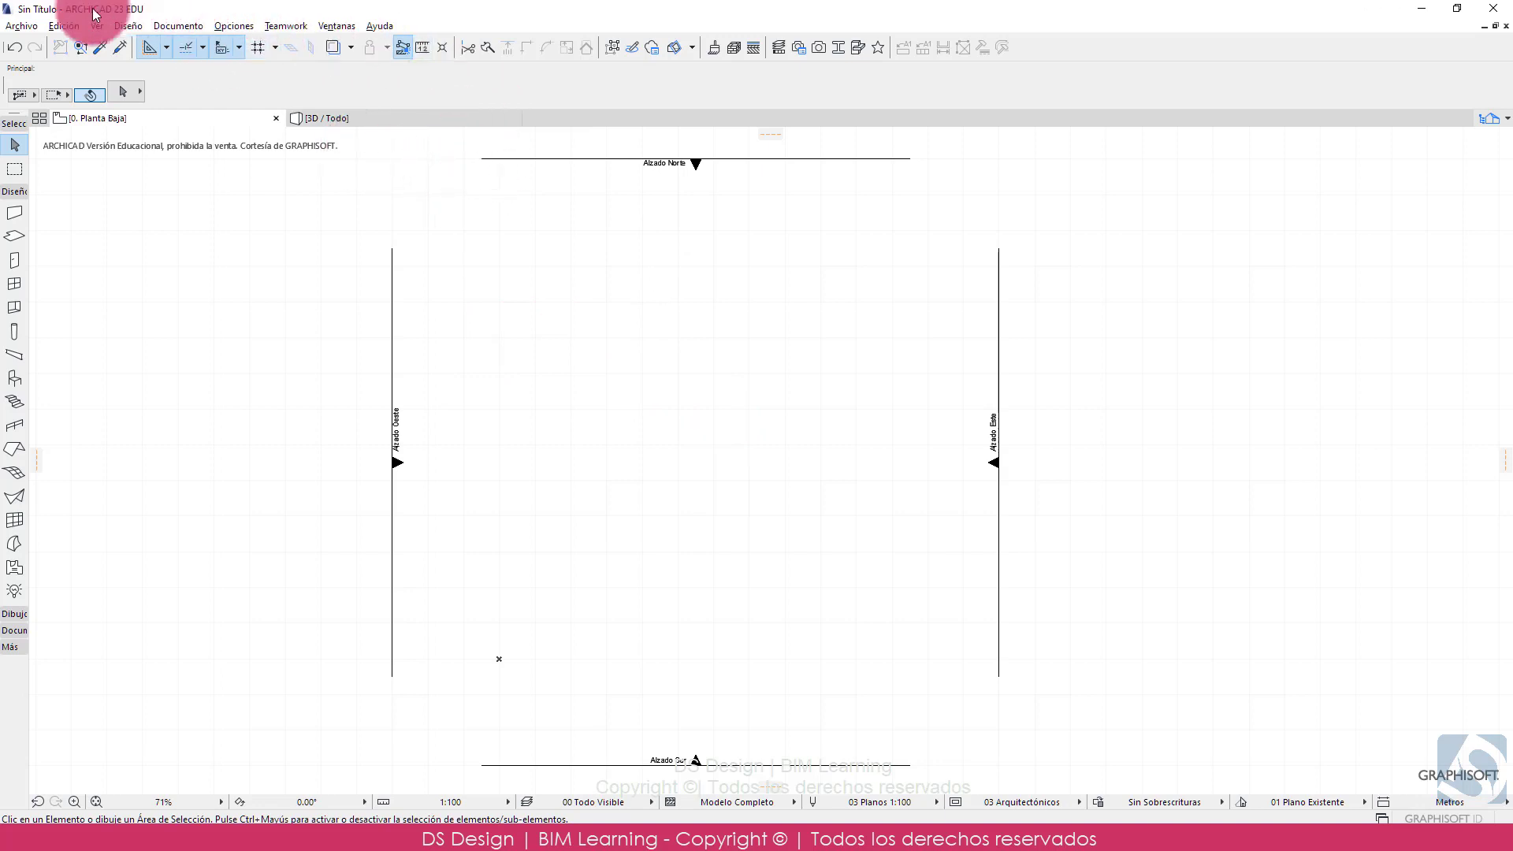
# - Open the project's working units settings and review the available length units
pyautogui.click(236, 23)
pyautogui.moveTo(354, 174)
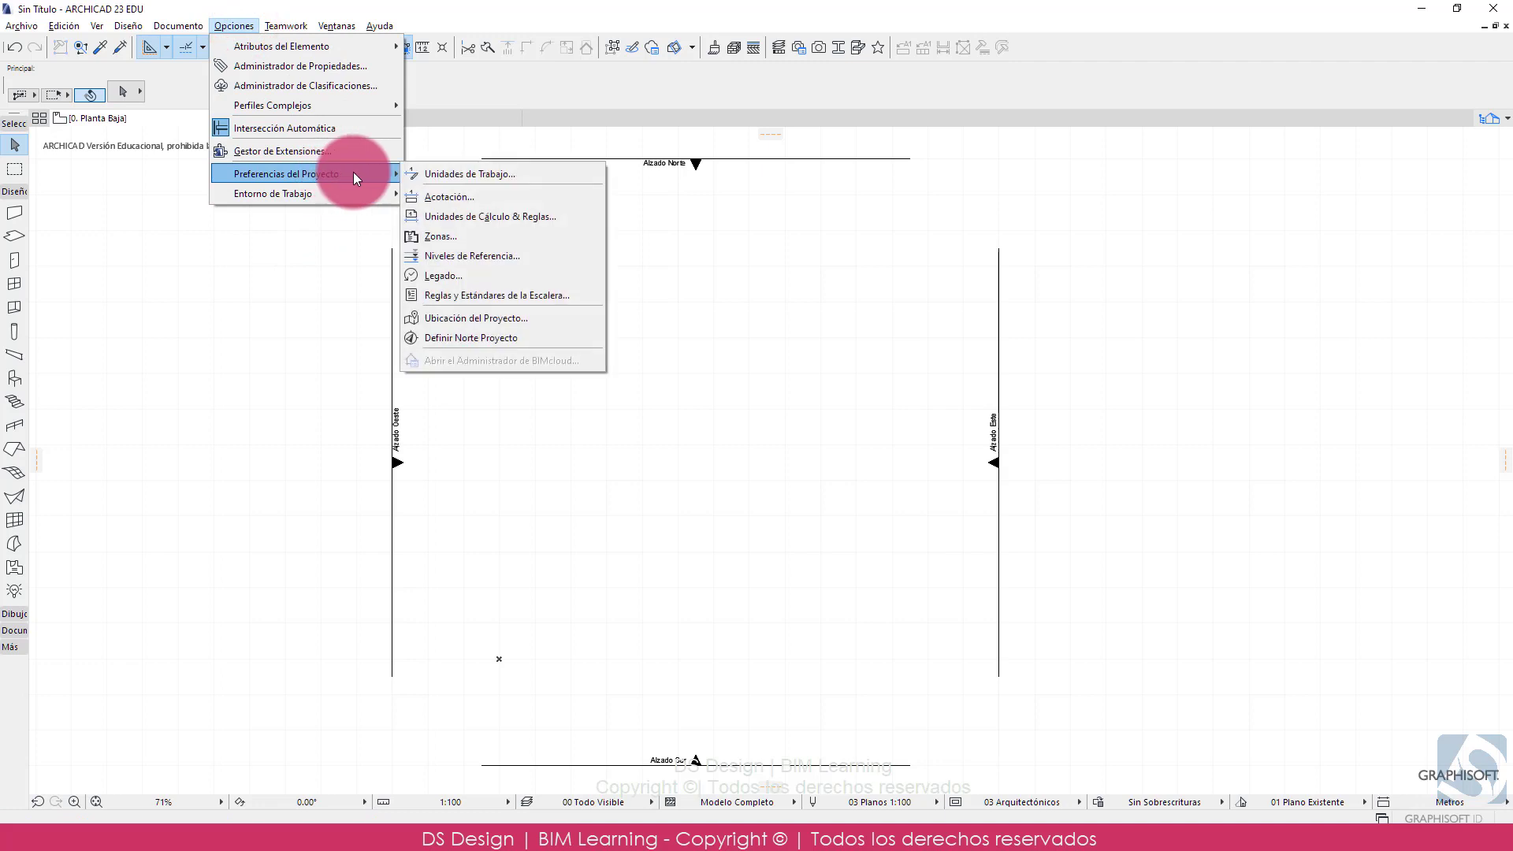
pyautogui.click(446, 175)
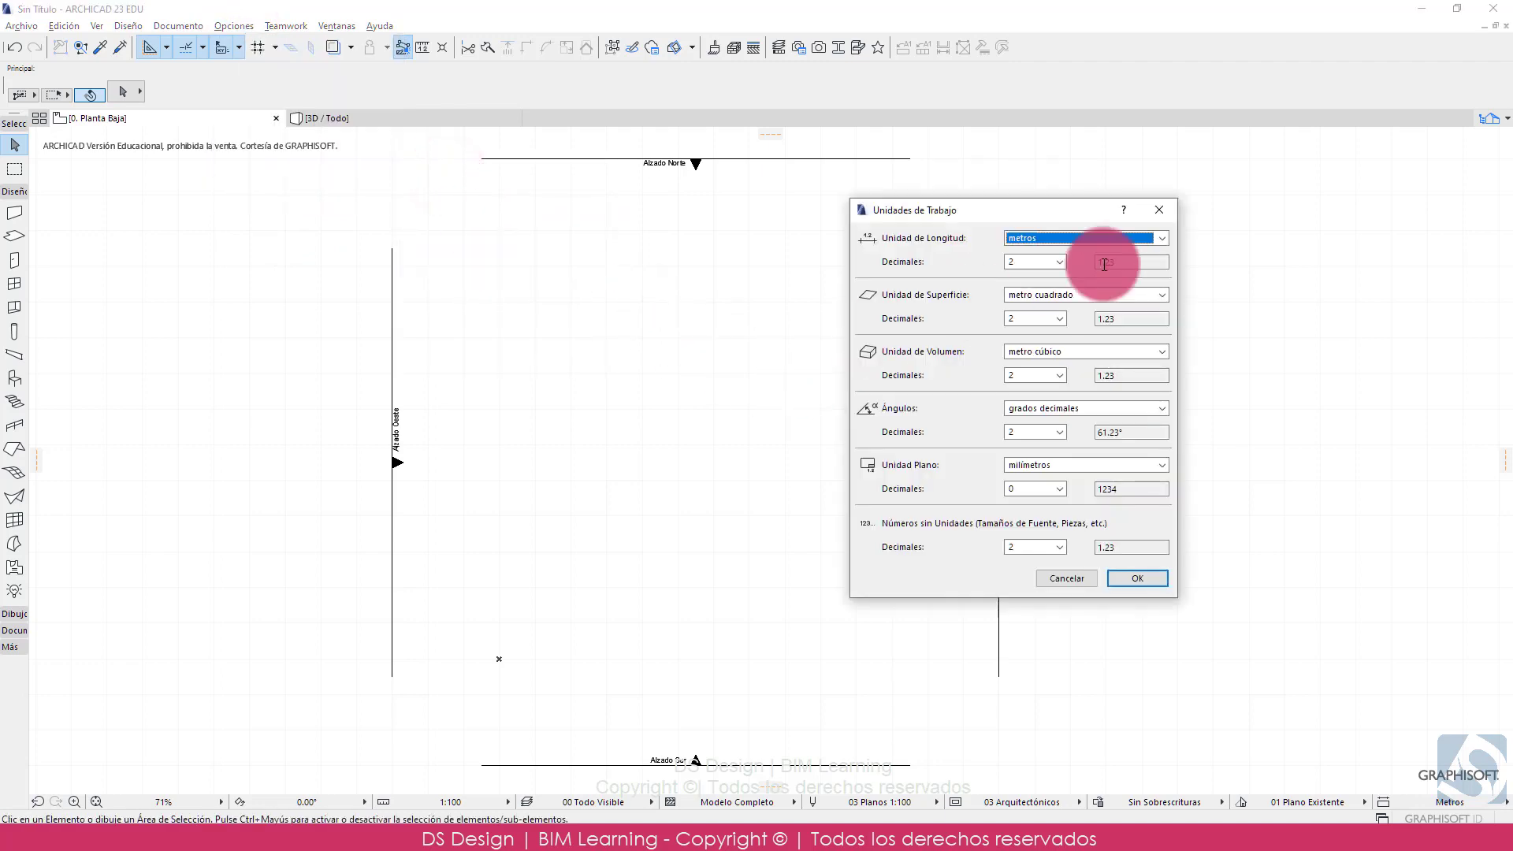
pyautogui.moveTo(1001, 207); pyautogui.dragTo(1157, 200)
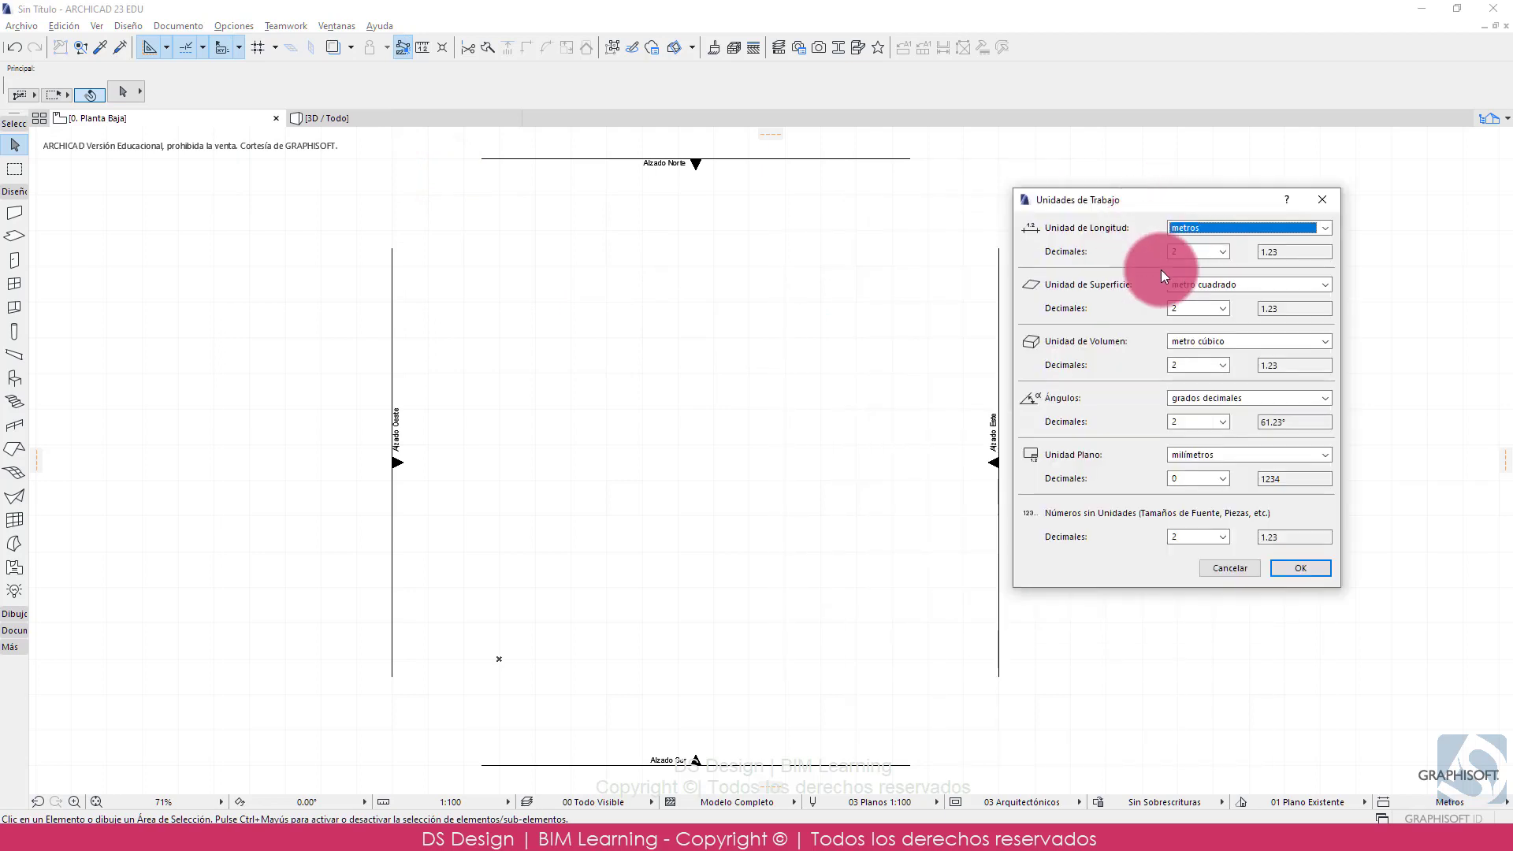
pyautogui.click(1234, 230)
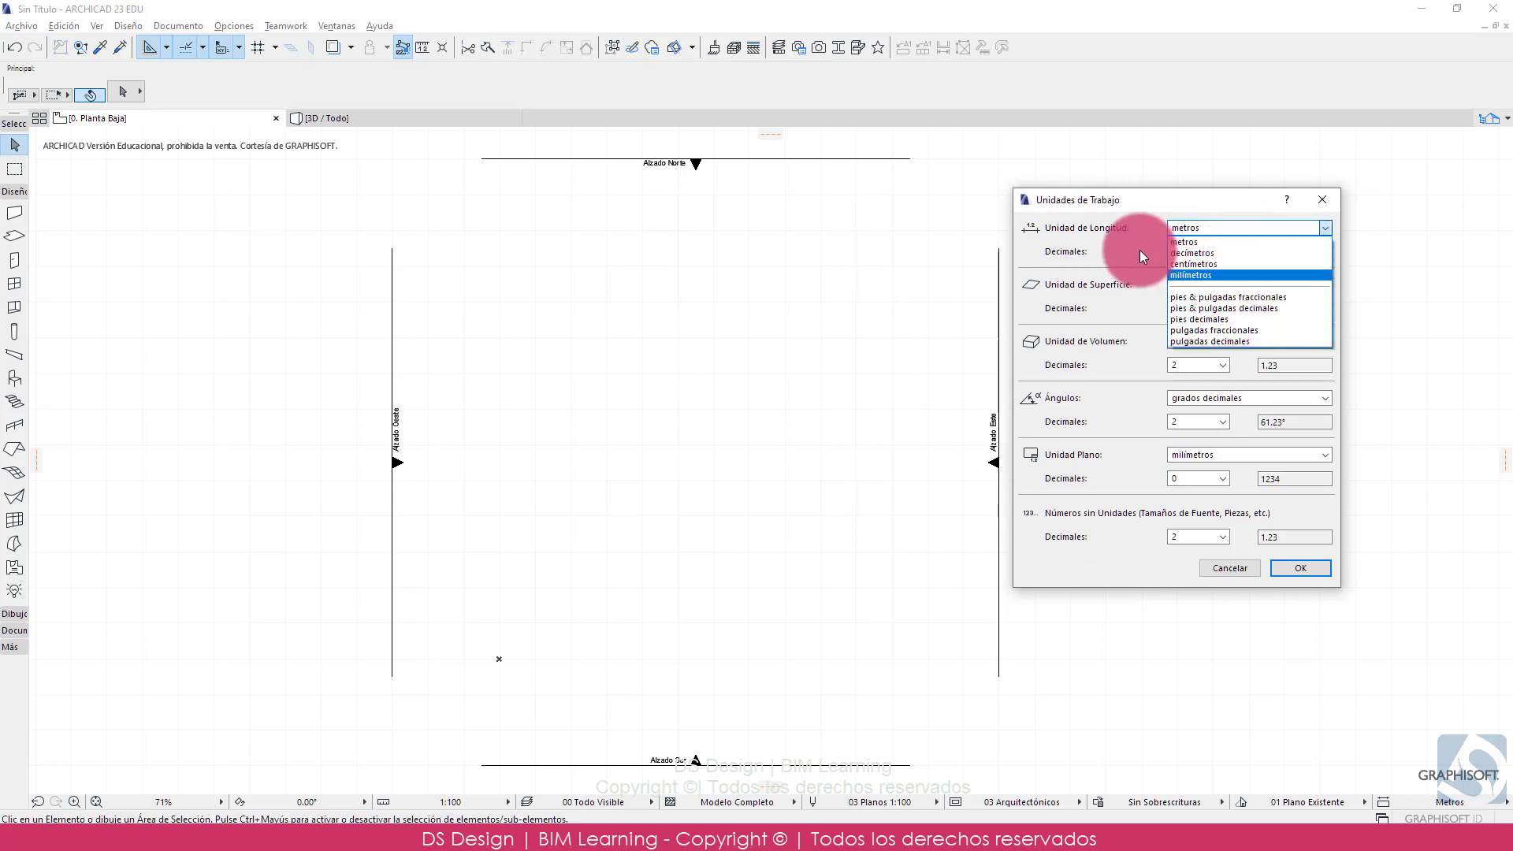
pyautogui.click(1140, 249)
# - Try 4 decimals for the working length unit
pyautogui.click(1218, 250)
pyautogui.click(1193, 310)
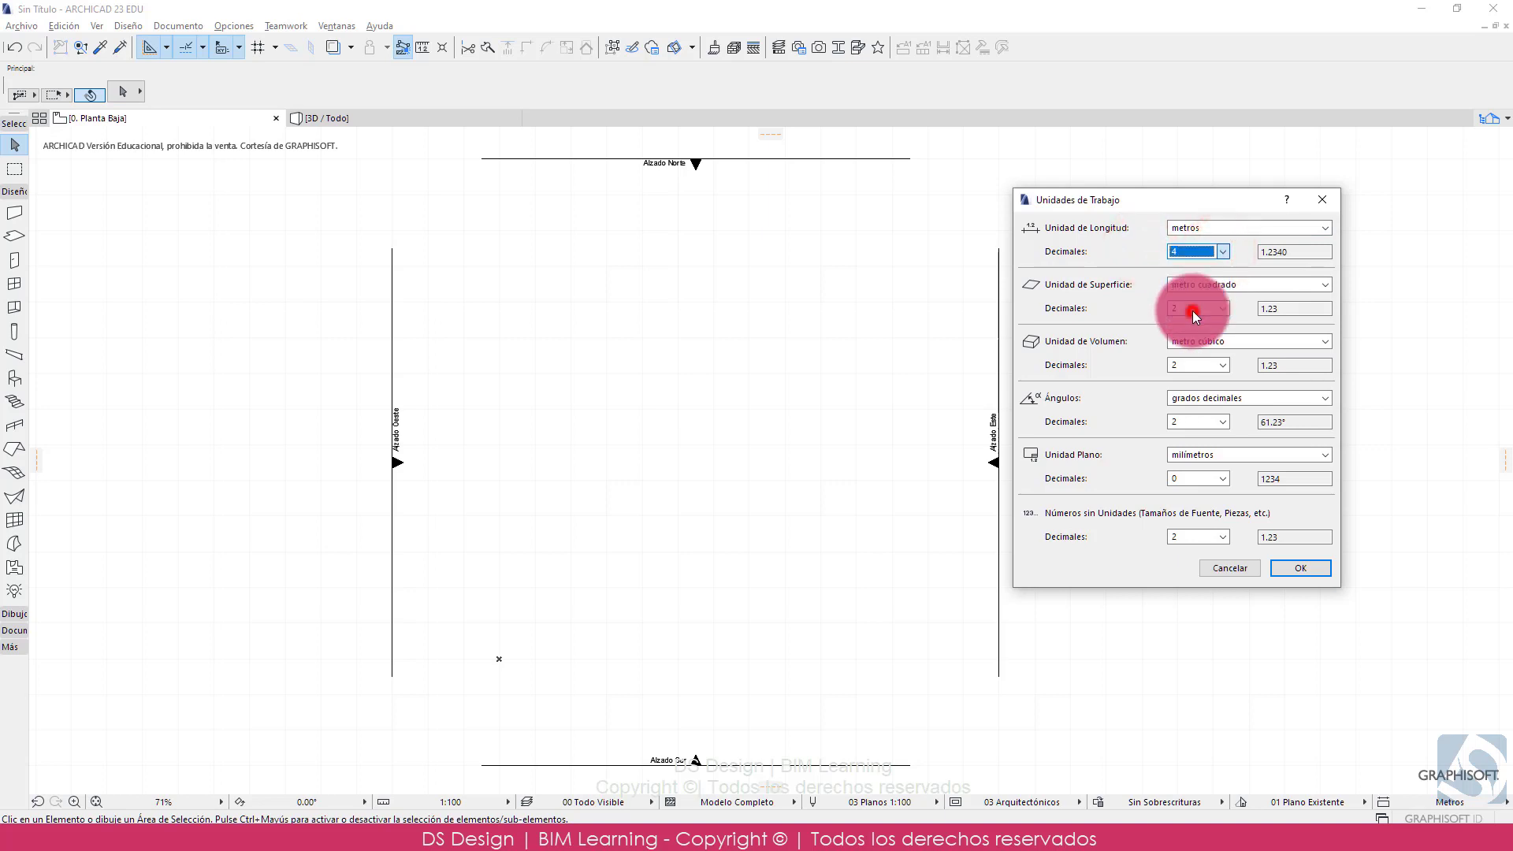
pyautogui.click(1258, 262)
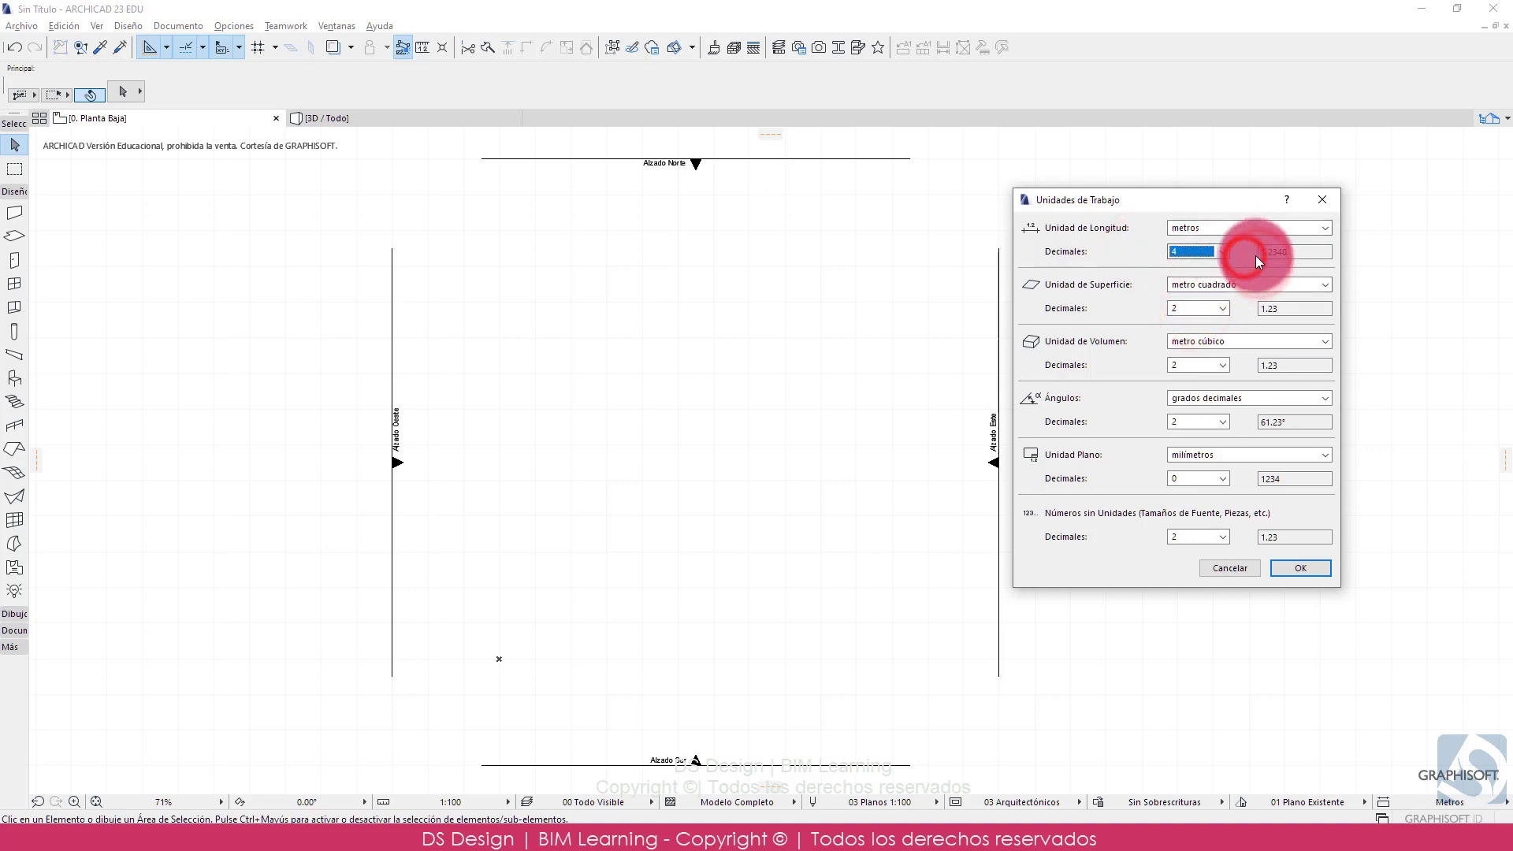
# - Set the working length unit to metros with 2 decimals
pyautogui.click(1235, 226)
pyautogui.click(1184, 241)
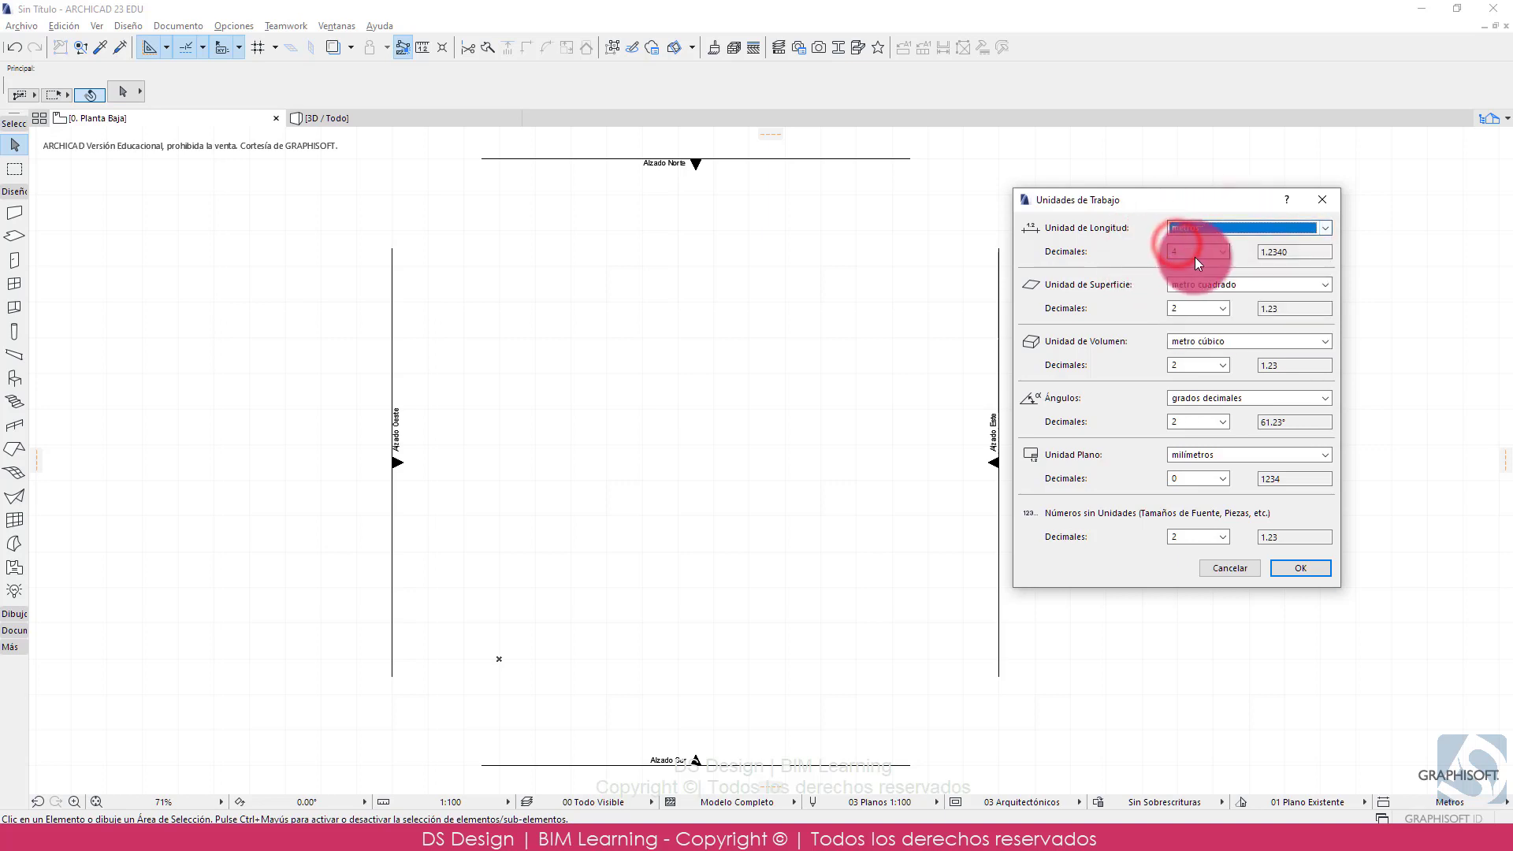
pyautogui.click(1194, 254)
pyautogui.click(1187, 283)
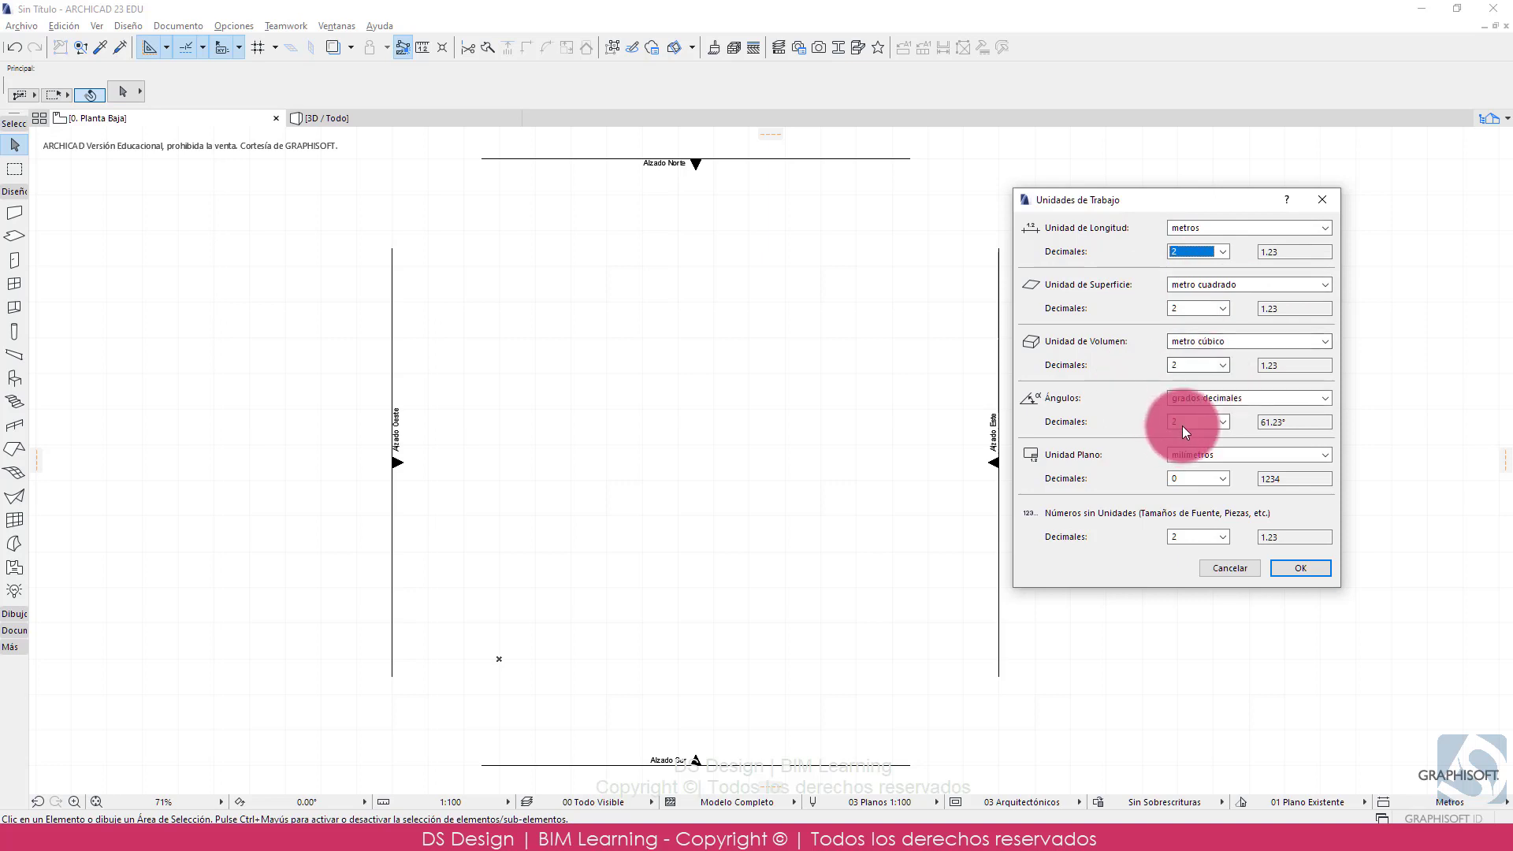
# - Set the angle unit to grados decimales and accept the working units
pyautogui.click(1231, 396)
pyautogui.click(1226, 420)
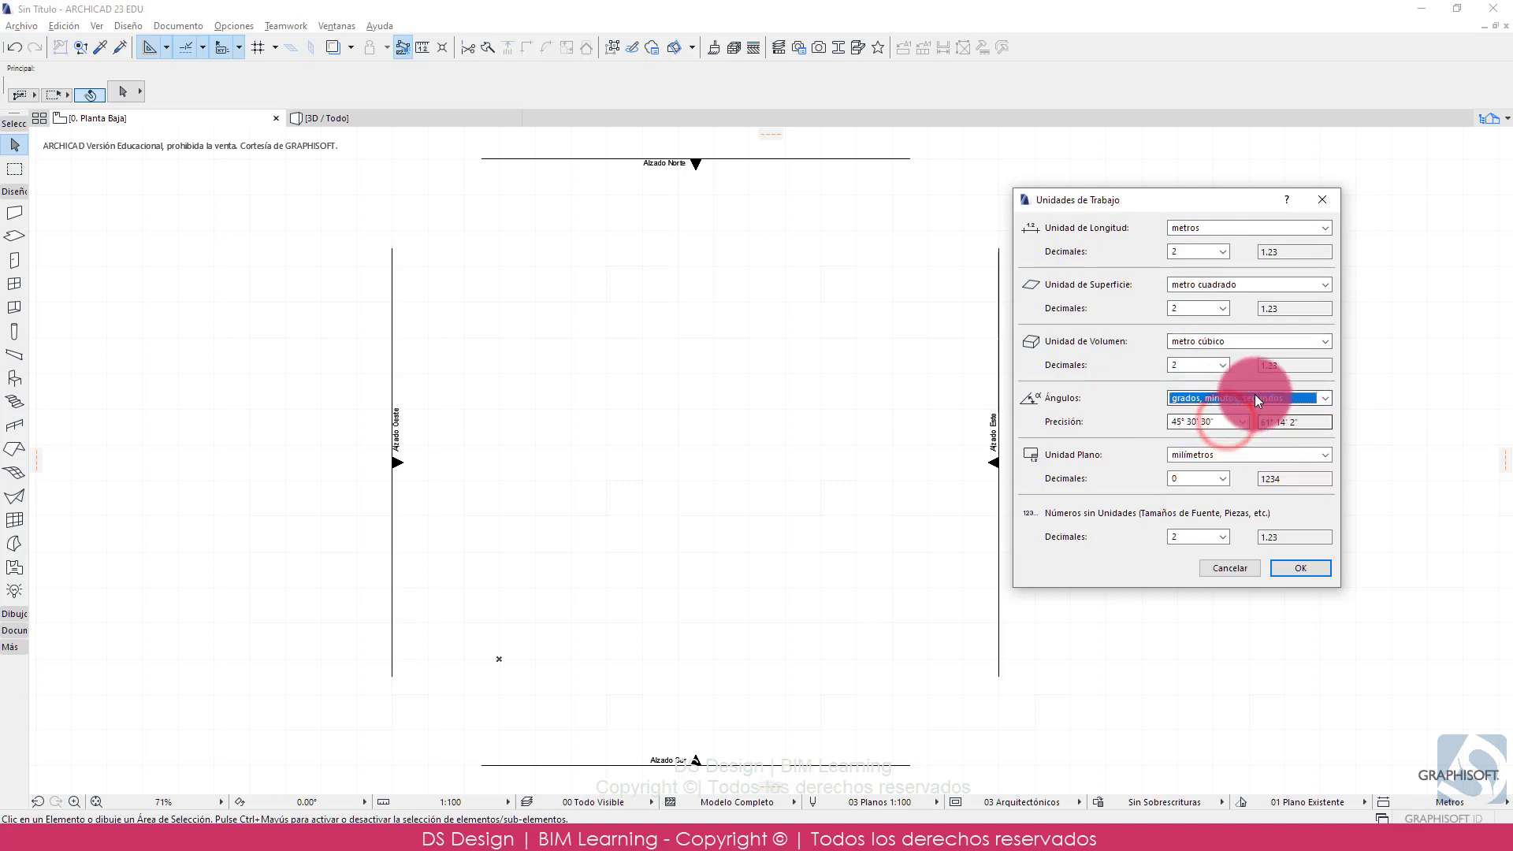
pyautogui.click(1254, 396)
pyautogui.click(1212, 414)
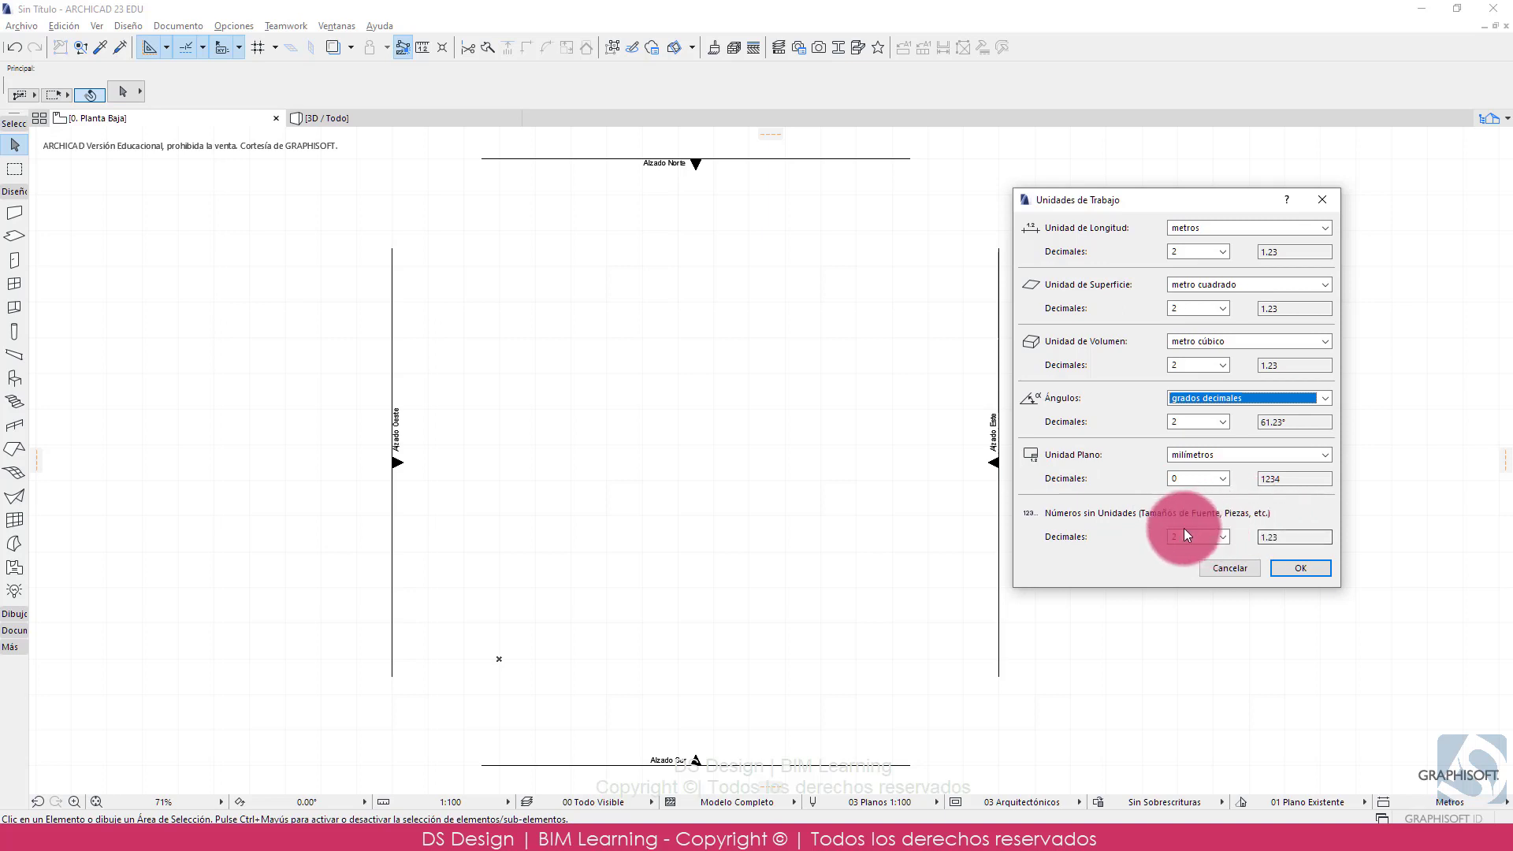
pyautogui.click(1297, 568)
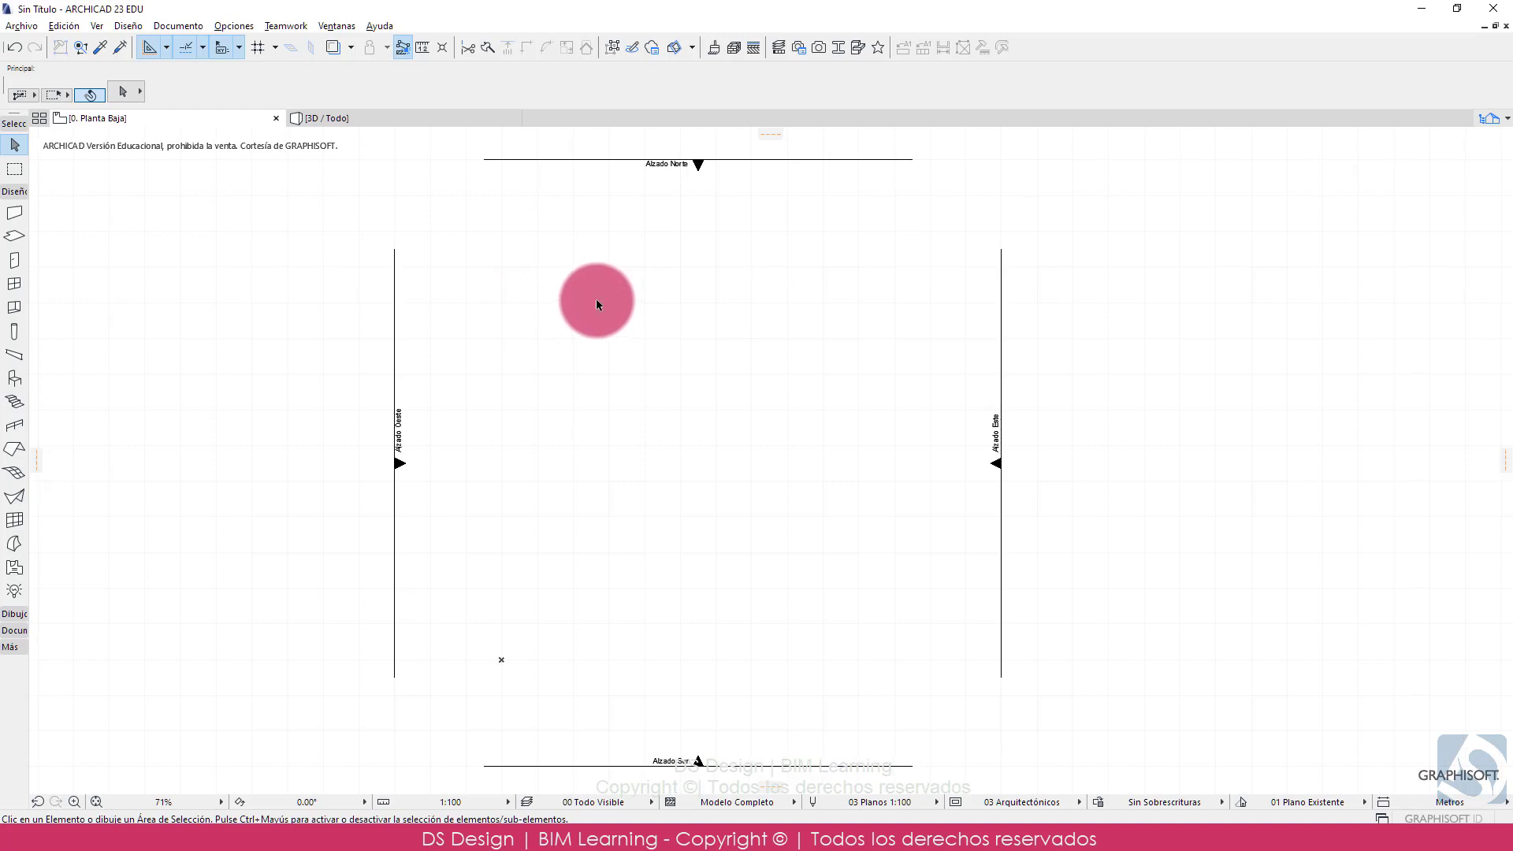
# - Open the project's dimensioning preferences and examine the linear, angular, radial, level and elevation dimension settings of the Metros standard
pyautogui.click(244, 29)
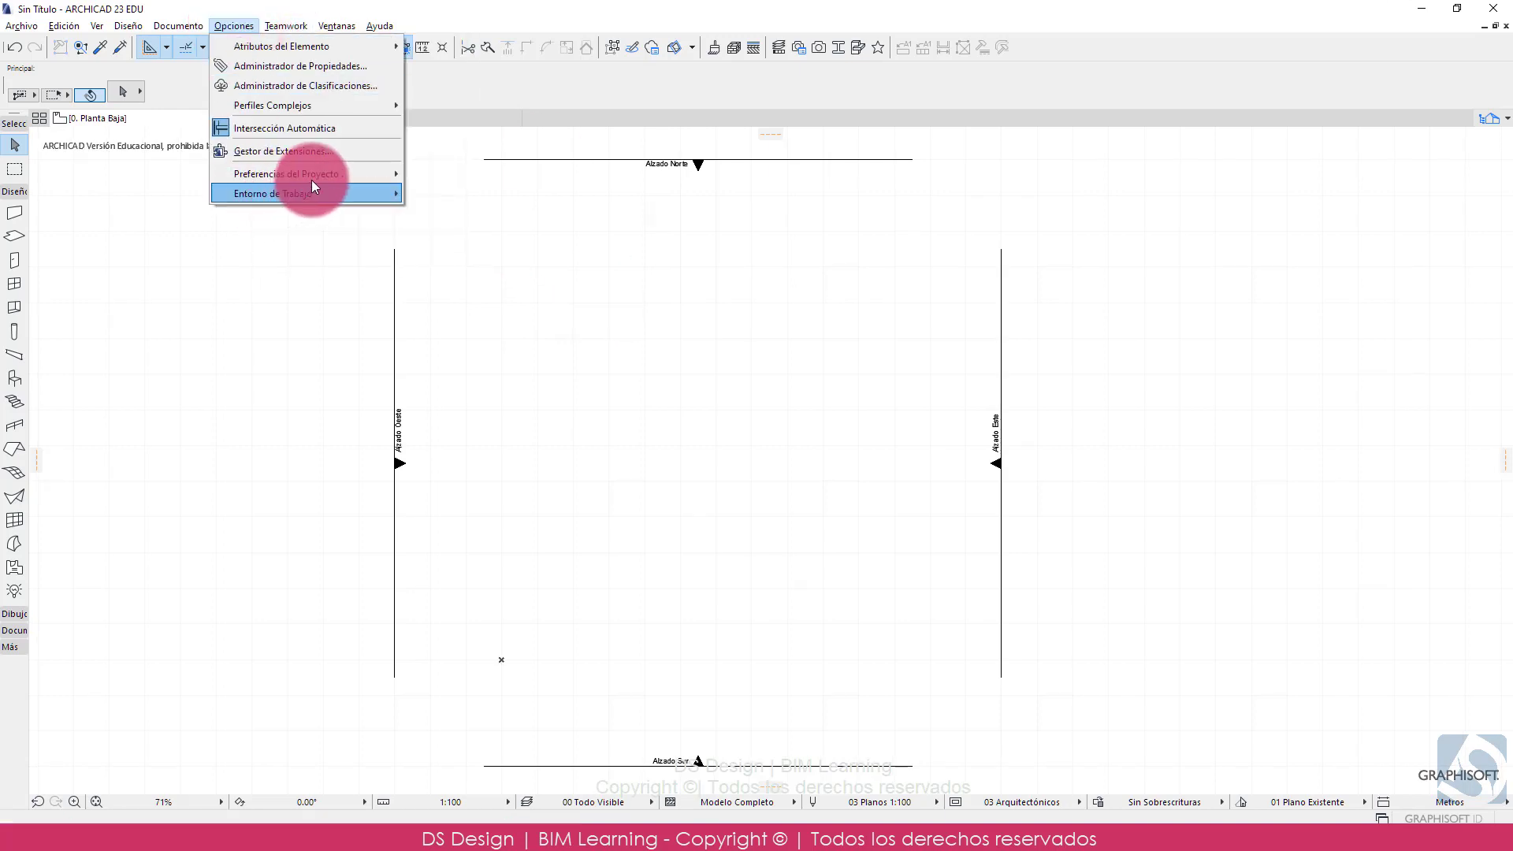
pyautogui.moveTo(314, 177)
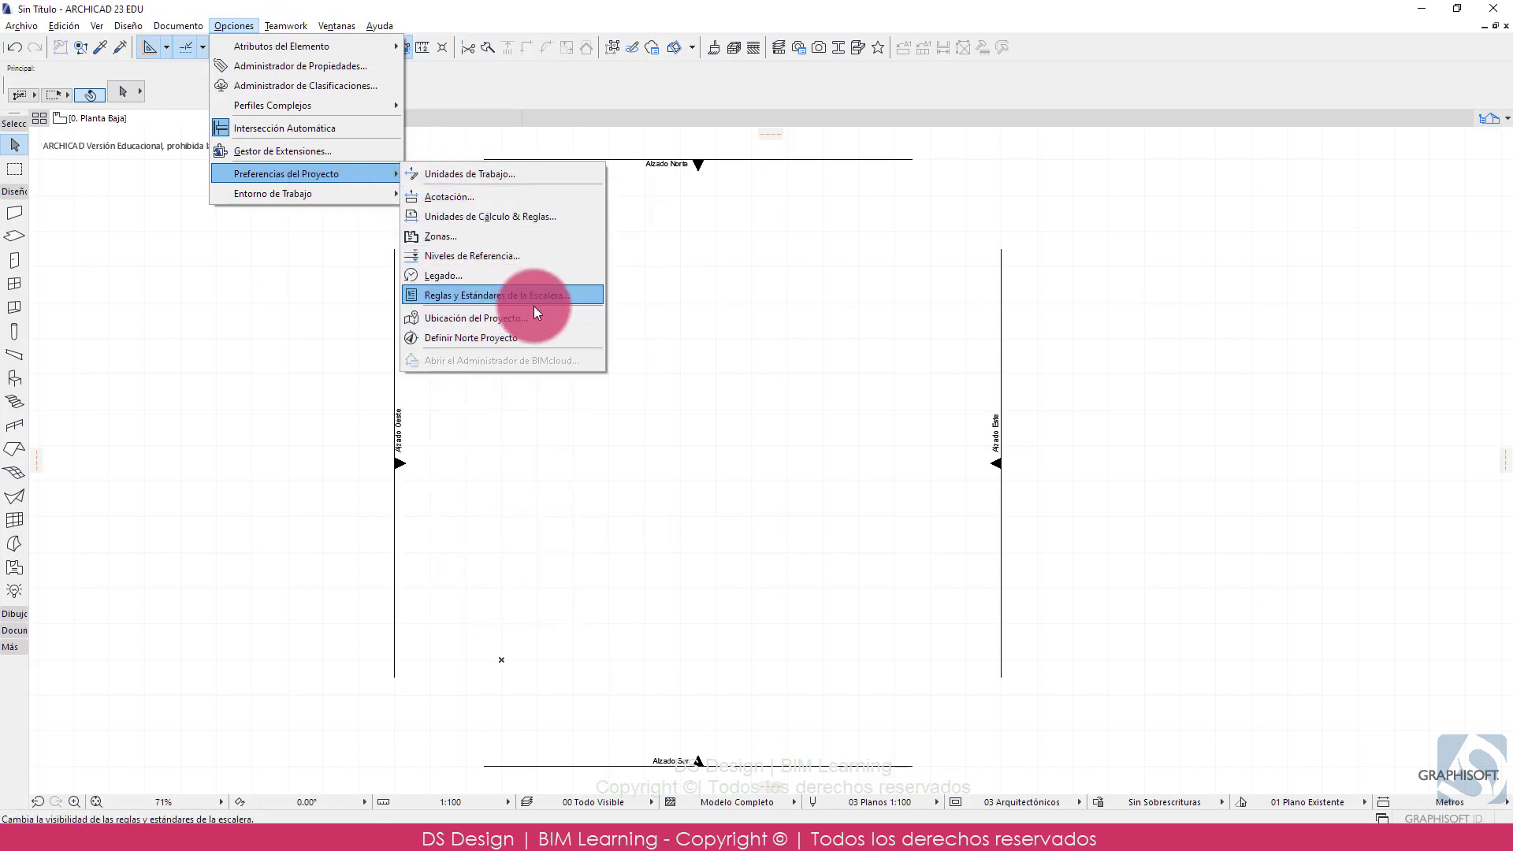
pyautogui.click(480, 197)
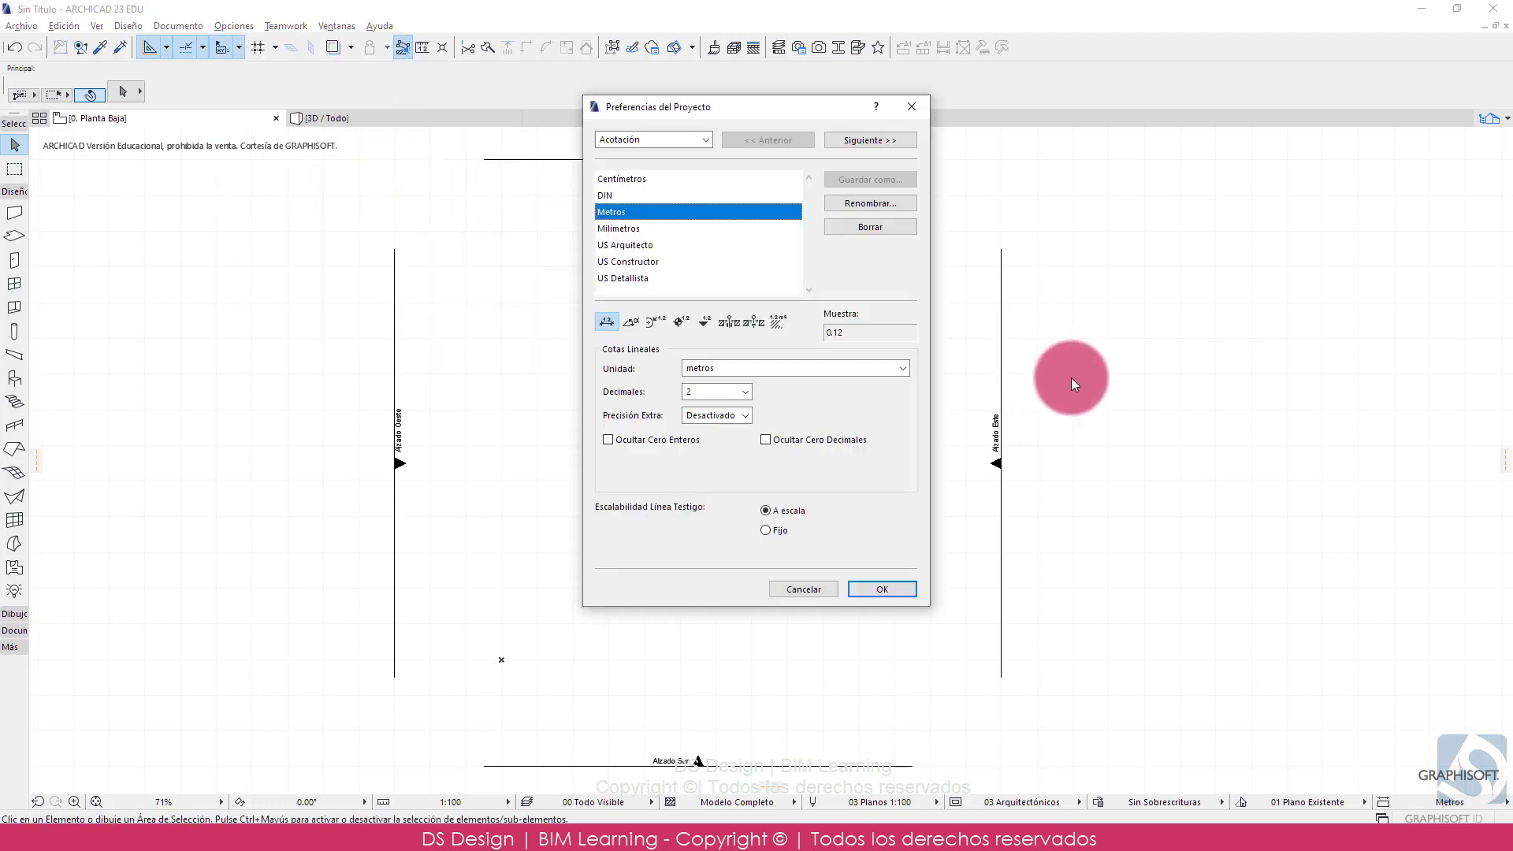
pyautogui.moveTo(743, 120); pyautogui.dragTo(1168, 209)
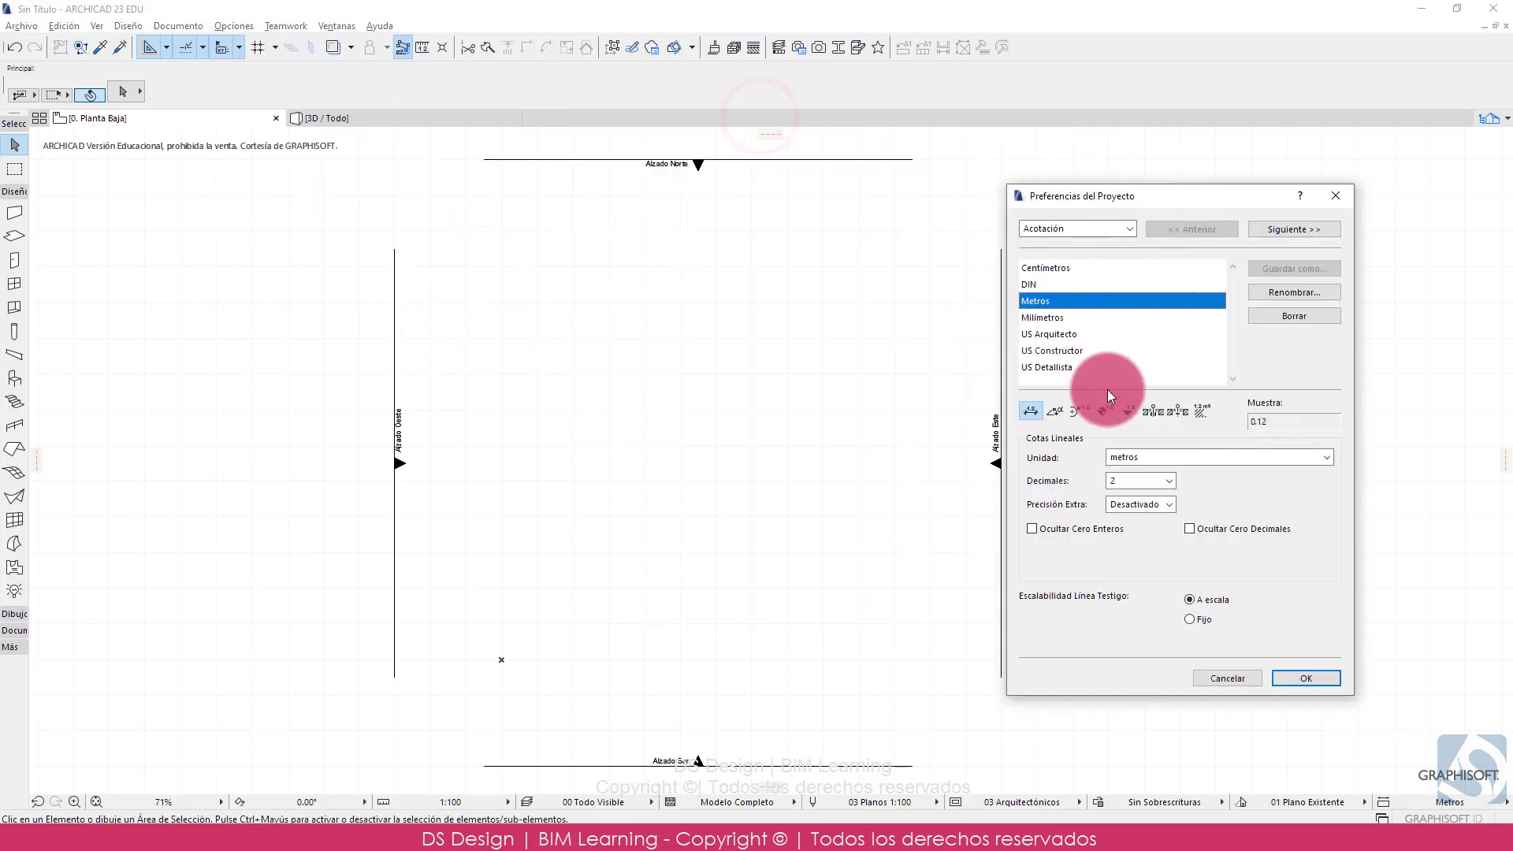
pyautogui.click(1058, 414)
pyautogui.click(1084, 419)
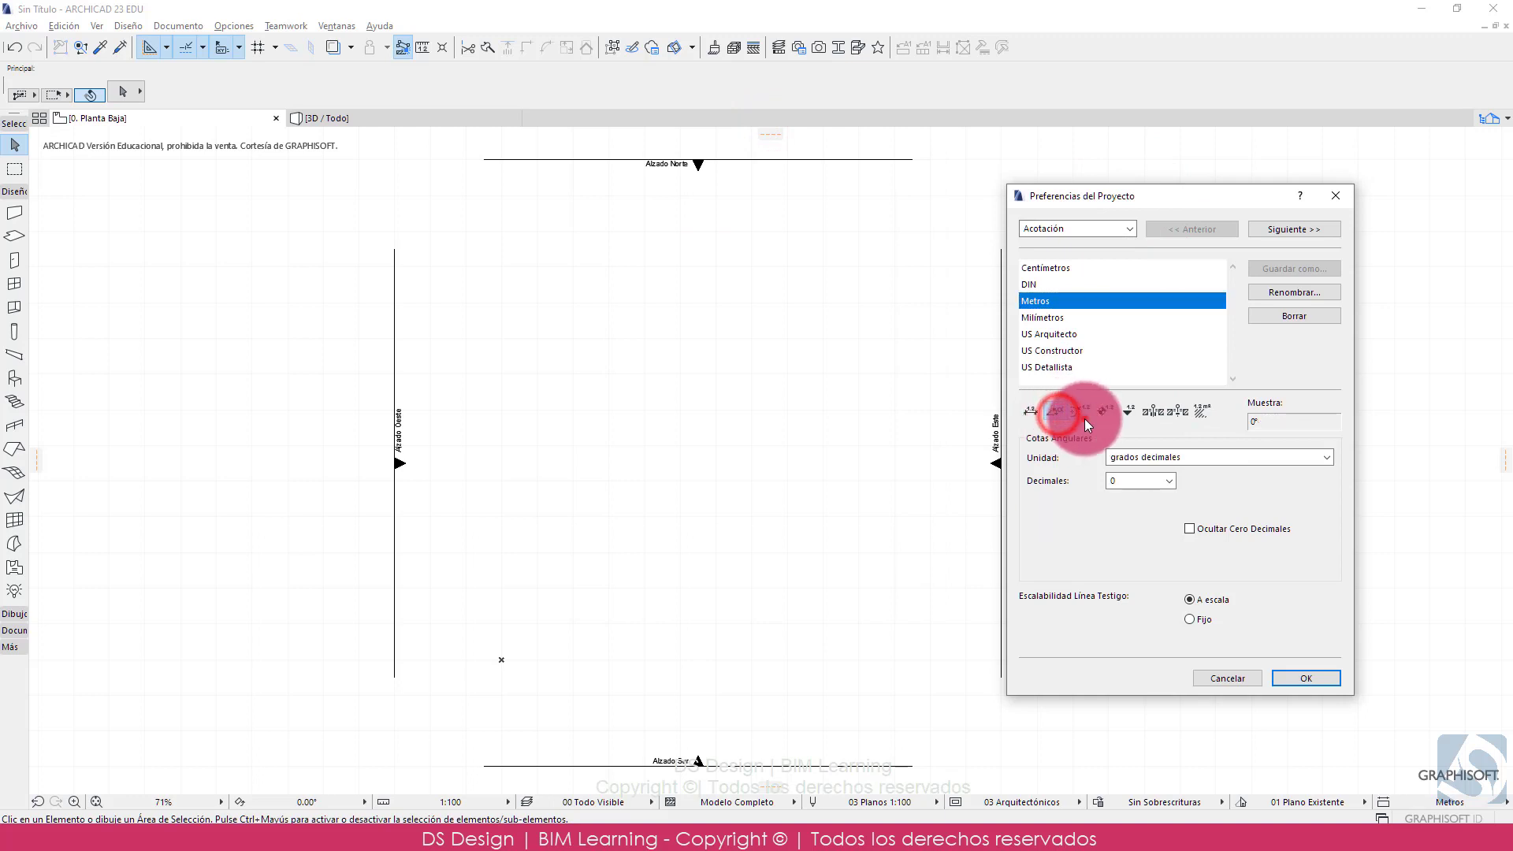
pyautogui.click(1113, 418)
pyautogui.click(1138, 404)
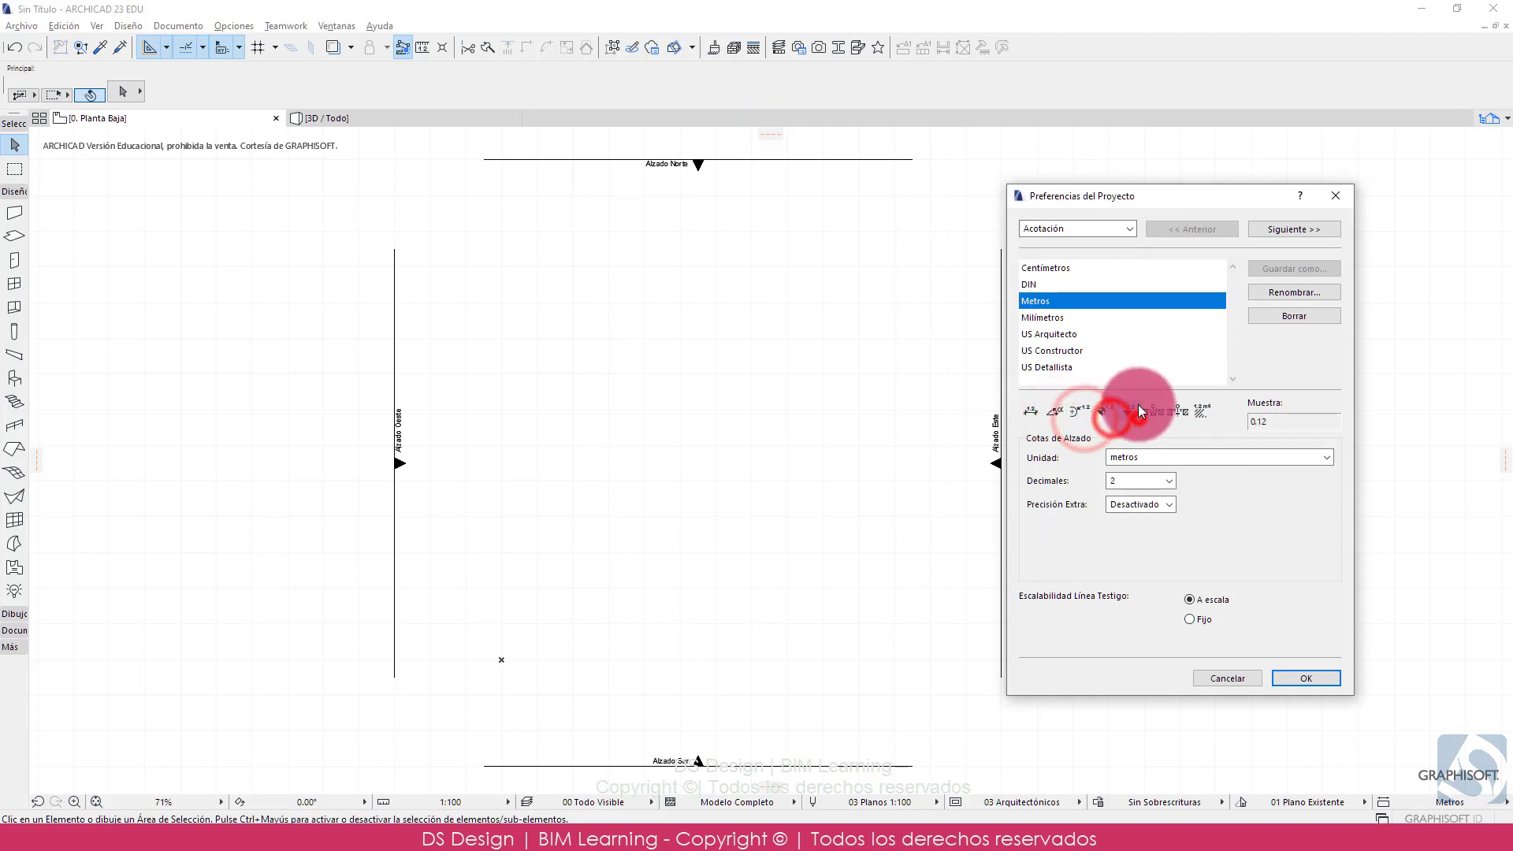
pyautogui.click(1030, 411)
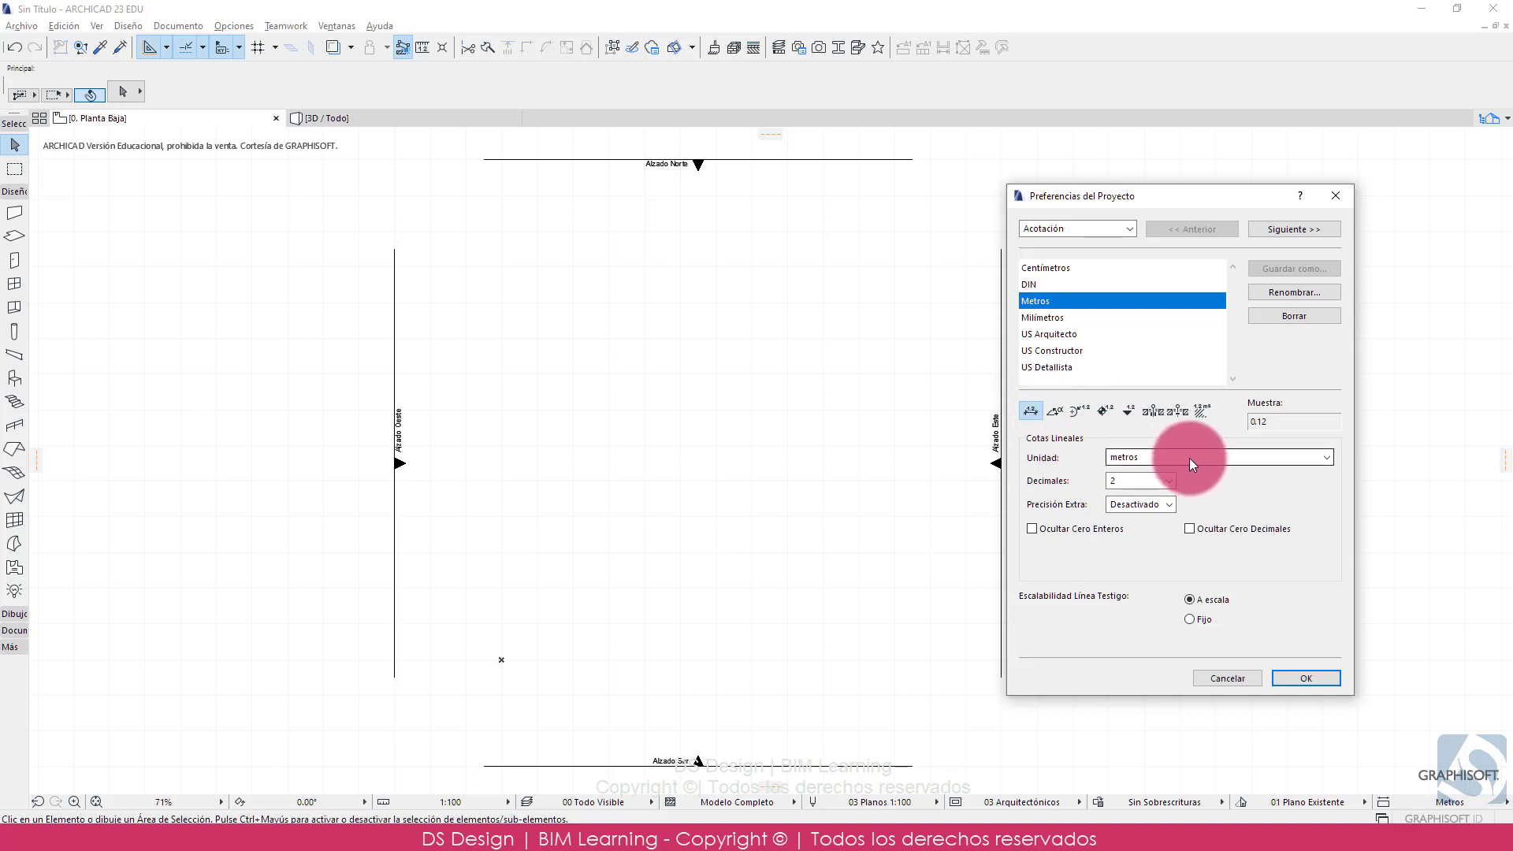
# - Set the linear dimensions of the Metros standard to 2 decimals and check the extra precision options
pyautogui.click(1150, 482)
pyautogui.click(1137, 525)
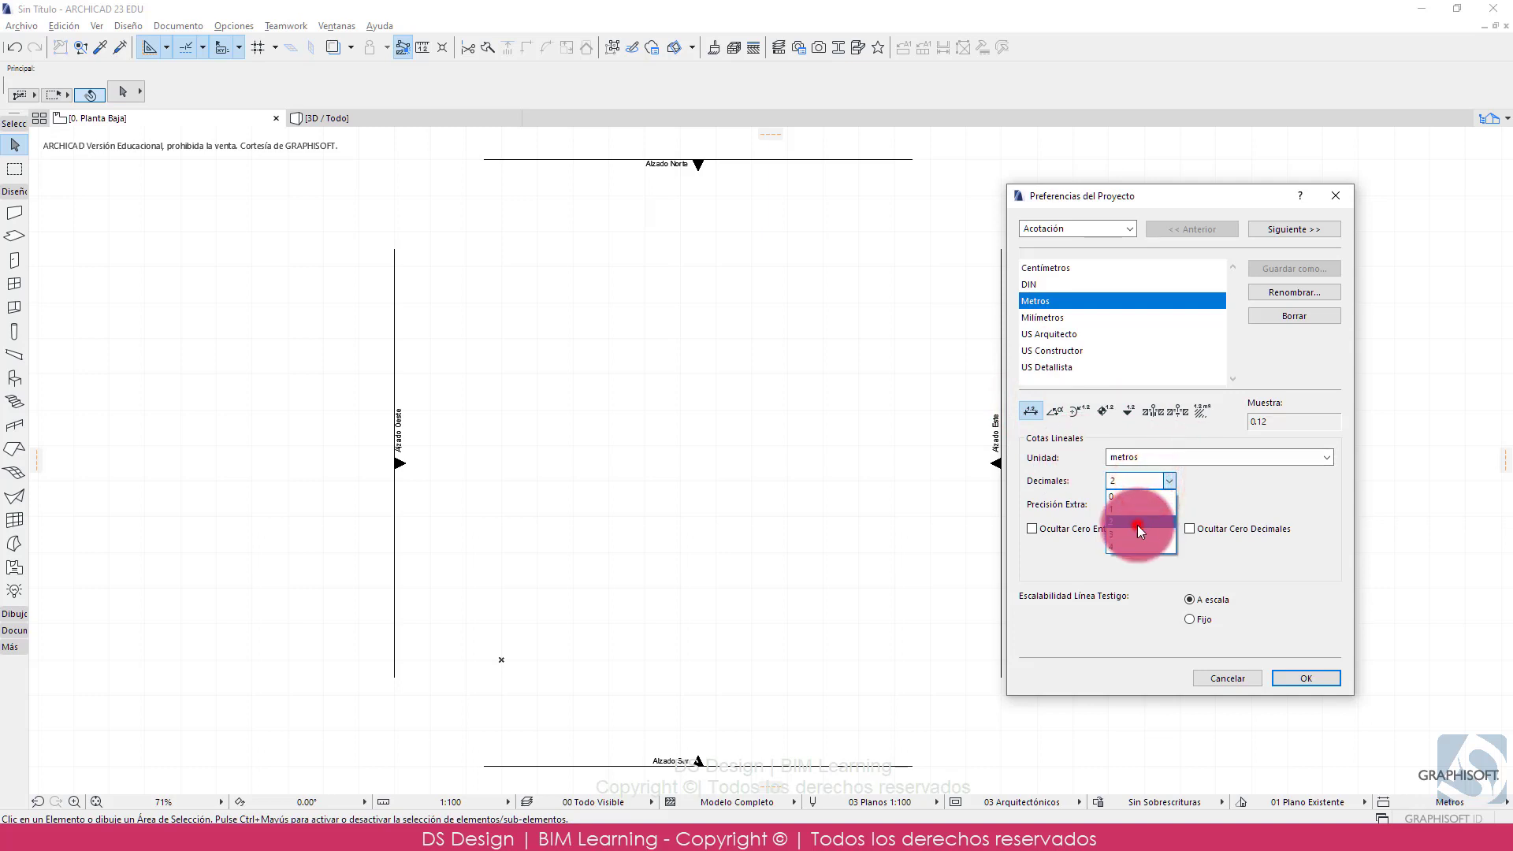
pyautogui.click(1140, 505)
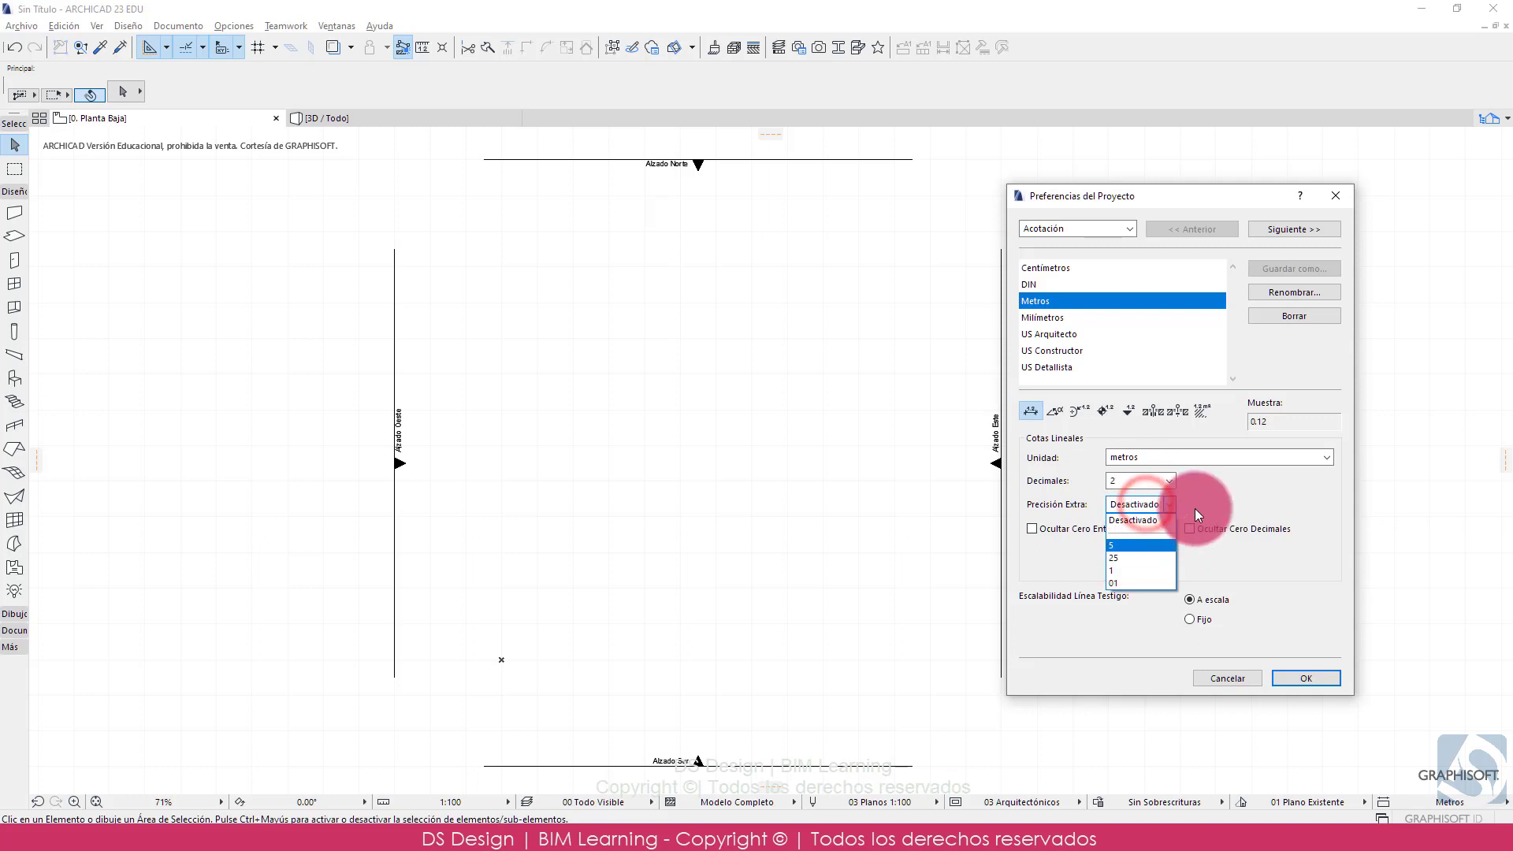
pyautogui.click(1229, 491)
# - Examine the angular, radial and level dimension settings of the Metros standard
pyautogui.click(1056, 411)
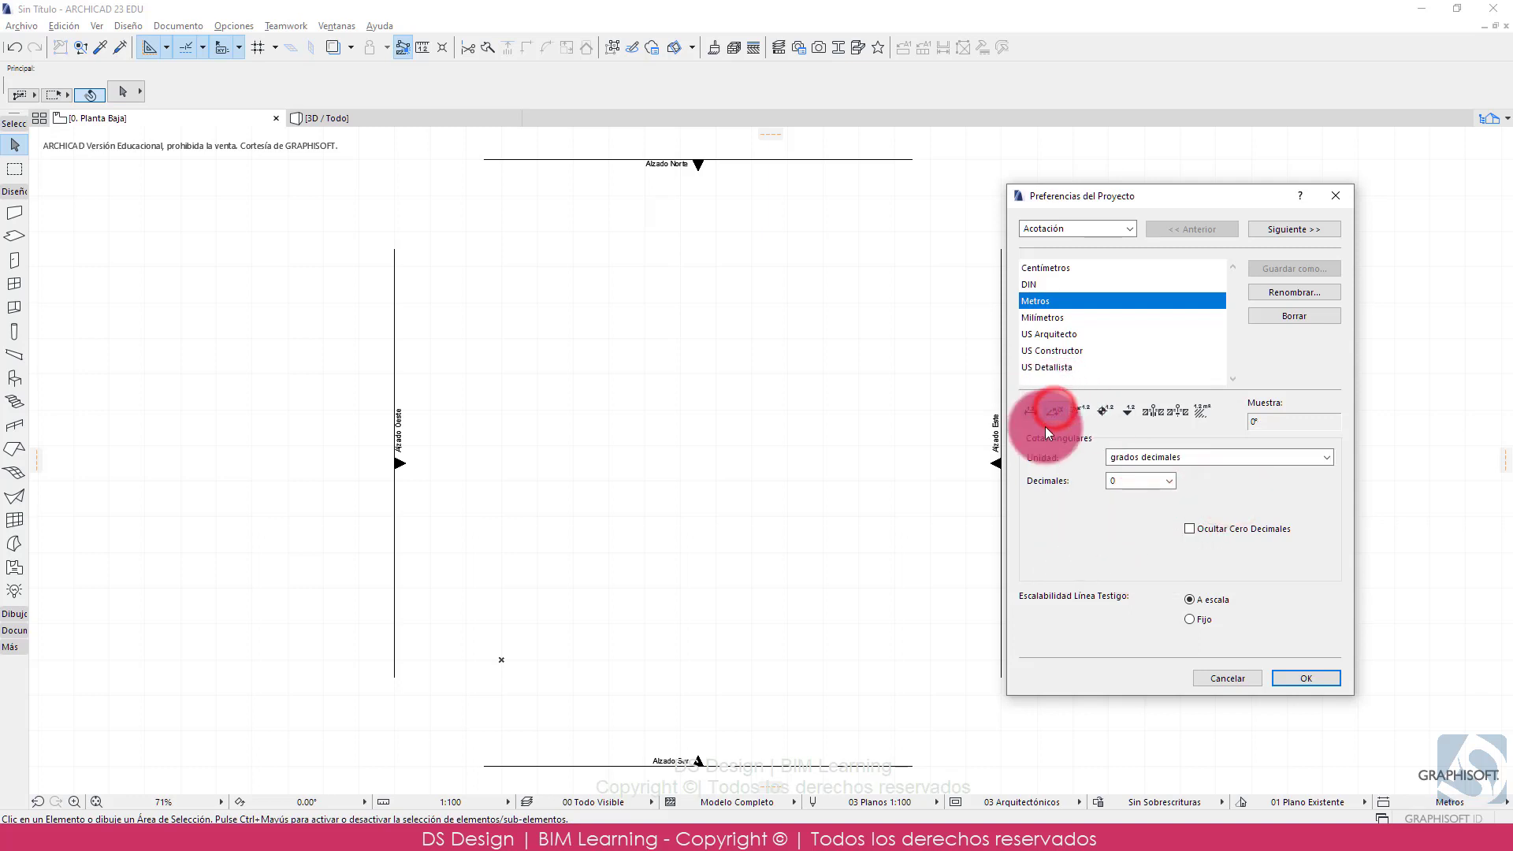
pyautogui.click(1080, 410)
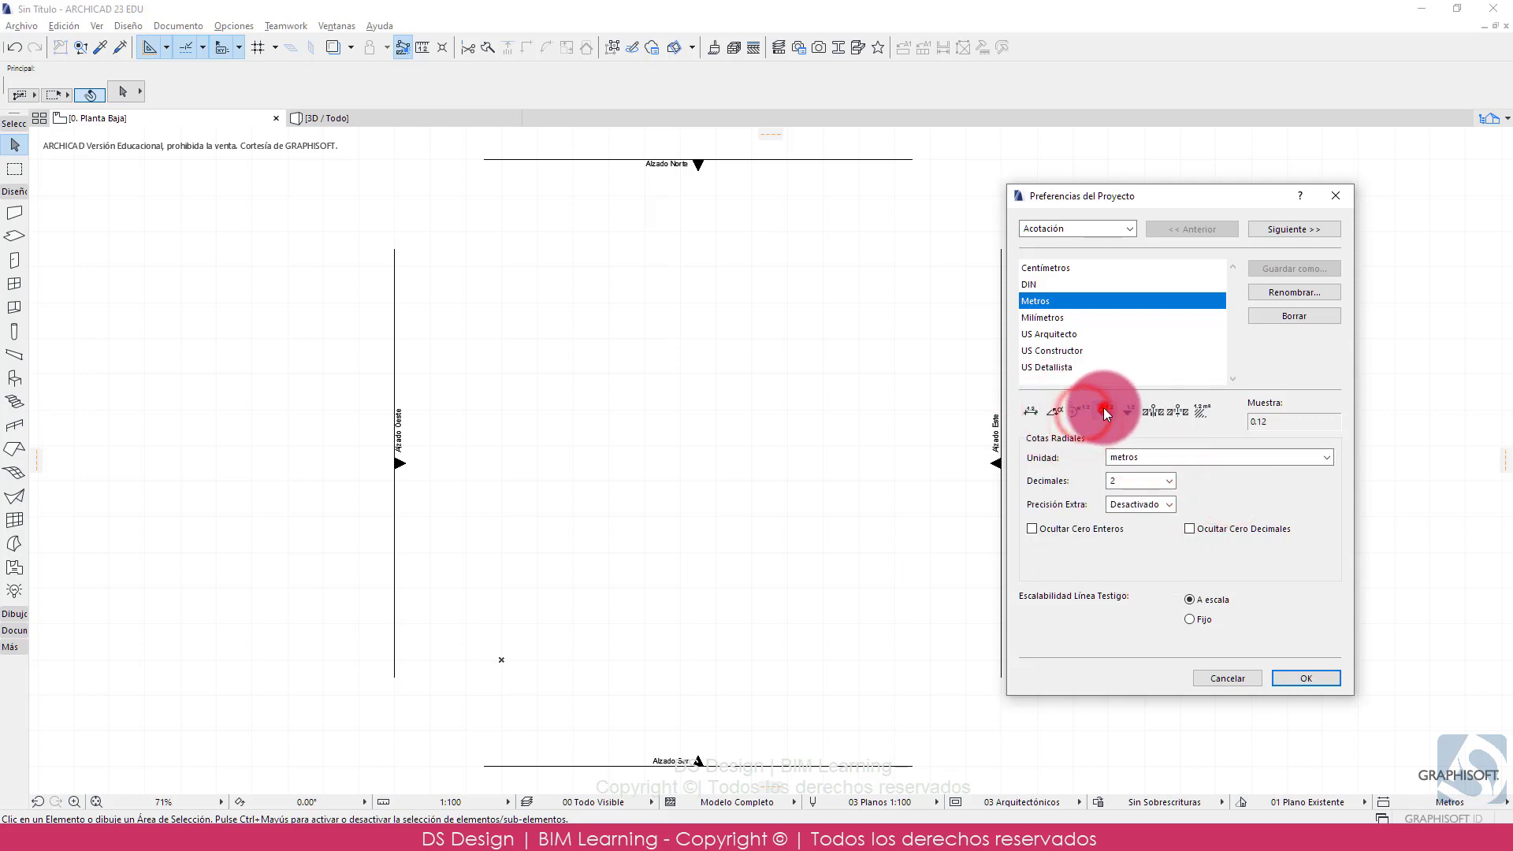
pyautogui.click(1106, 411)
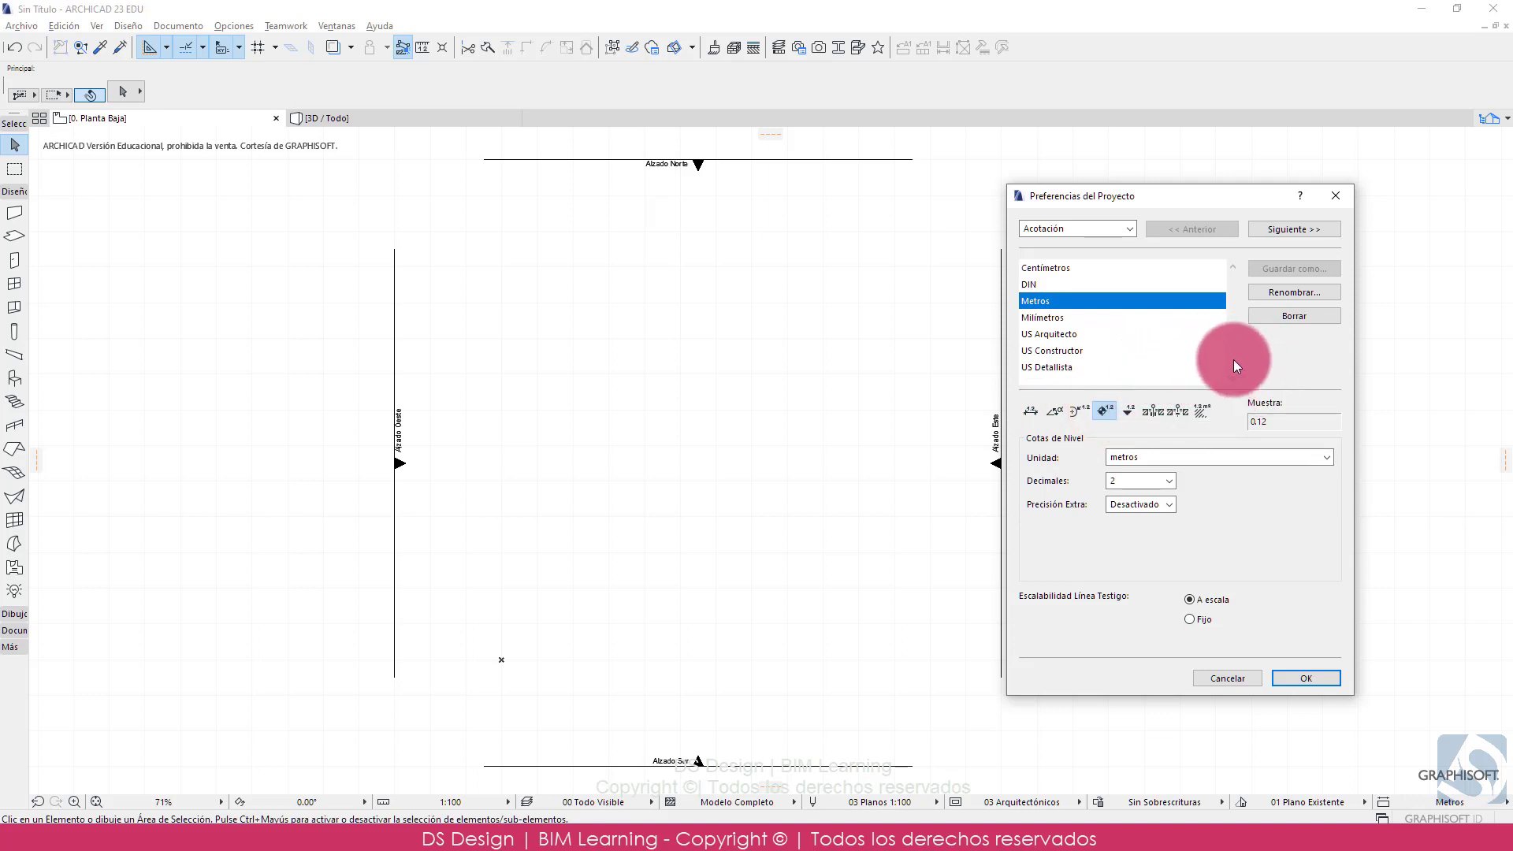
# - Examine the calculation units, zones and reference levels preferences, return to the dimensioning page and accept the project preferences
pyautogui.click(1131, 229)
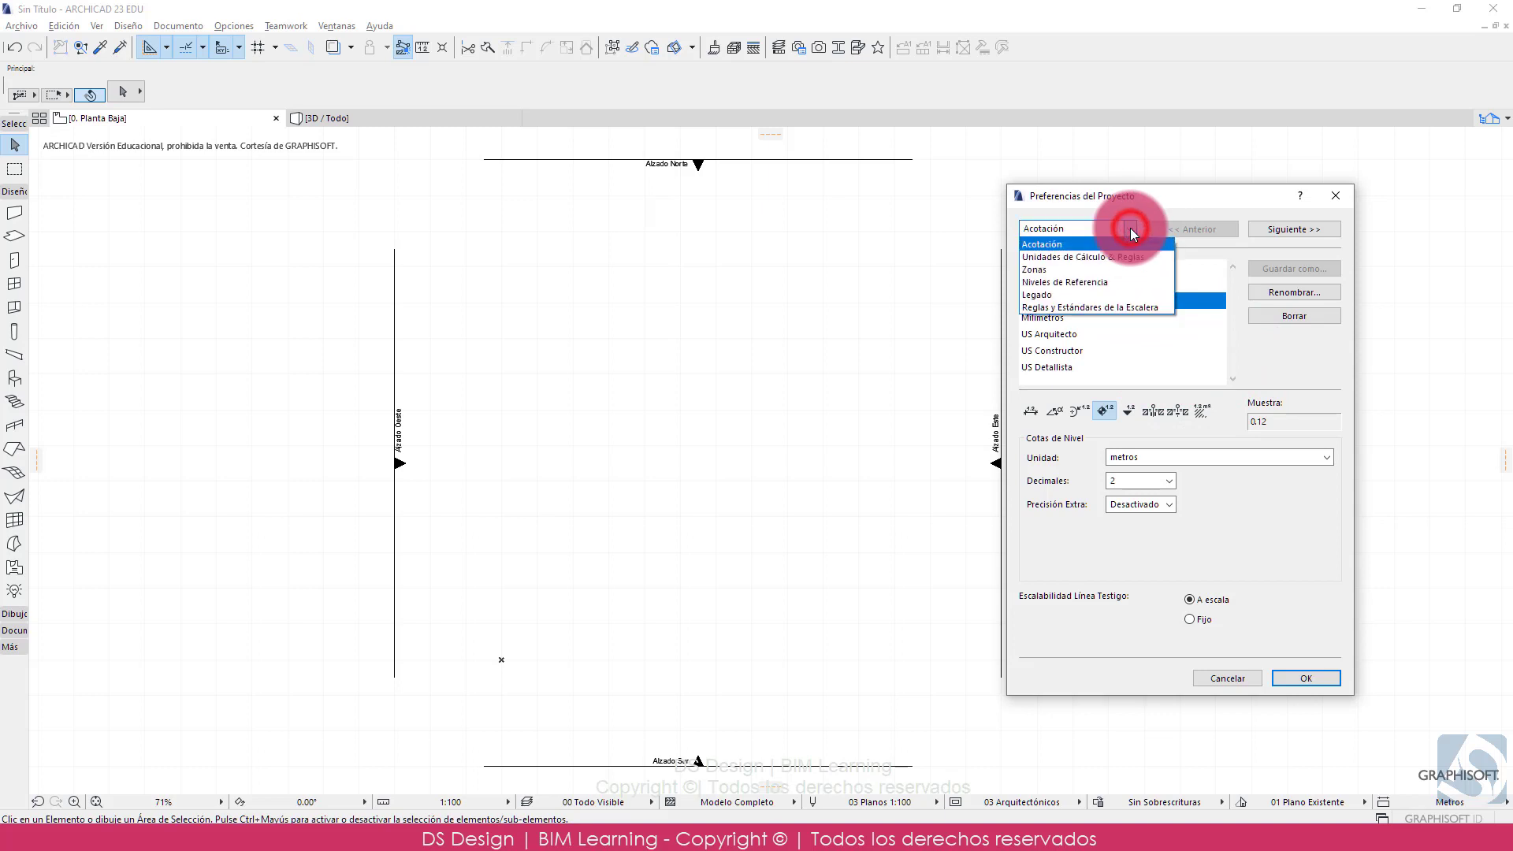
pyautogui.click(1080, 259)
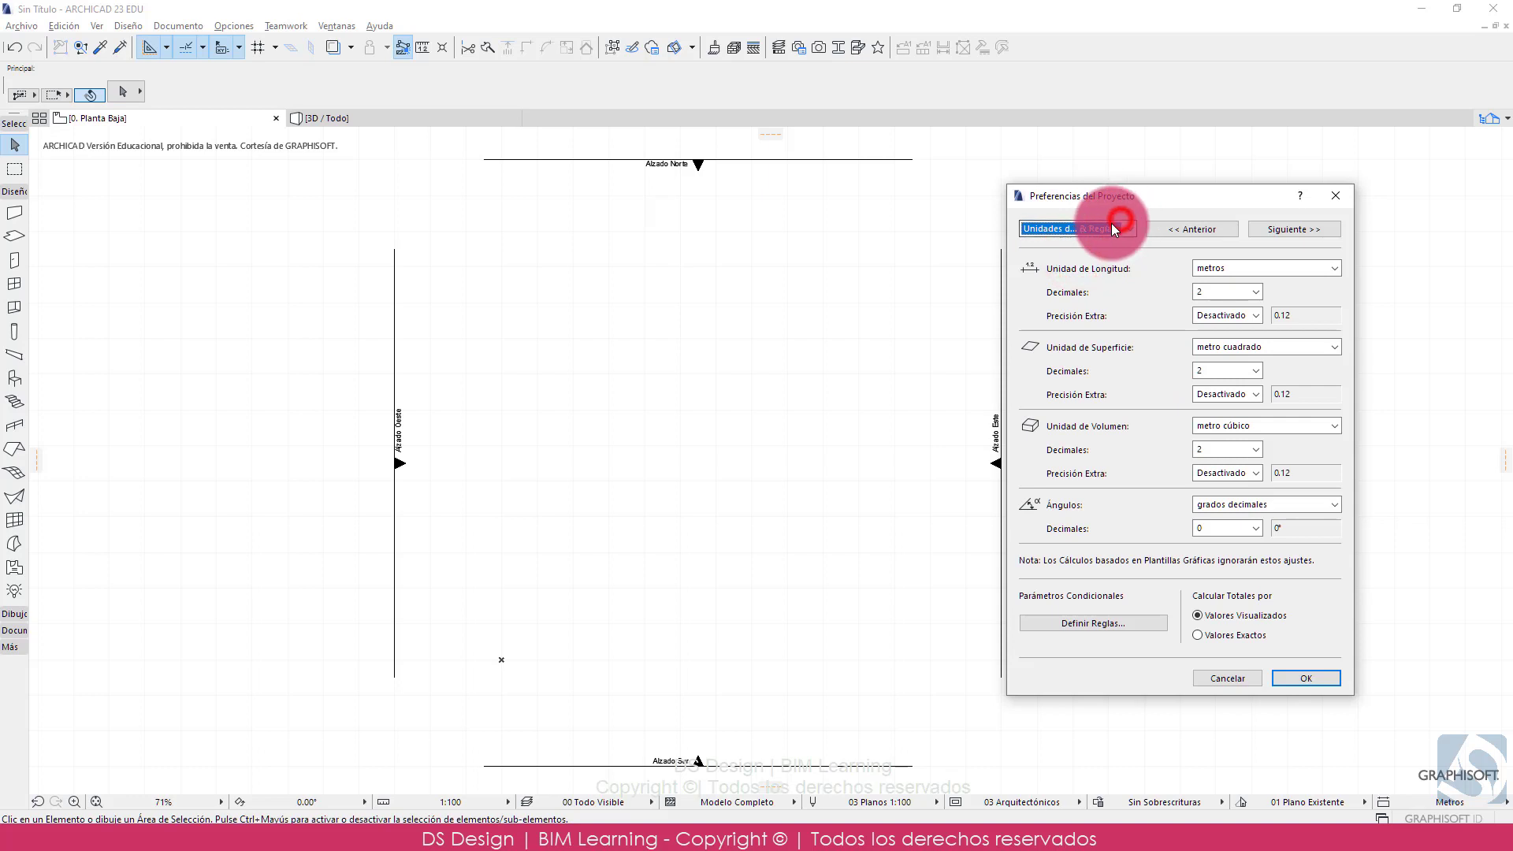
pyautogui.click(1109, 225)
pyautogui.click(1071, 270)
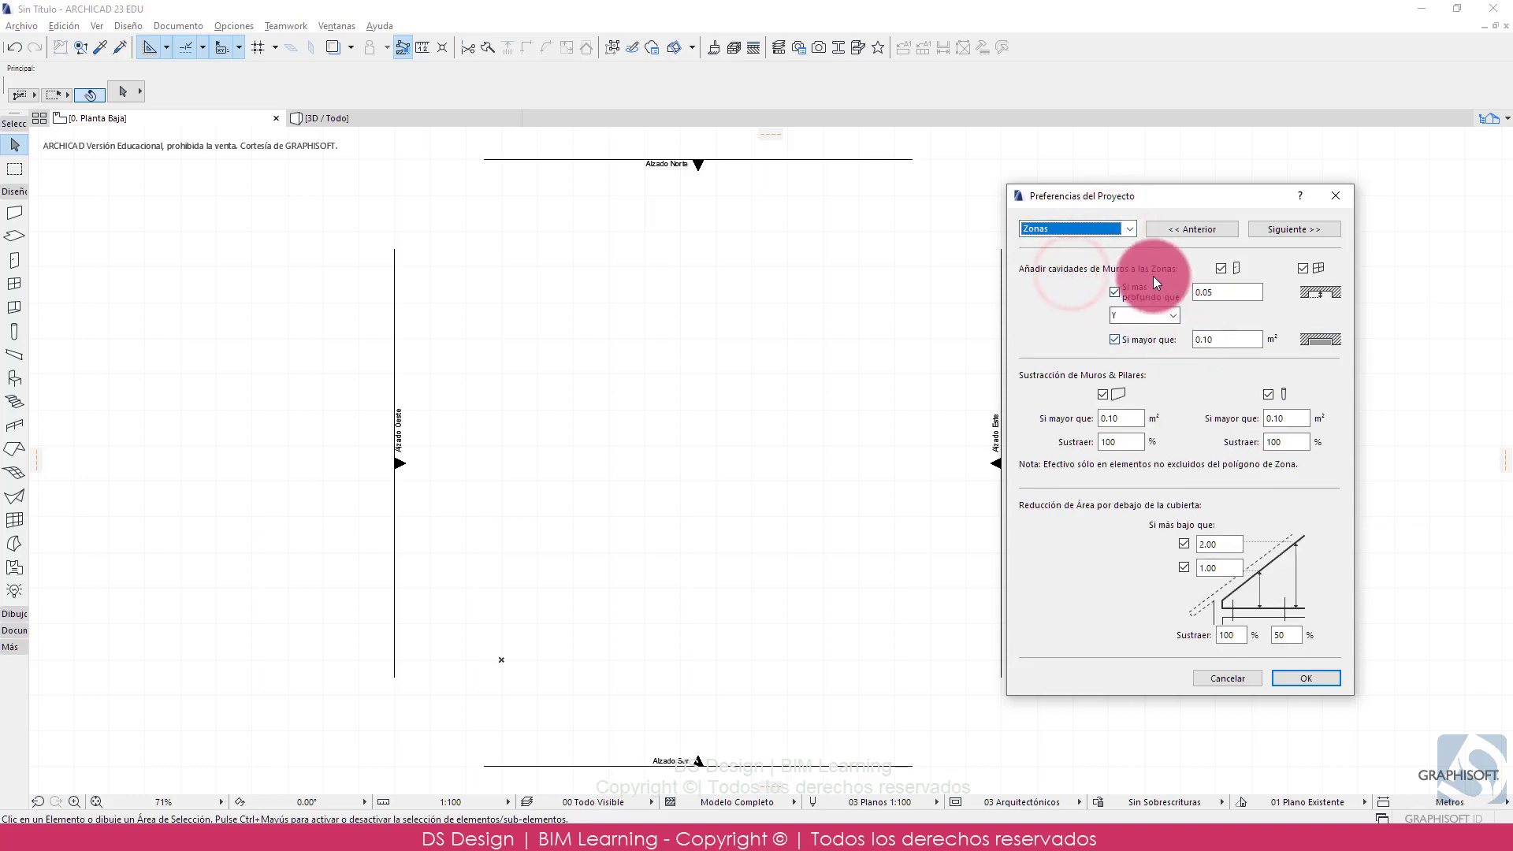
pyautogui.click(1103, 227)
pyautogui.click(1073, 281)
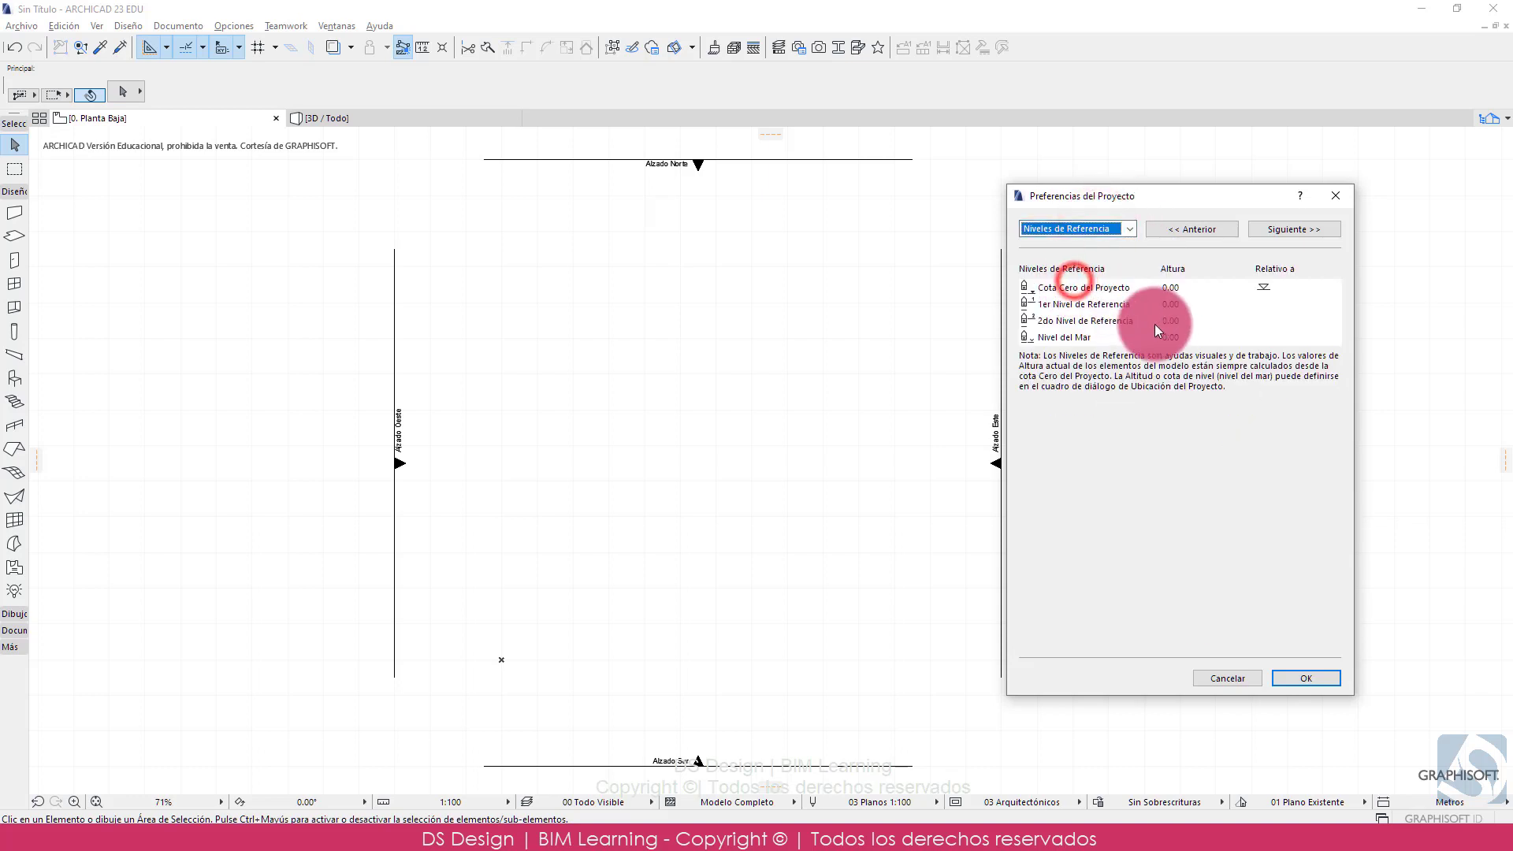
pyautogui.click(1112, 228)
pyautogui.click(1075, 242)
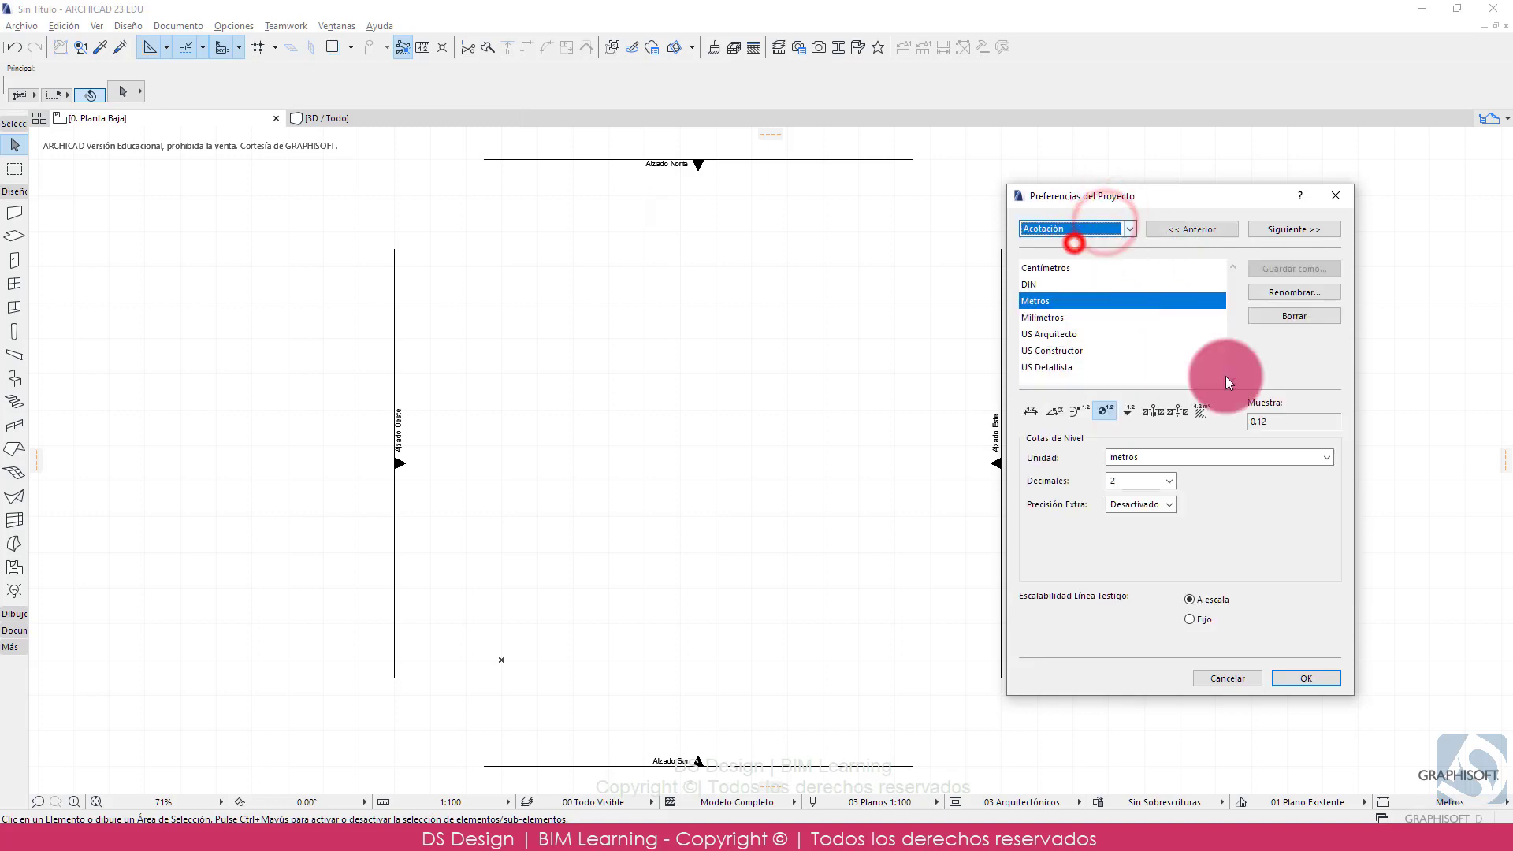
pyautogui.click(1281, 674)
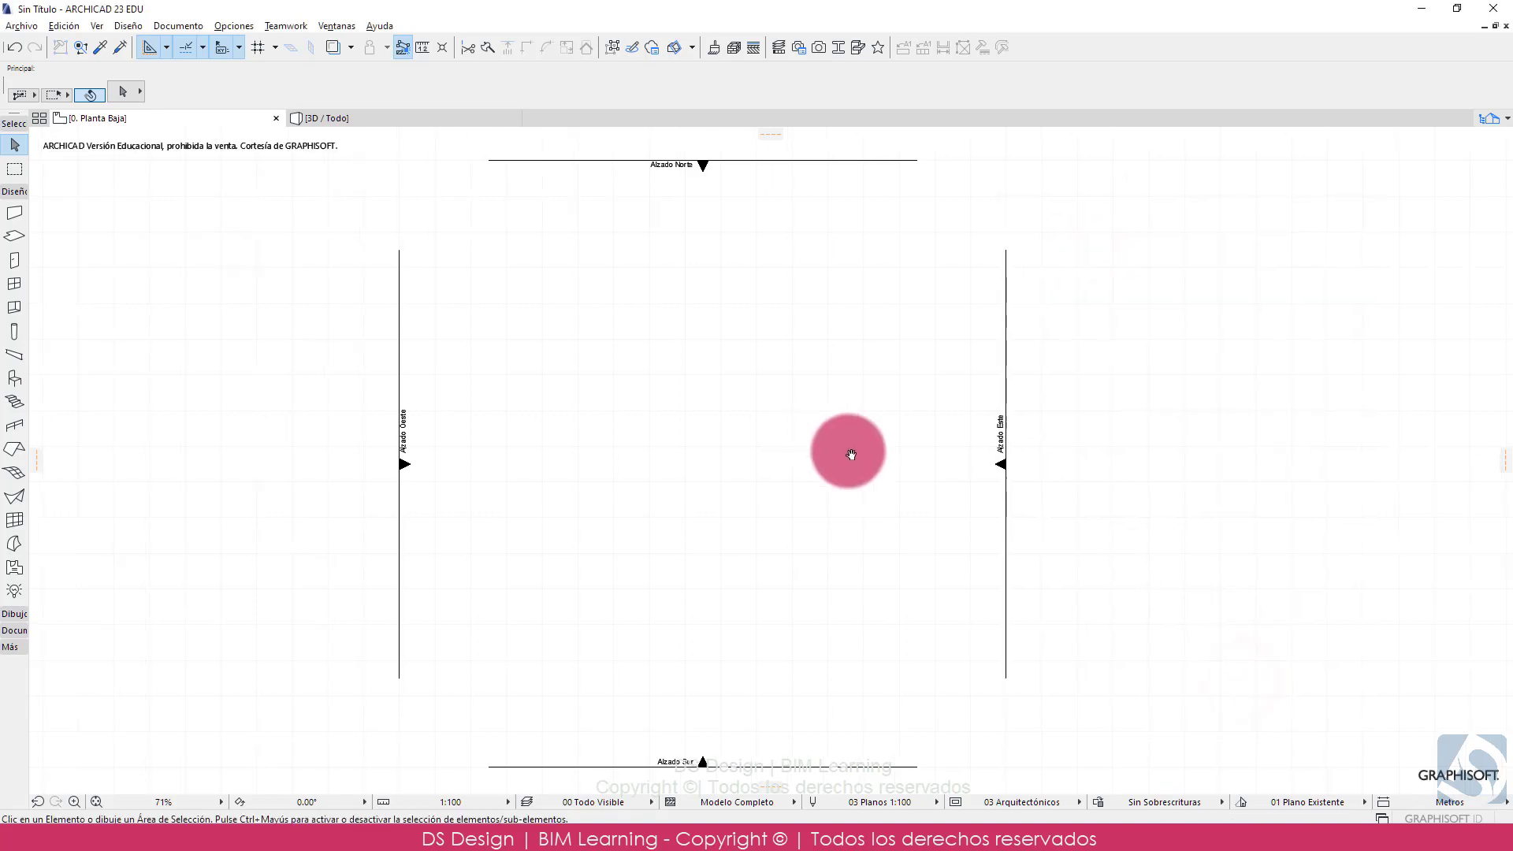
# - Draw a horizontal wall 2.50 m long on the ground floor plan, between the west and east elevation markers
pyautogui.moveTo(848, 449); pyautogui.dragTo(901, 474, button='middle')
pyautogui.scroll(1, 898, 473)
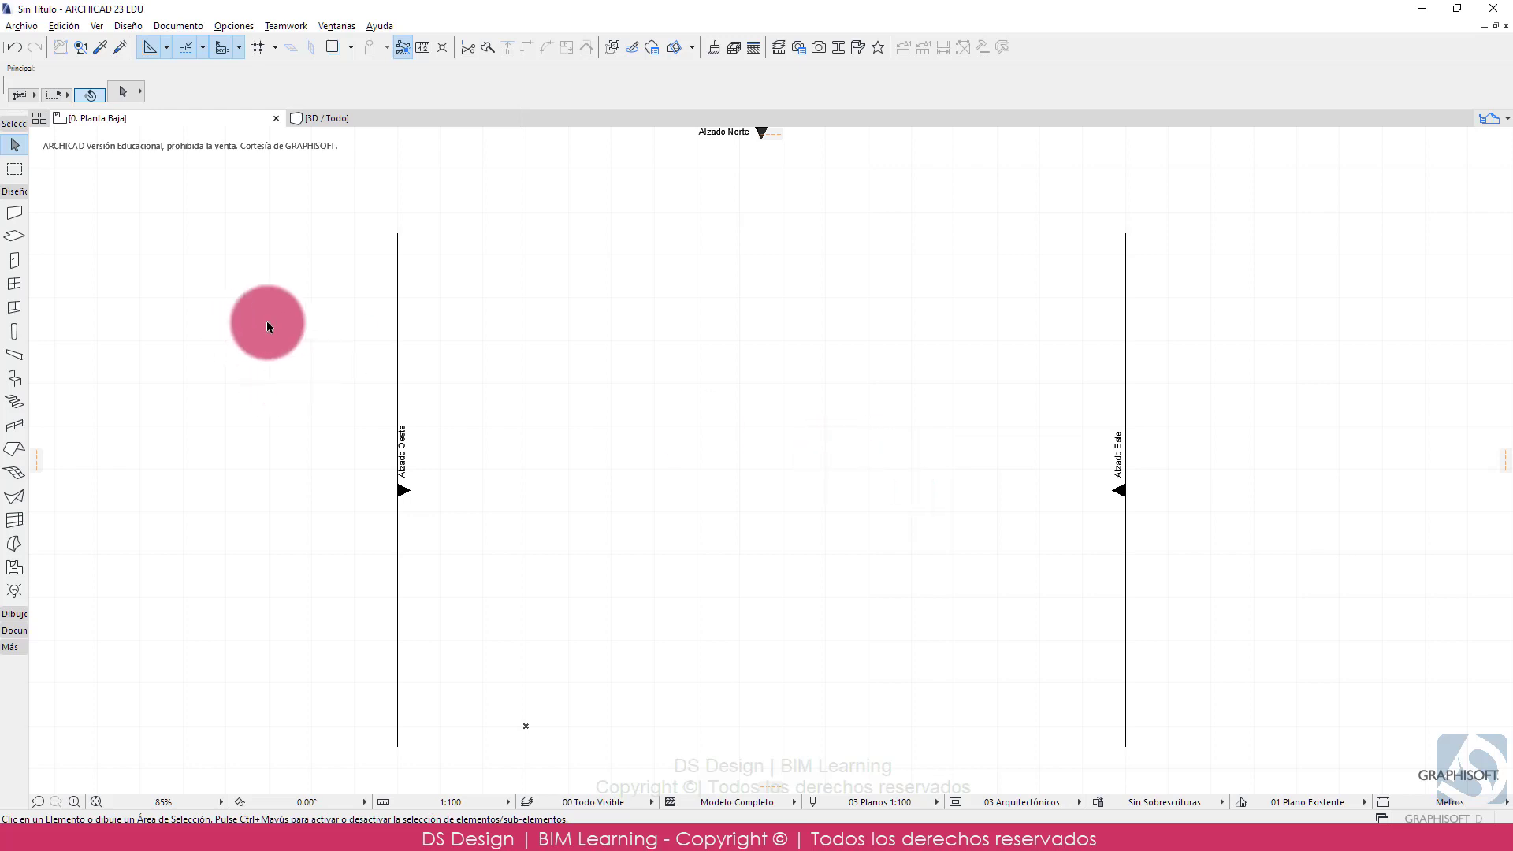
pyautogui.click(14, 213)
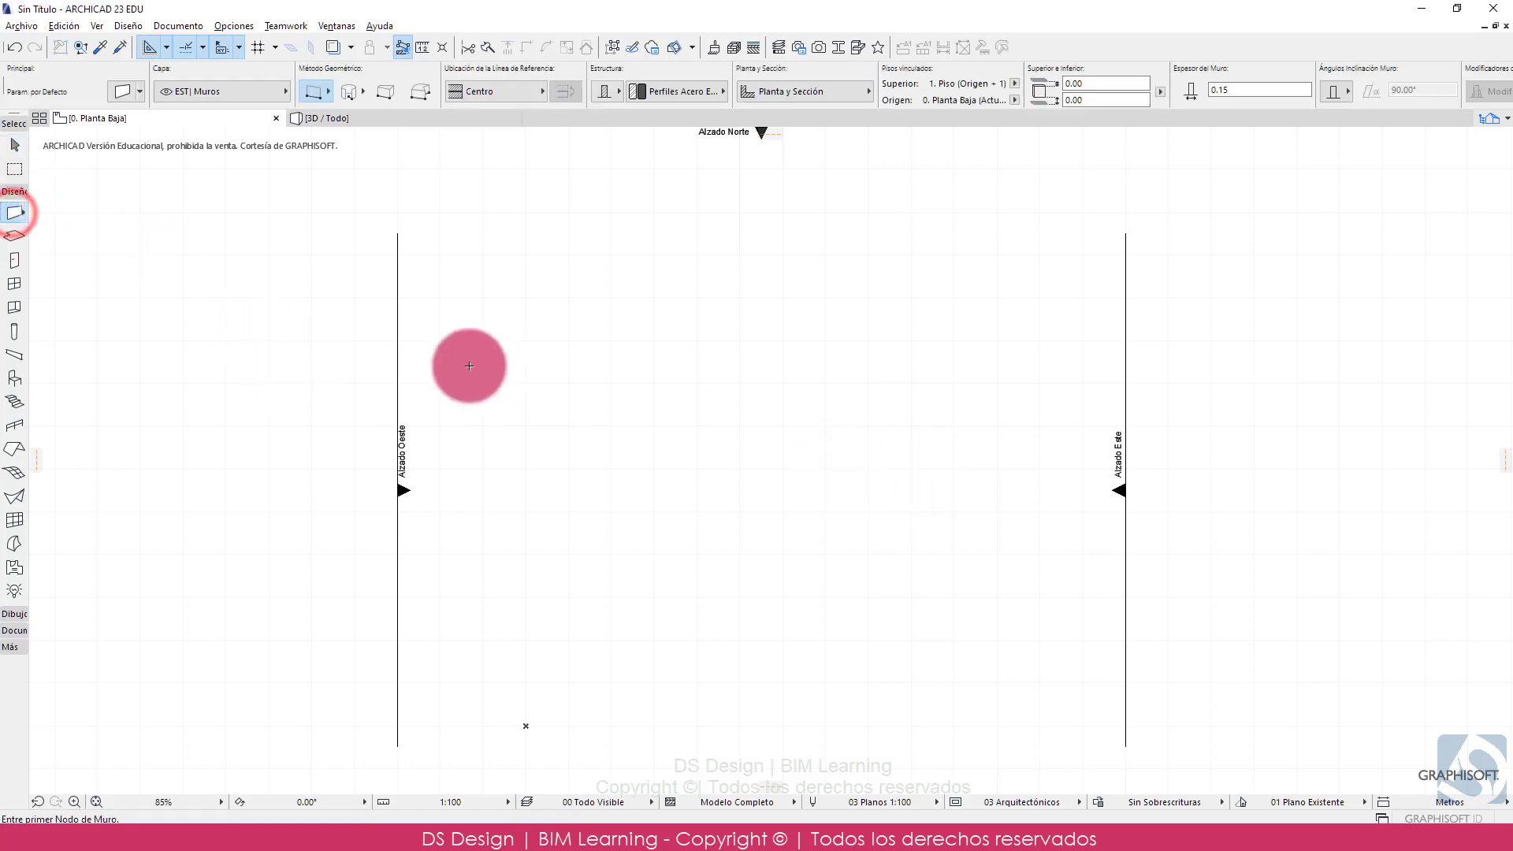
pyautogui.click(590, 368)
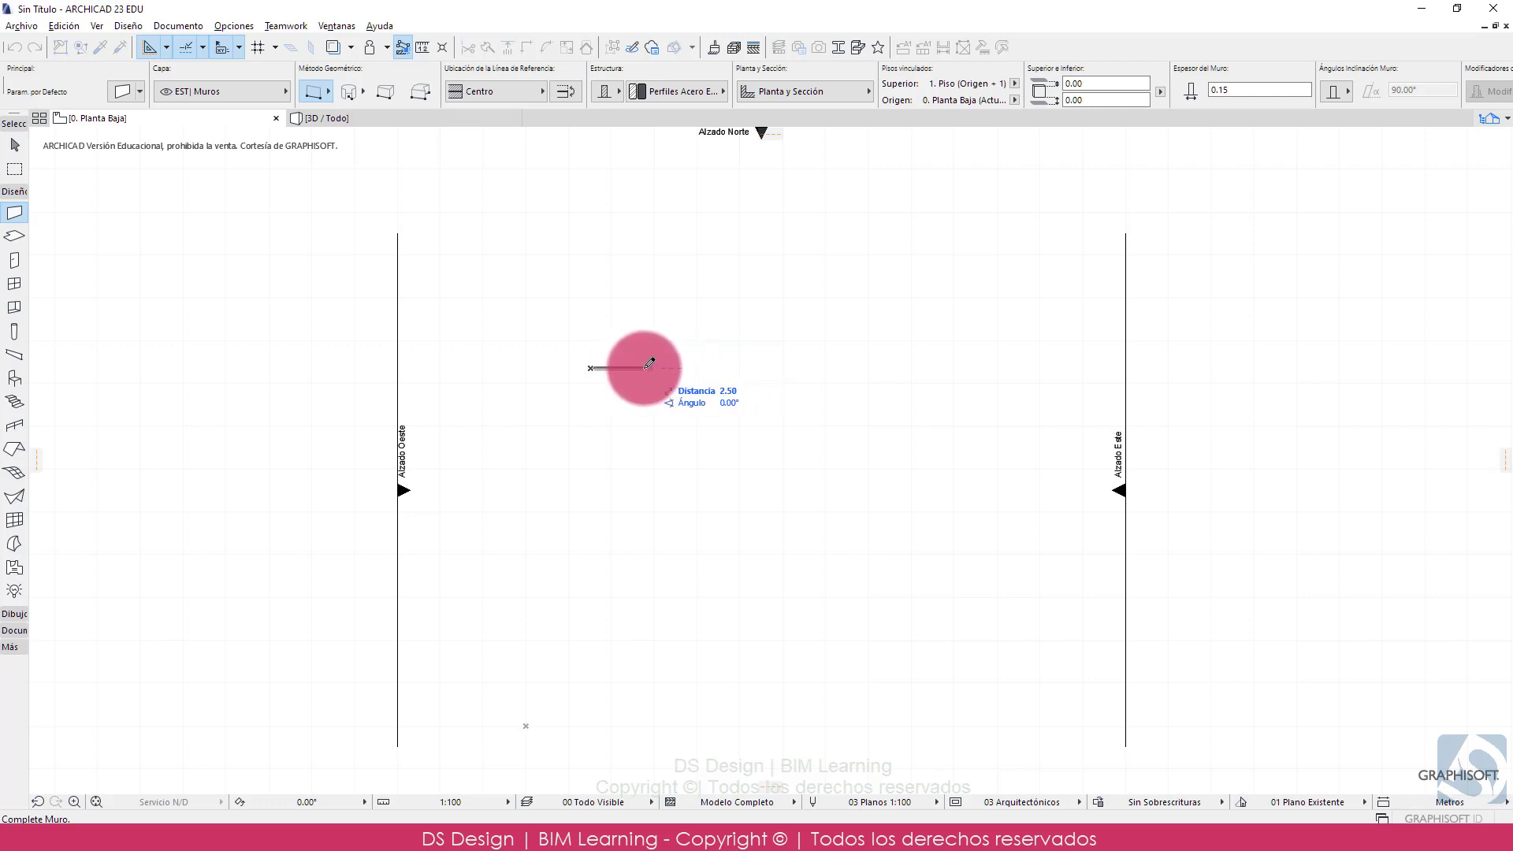
pyautogui.click(645, 368)
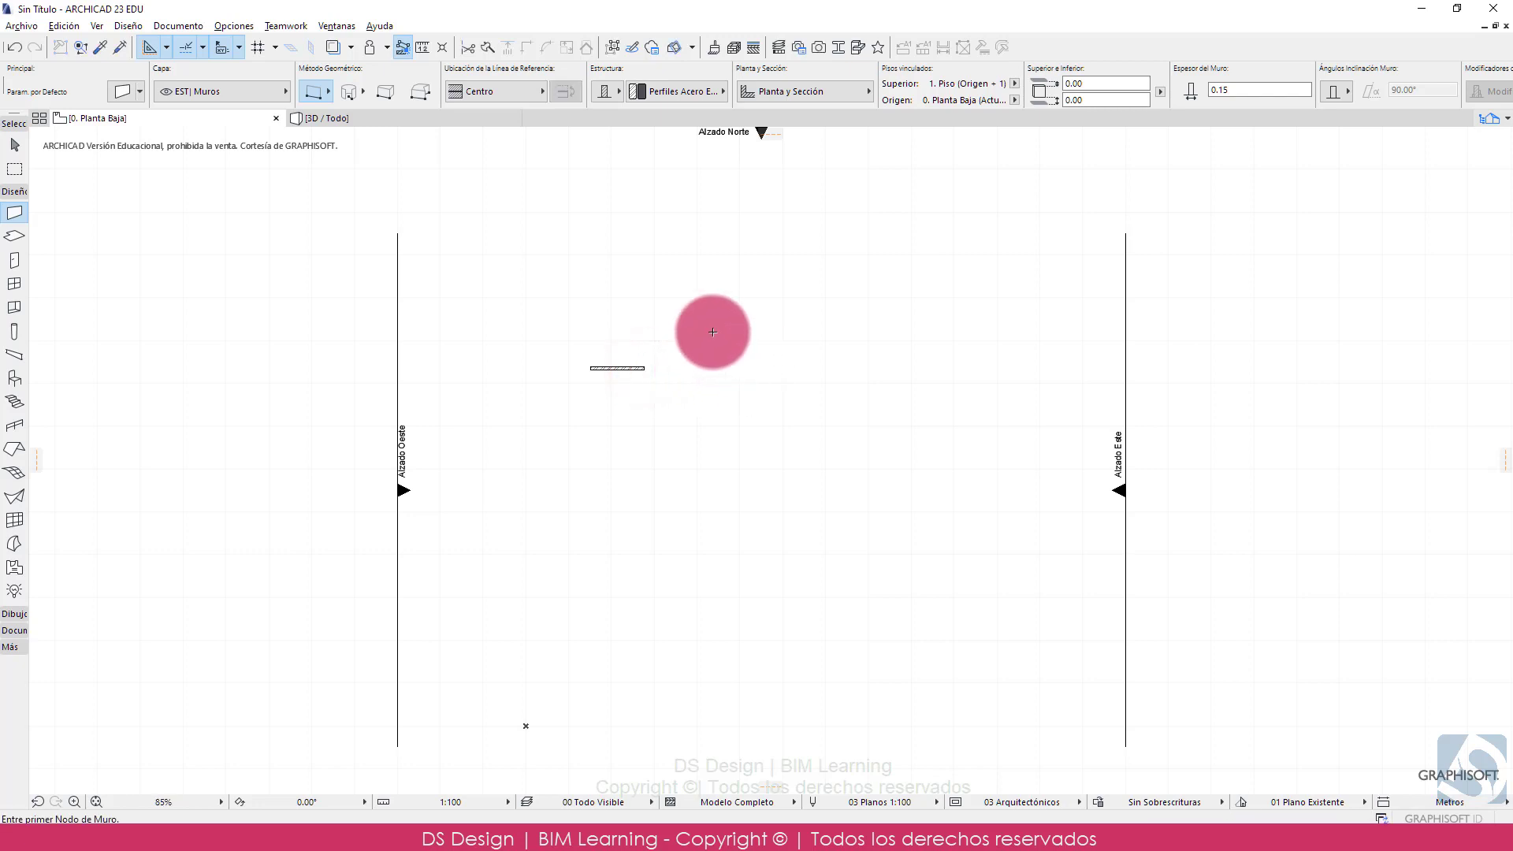
# - Draw a second horizontal wall 5.00 m long, east of the first wall
pyautogui.click(719, 361)
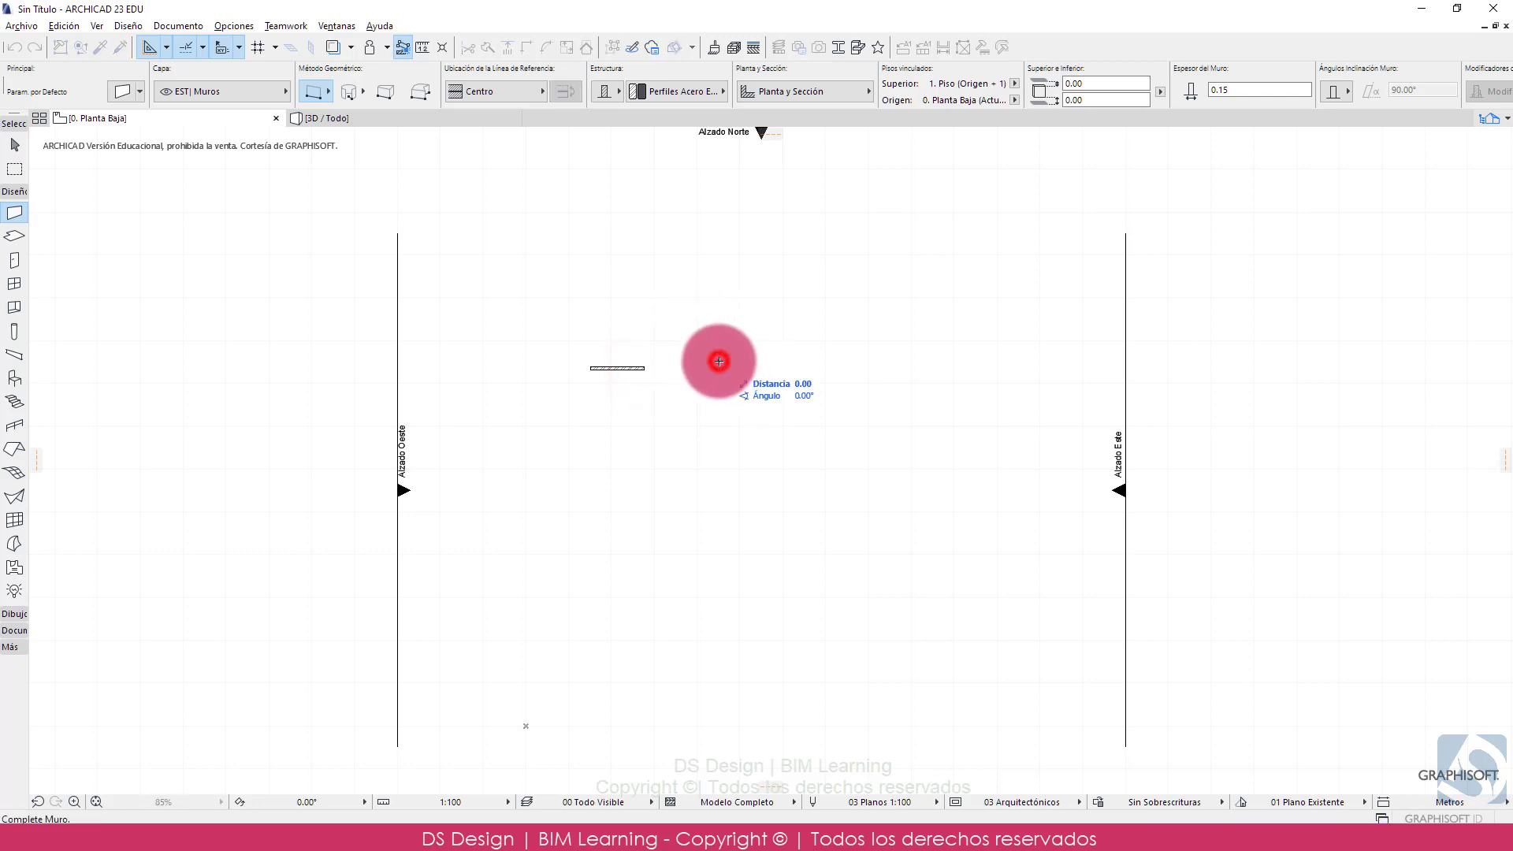
pyautogui.click(827, 360)
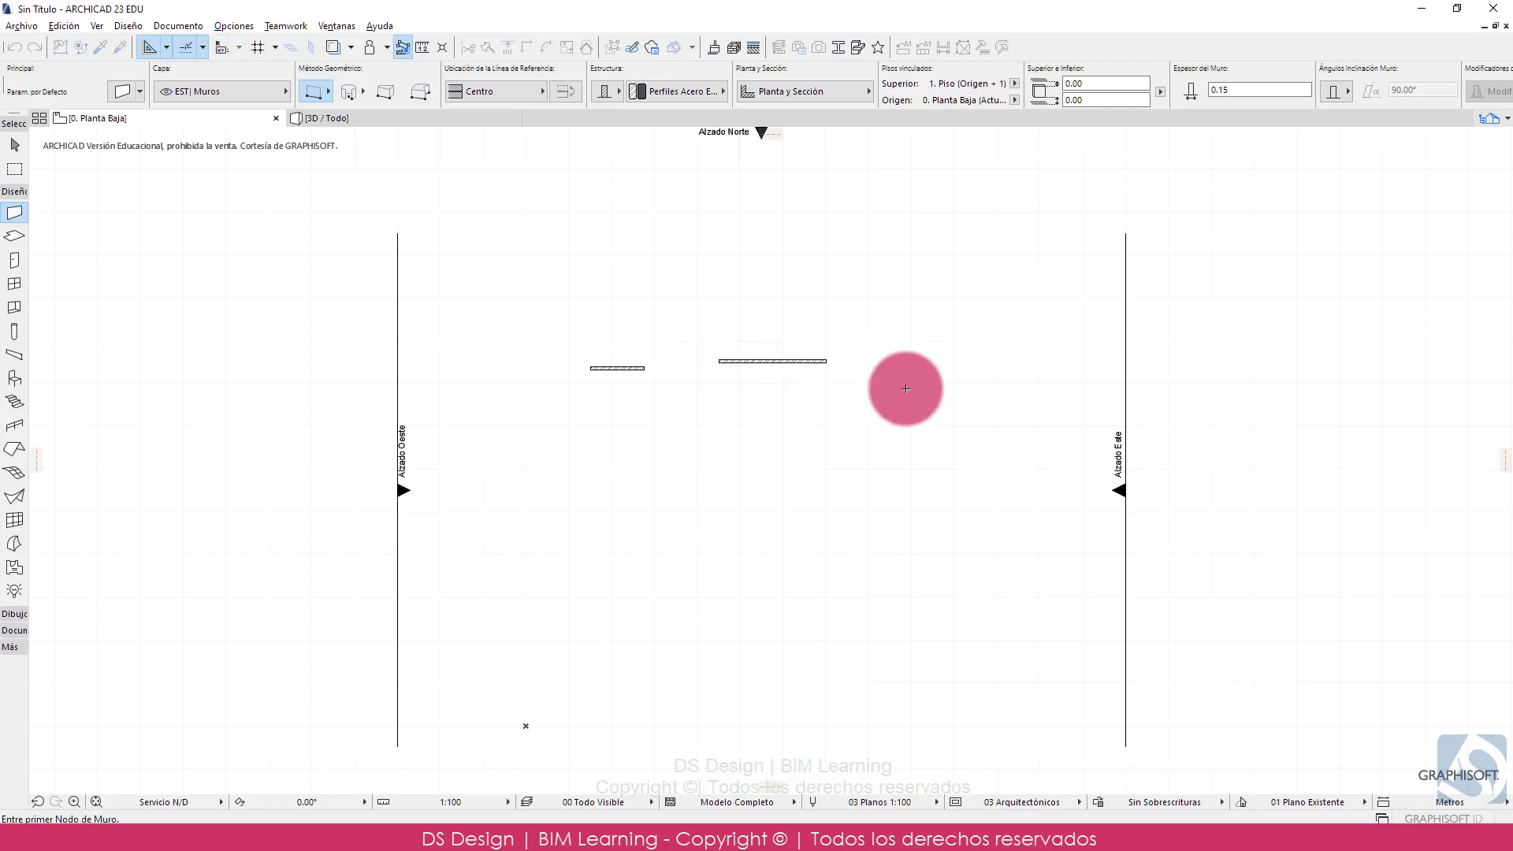
pyautogui.scroll(6, 684, 342)
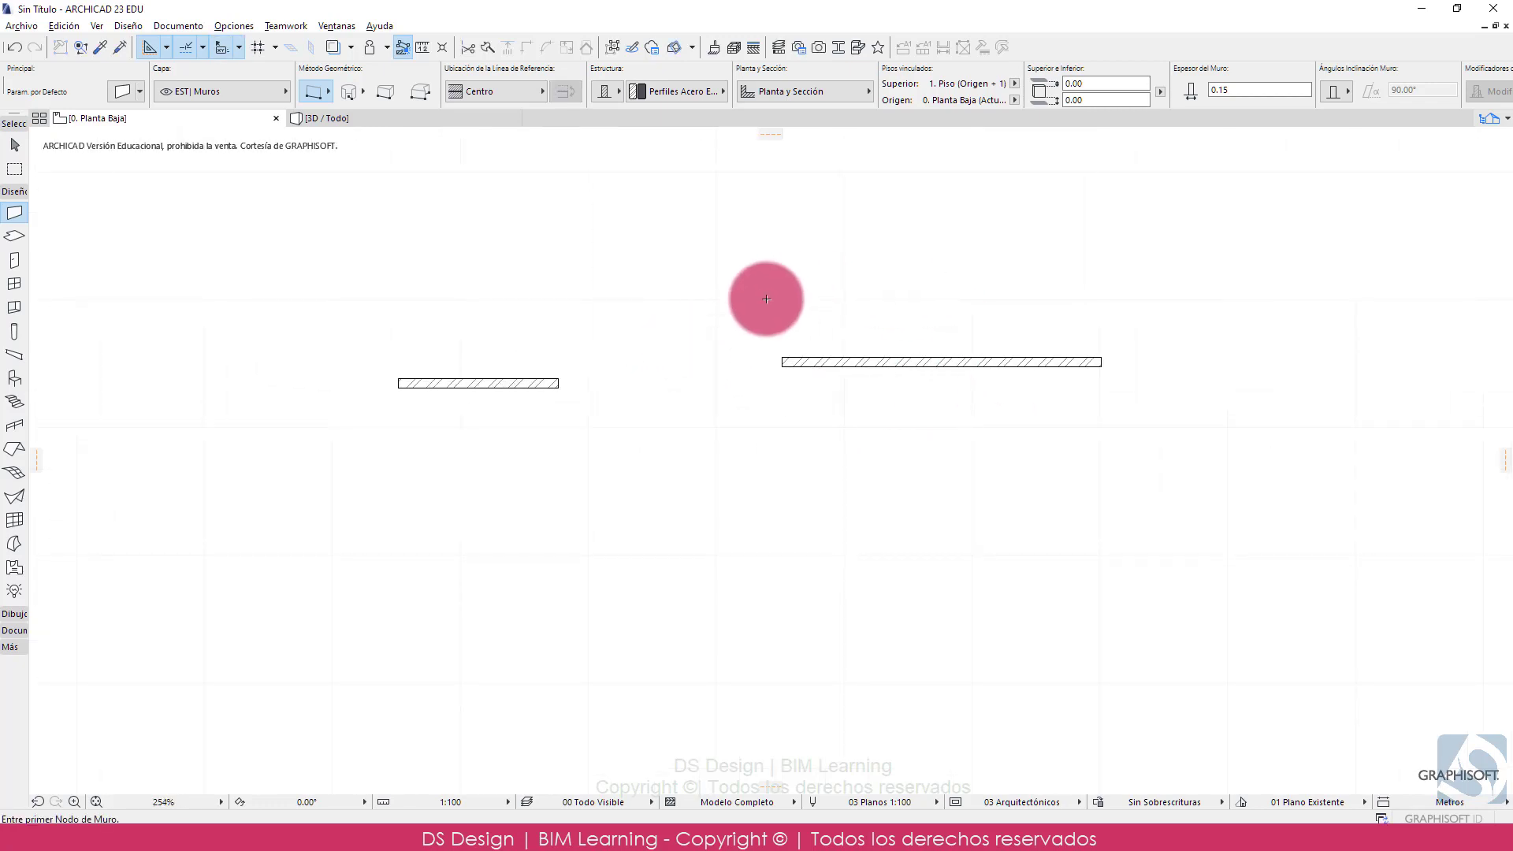
pyautogui.moveTo(767, 298); pyautogui.dragTo(759, 326, button='middle')
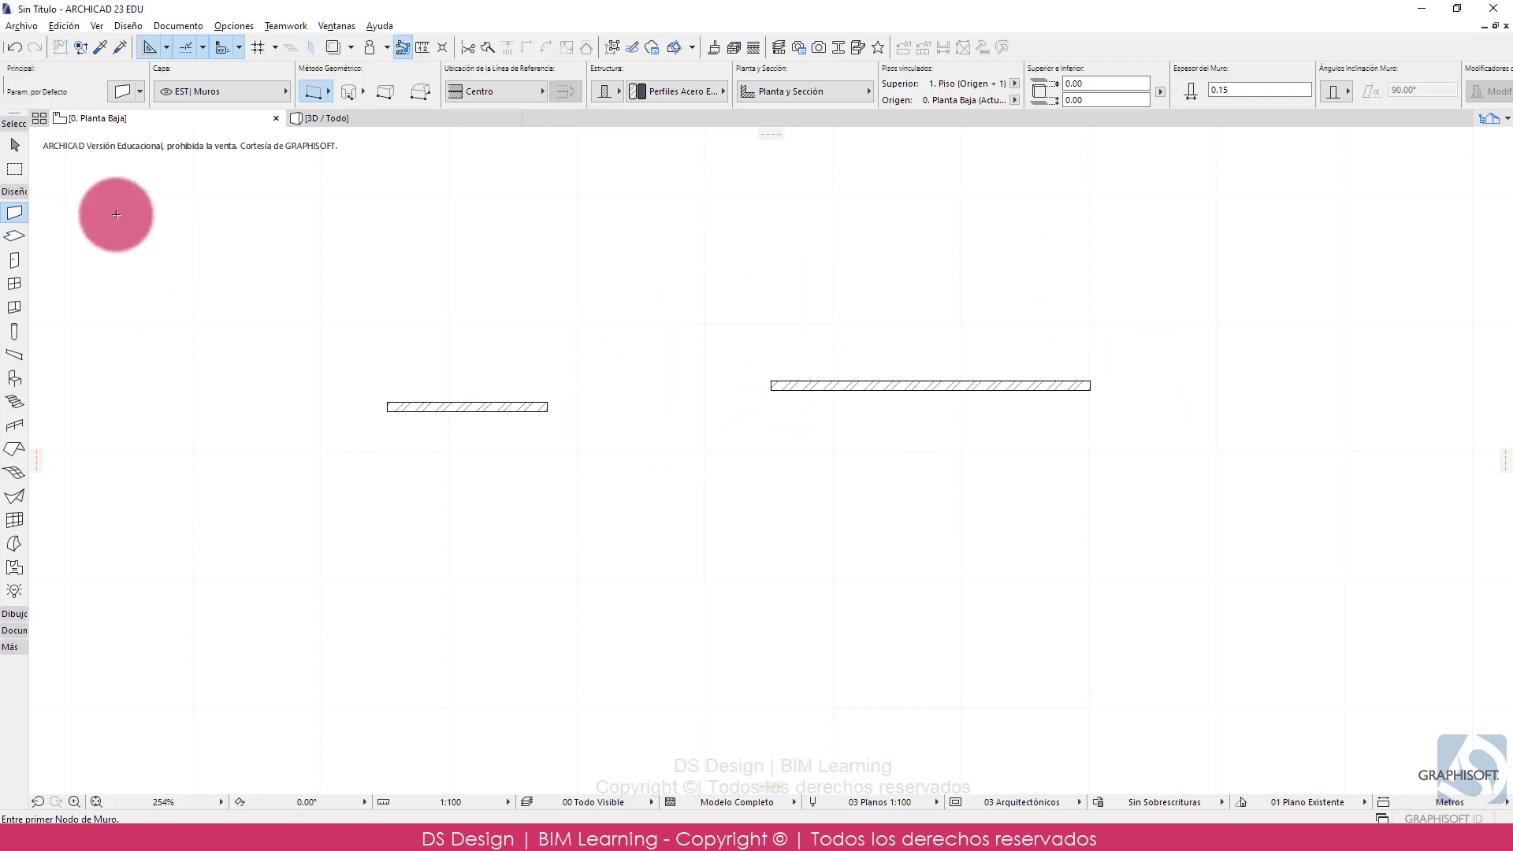
# - Add a linear dimension chain along the short wall, picking points at its ends and placing the dimension line below it
pyautogui.click(19, 190)
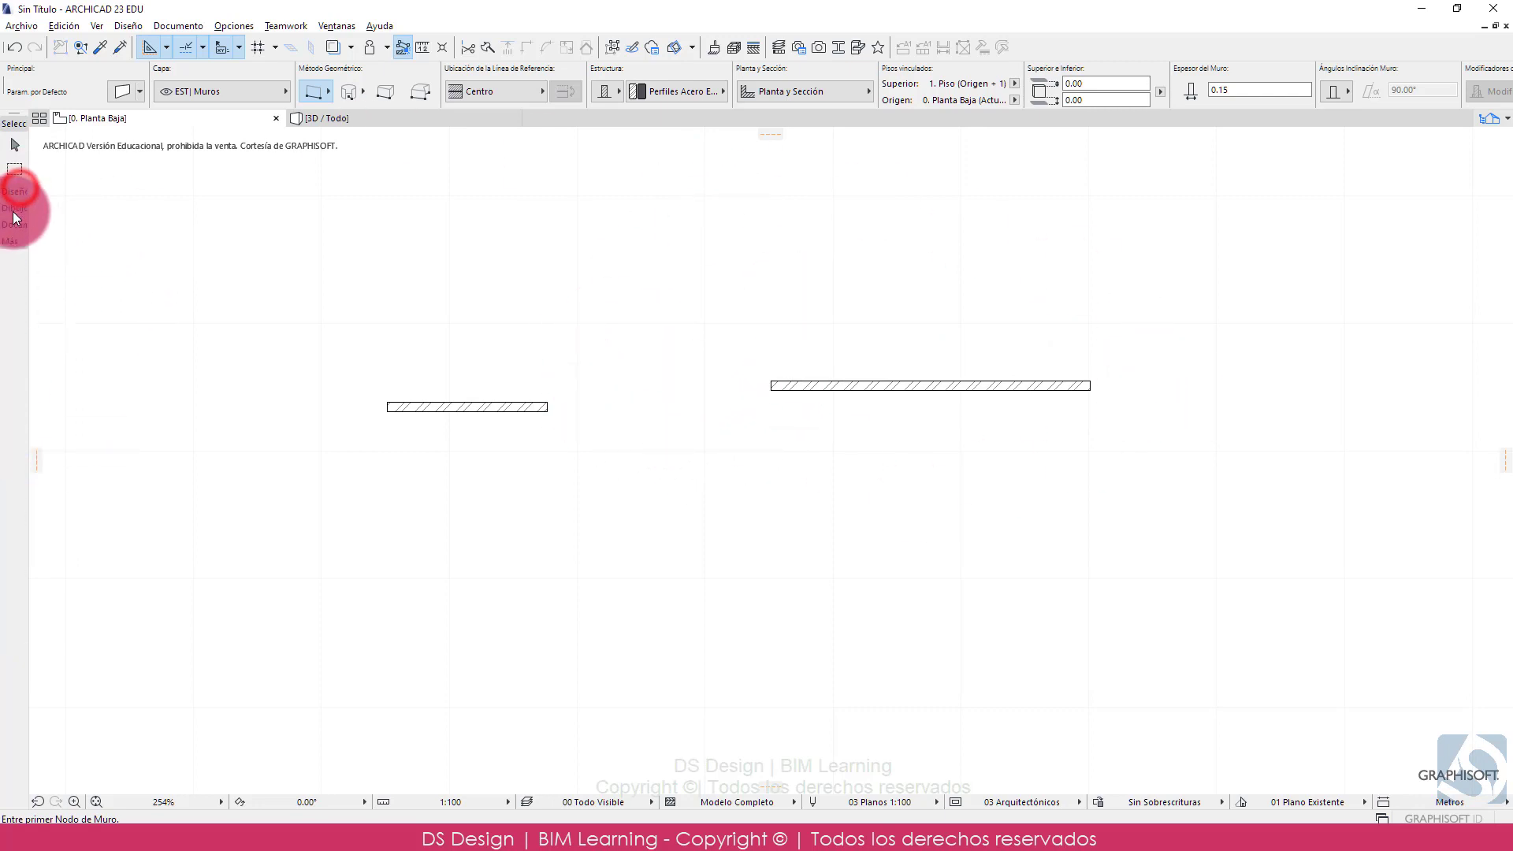
pyautogui.click(13, 208)
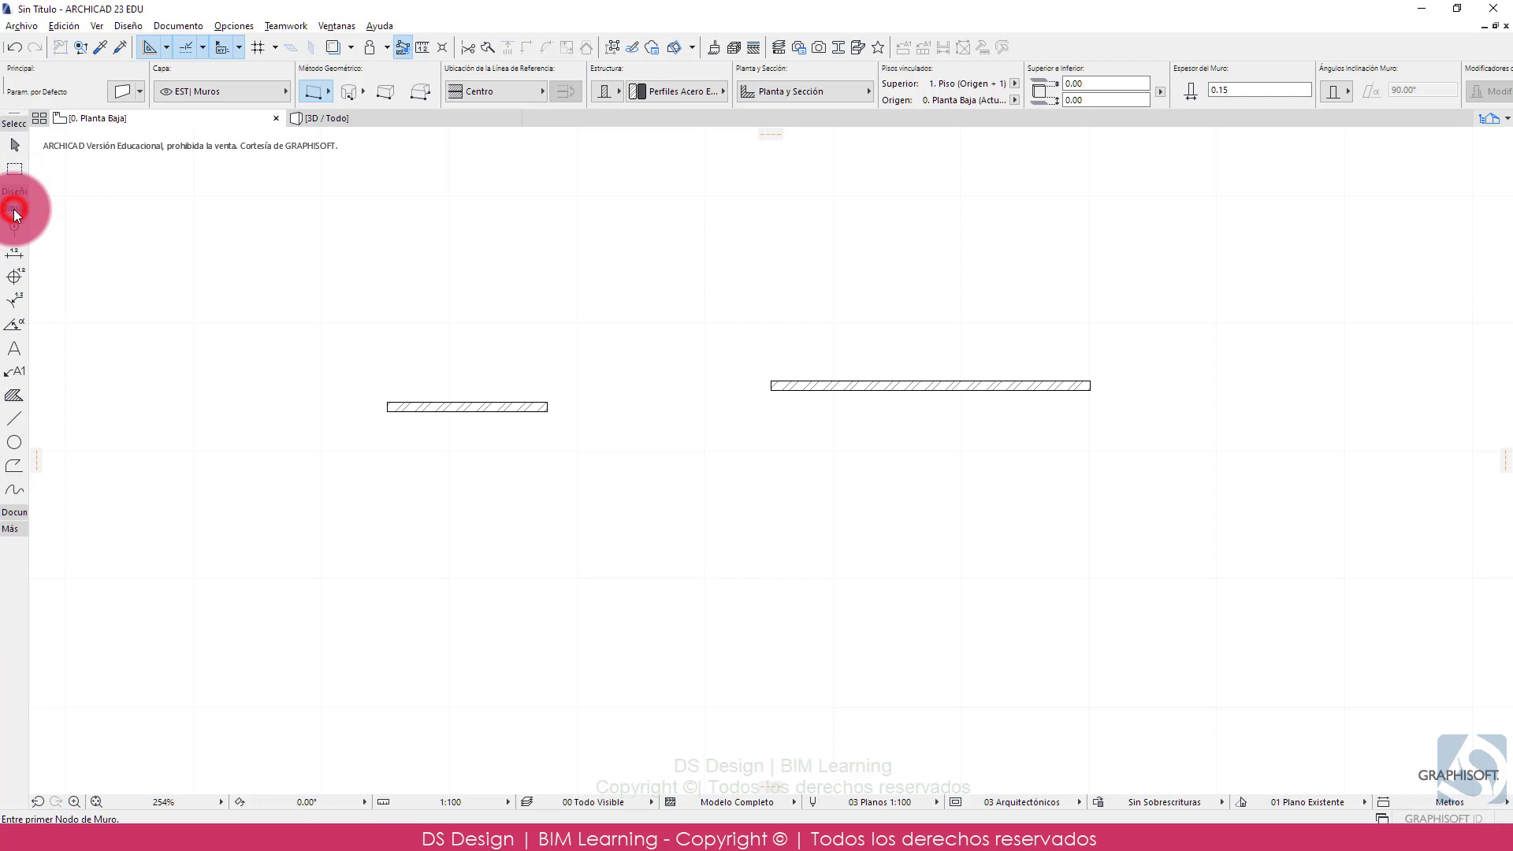
pyautogui.click(13, 254)
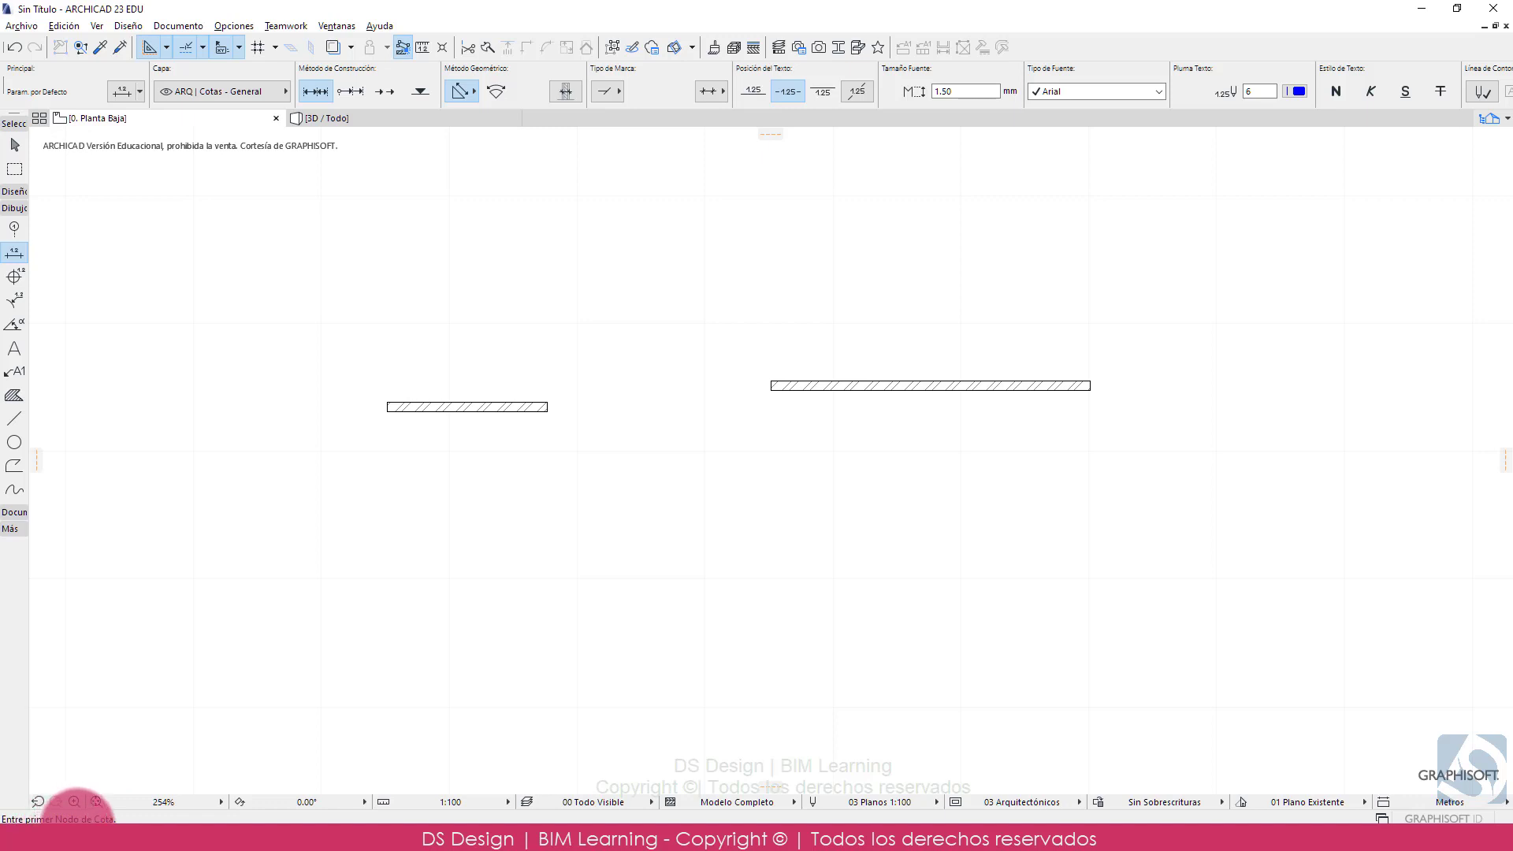
pyautogui.click(387, 407)
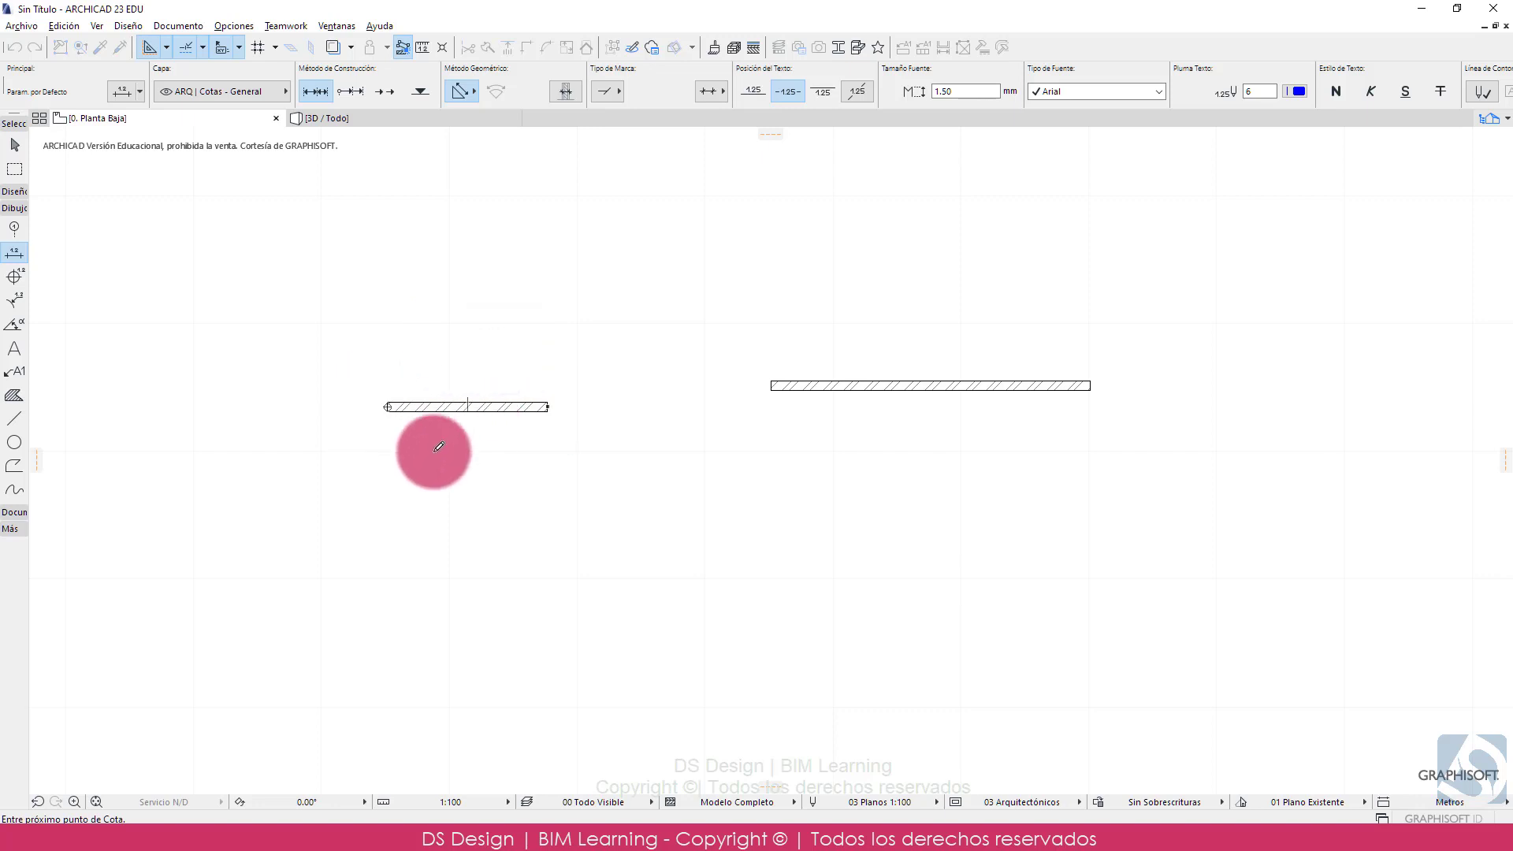
pyautogui.click(547, 407)
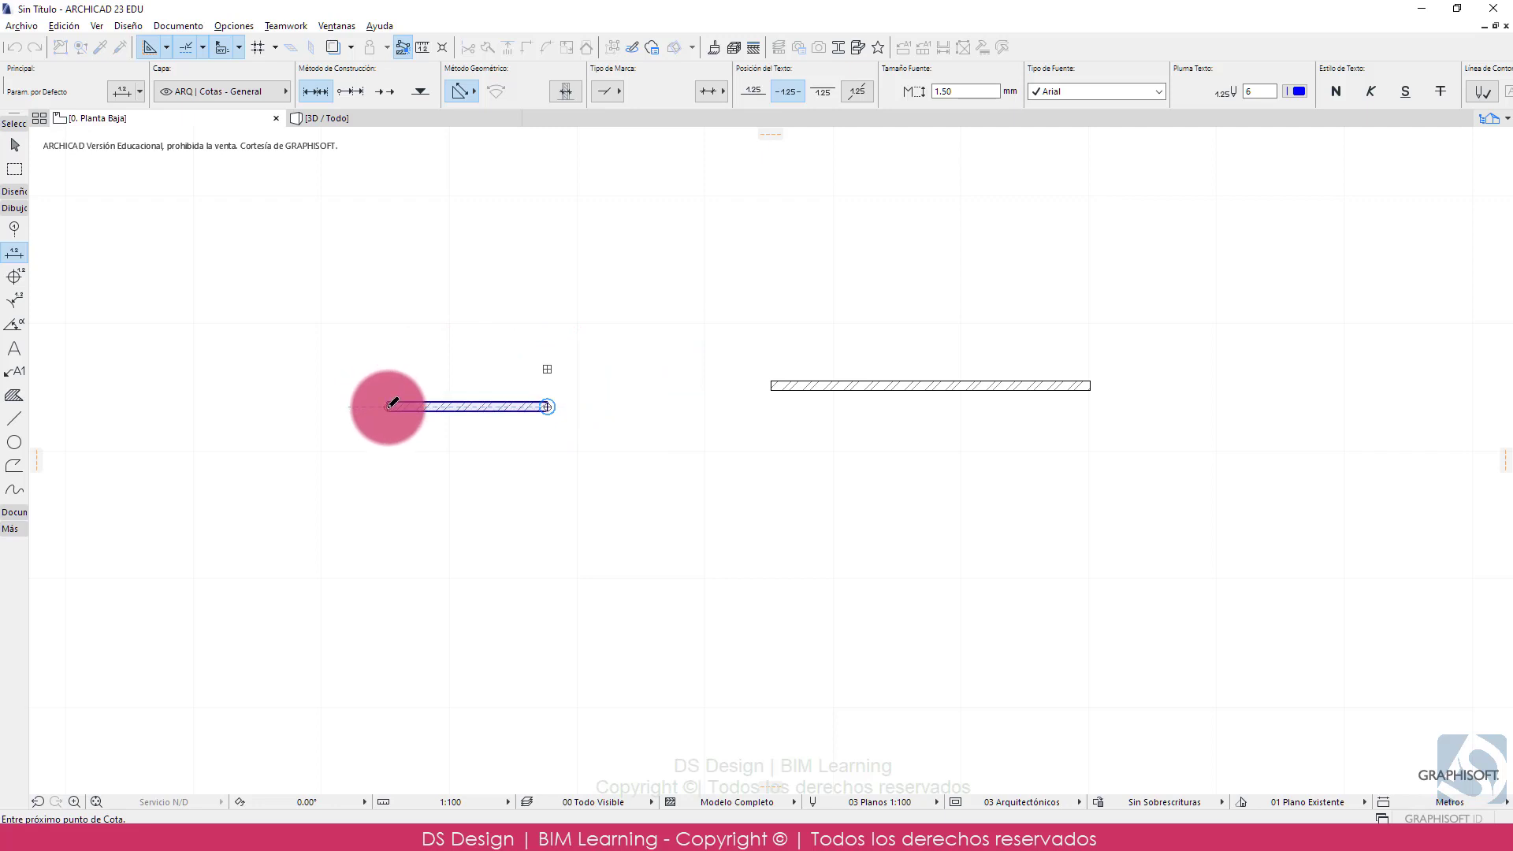
pyautogui.click(389, 365)
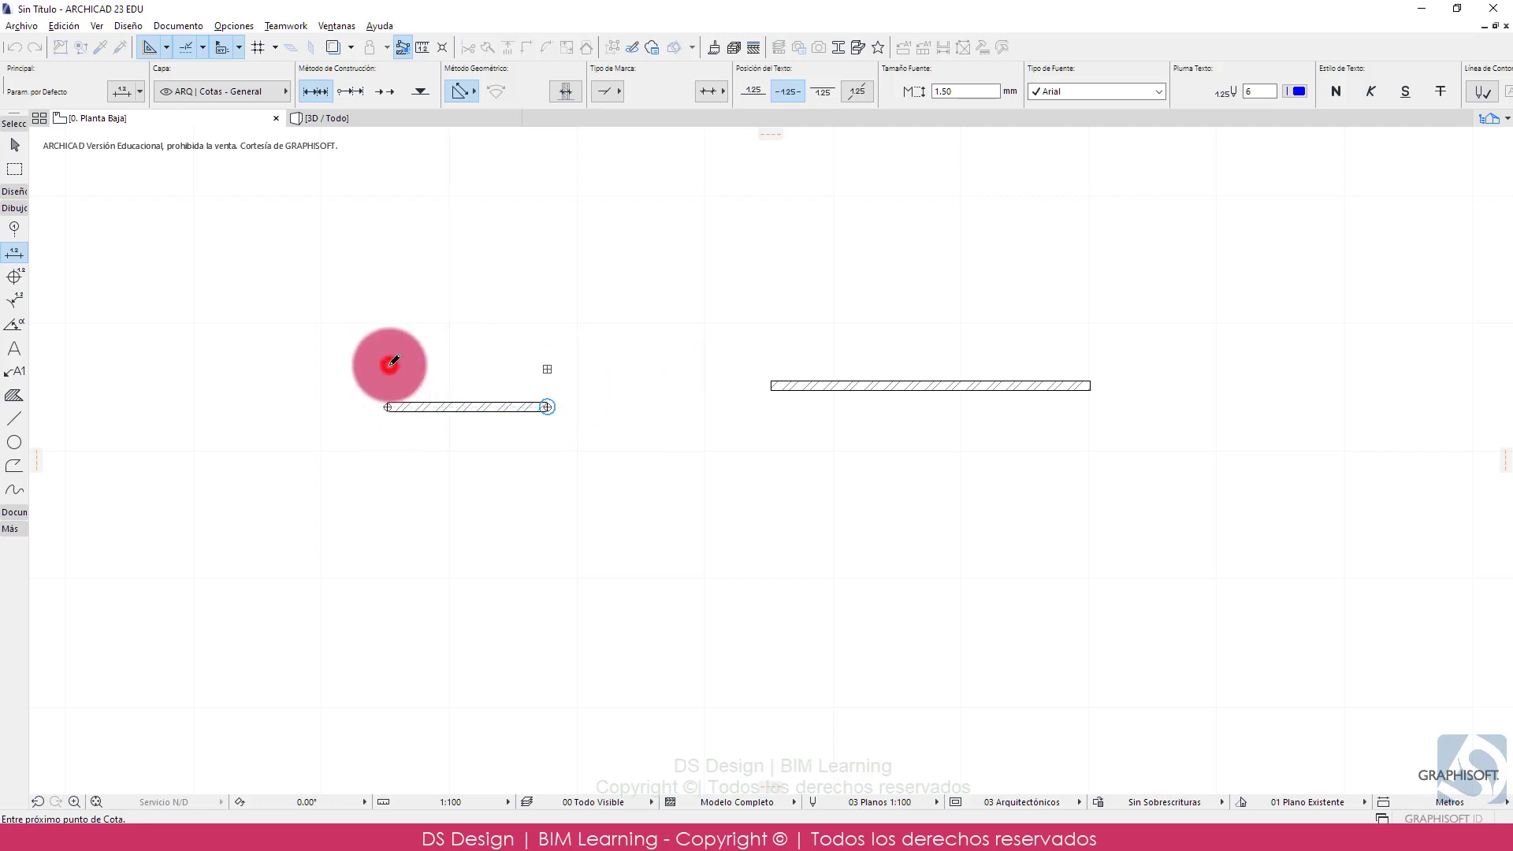
pyautogui.doubleClick(431, 406)
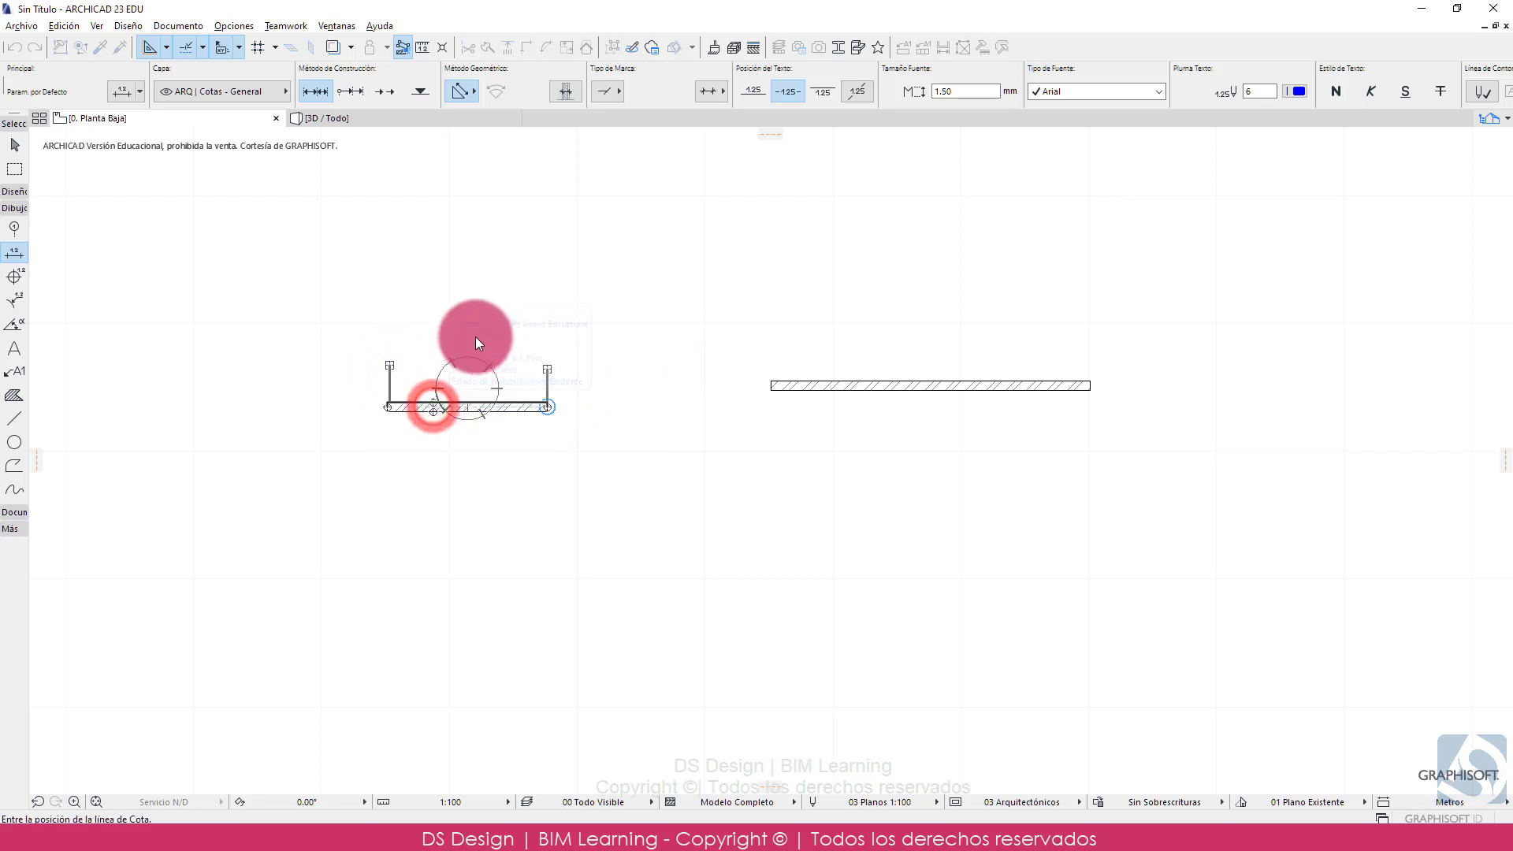
pyautogui.click(497, 461)
pyautogui.scroll(3, 449, 457)
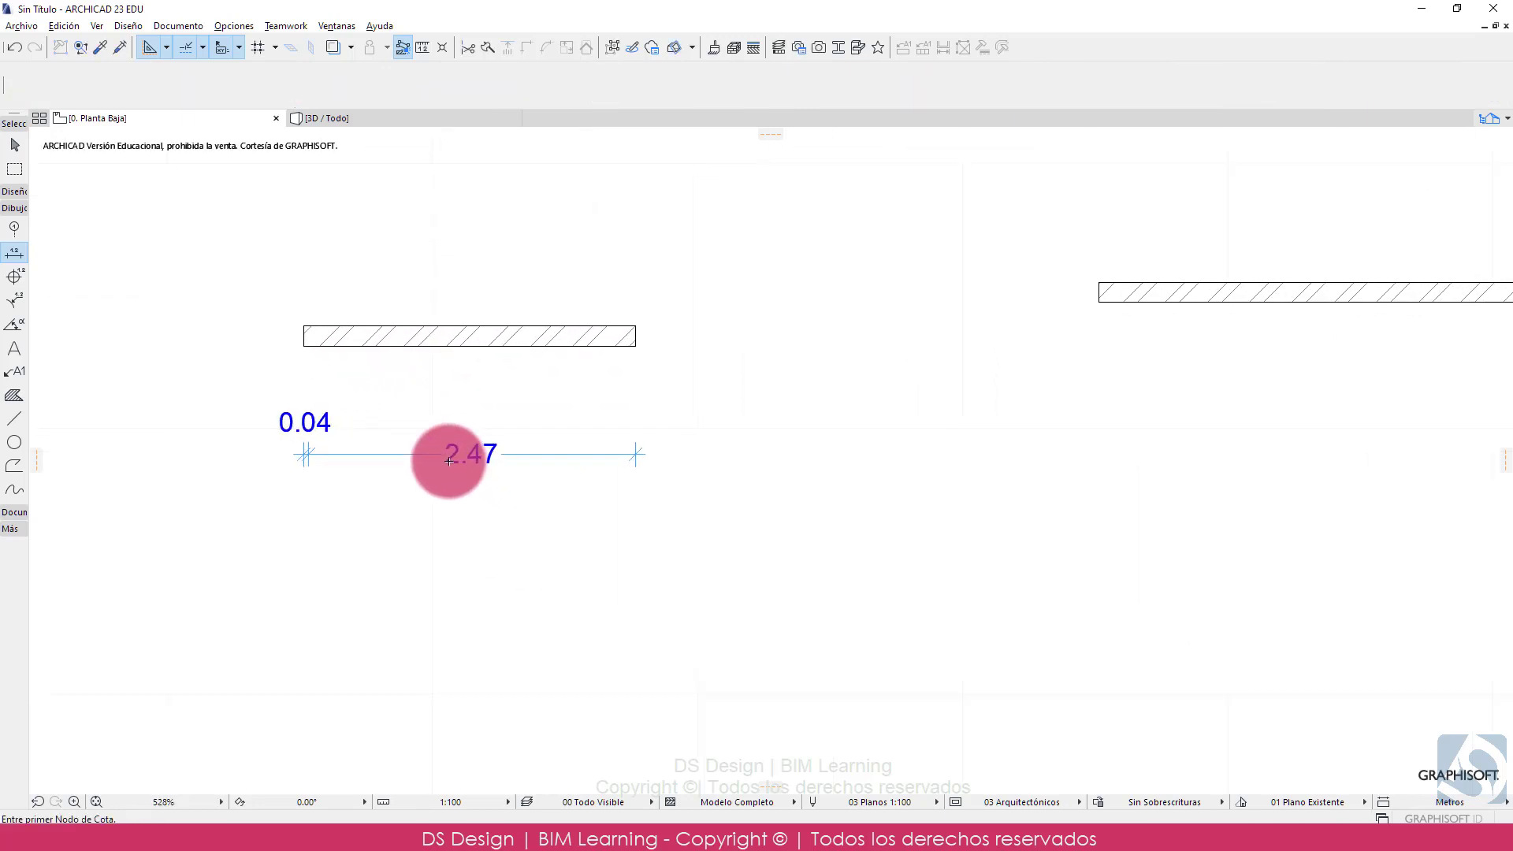
pyautogui.press('Escape')
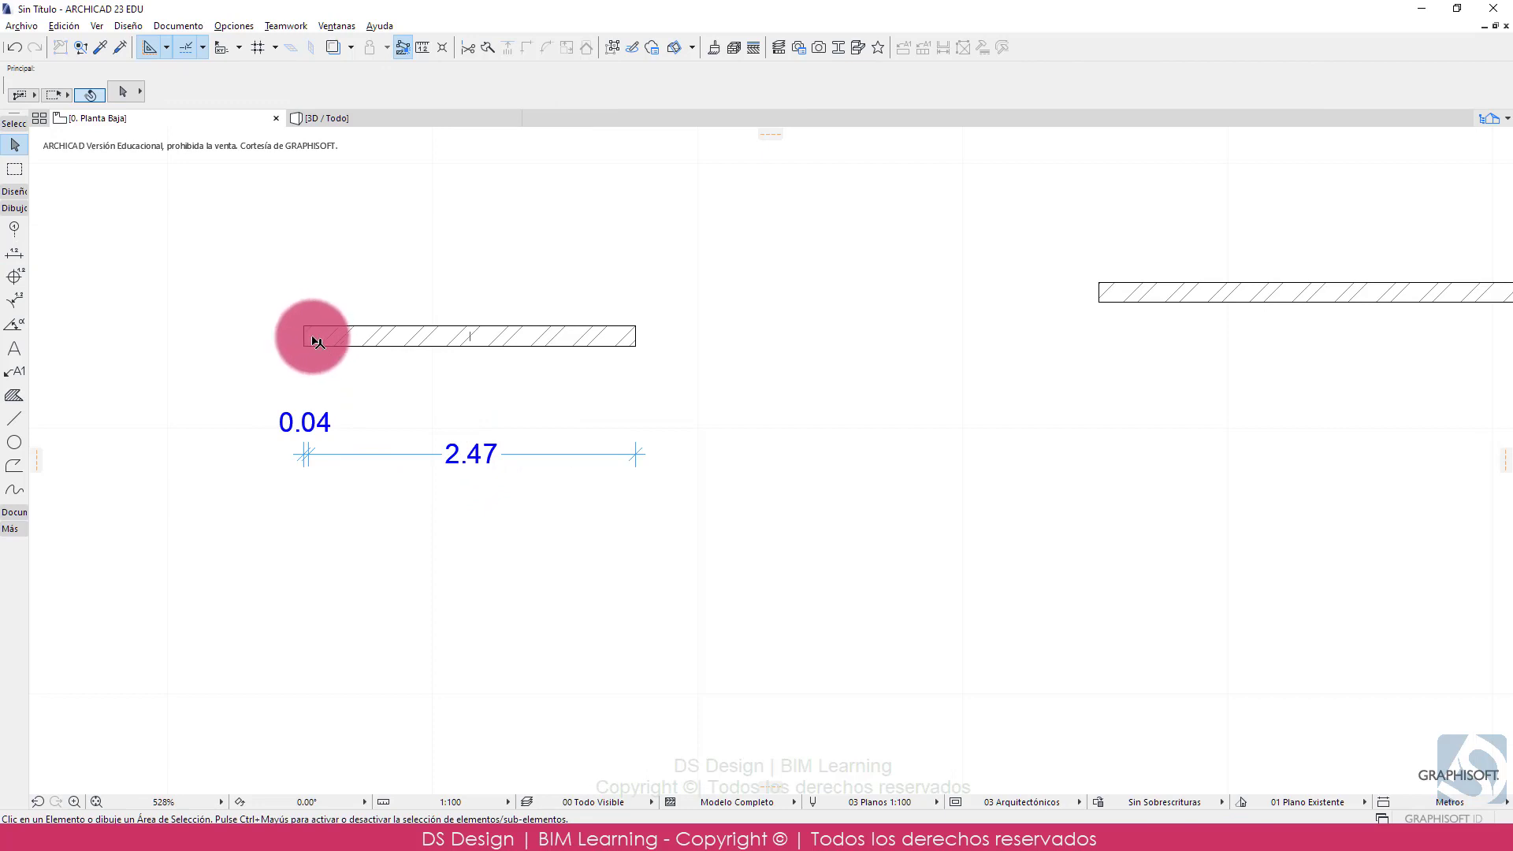
pyautogui.moveTo(314, 342)
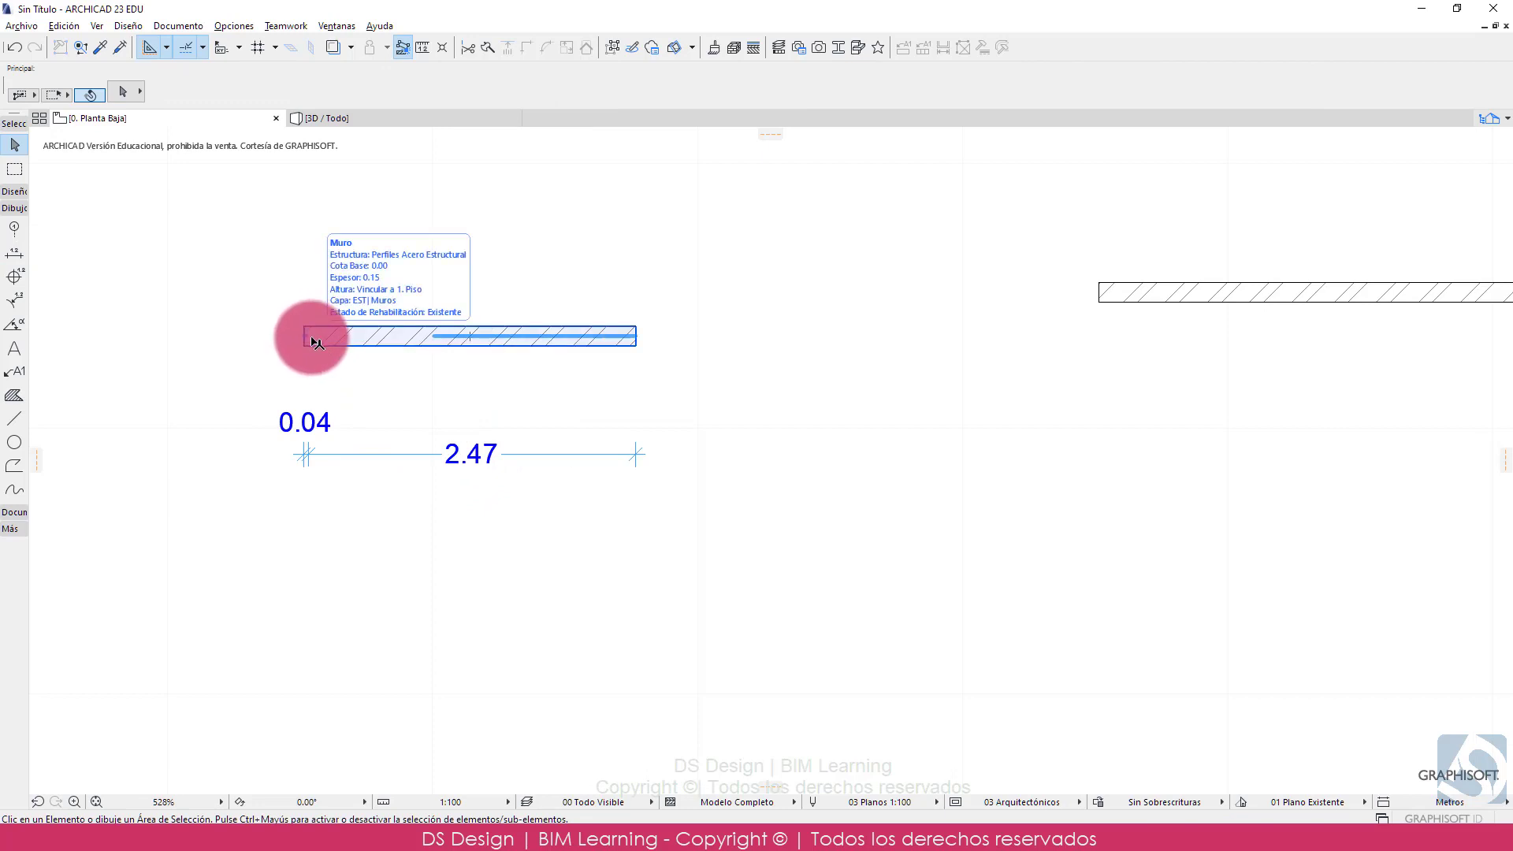
pyautogui.moveTo(901, 418); pyautogui.dragTo(541, 496, button='middle')
pyautogui.scroll(-1, 541, 497)
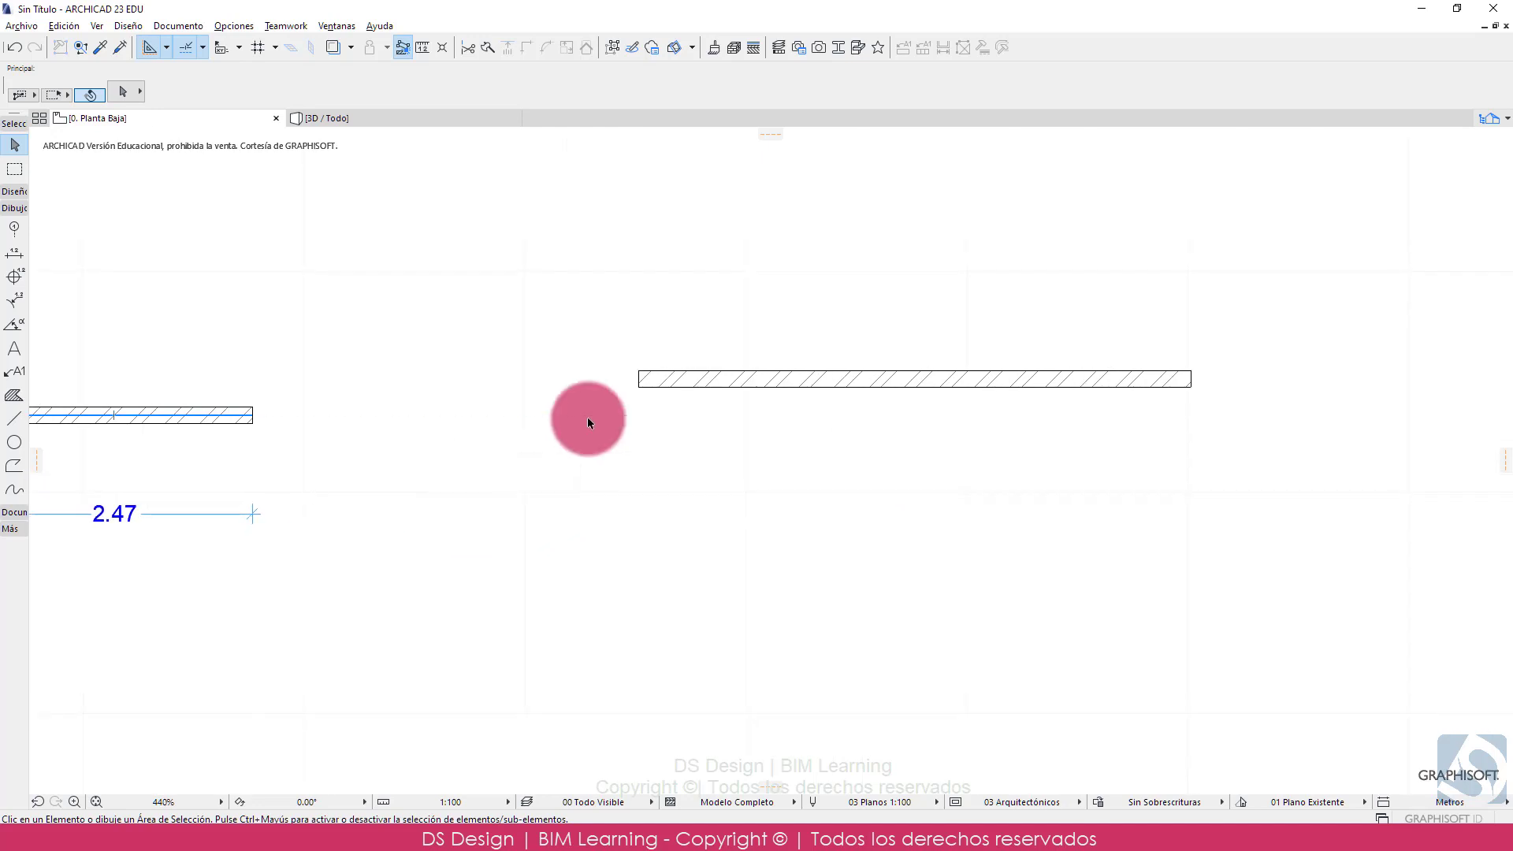
pyautogui.click(642, 378)
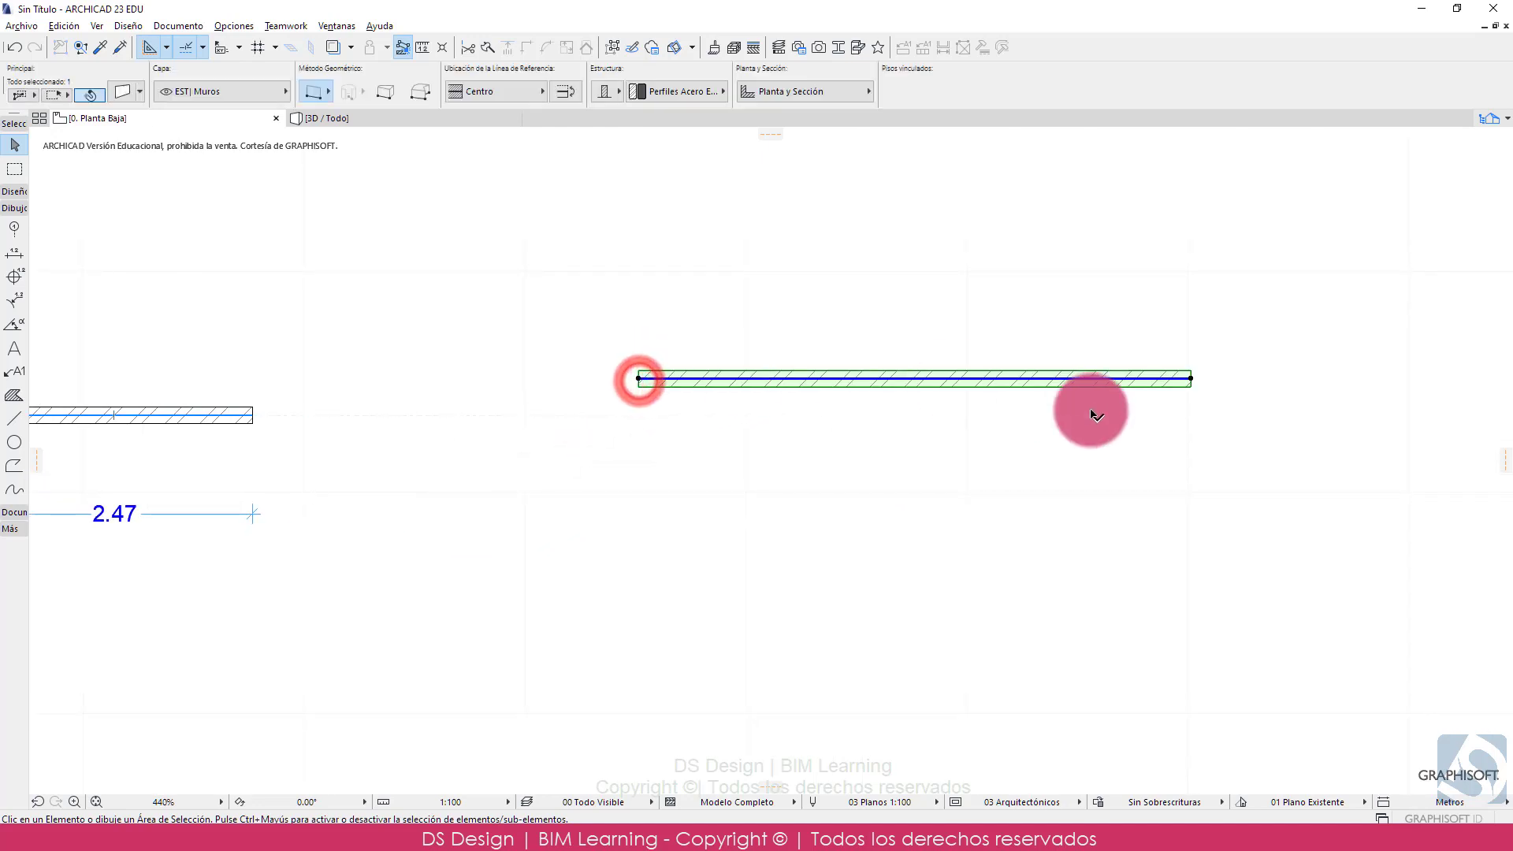
pyautogui.click(1202, 380)
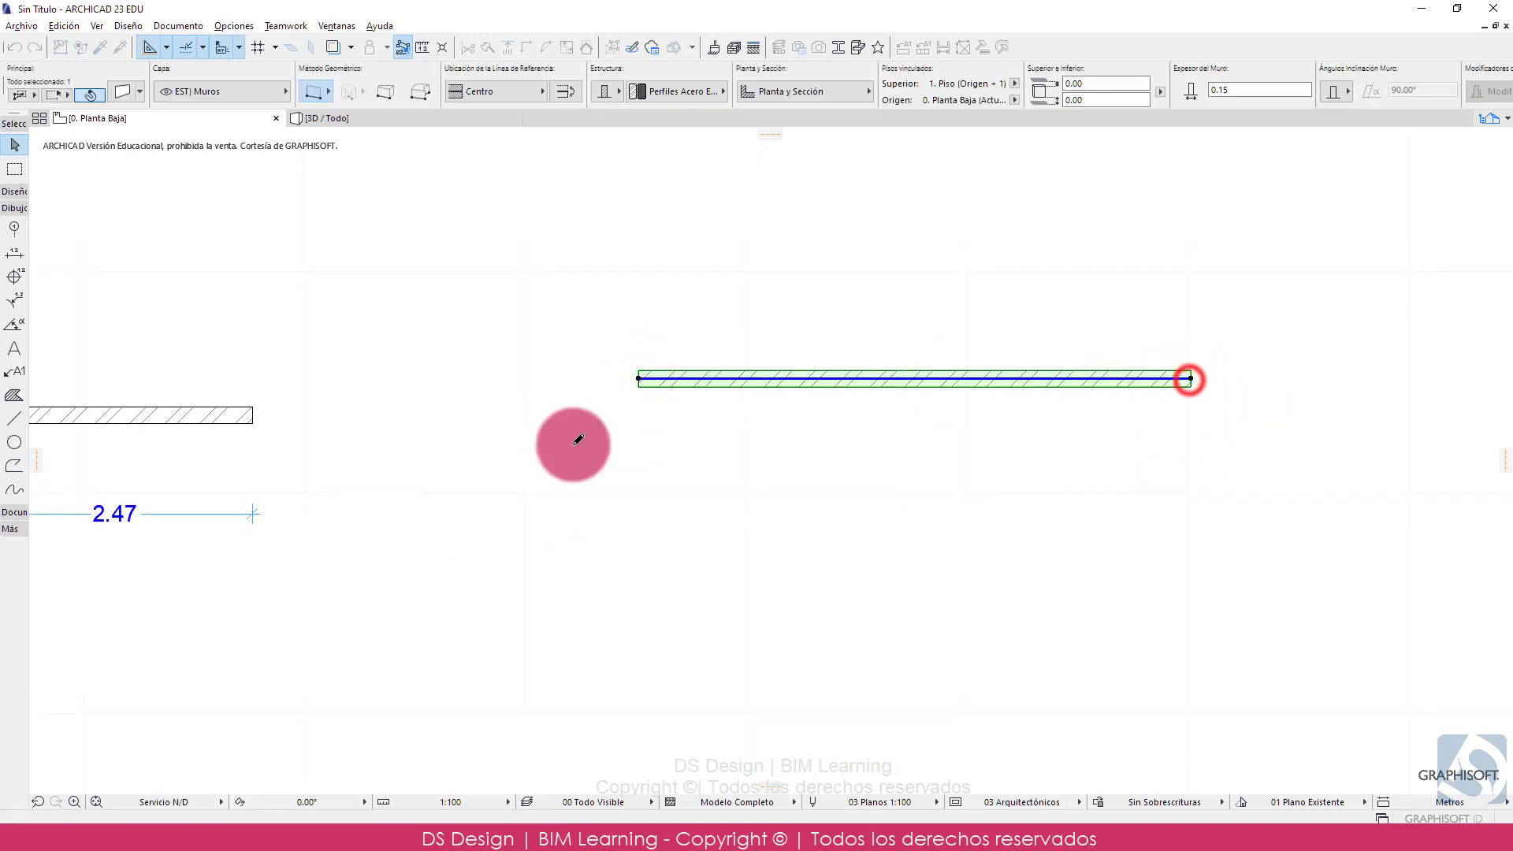
pyautogui.click(14, 252)
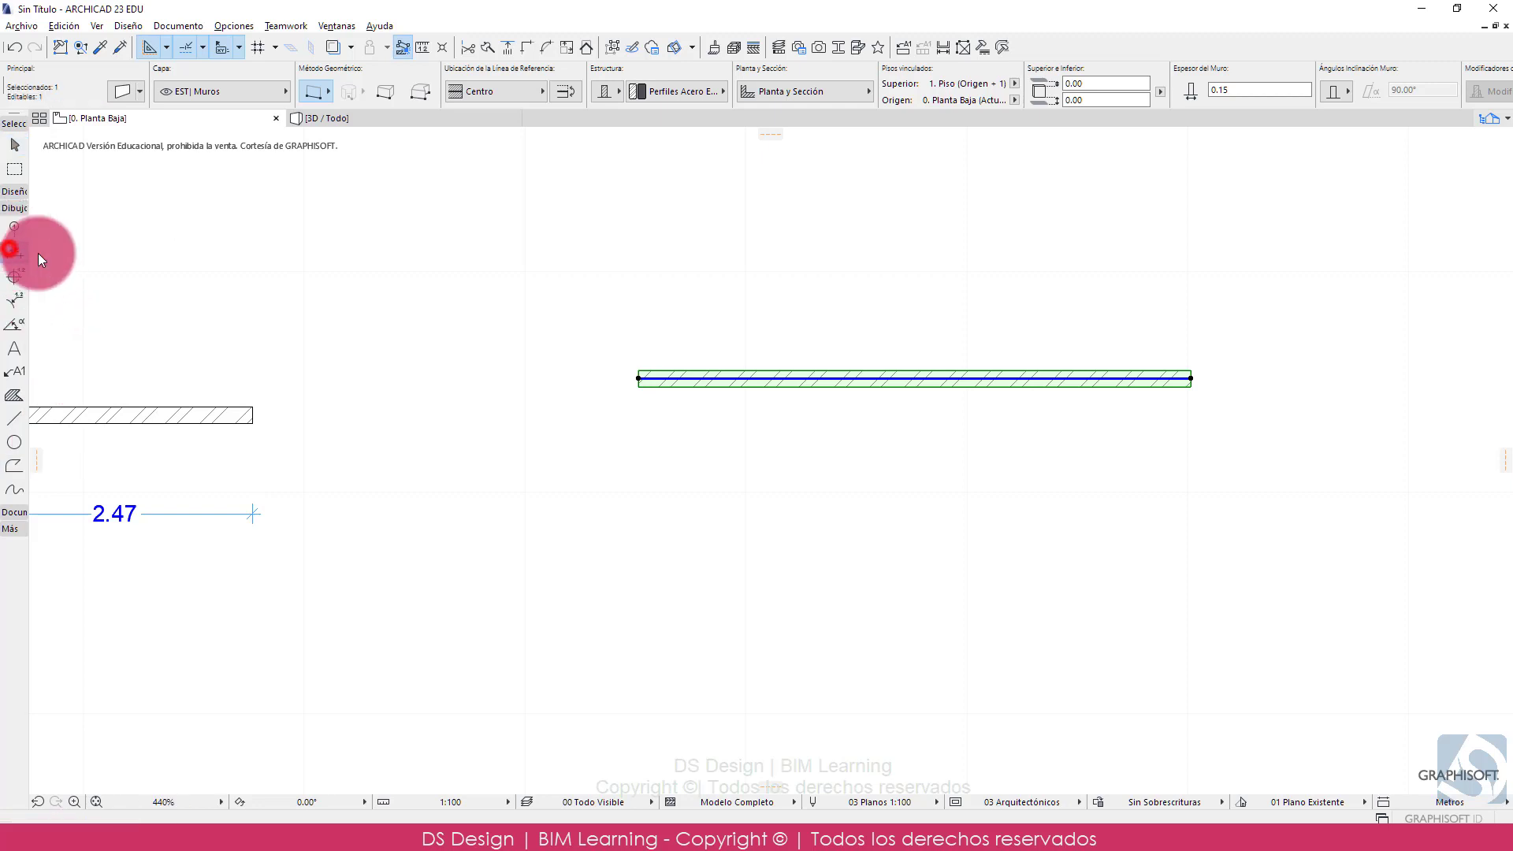
pyautogui.click(638, 379)
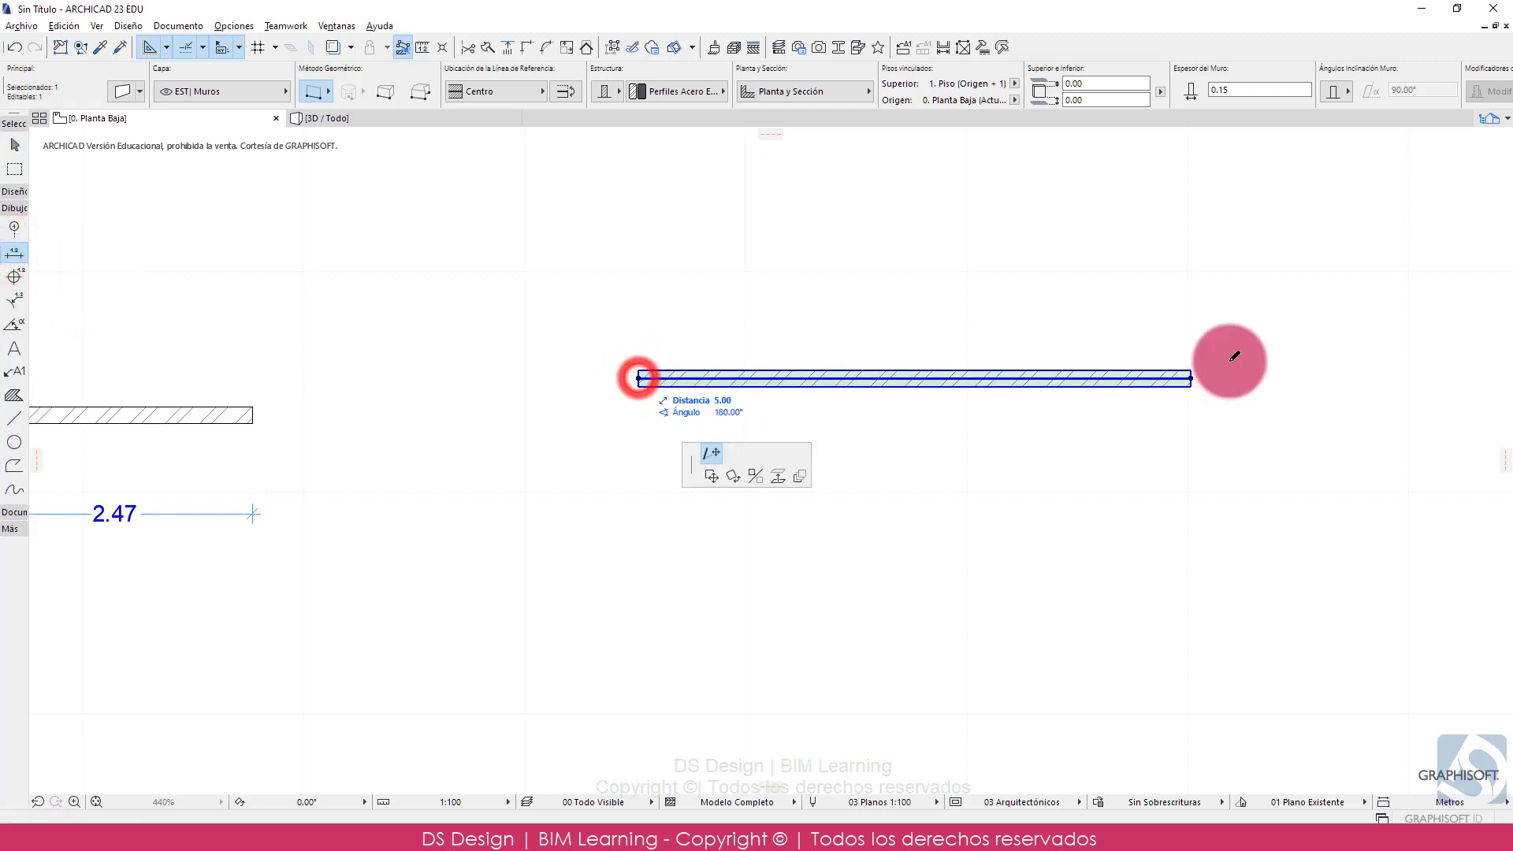
pyautogui.click(1192, 369)
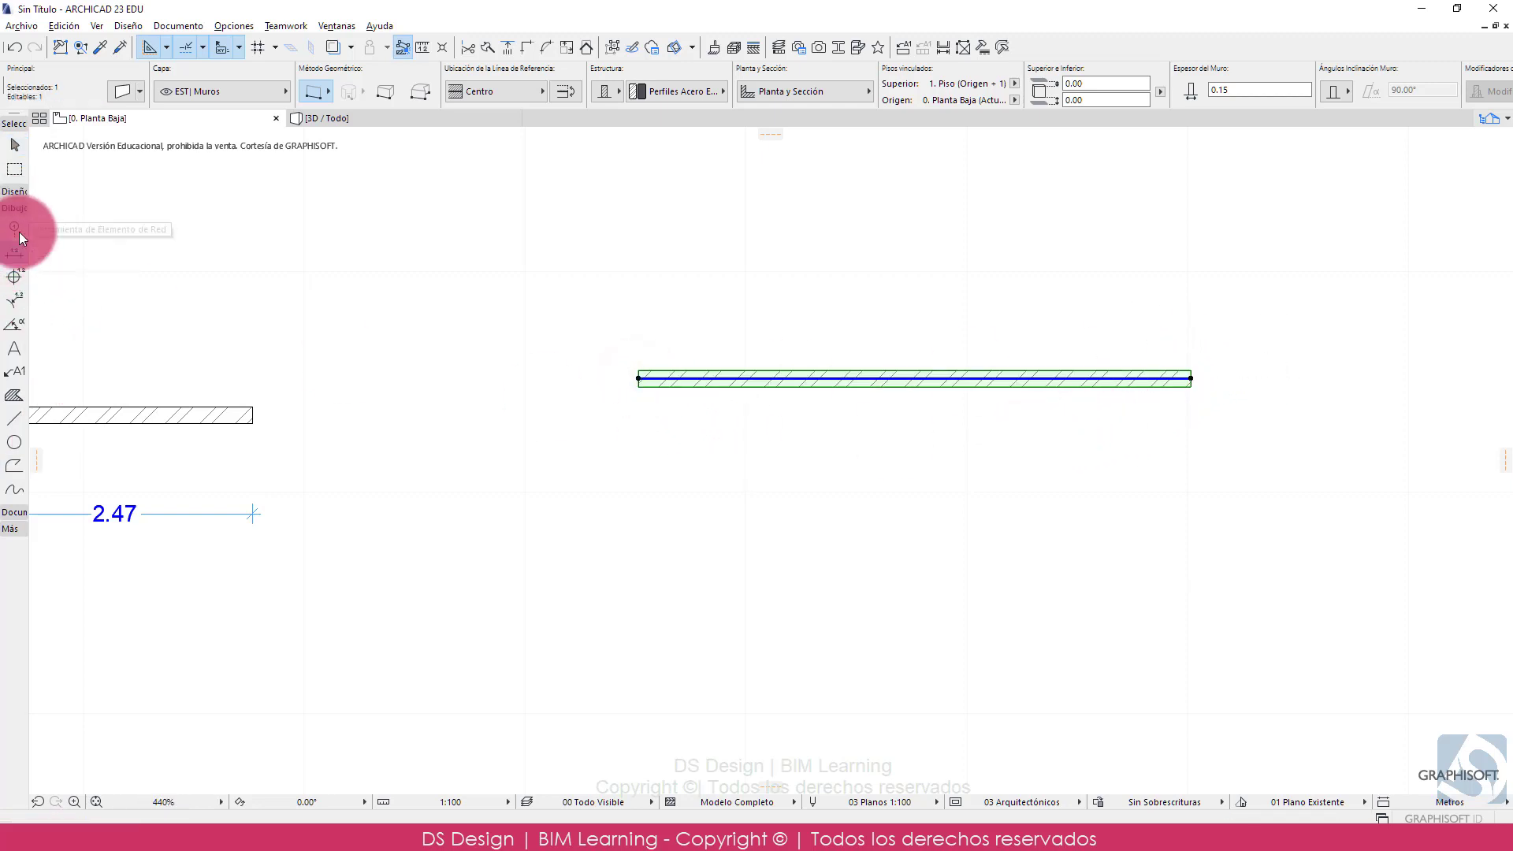
pyautogui.click(22, 252)
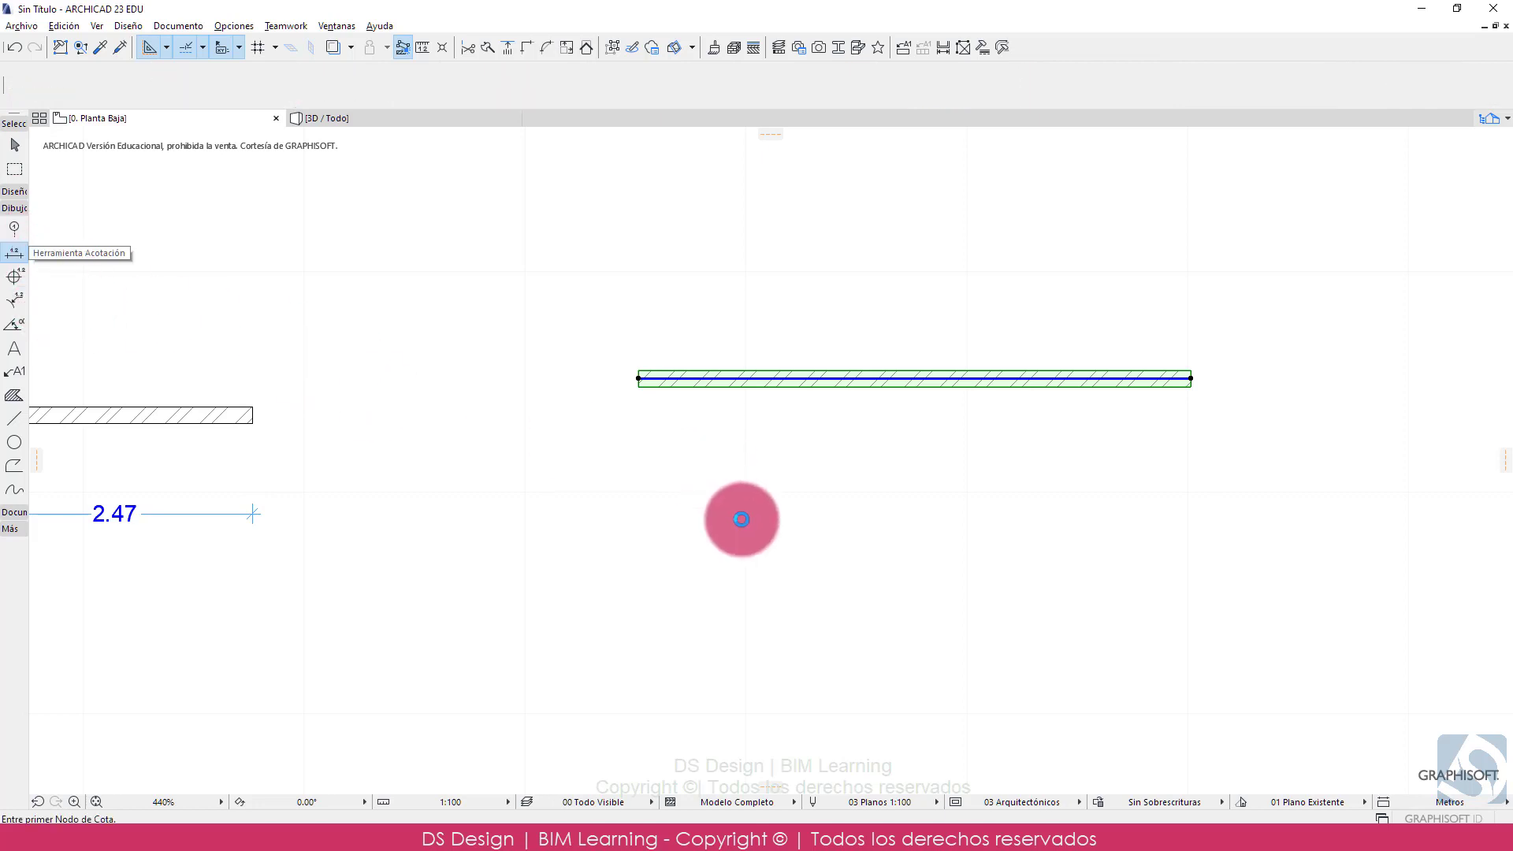
pyautogui.doubleClick(722, 501)
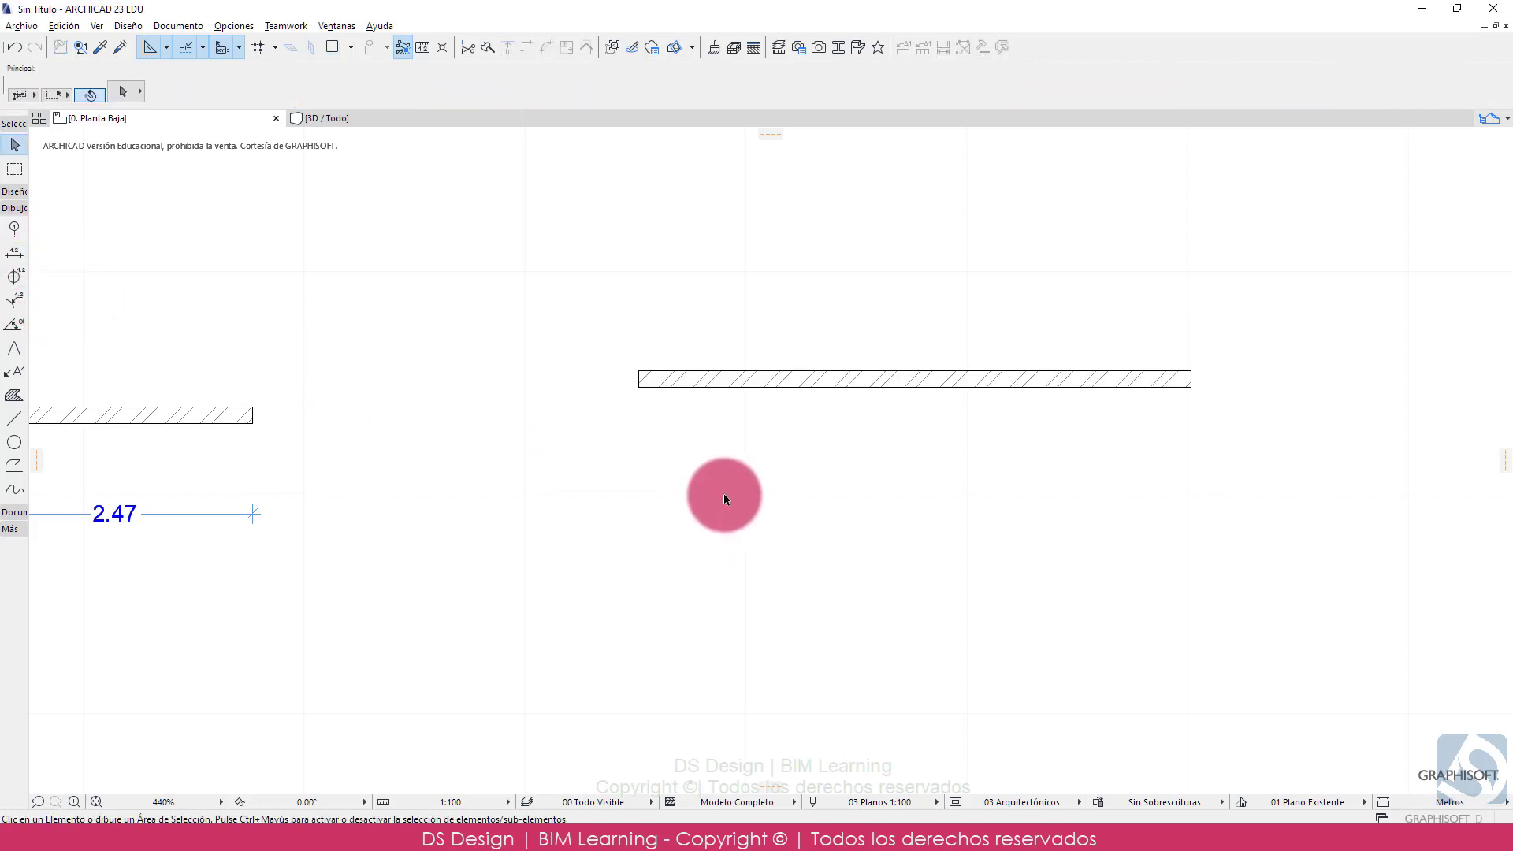
# - Dimension the length of the longer wall from end to end, placing the dimension line just below it
pyautogui.click(17, 254)
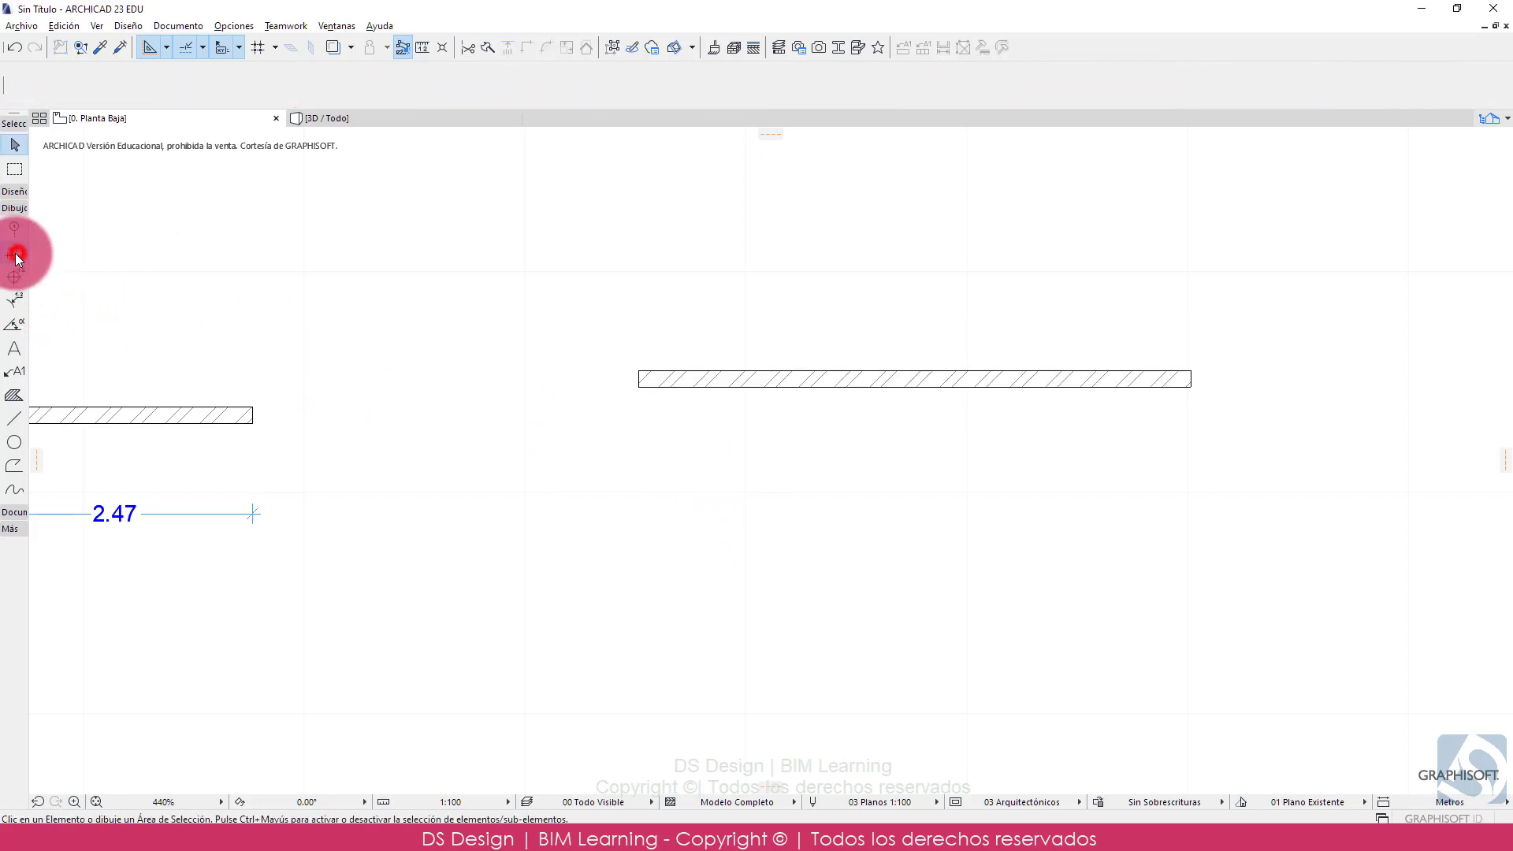
pyautogui.click(640, 377)
pyautogui.click(1186, 380)
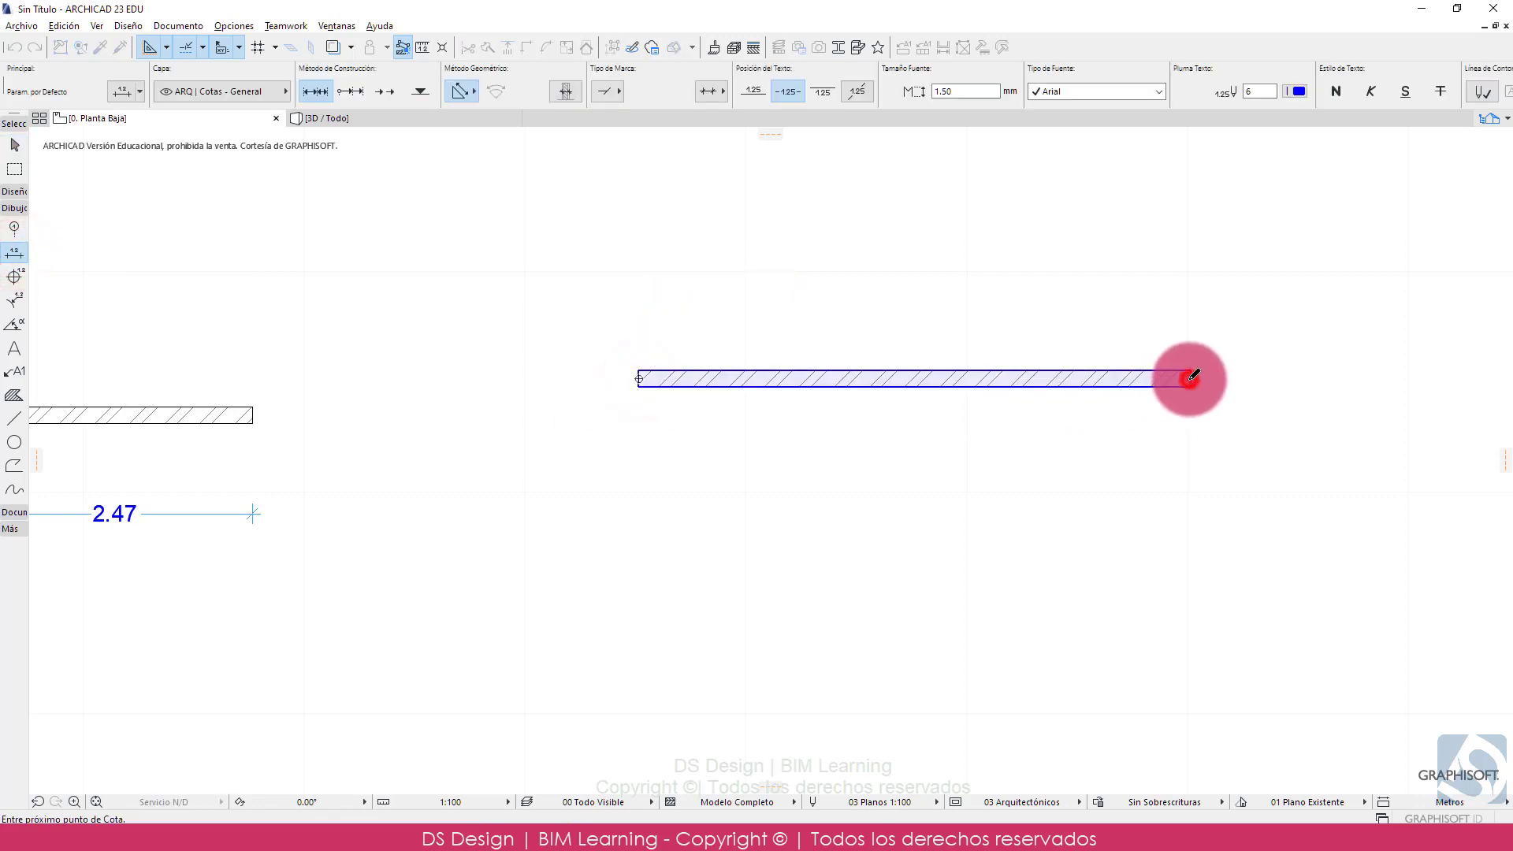
pyautogui.click(1192, 378)
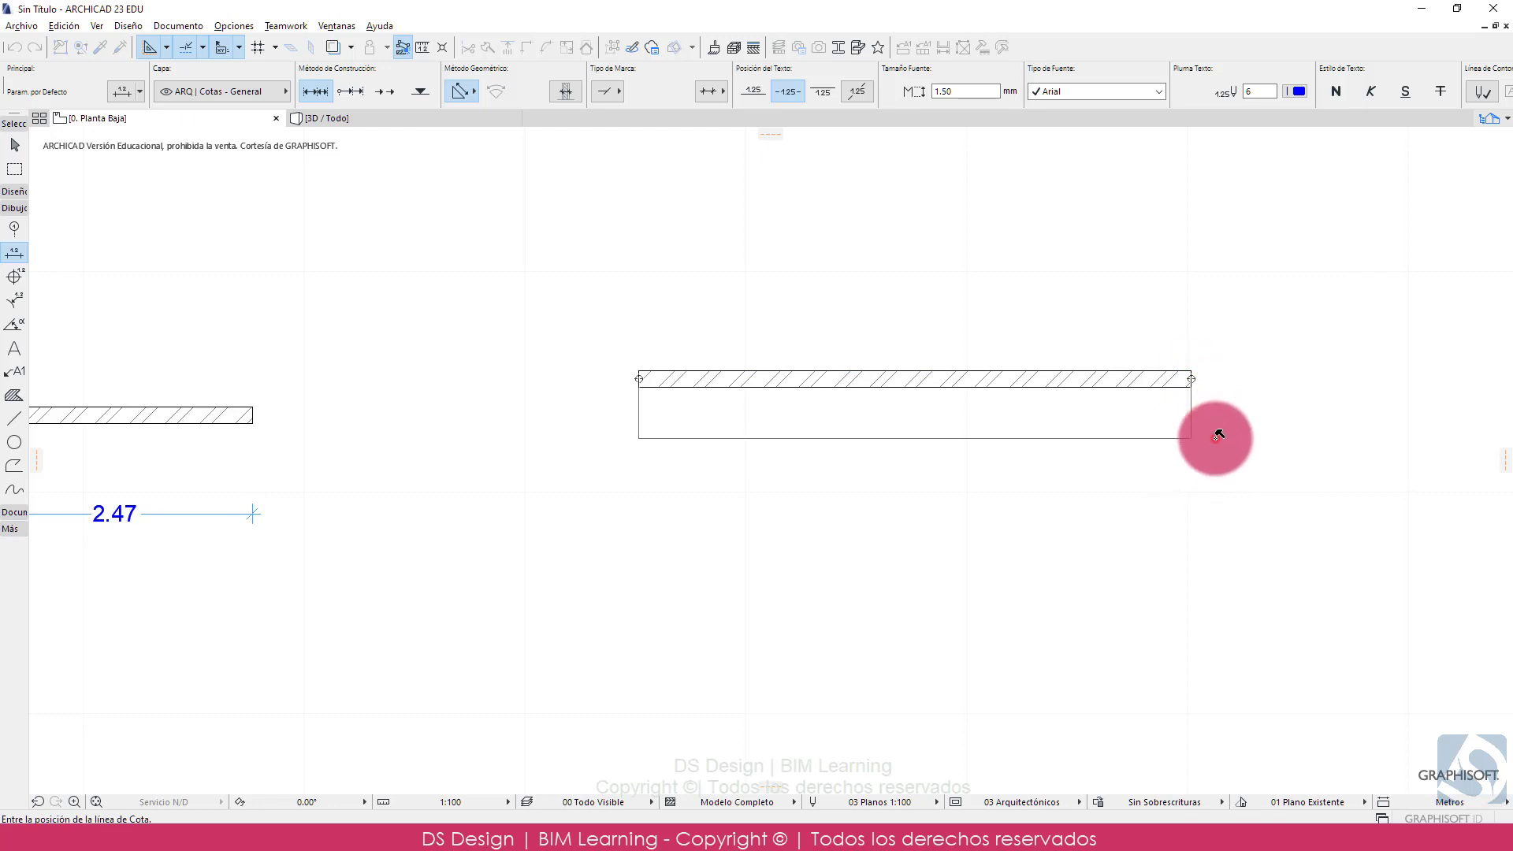
pyautogui.click(1218, 435)
pyautogui.scroll(-3, 520, 445)
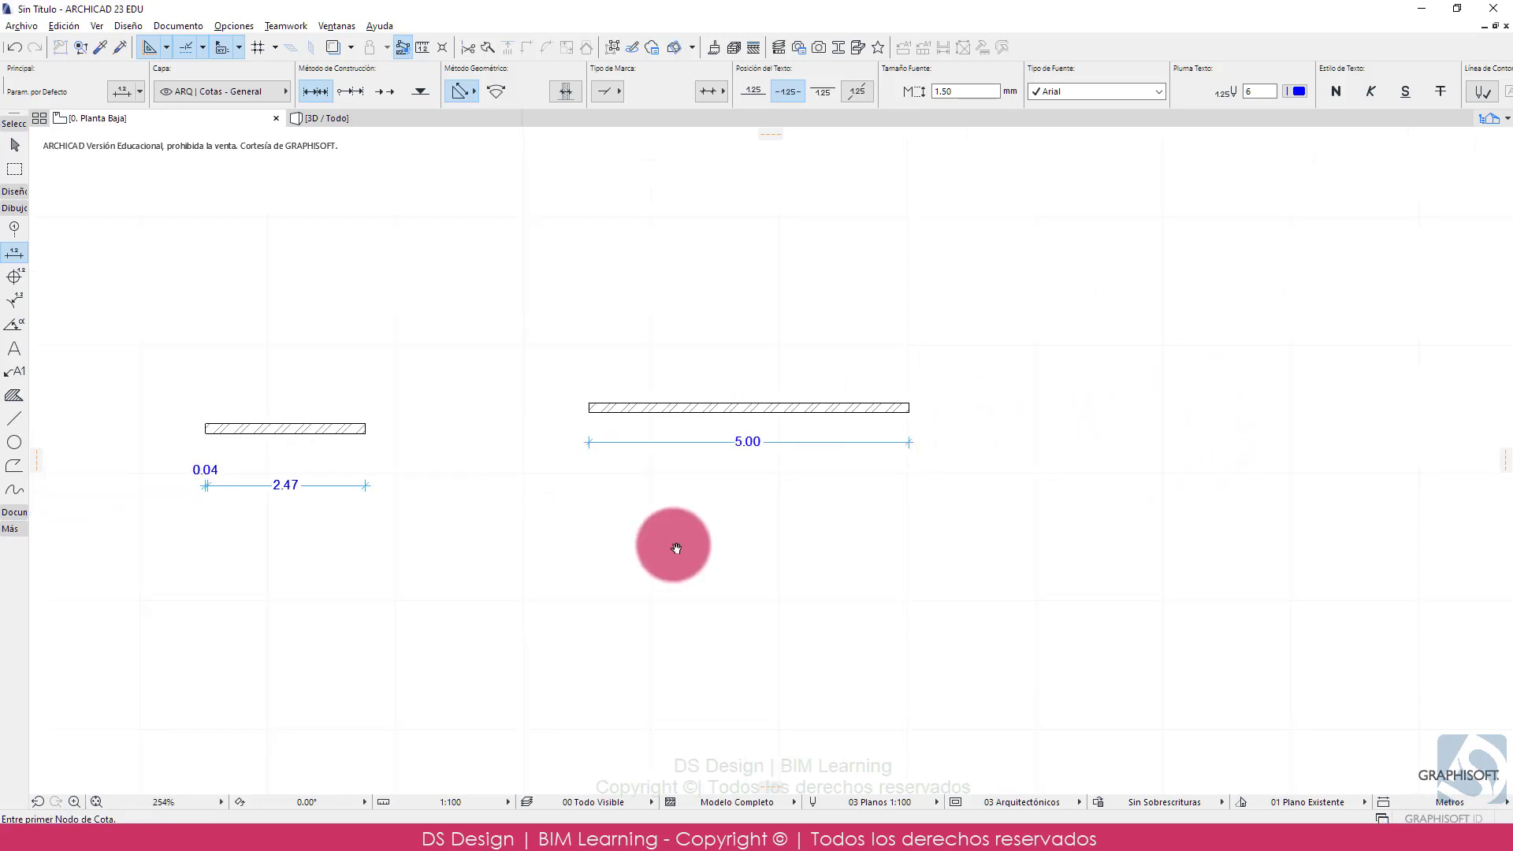
pyautogui.press('Escape')
pyautogui.scroll(1, 882, 470)
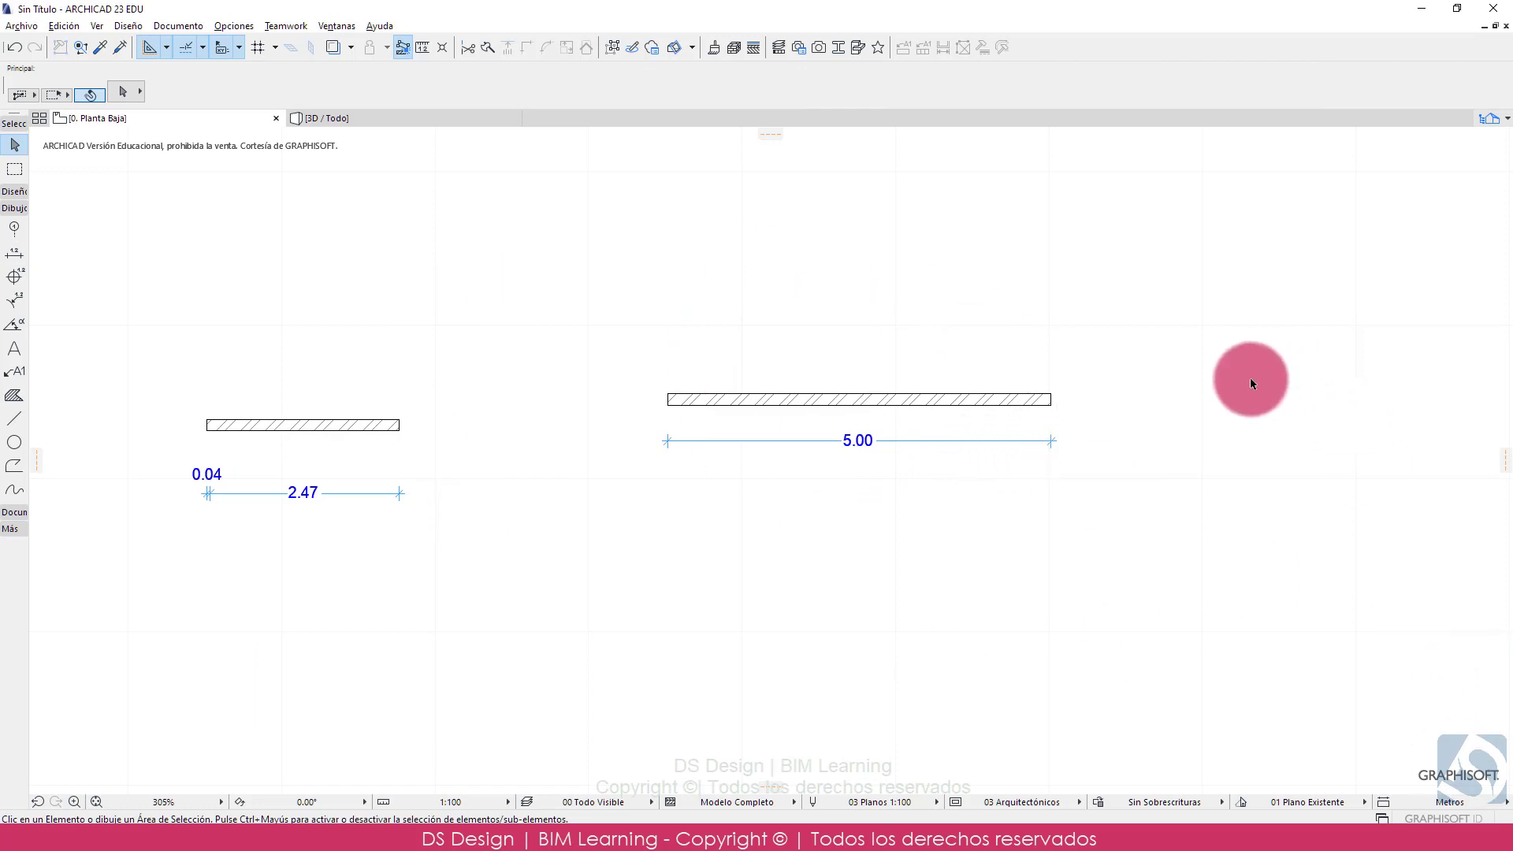
# - Switch the dimension standard to Milímetros, followed by DIN, to compare how the wall dimensions are formatted
pyautogui.click(1453, 805)
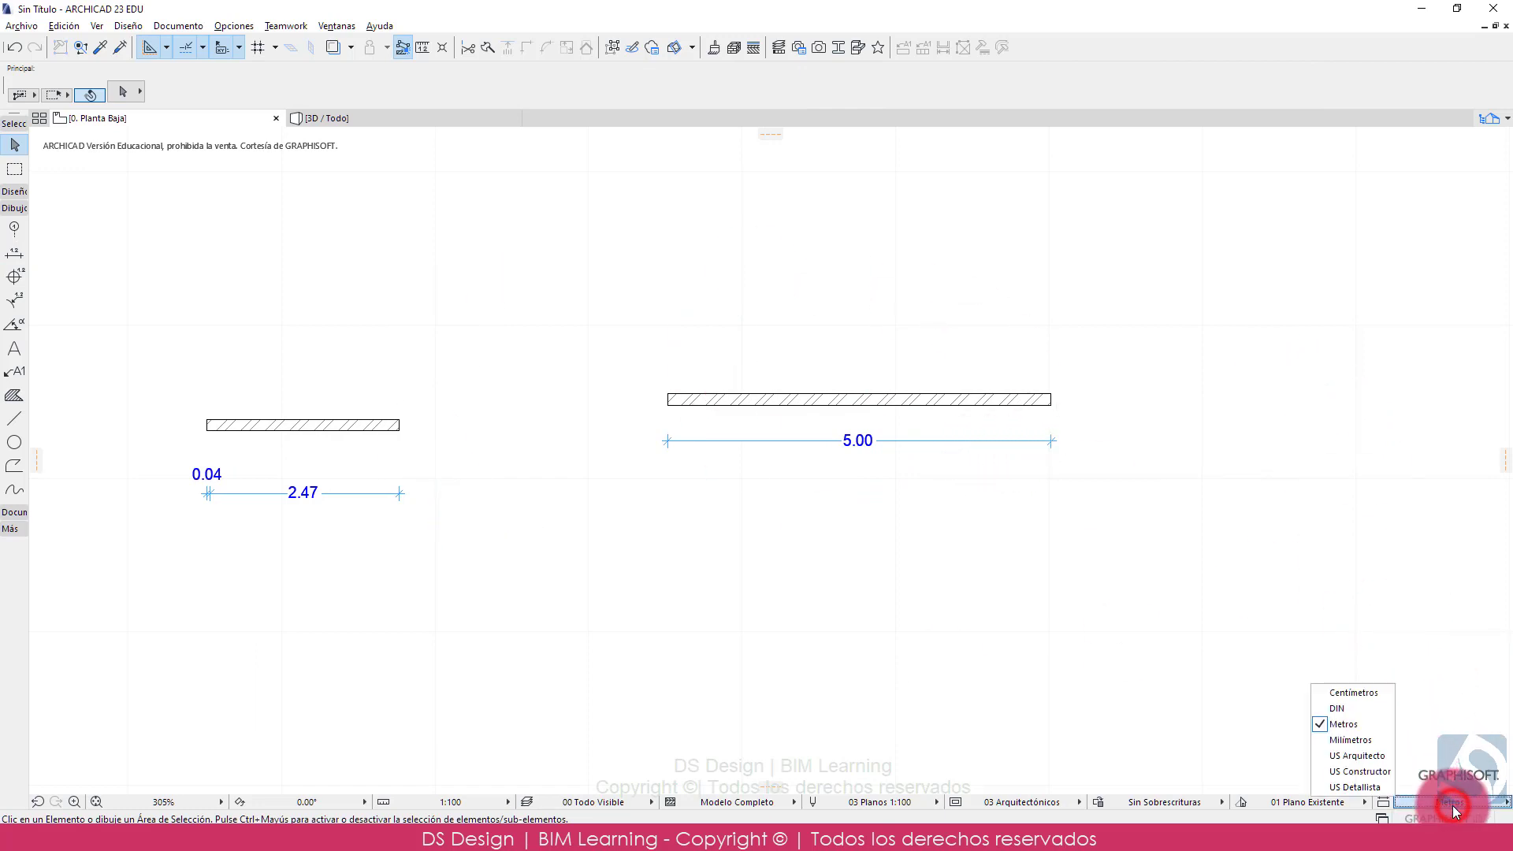
pyautogui.click(1357, 740)
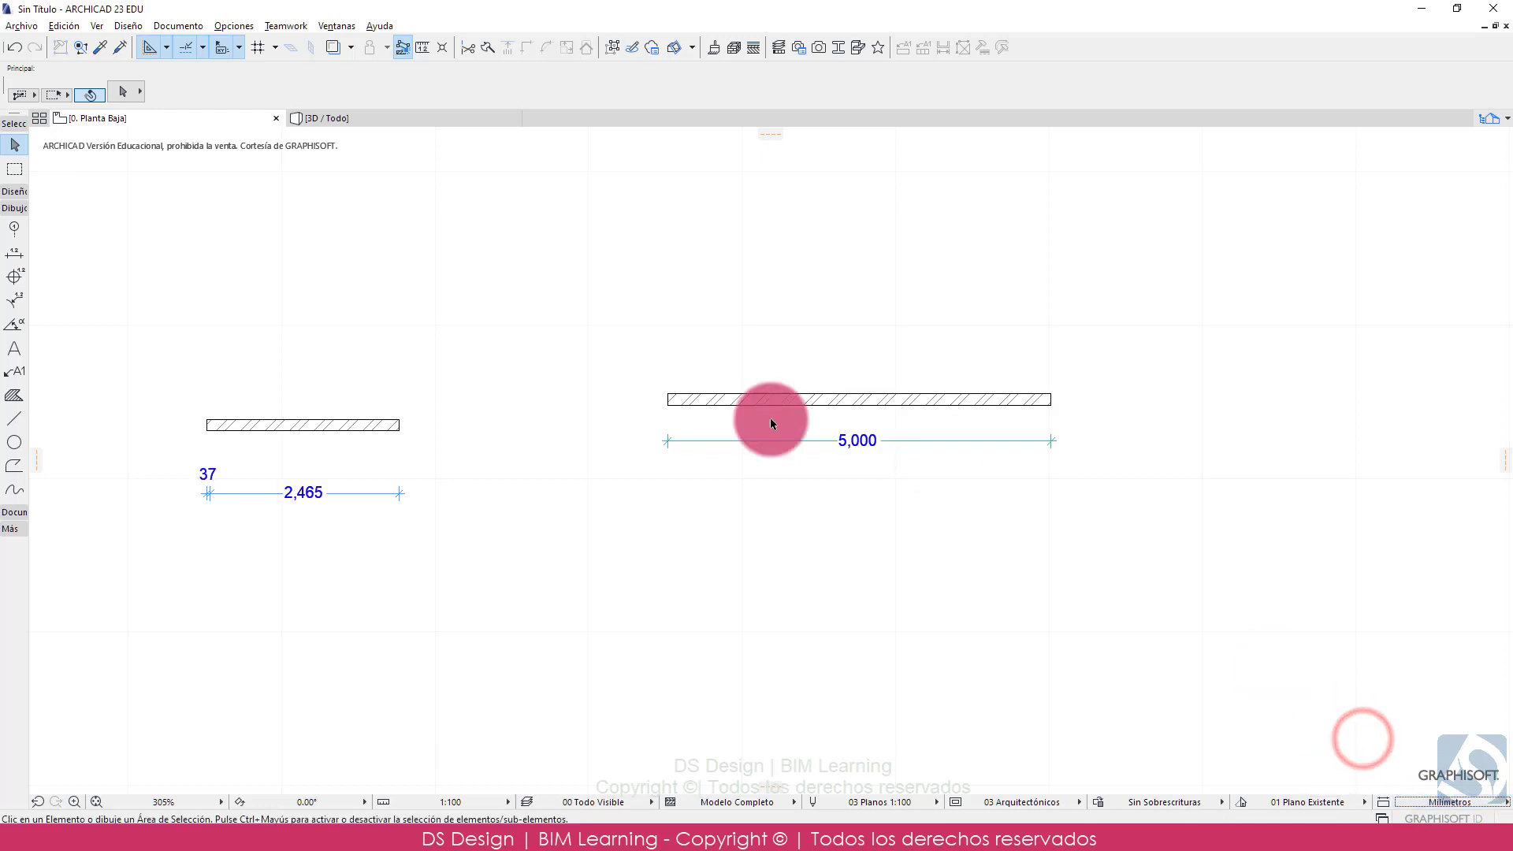
pyautogui.click(1459, 805)
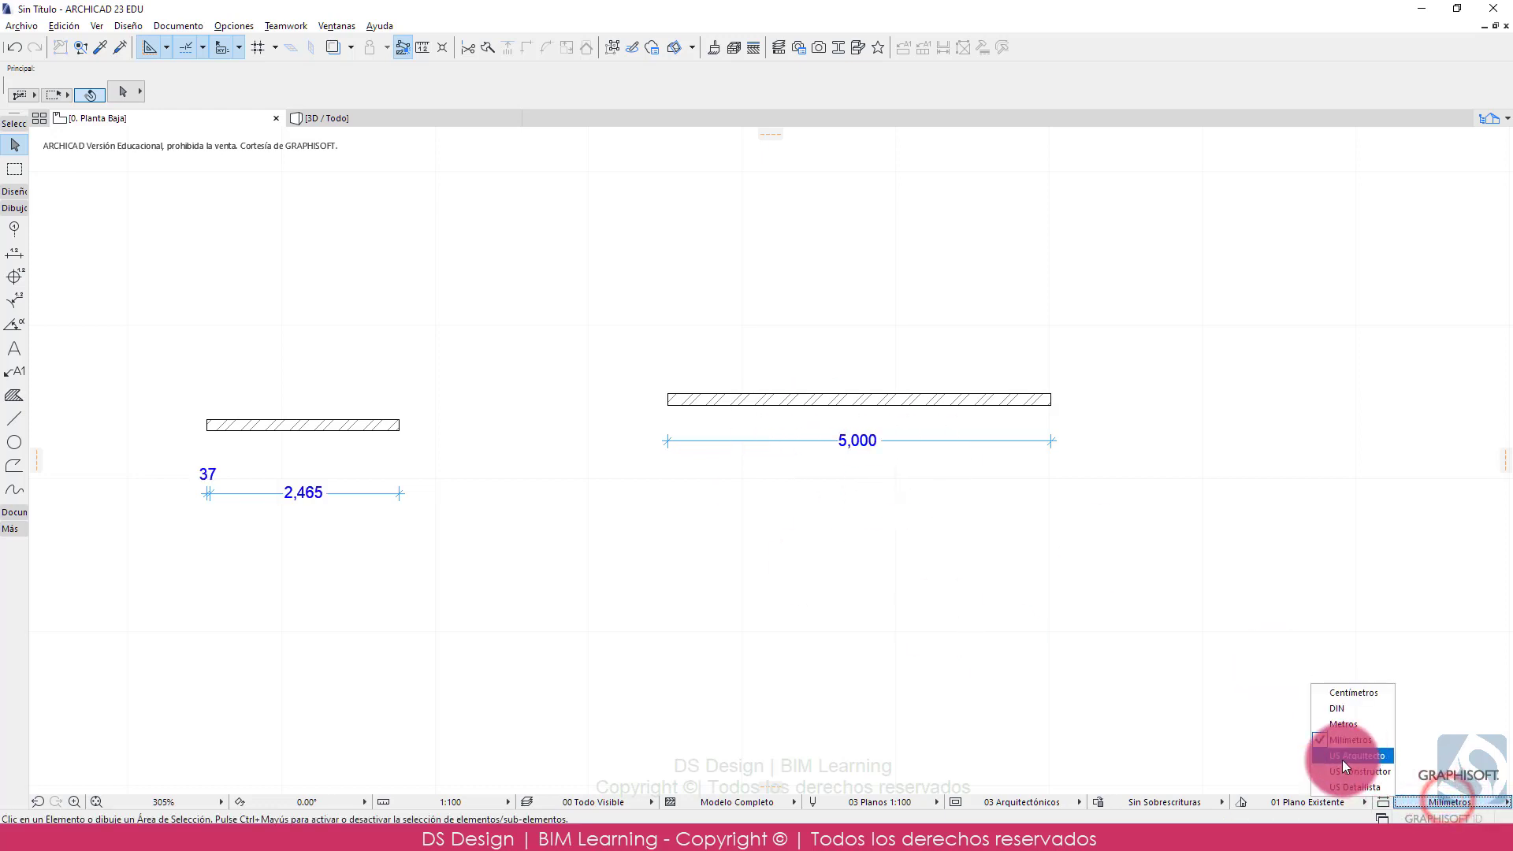
pyautogui.click(1345, 712)
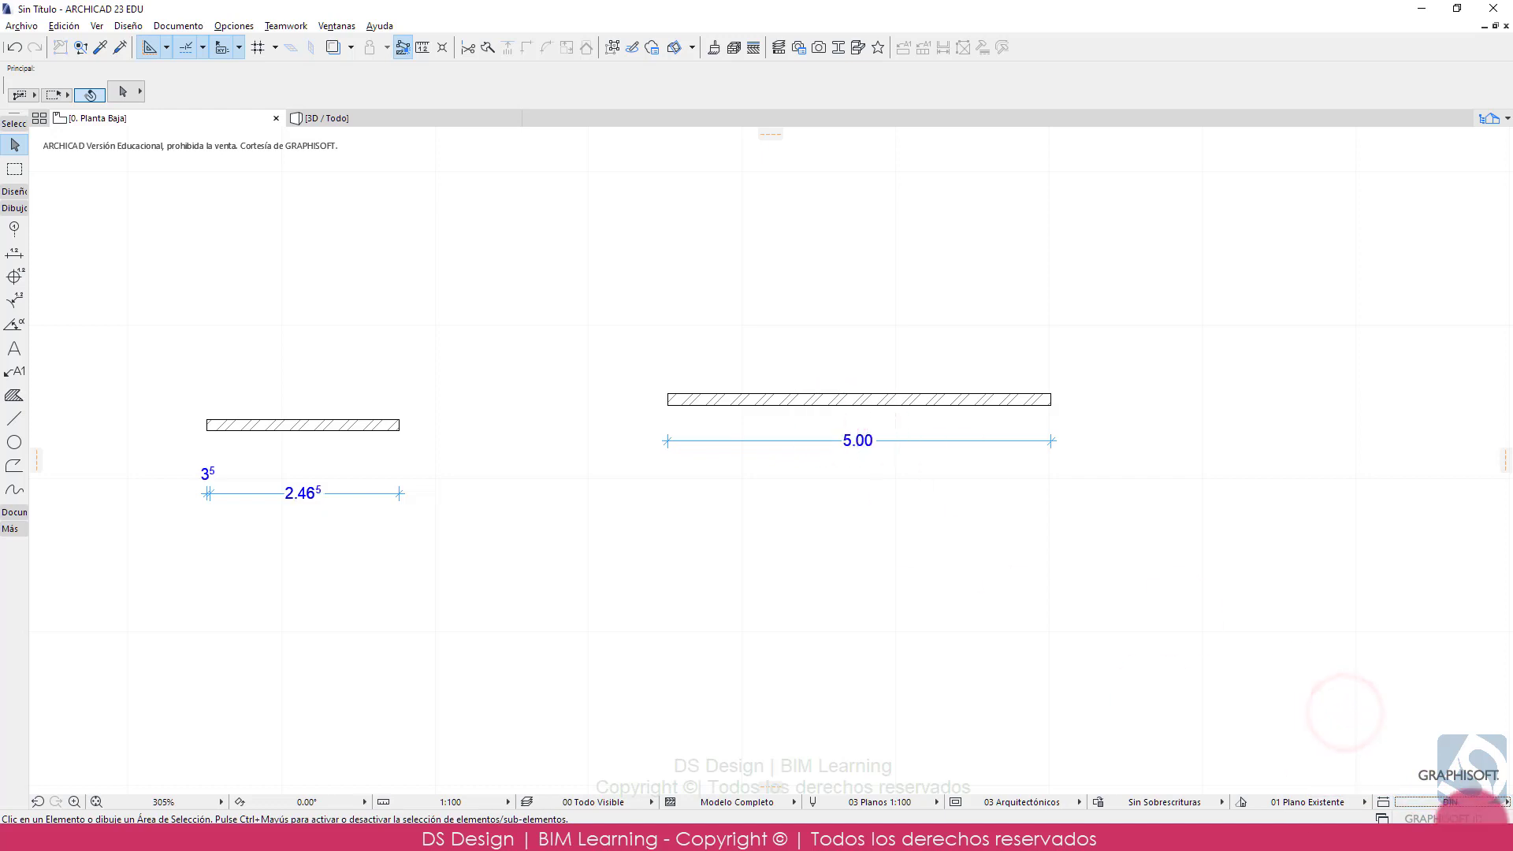
# - Switch the dimension standard to Centímetros, followed by Metros, to compare how the wall dimensions are formatted
pyautogui.click(1471, 803)
pyautogui.click(1359, 693)
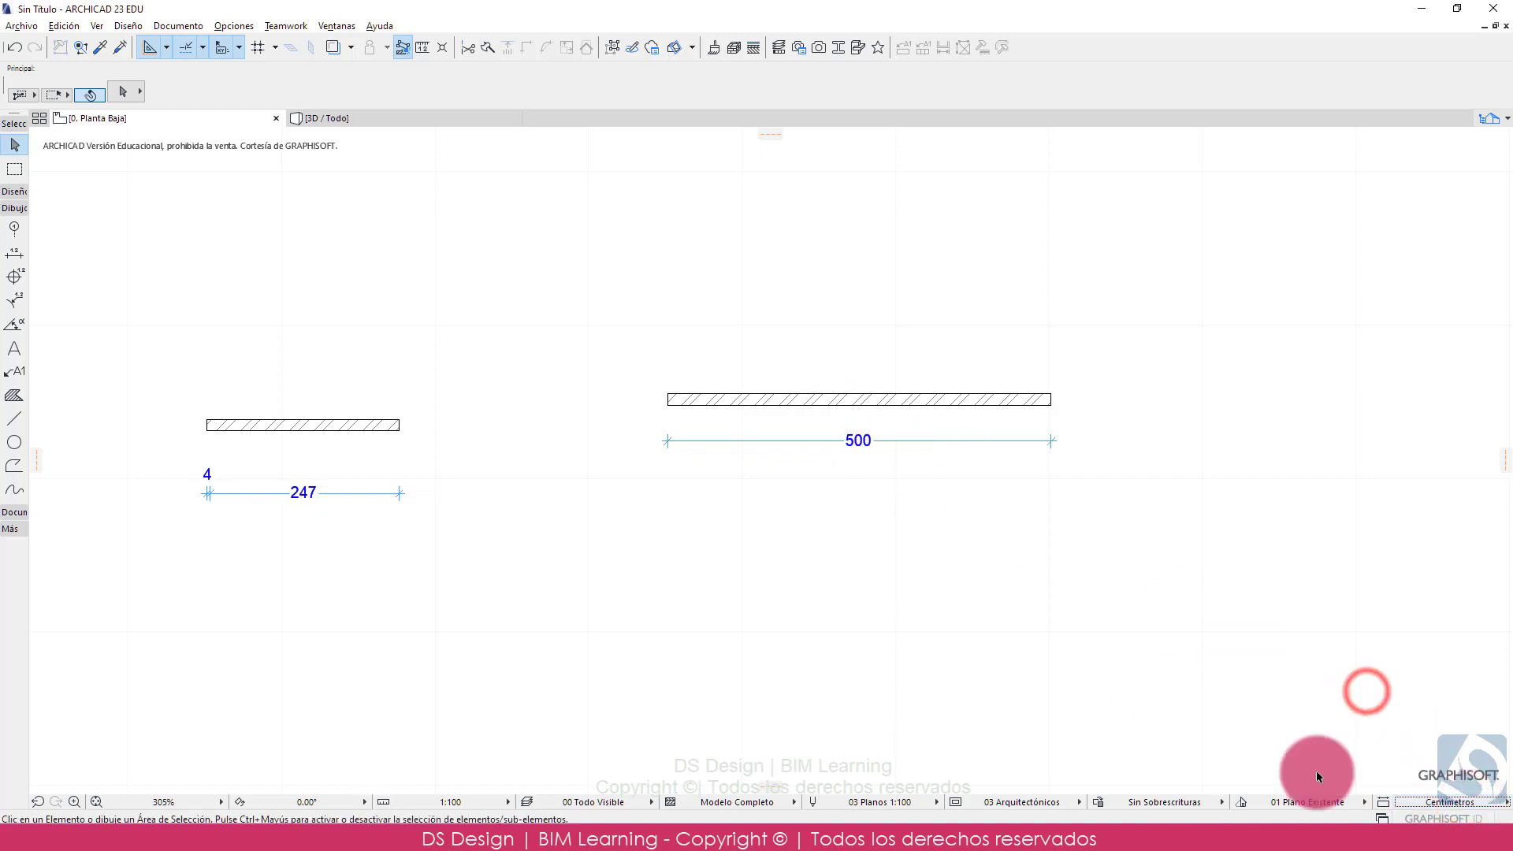
pyautogui.click(1459, 803)
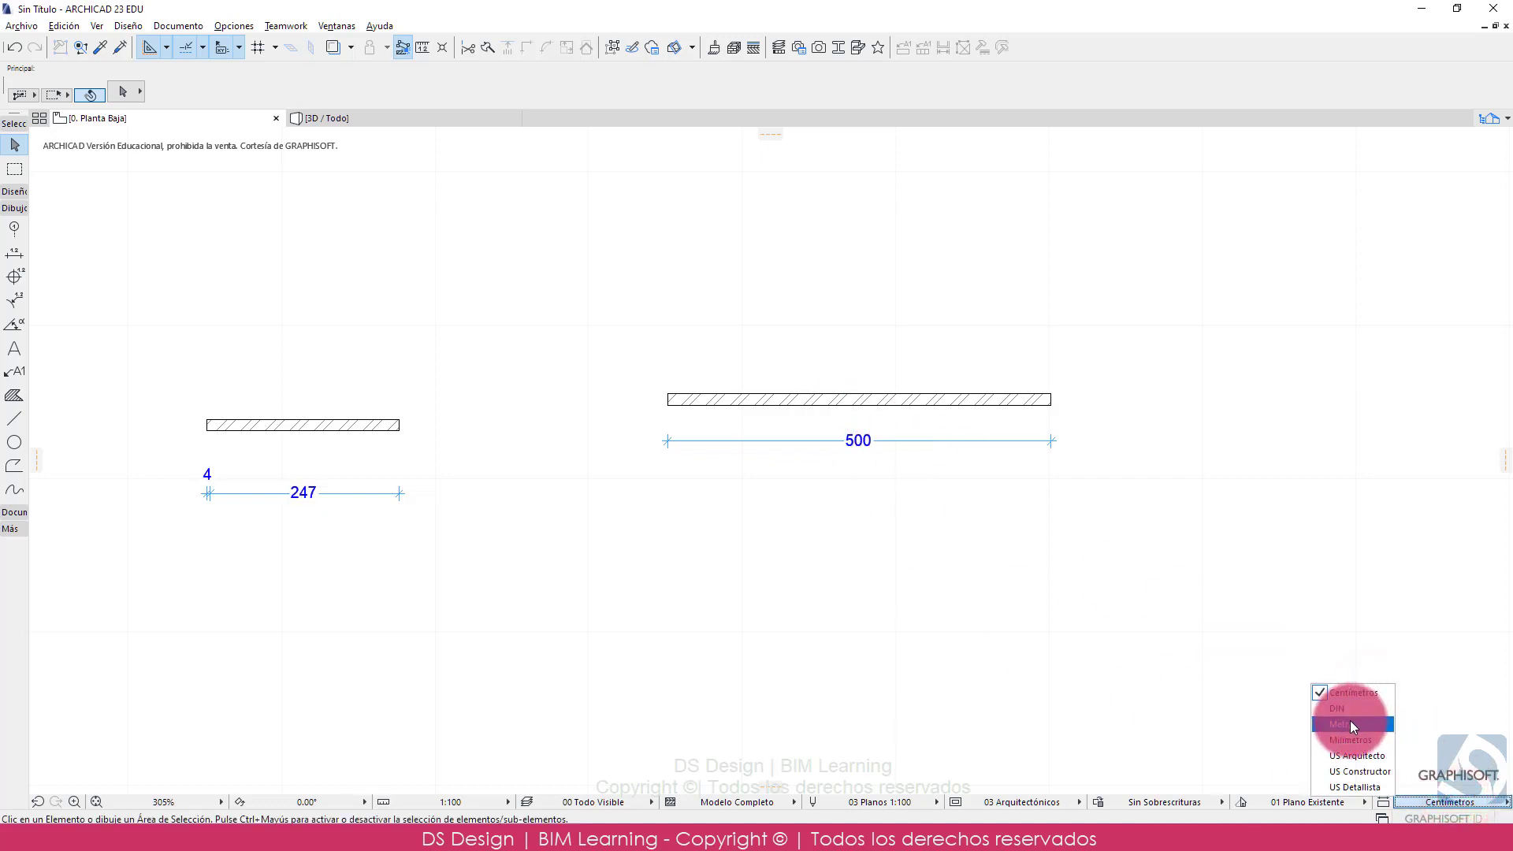
pyautogui.click(1350, 720)
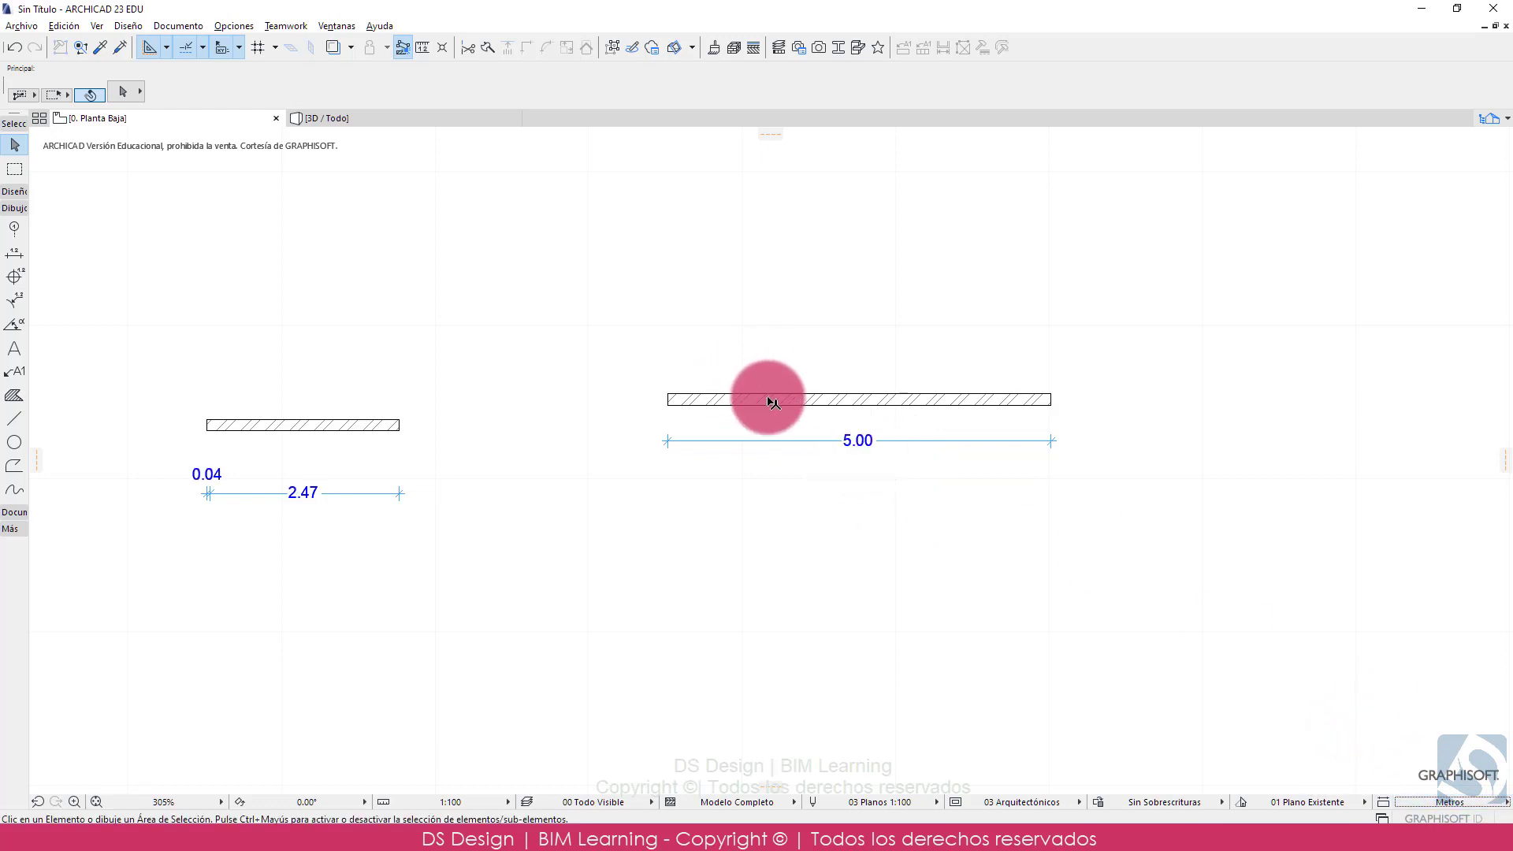
# - In the project's dimension preferences, start from the Milímetros standard and set its linear dimensions to 1 decimal
pyautogui.click(234, 25)
pyautogui.moveTo(337, 186)
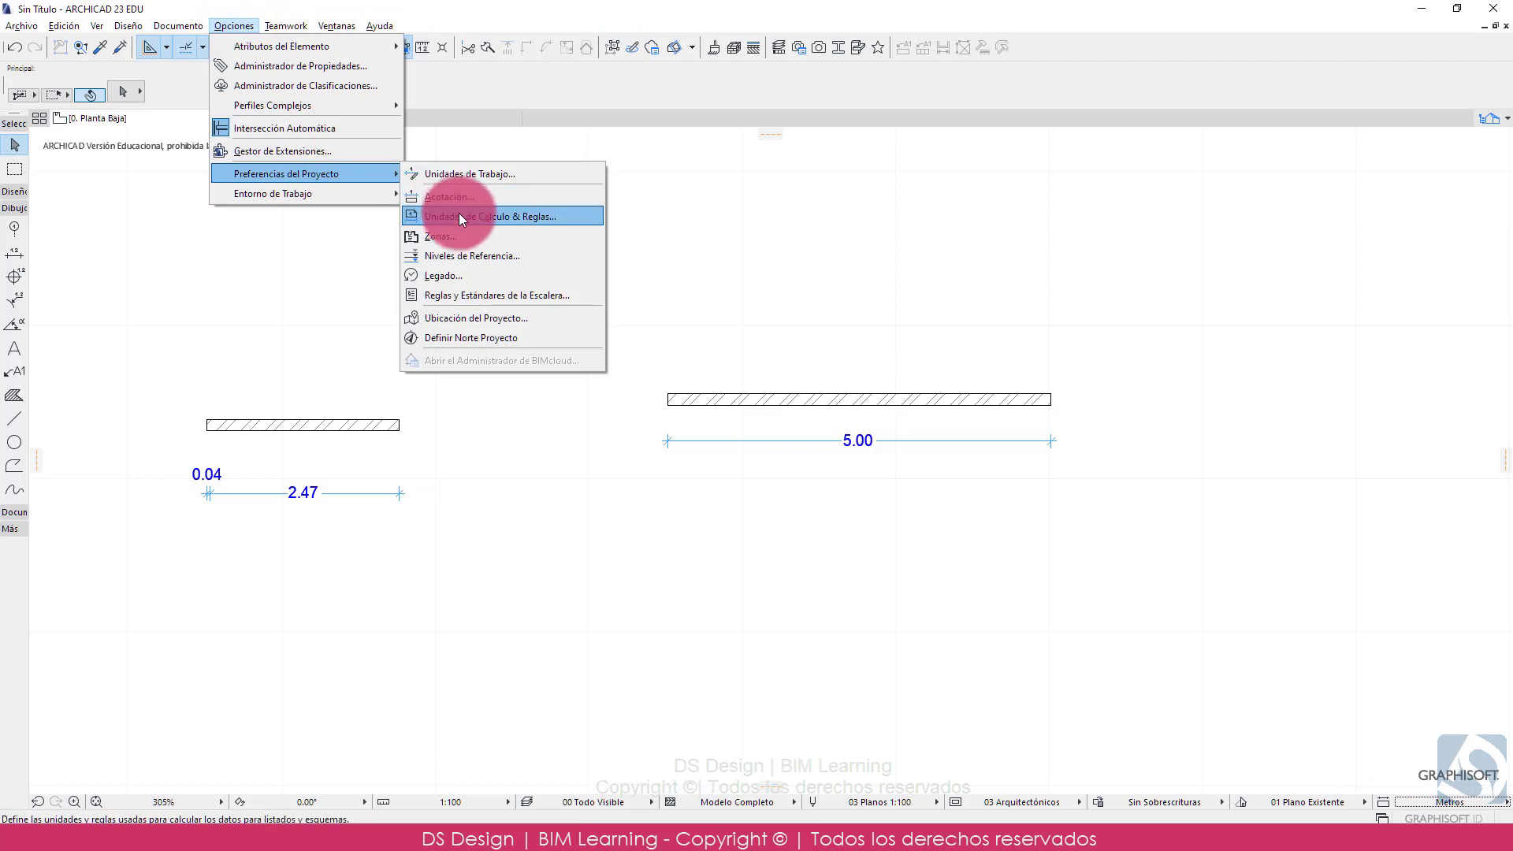
pyautogui.click(459, 196)
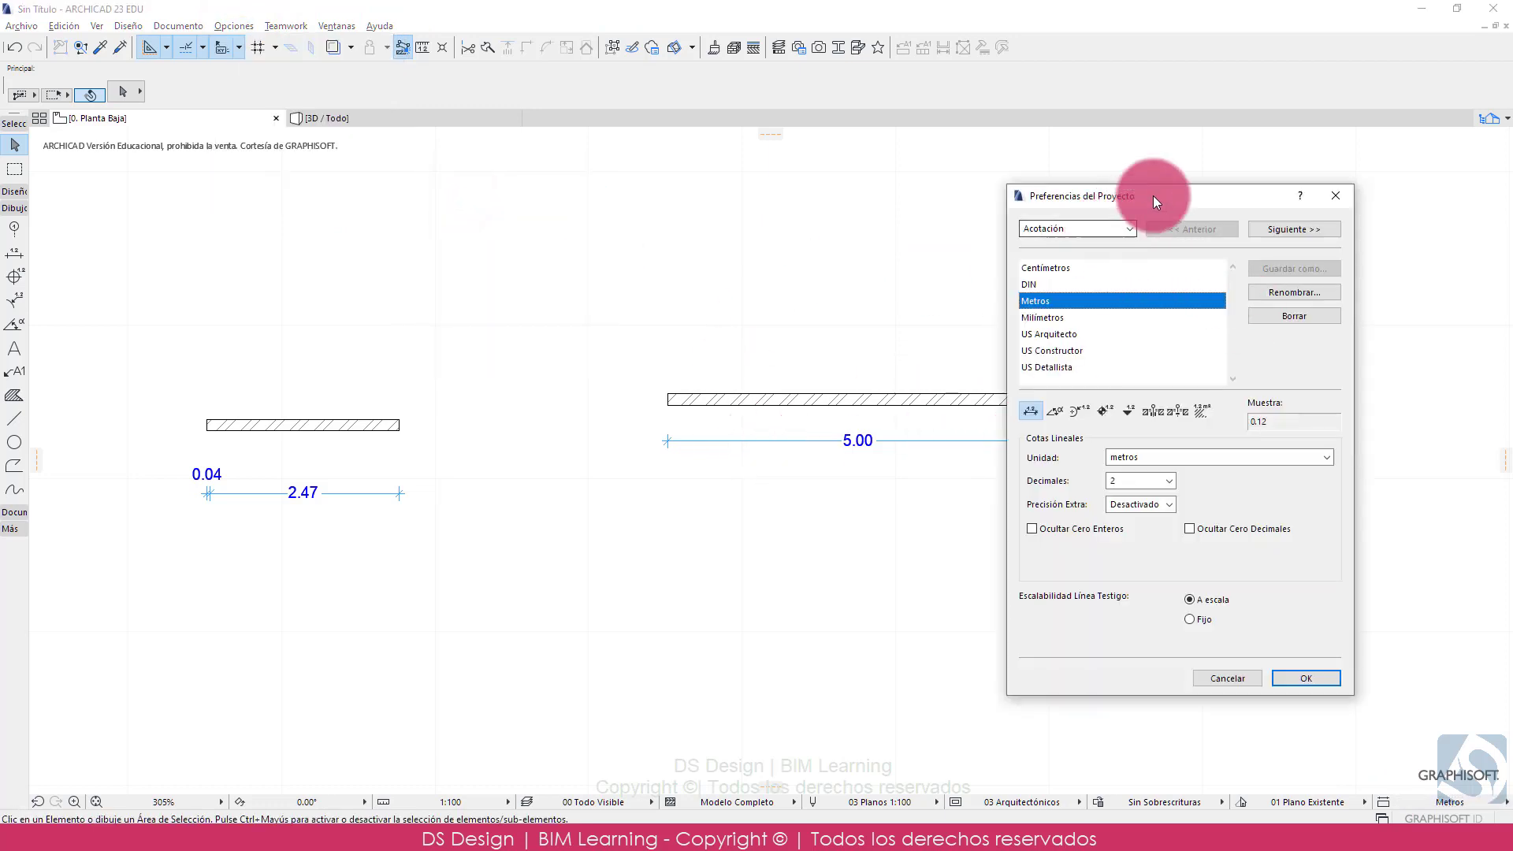
pyautogui.moveTo(1152, 196); pyautogui.dragTo(1232, 210)
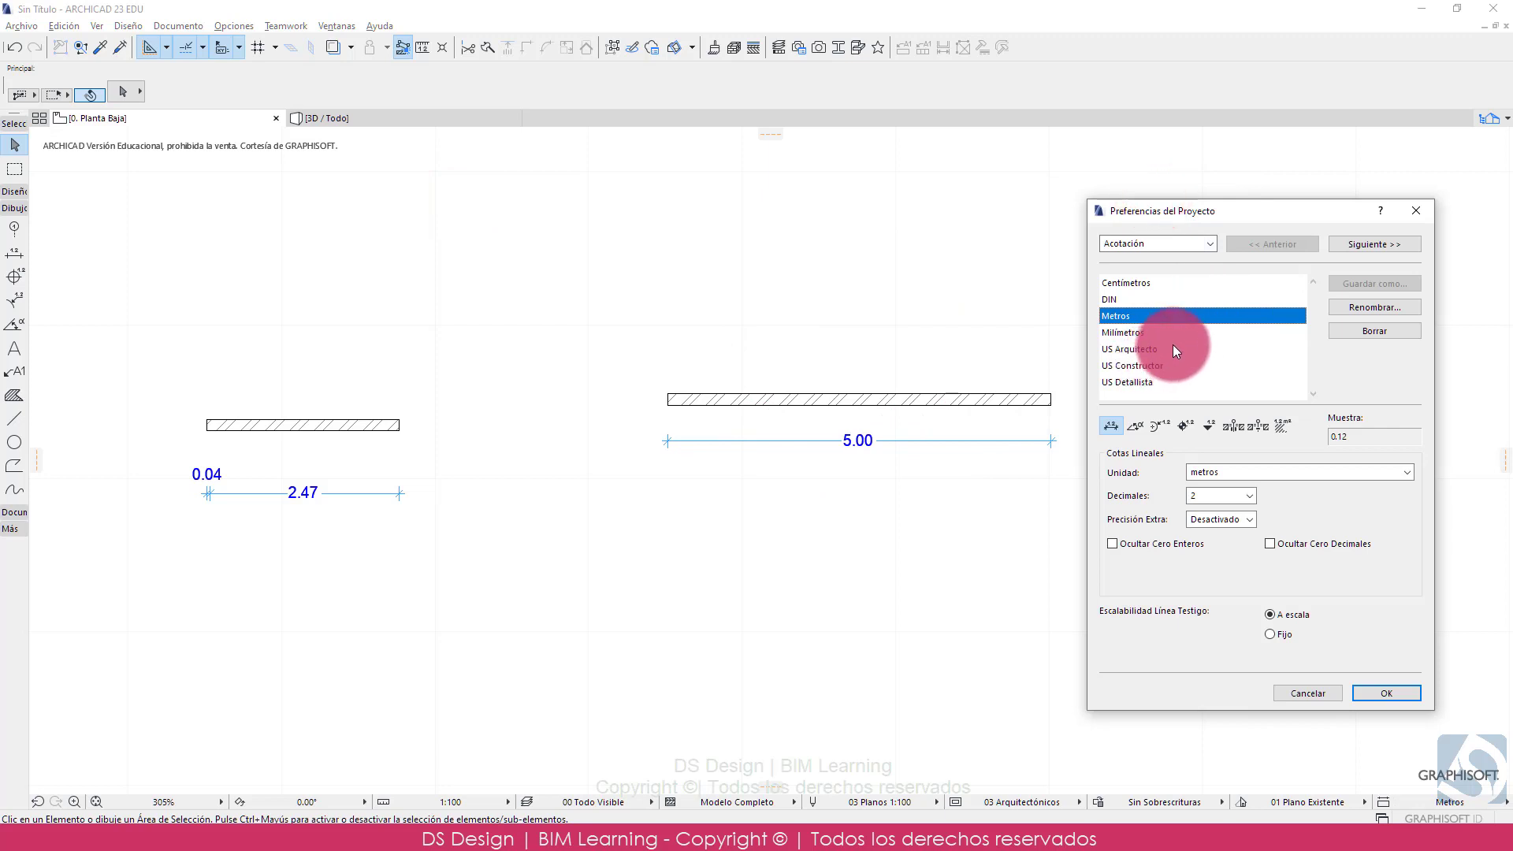
pyautogui.click(1123, 333)
pyautogui.click(1249, 496)
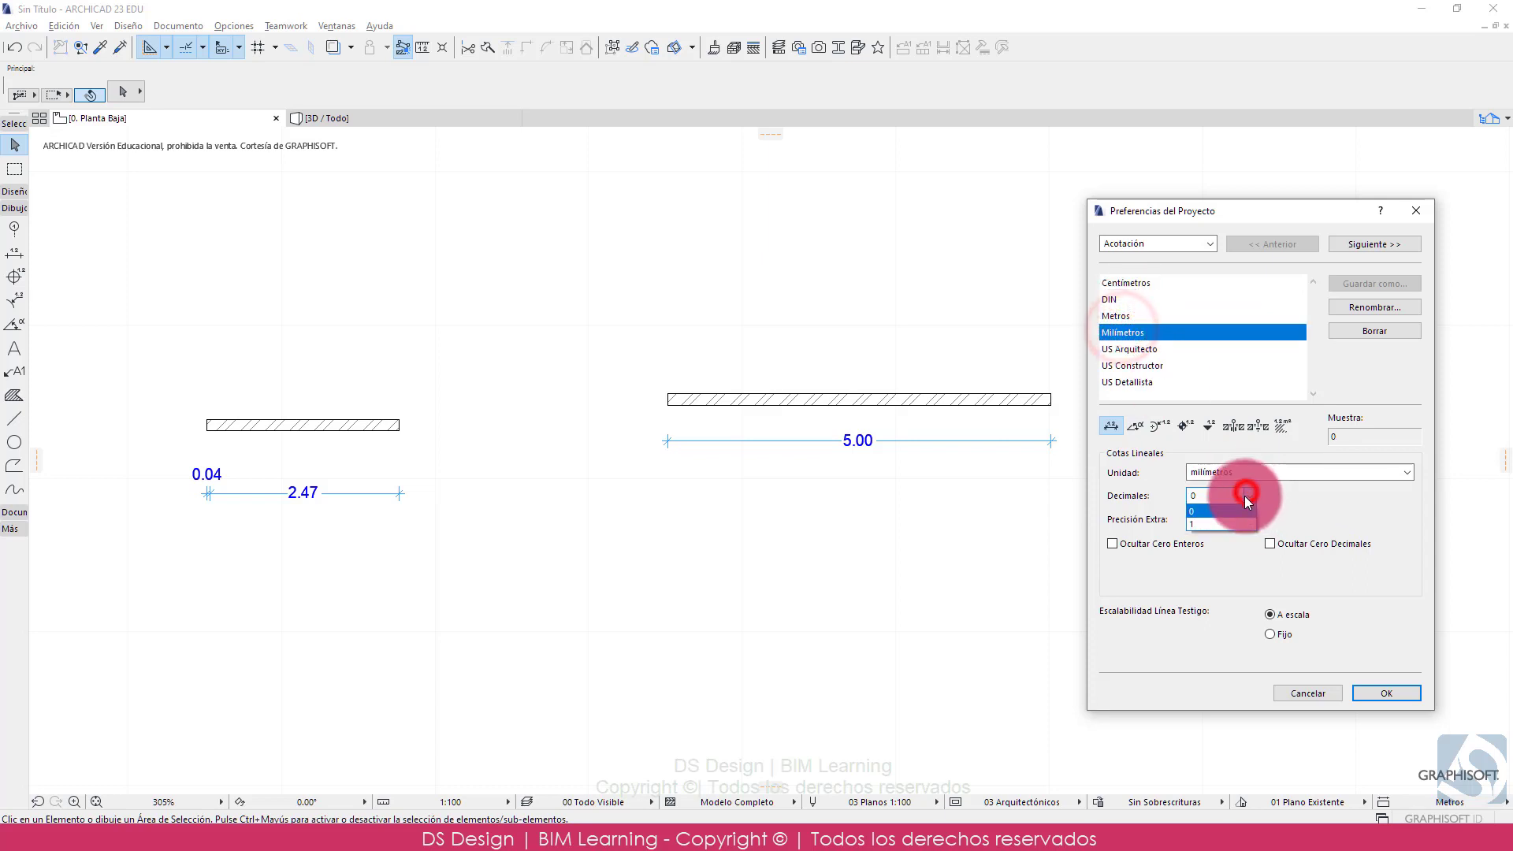
pyautogui.click(1227, 523)
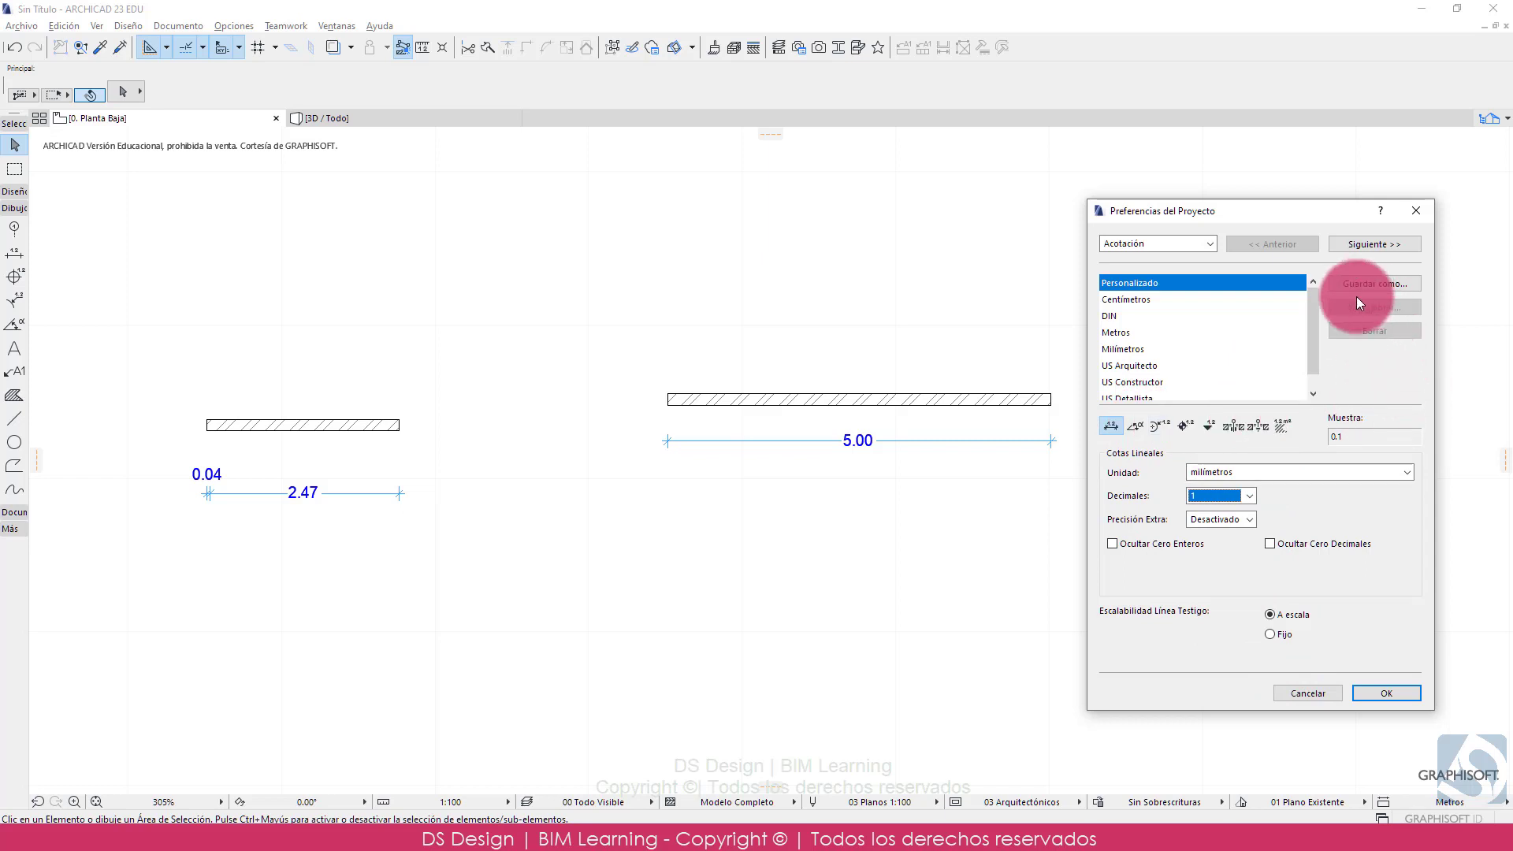
# - Set the angular dimension unit of the custom standard to grados, minutos, segundos
pyautogui.click(1133, 426)
pyautogui.click(1252, 471)
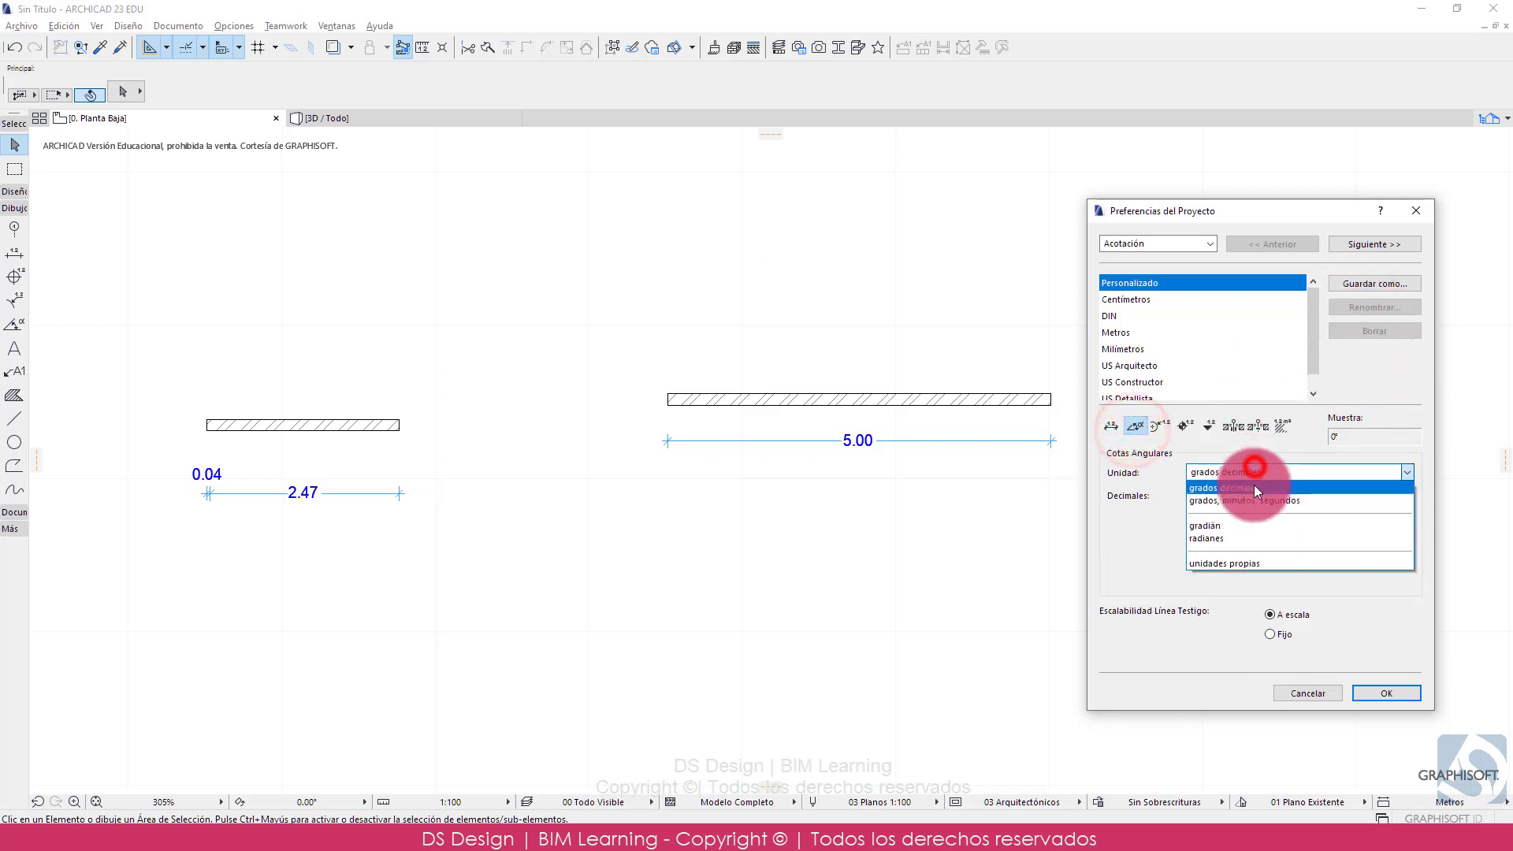
pyautogui.click(1227, 499)
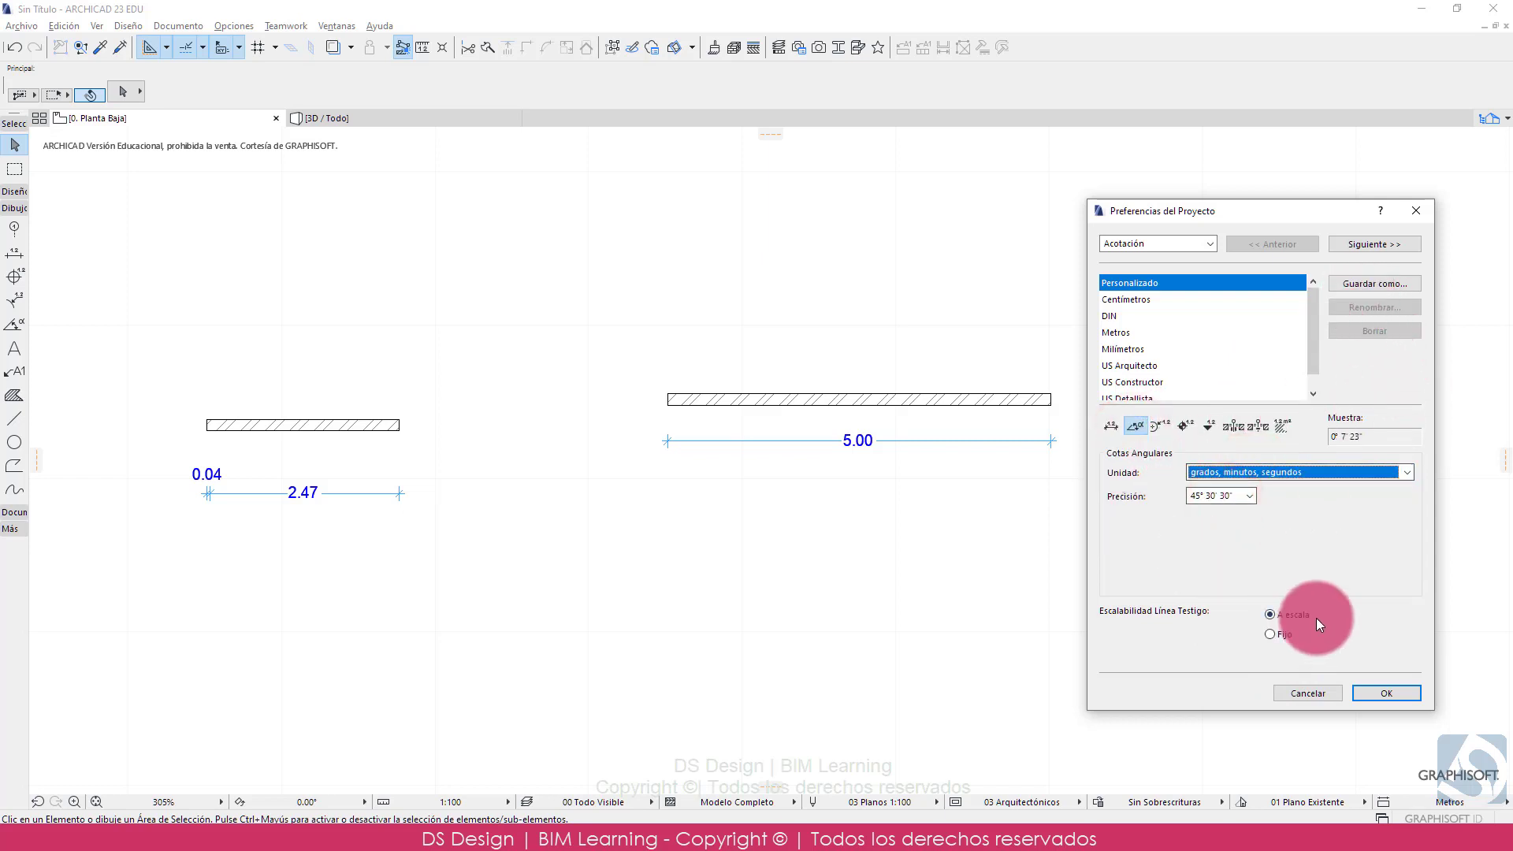
# - Save the custom dimension standard under the author's first name and apply it to the project
pyautogui.click(1364, 286)
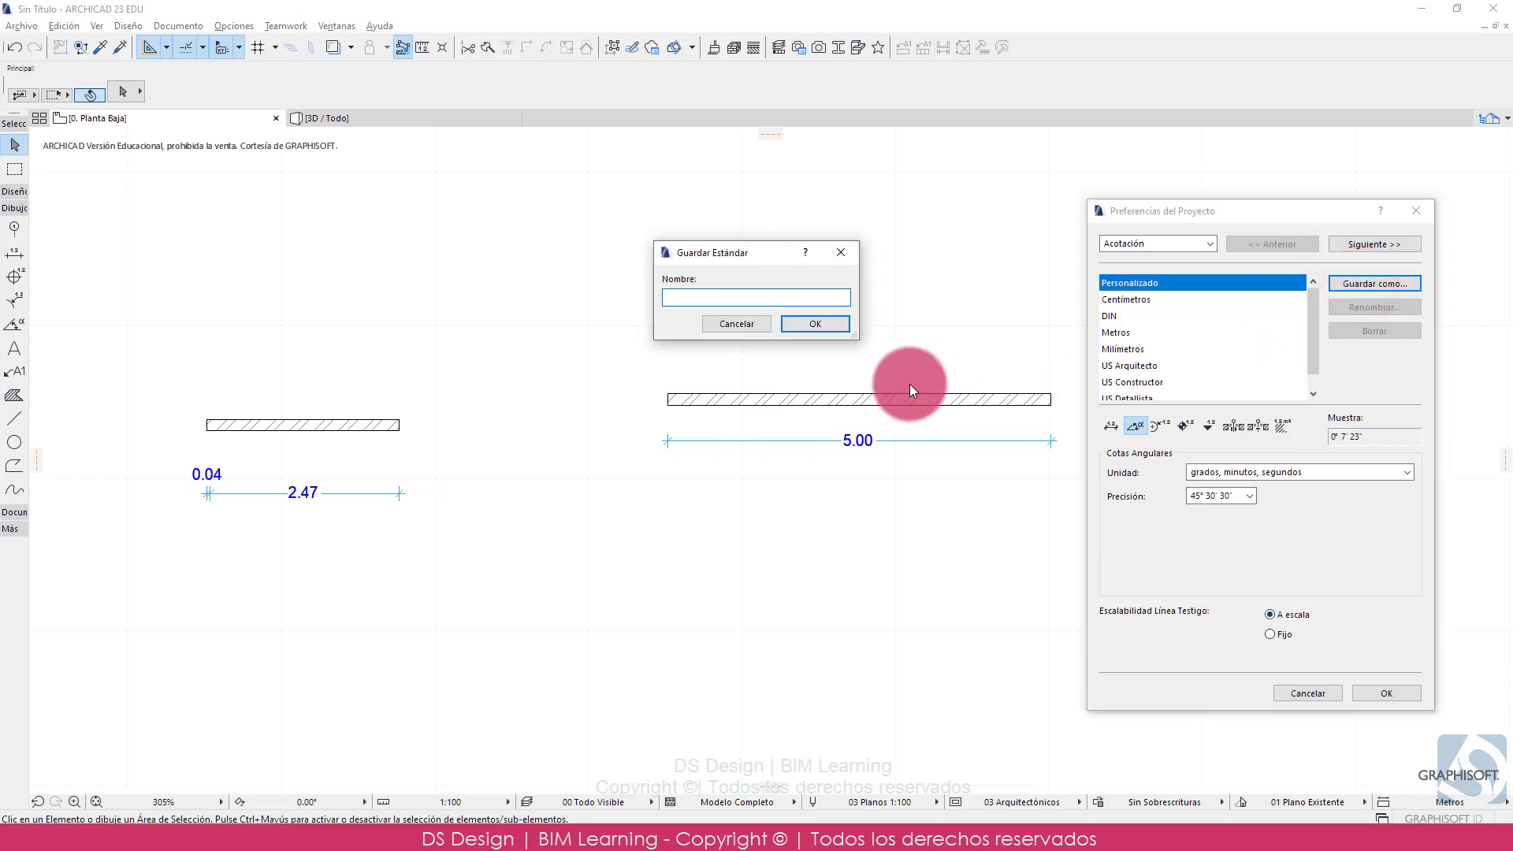
pyautogui.write('Daniel')
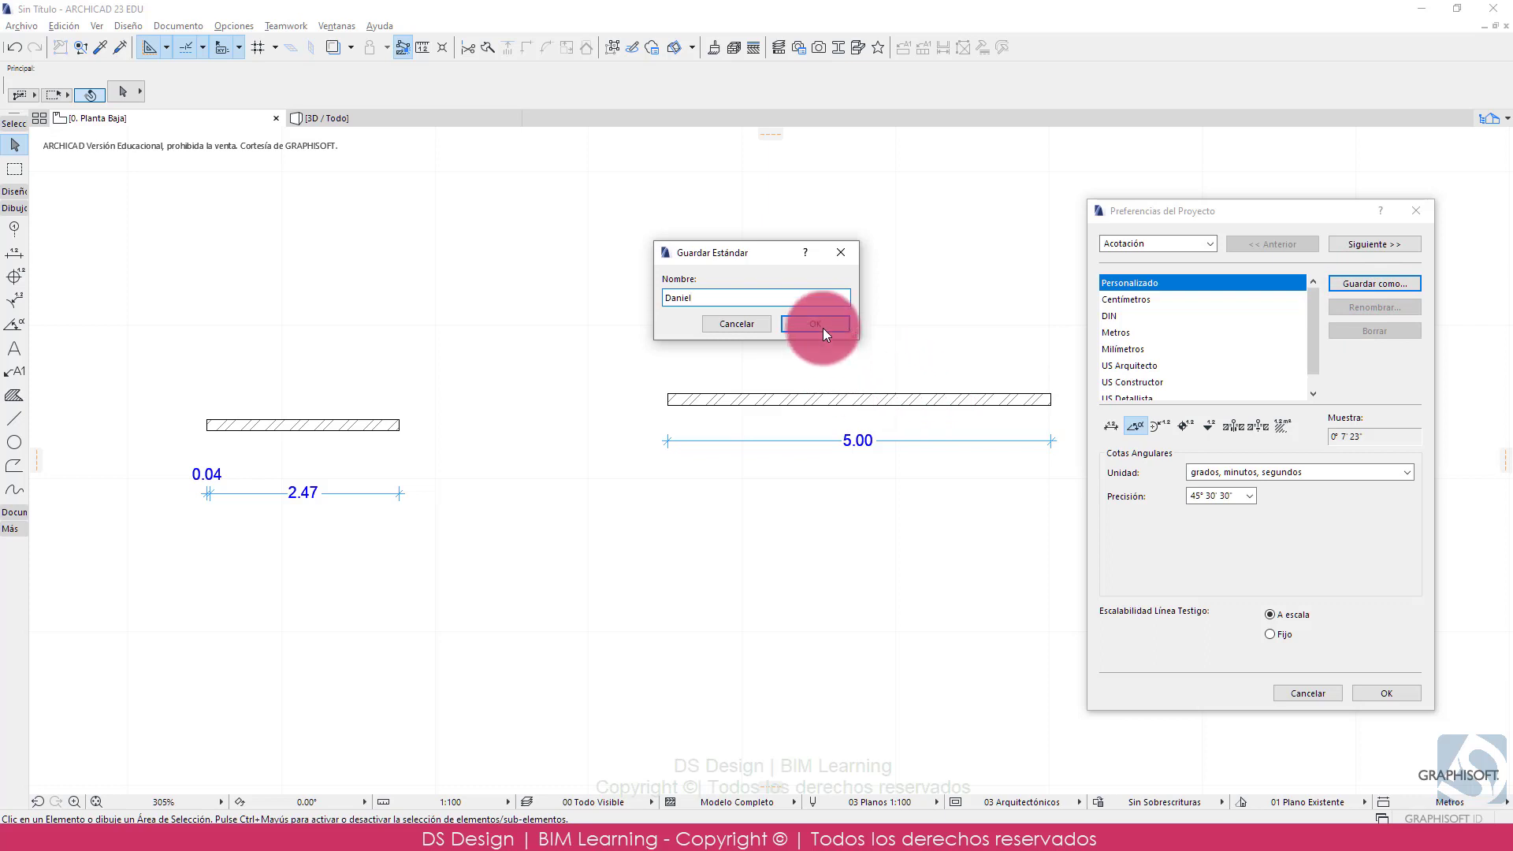
pyautogui.click(819, 324)
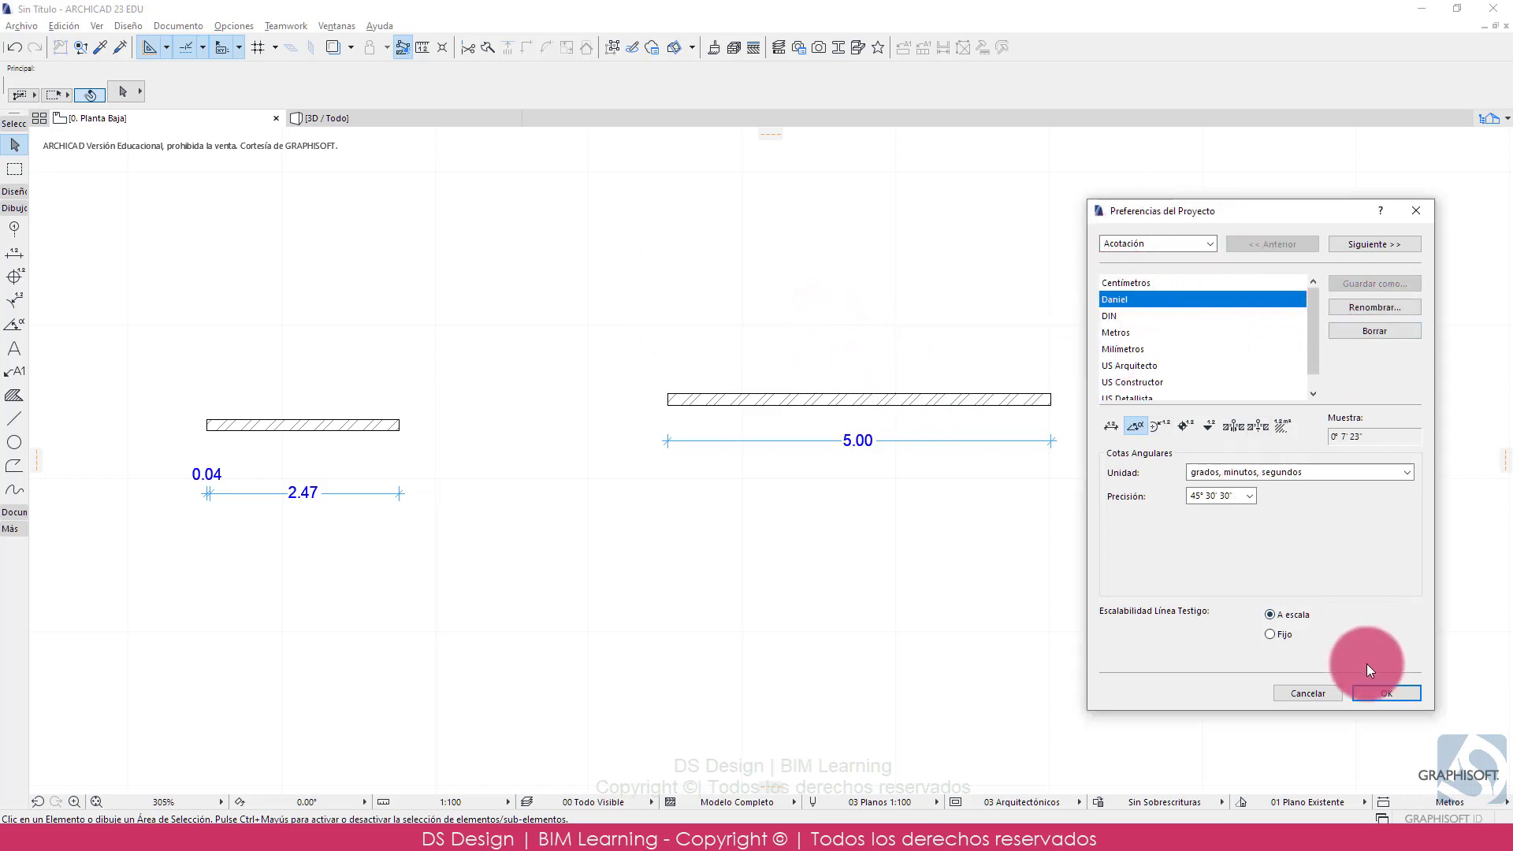
pyautogui.click(1379, 687)
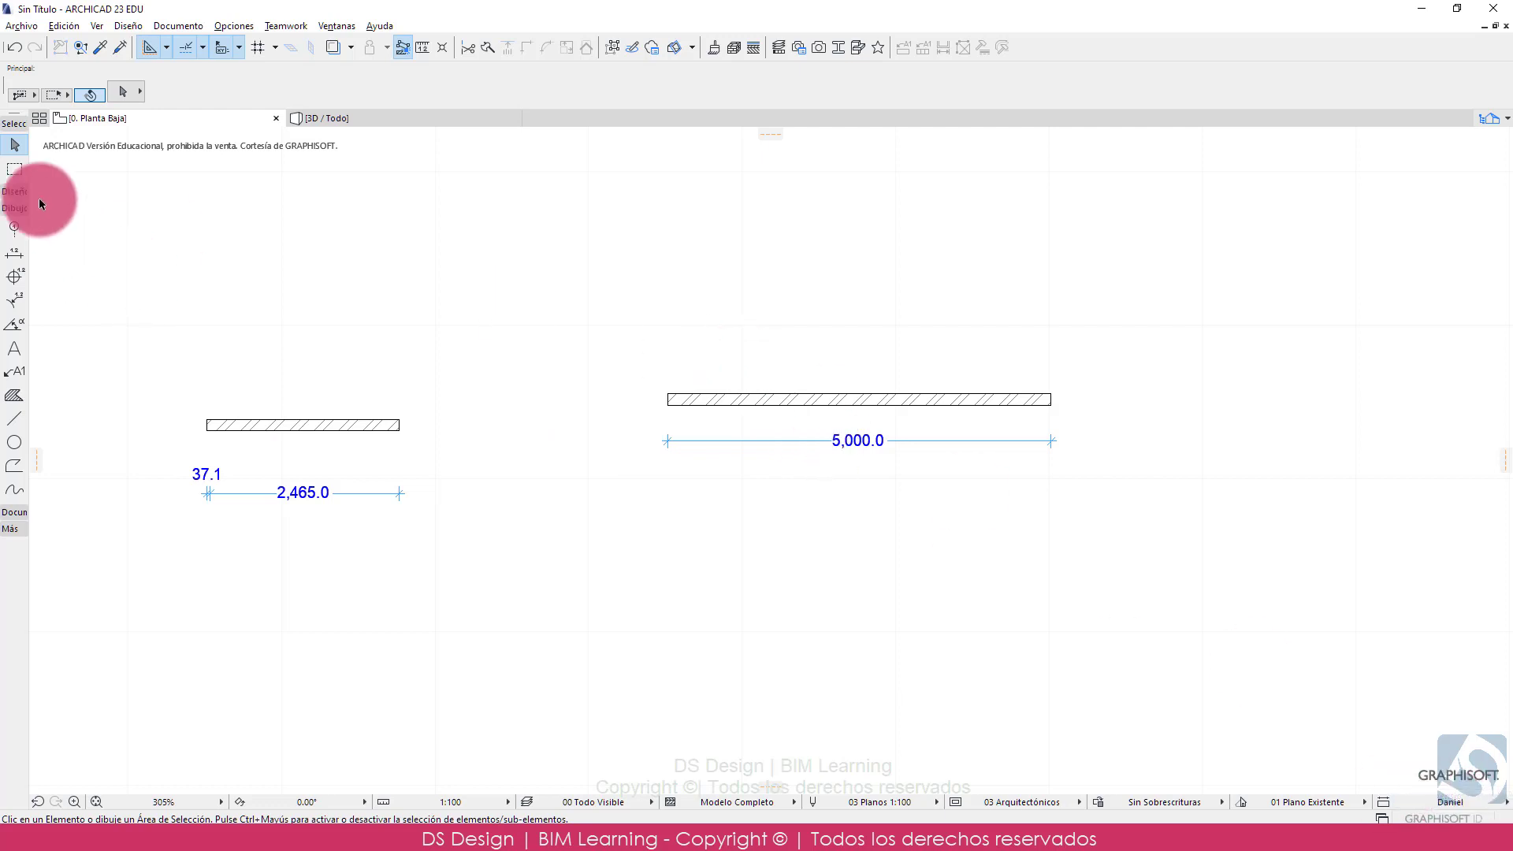
# - Draw a third horizontal wall above the 5 m wall, starting level with its west end and stopping short of its east end
pyautogui.click(6, 208)
pyautogui.click(14, 213)
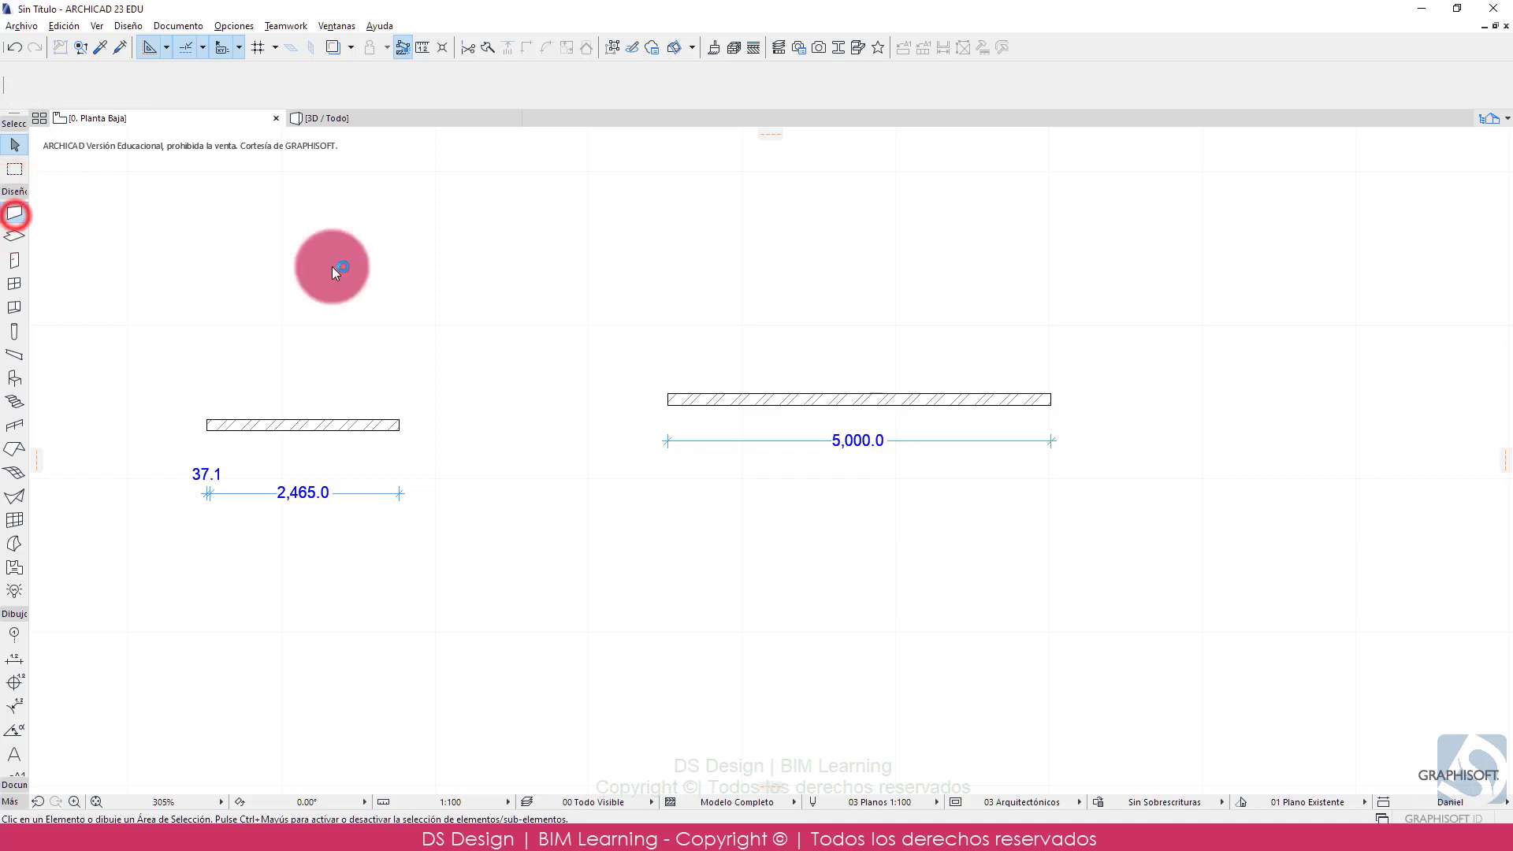
pyautogui.click(667, 306)
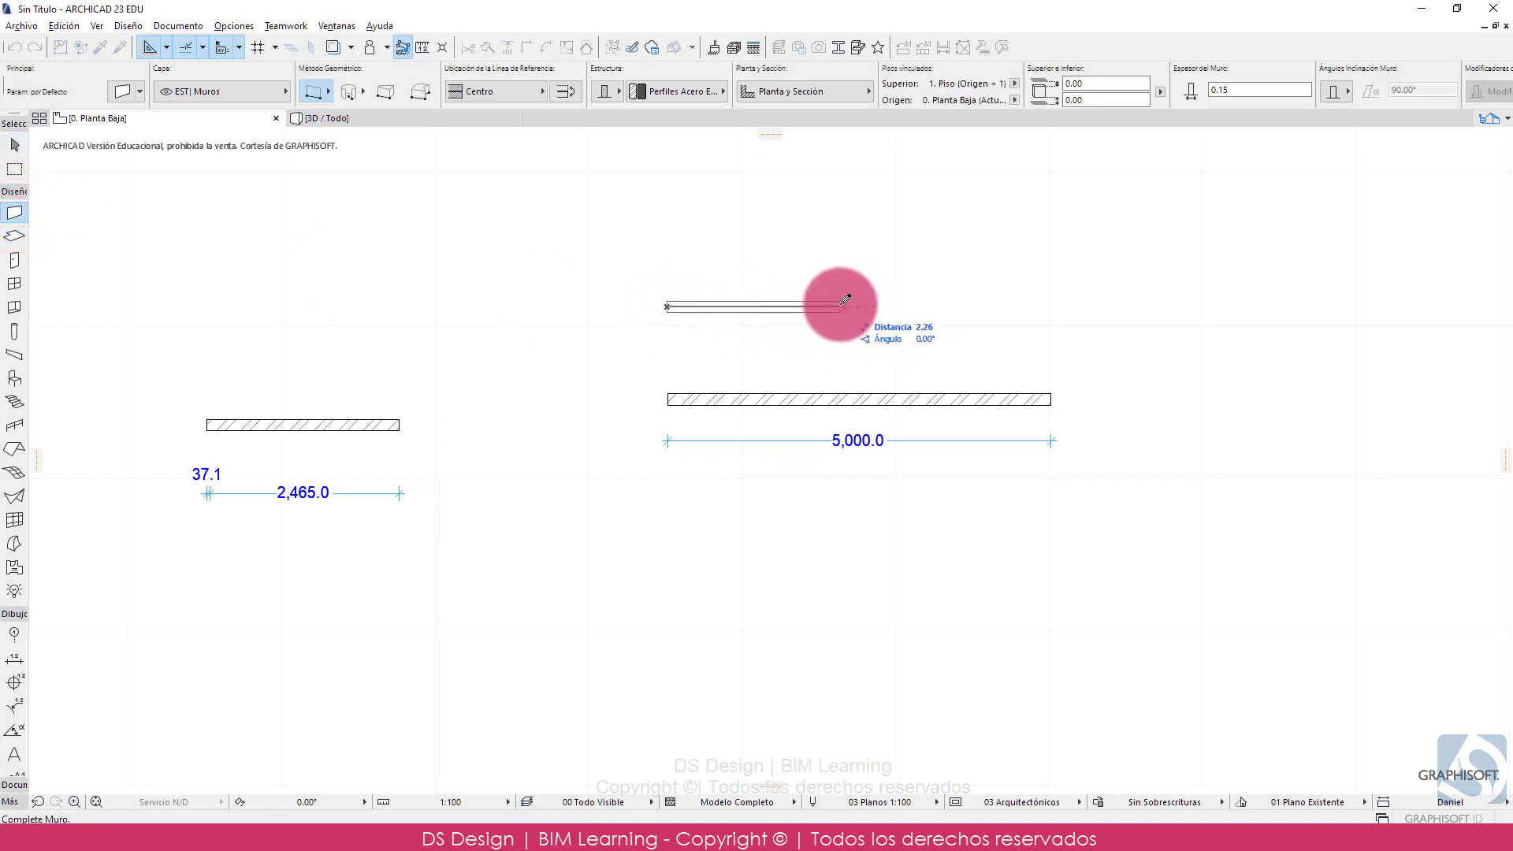
pyautogui.click(905, 305)
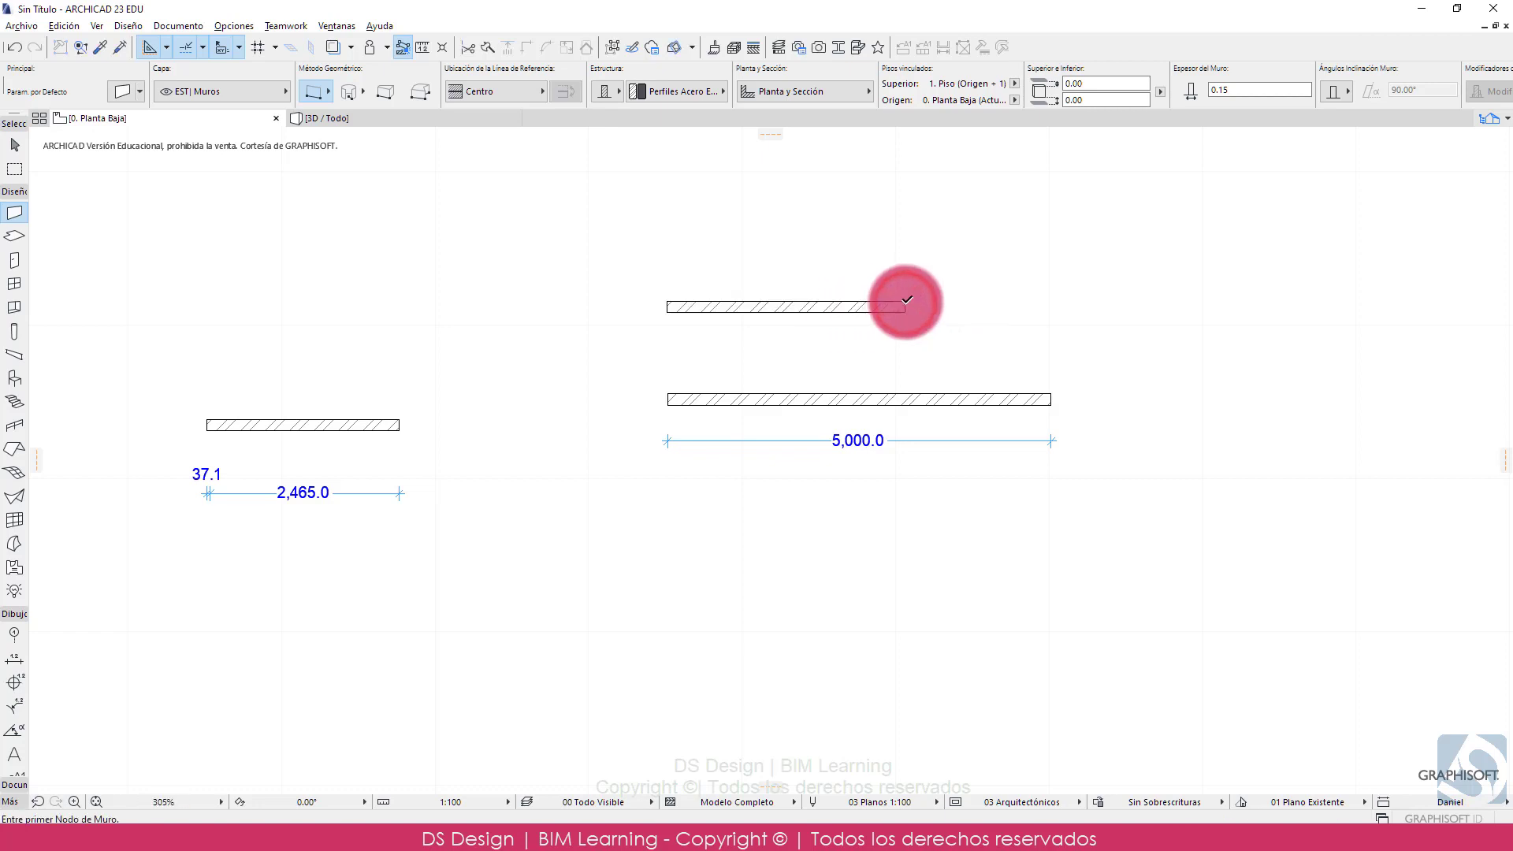
pyautogui.press('Escape')
pyautogui.click(246, 26)
pyautogui.click(244, 24)
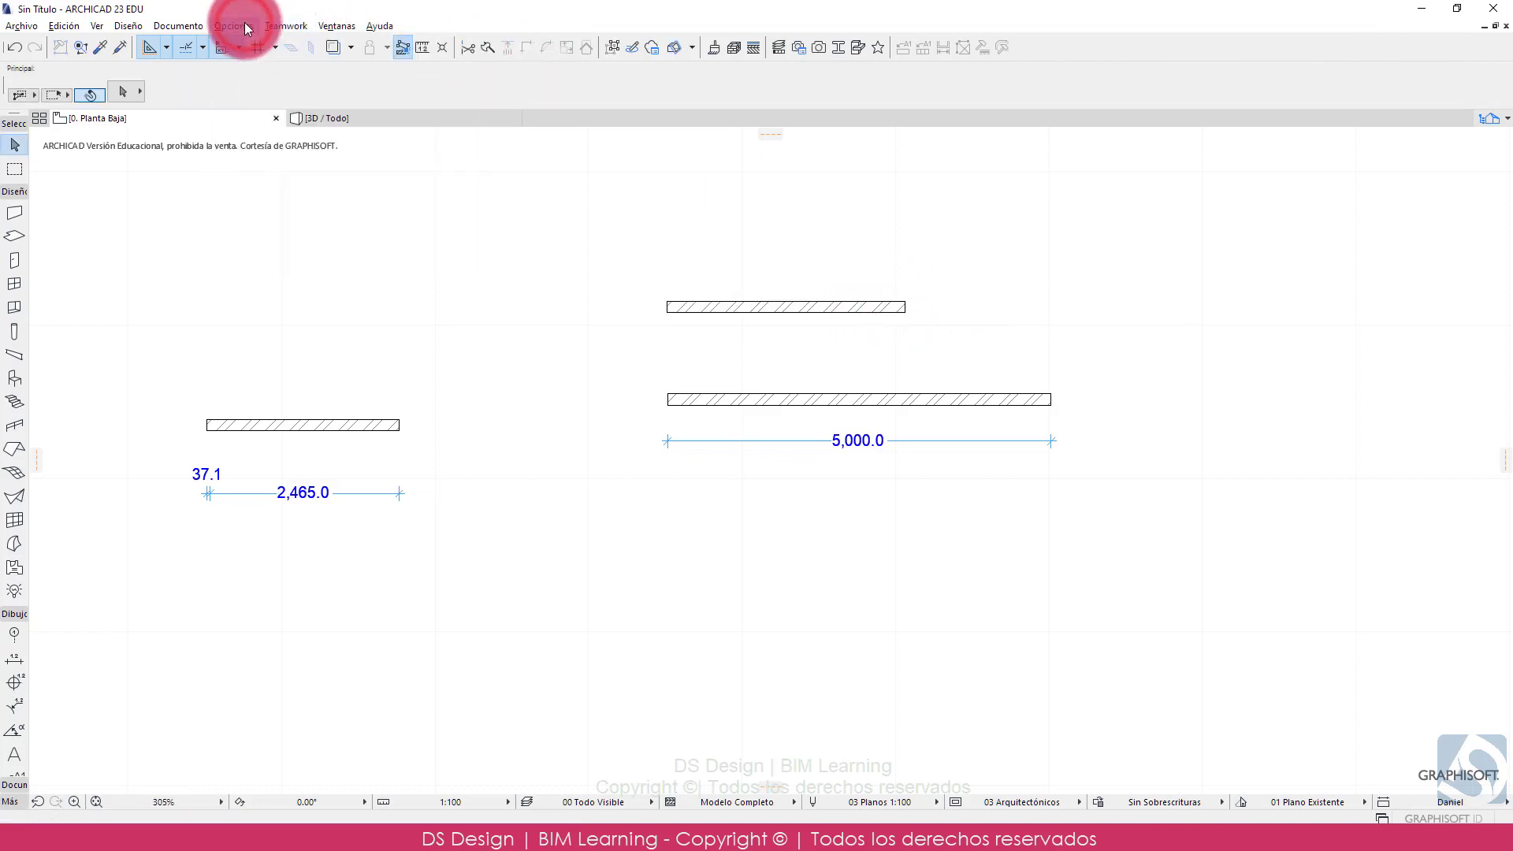
pyautogui.click(244, 24)
pyautogui.click(306, 173)
pyautogui.click(506, 172)
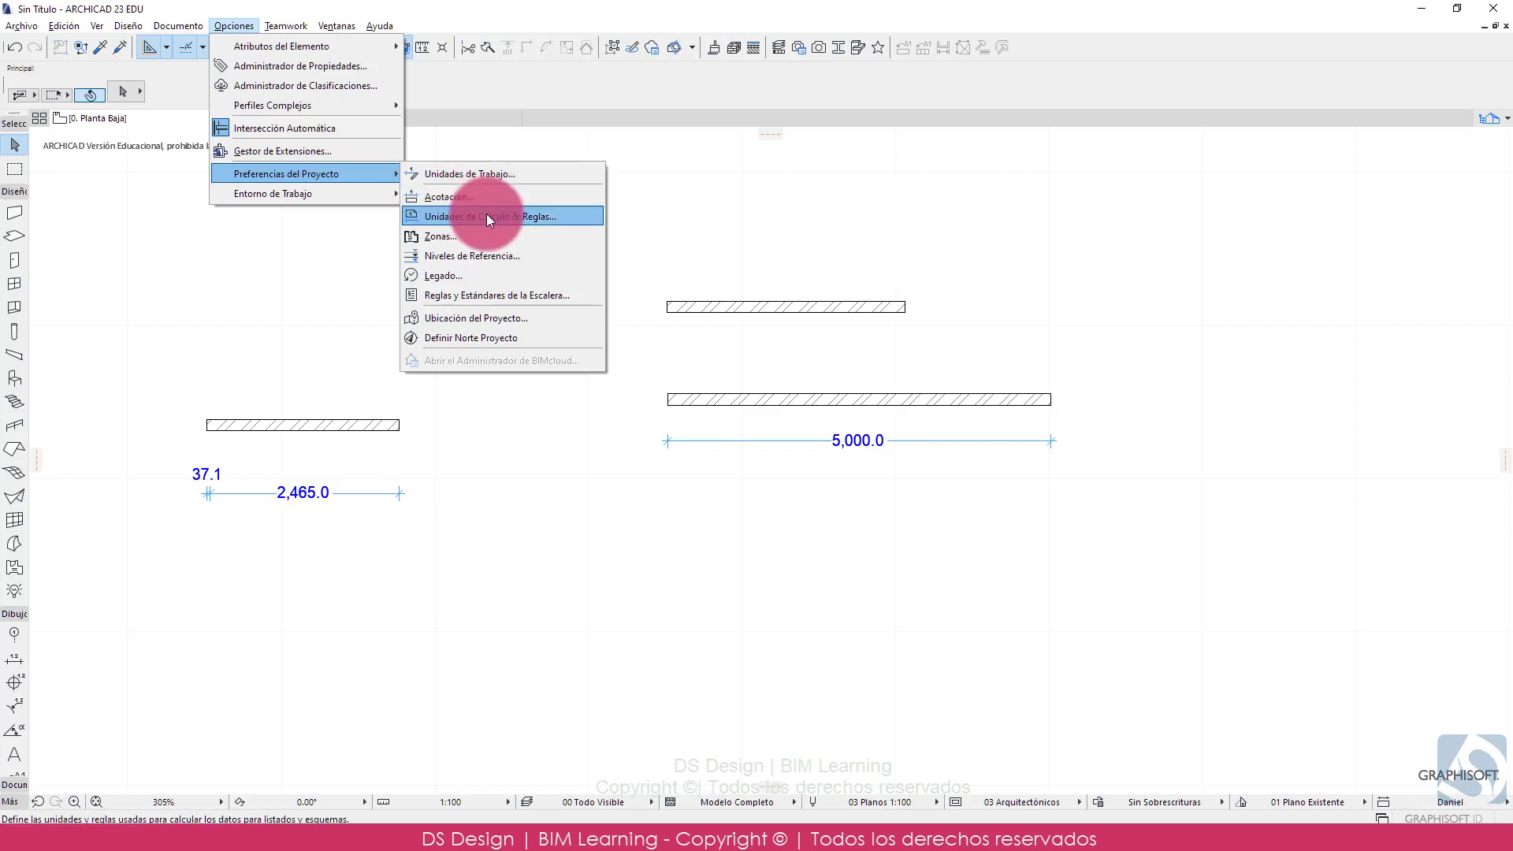
pyautogui.click(465, 196)
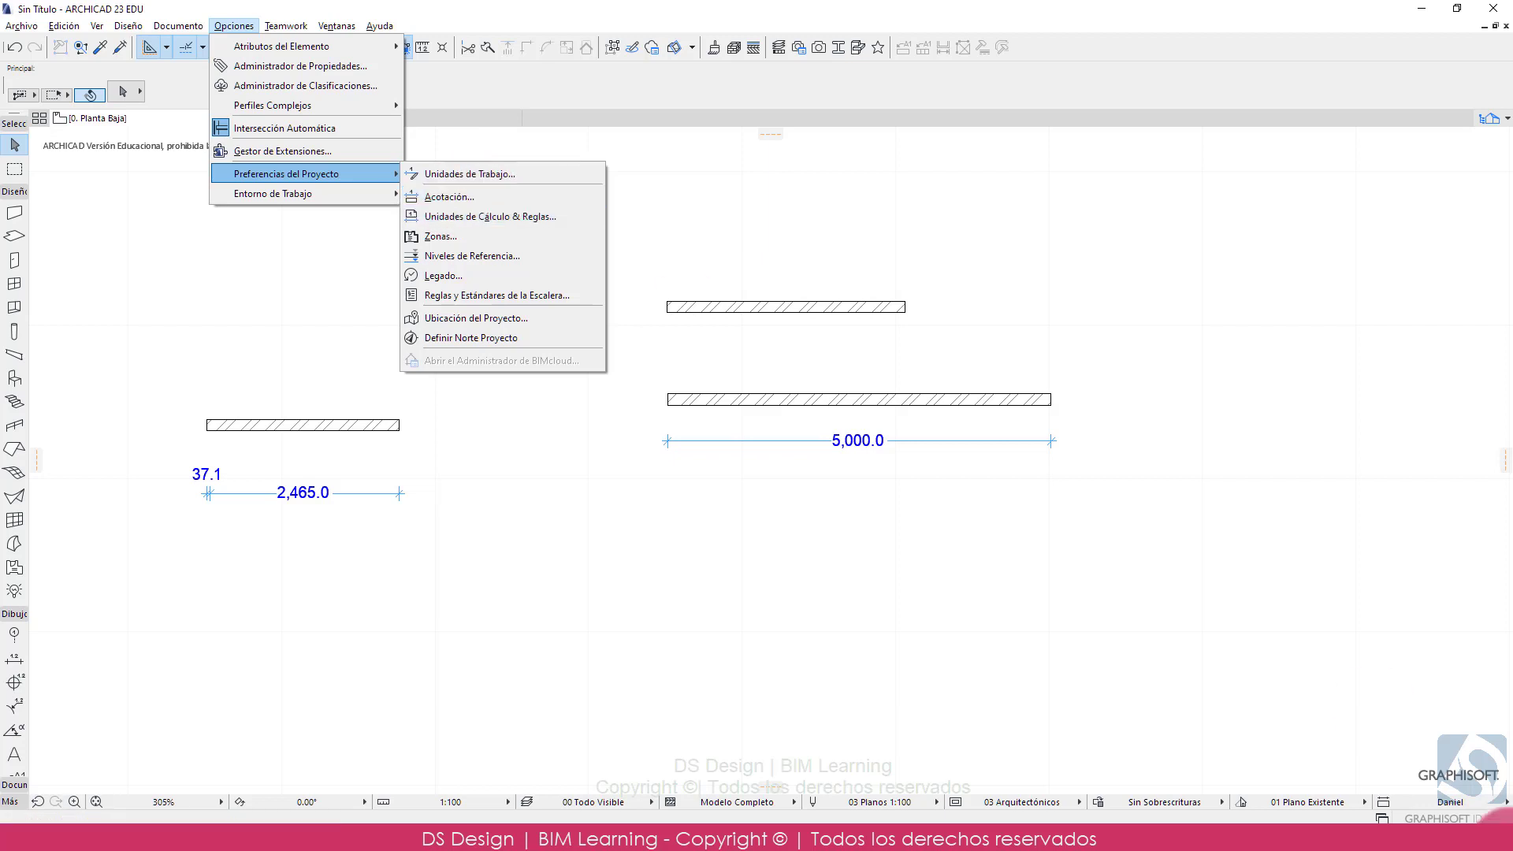
# - Switch the dimension standard to Milímetros, Centímetros and finally US Arquitecto to compare the formatting of the wall dimensions
pyautogui.click(1469, 803)
pyautogui.click(1359, 738)
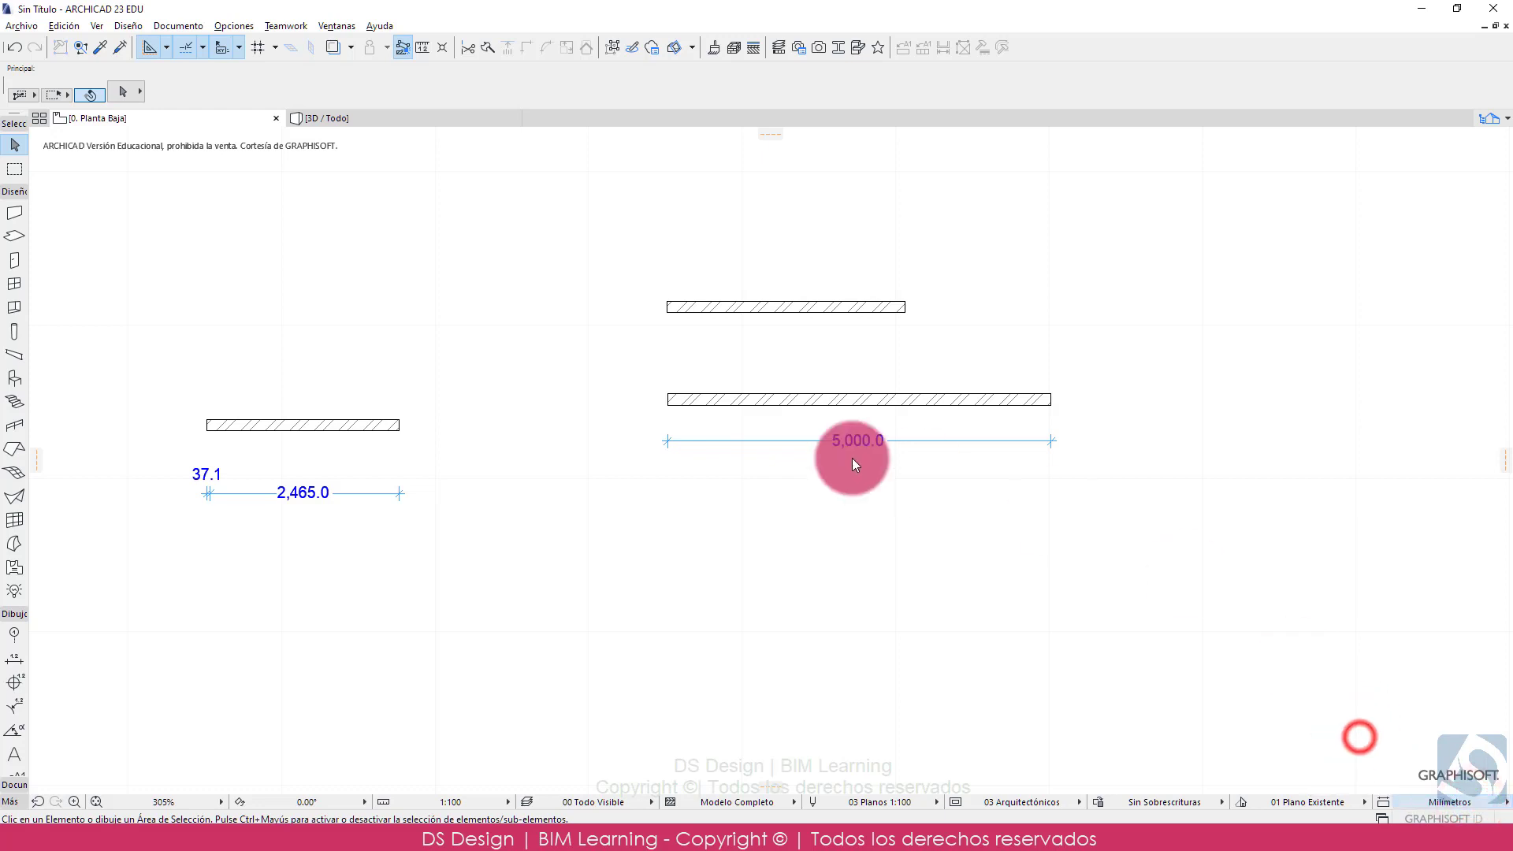
pyautogui.click(1457, 804)
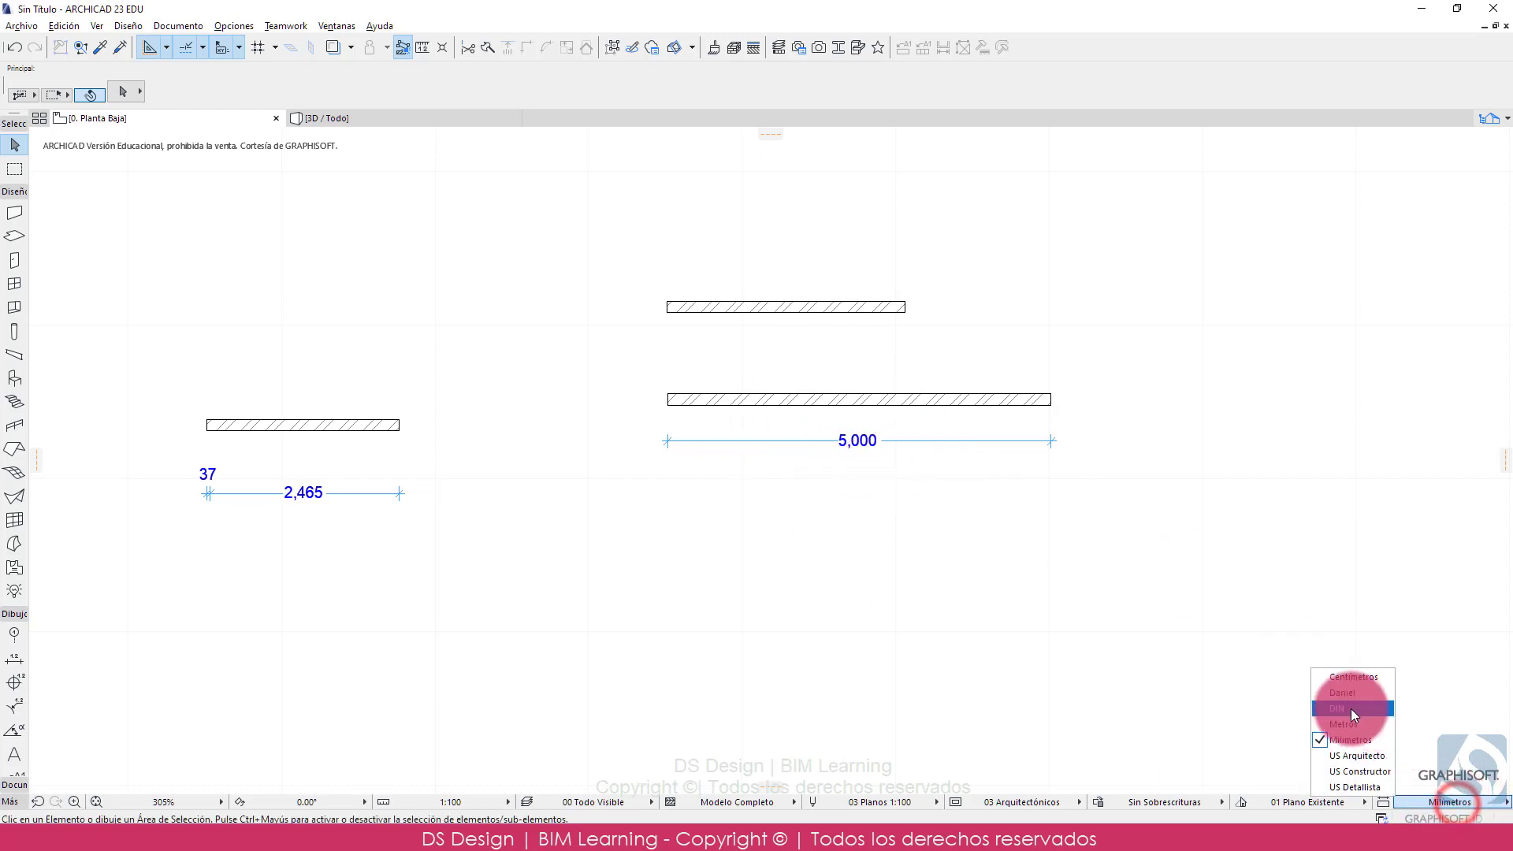
pyautogui.click(1345, 681)
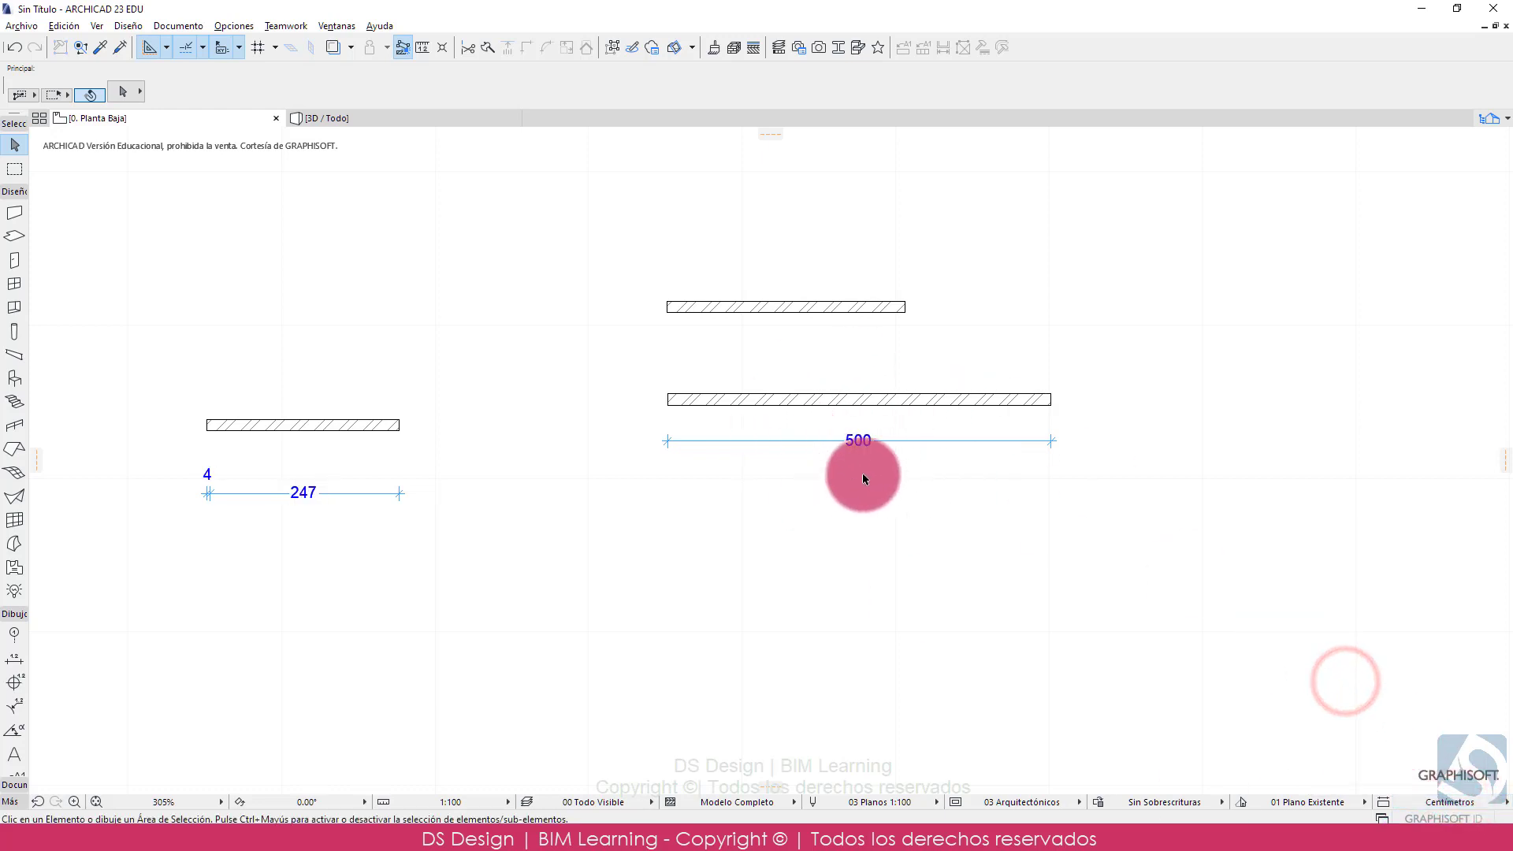
pyautogui.click(1469, 804)
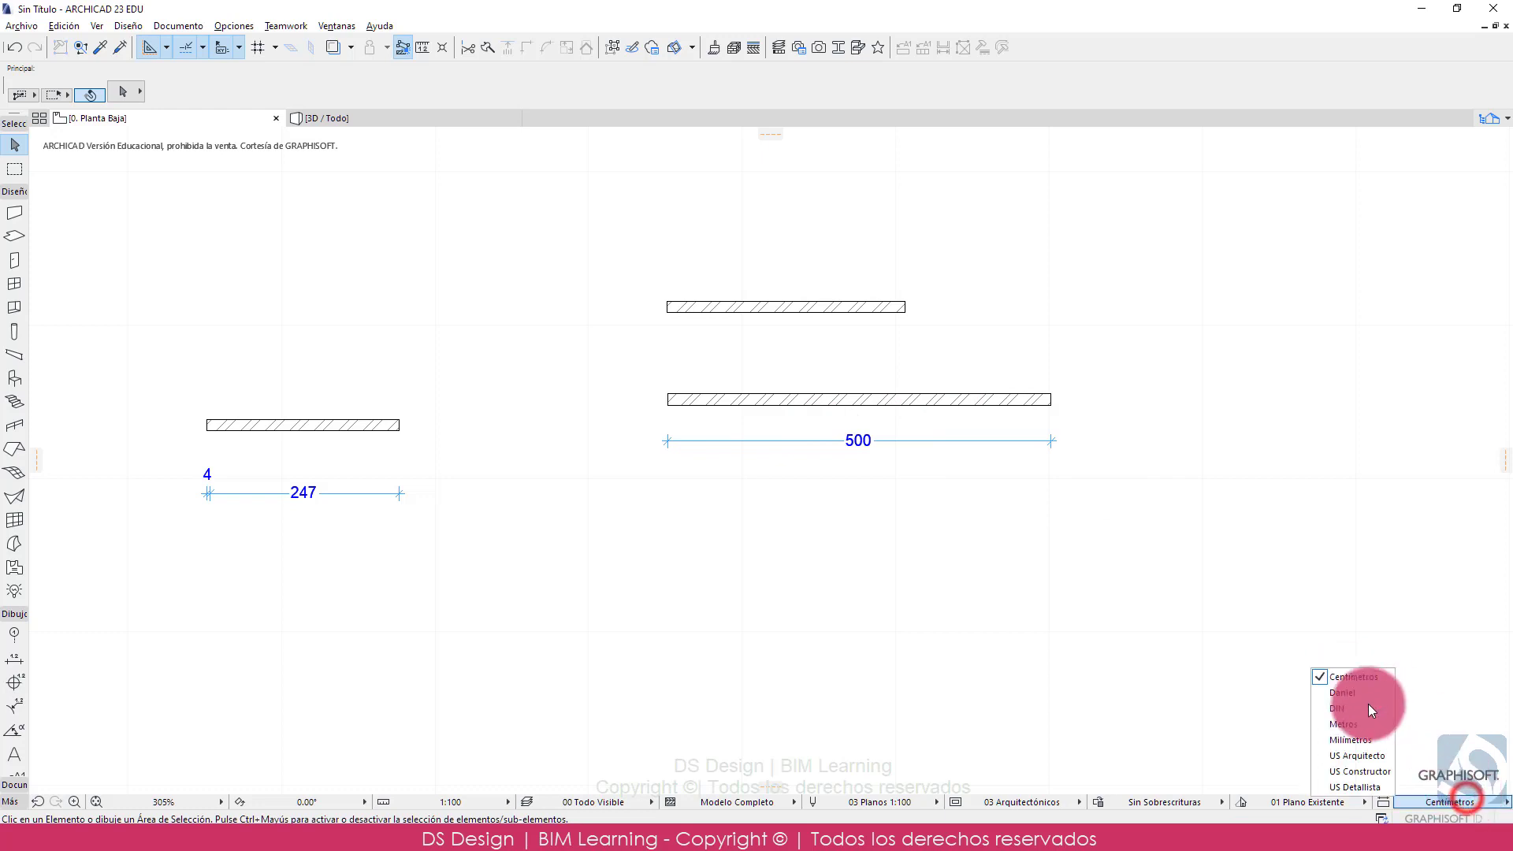
pyautogui.click(1350, 749)
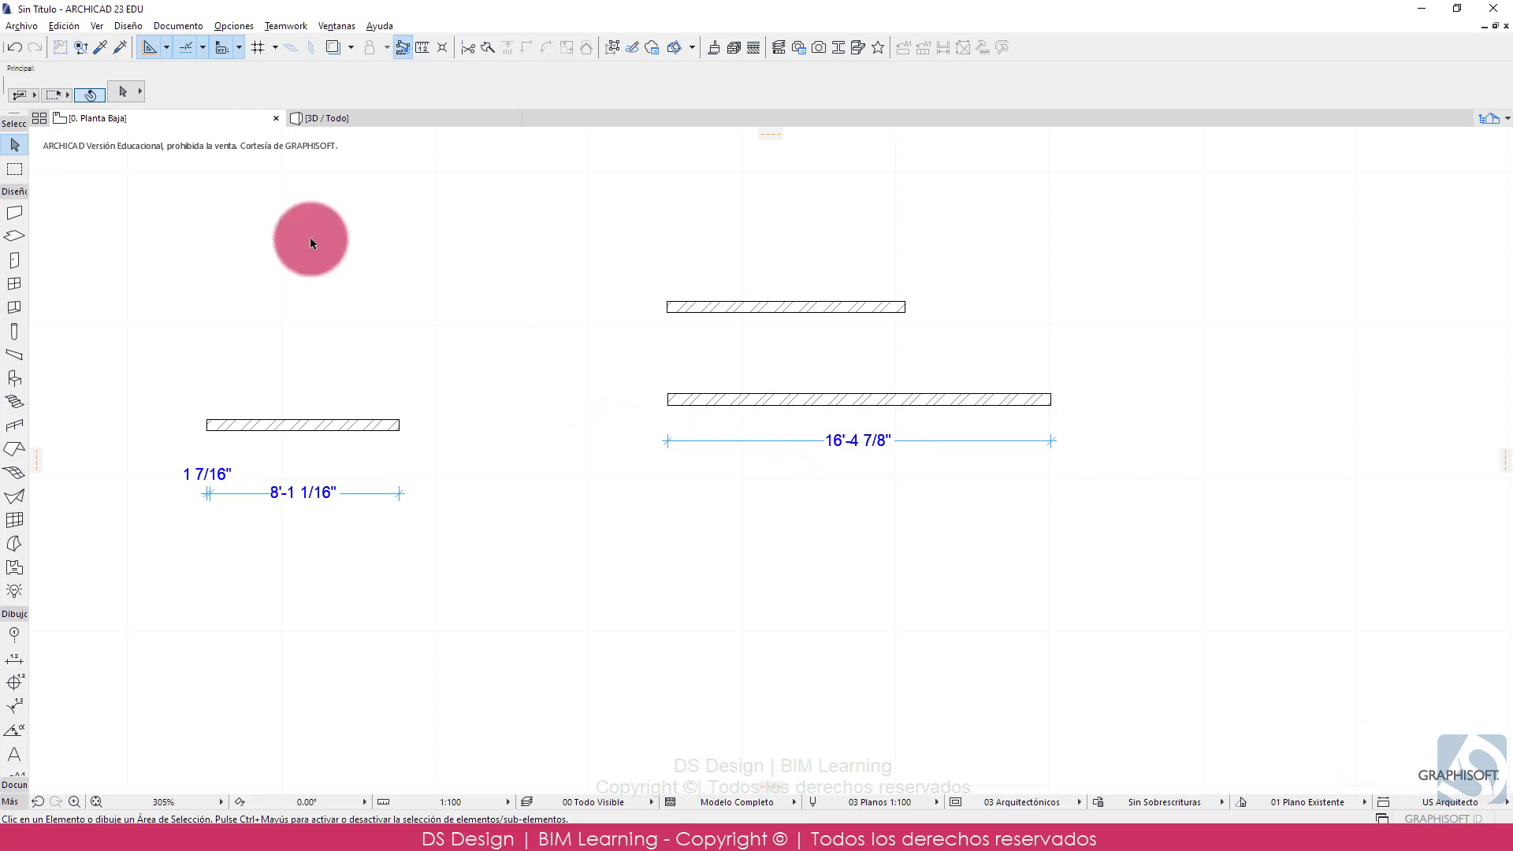
# - Open the Entorno de Trabajo settings, enlarge and reposition the dialog, and show the work environment profiles
pyautogui.click(248, 28)
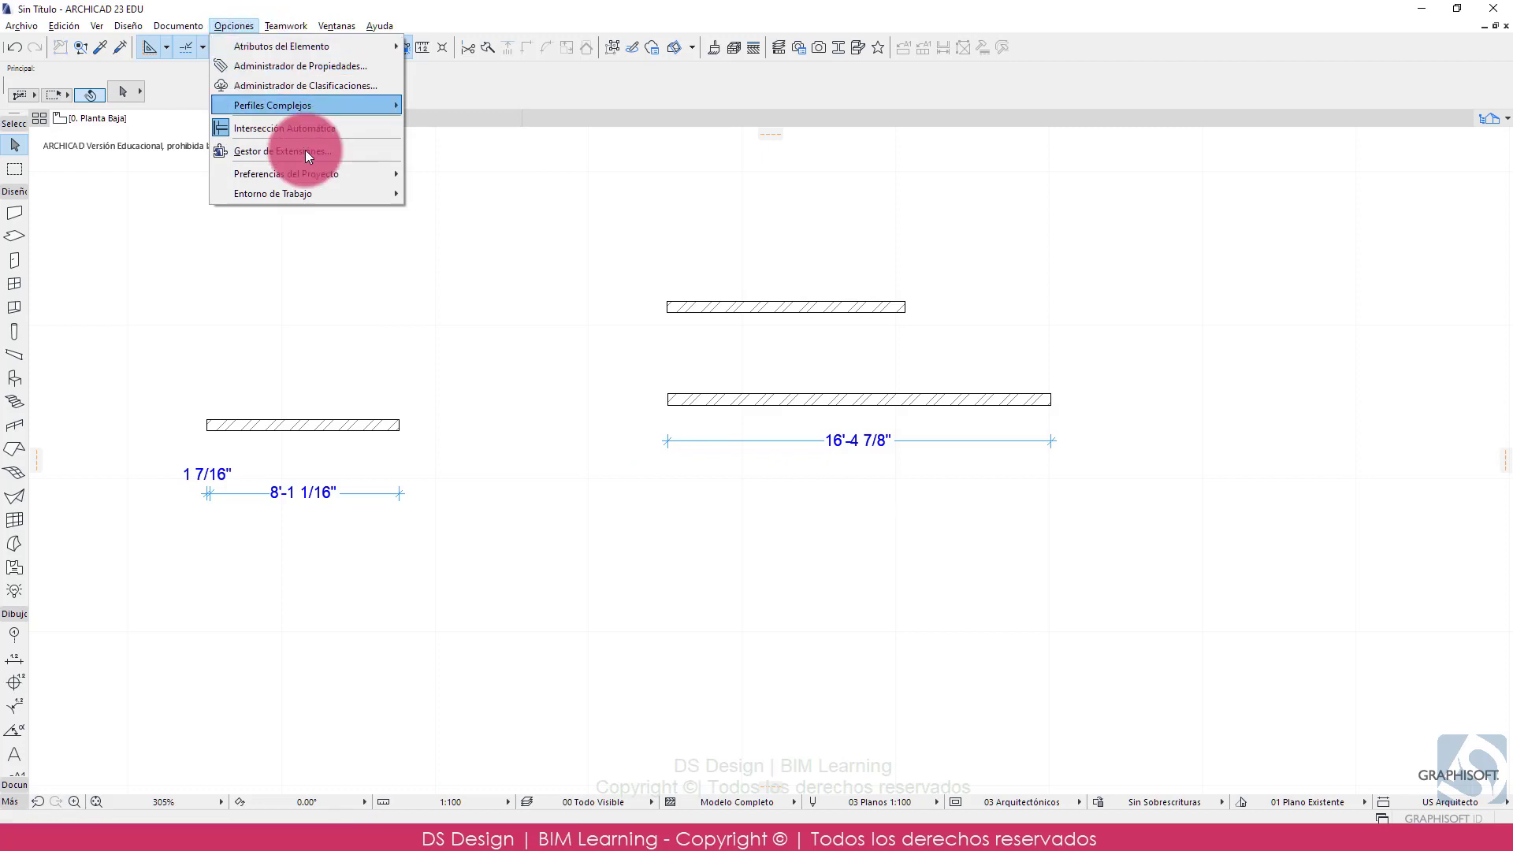
pyautogui.moveTo(374, 199)
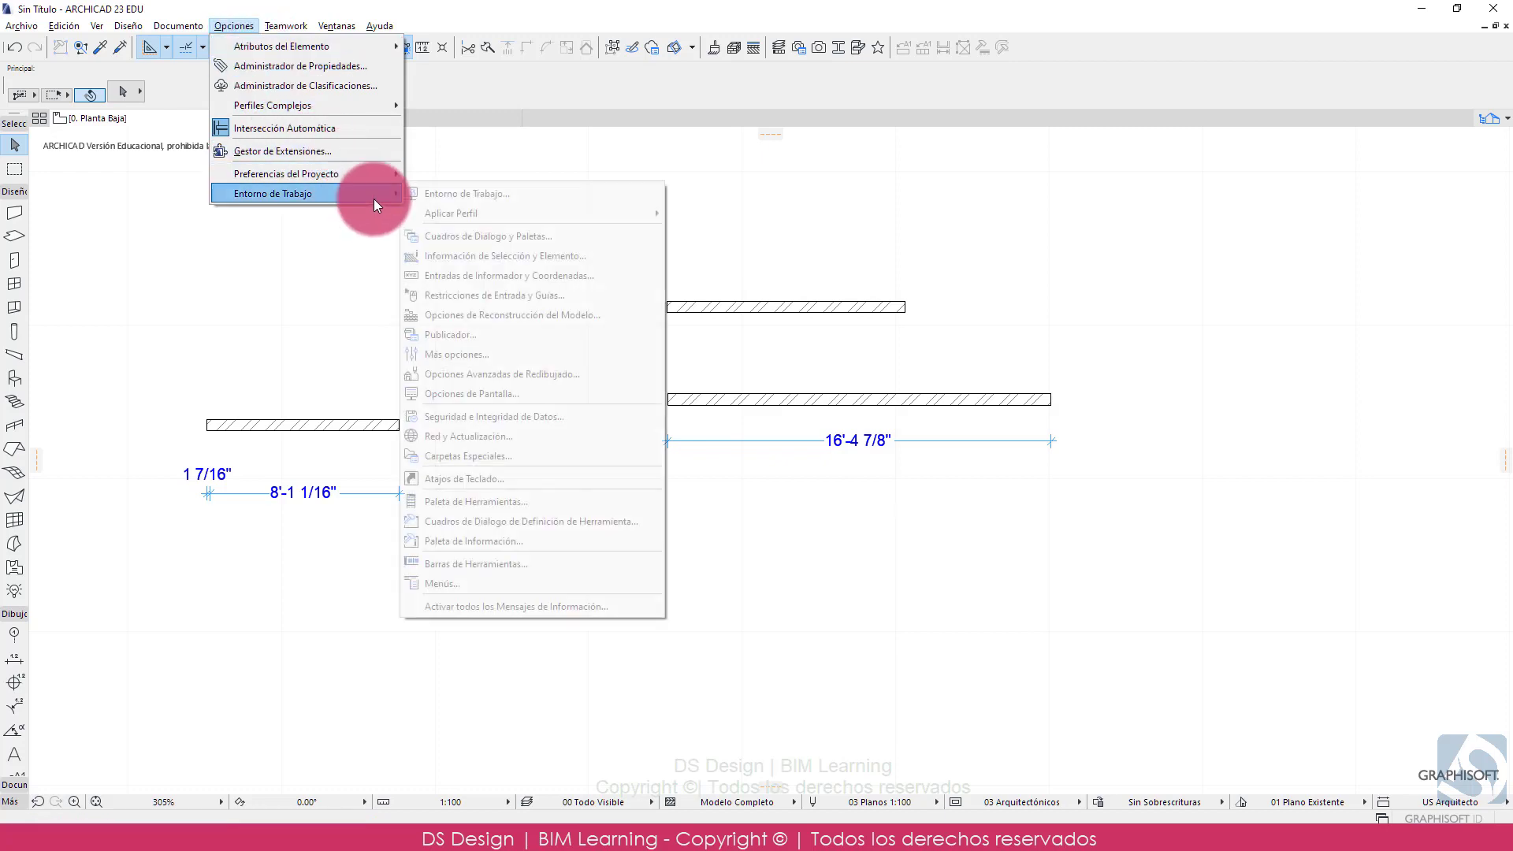
pyautogui.click(513, 195)
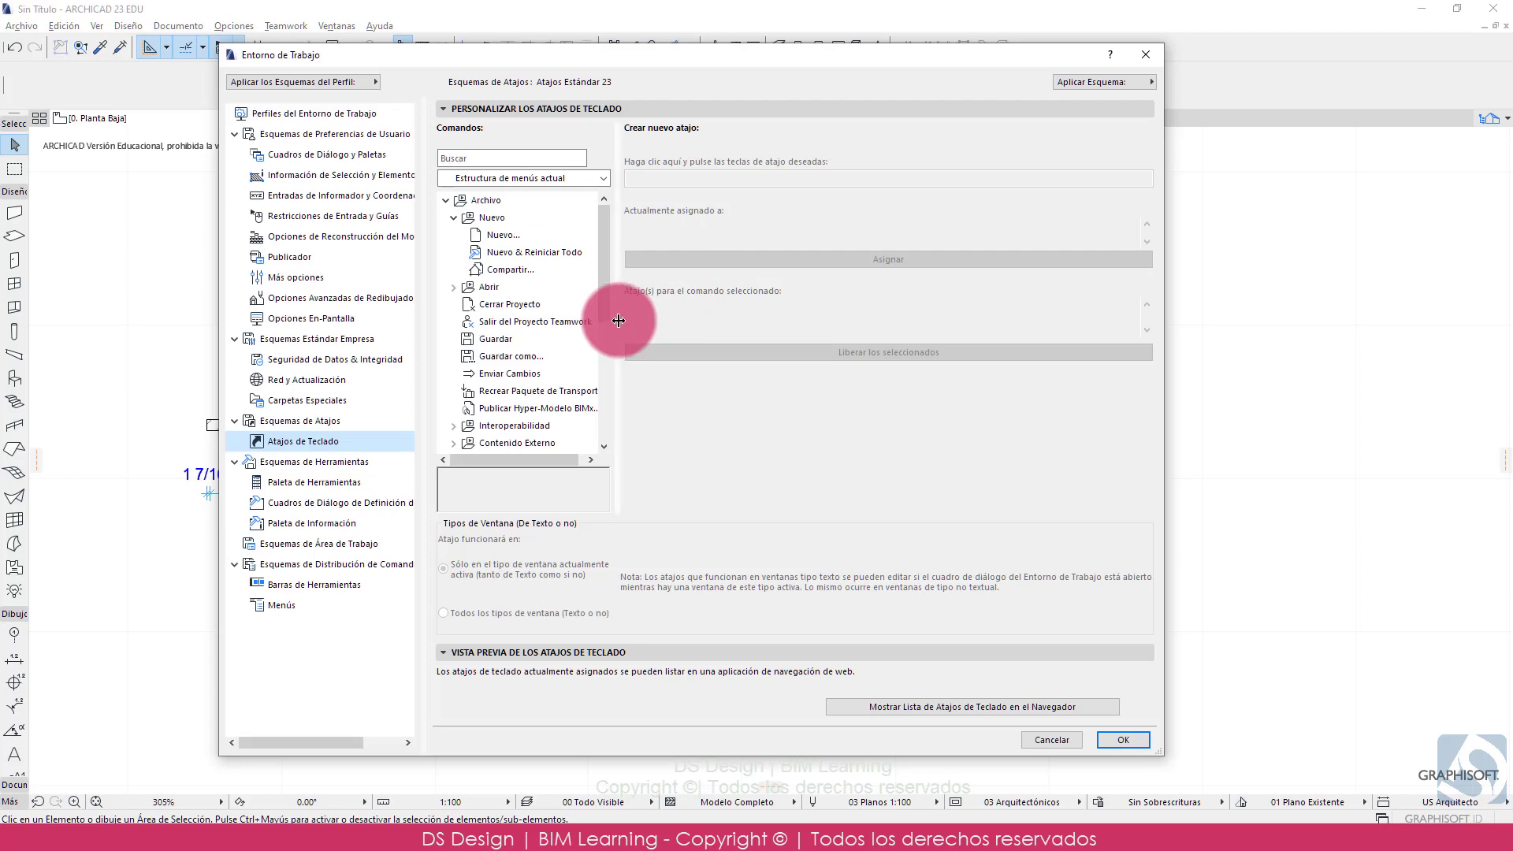
pyautogui.moveTo(1158, 758); pyautogui.dragTo(1442, 836)
pyautogui.moveTo(652, 54); pyautogui.dragTo(523, 67)
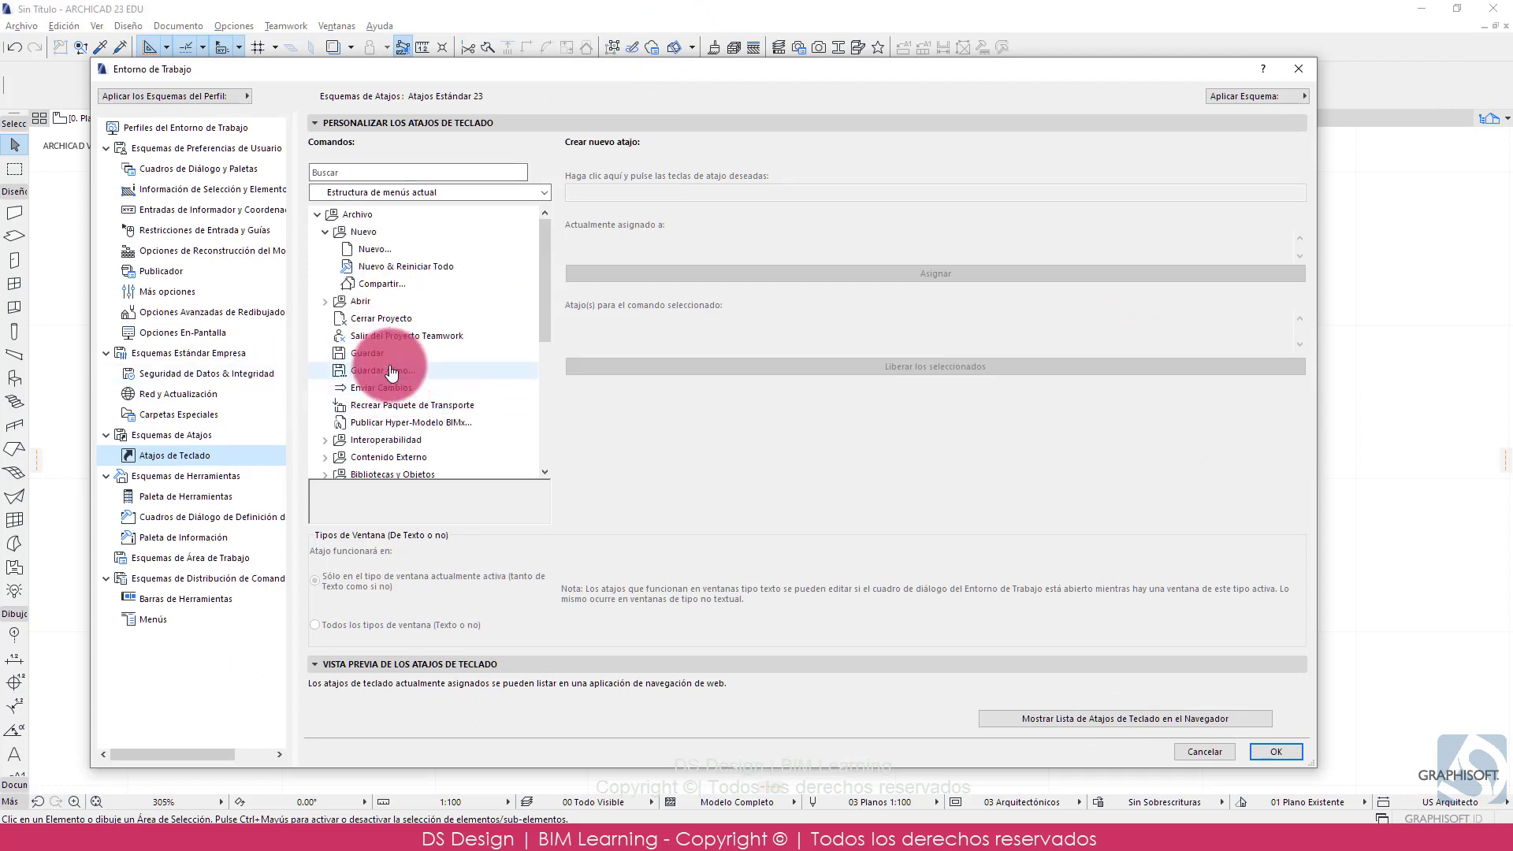
pyautogui.click(169, 127)
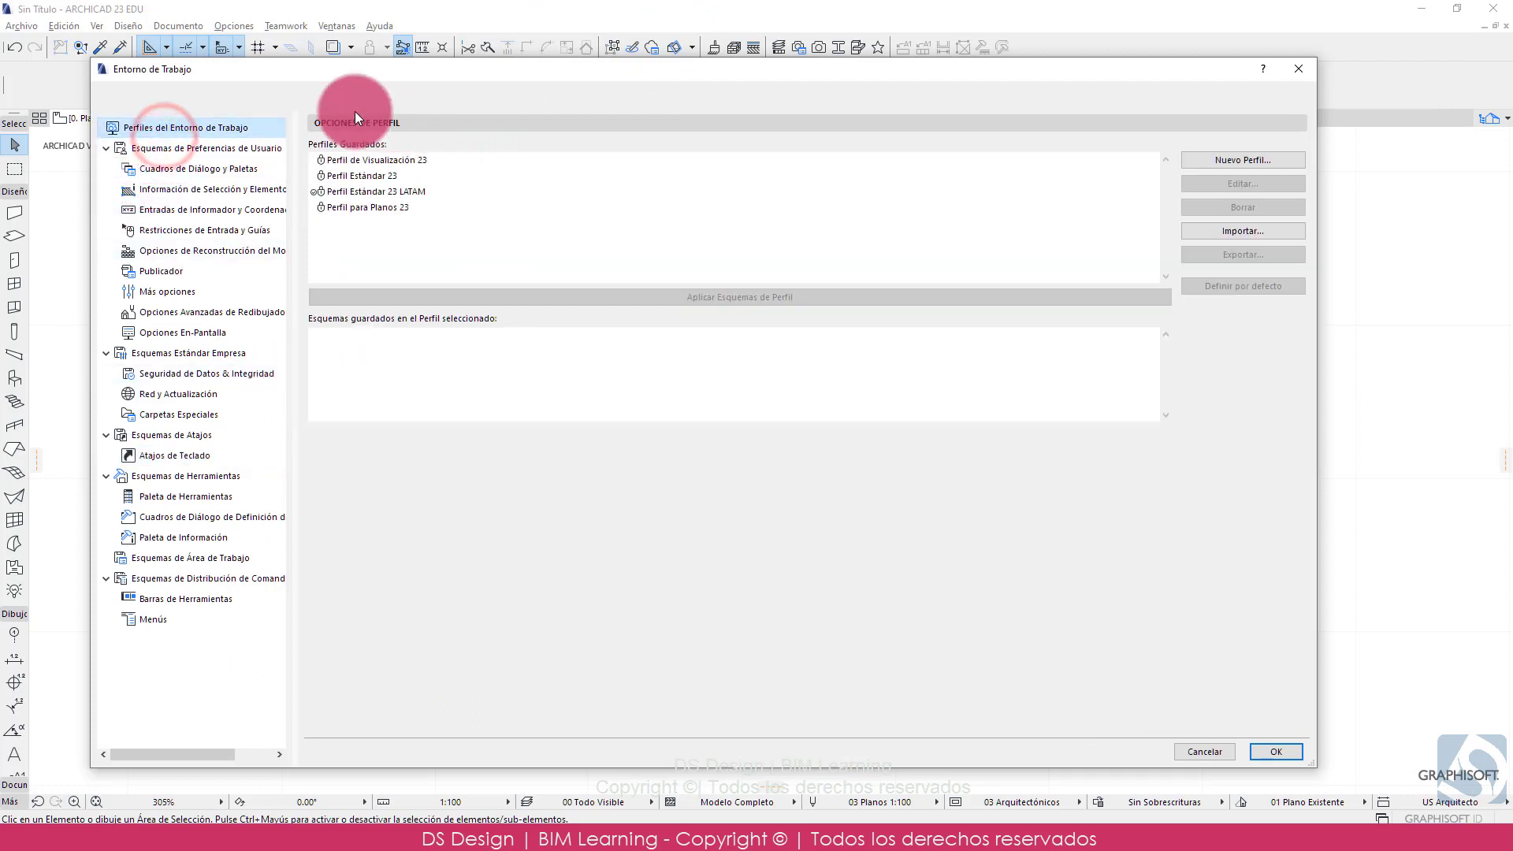
# - Review the schemes stored in the Visualización, Estándar, Estándar LATAM and Planos profiles, ending on Perfil Estándar 23
pyautogui.click(421, 161)
pyautogui.click(396, 175)
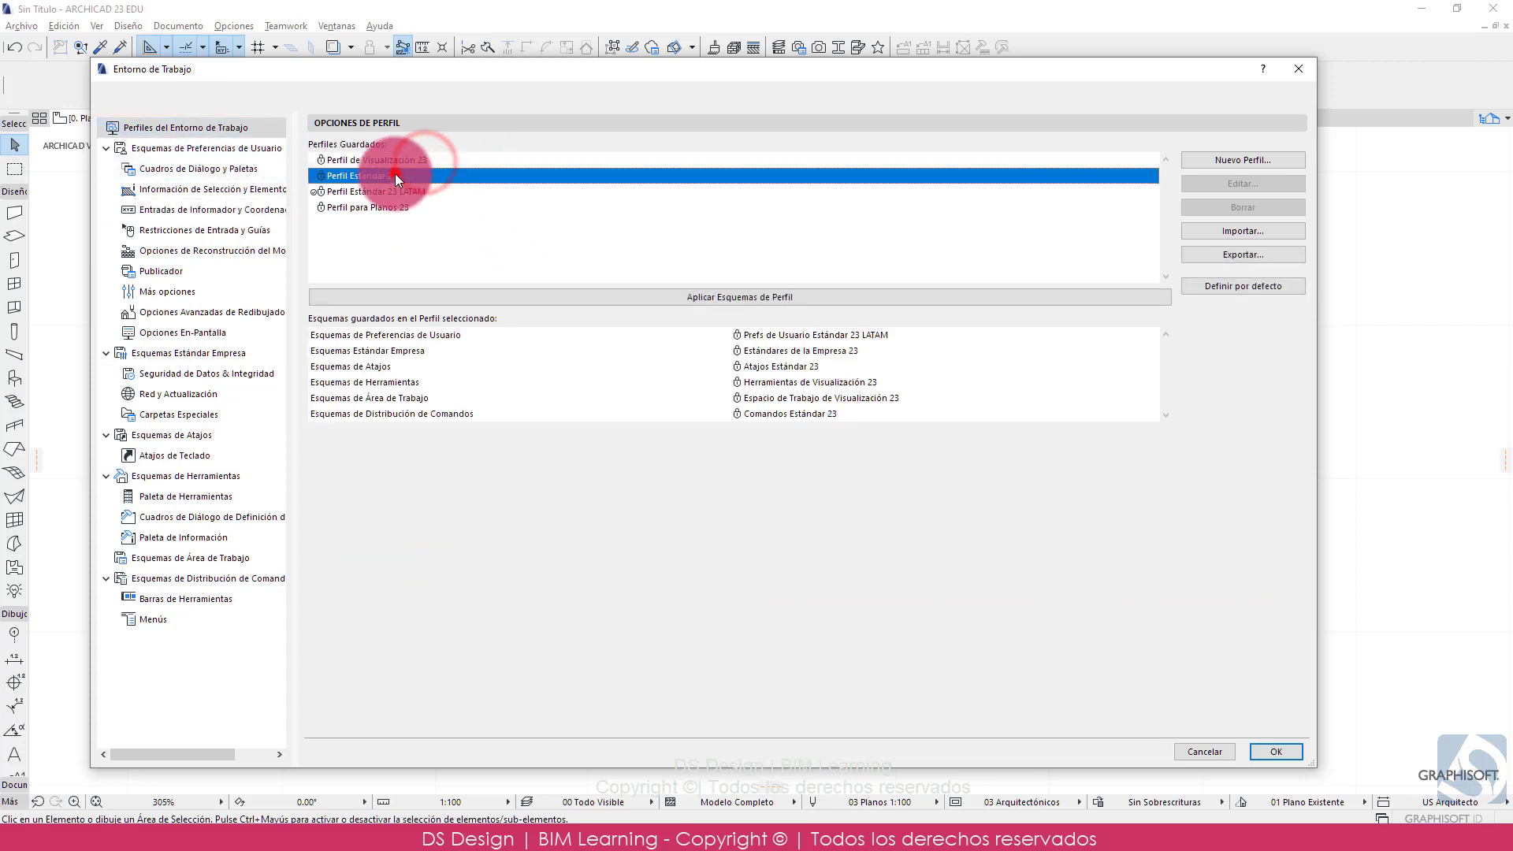
pyautogui.click(381, 191)
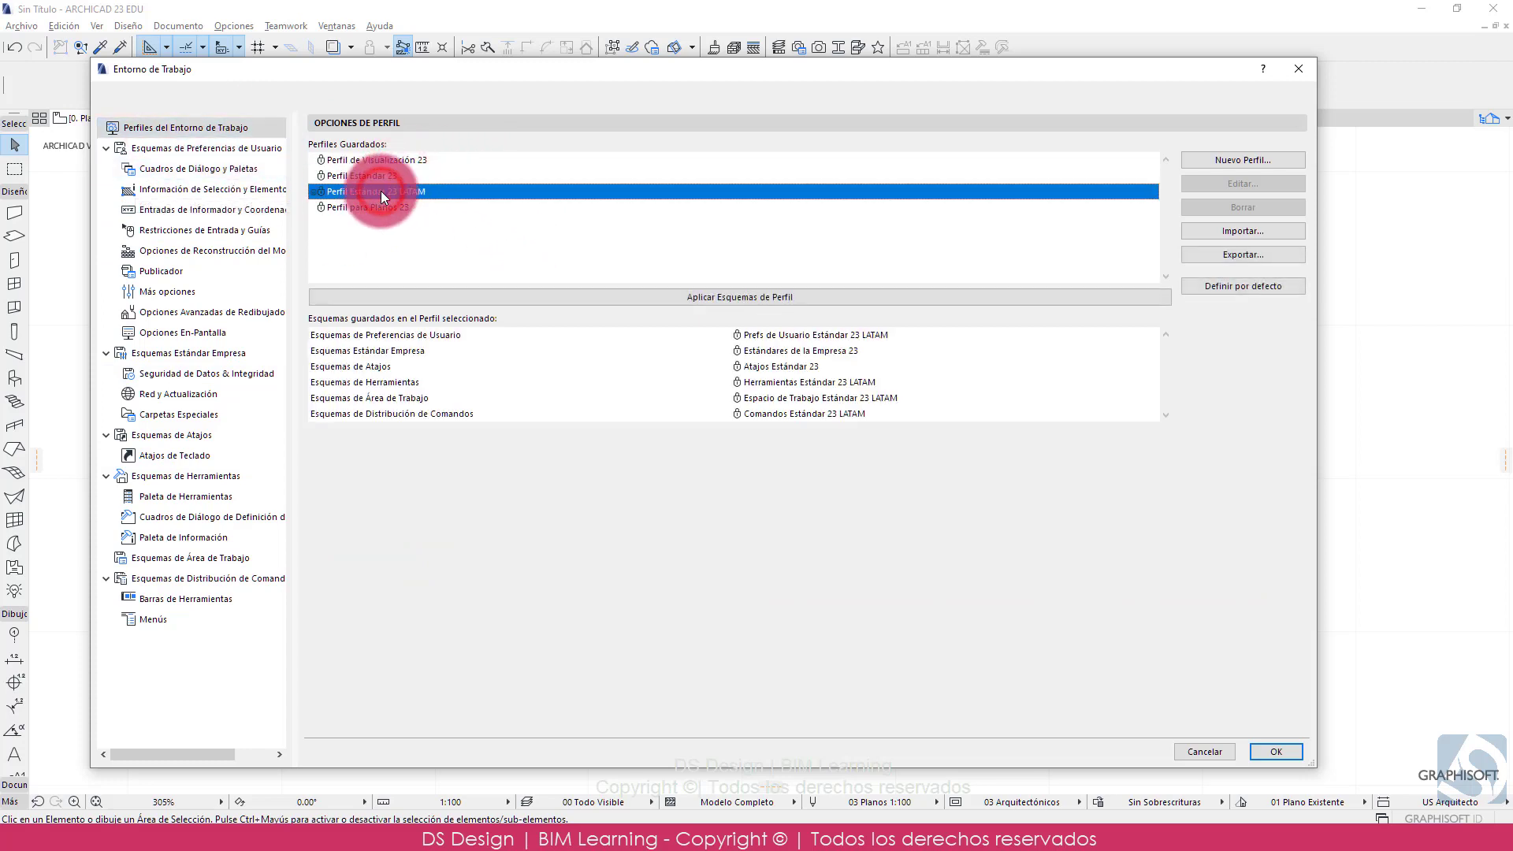
pyautogui.click(408, 207)
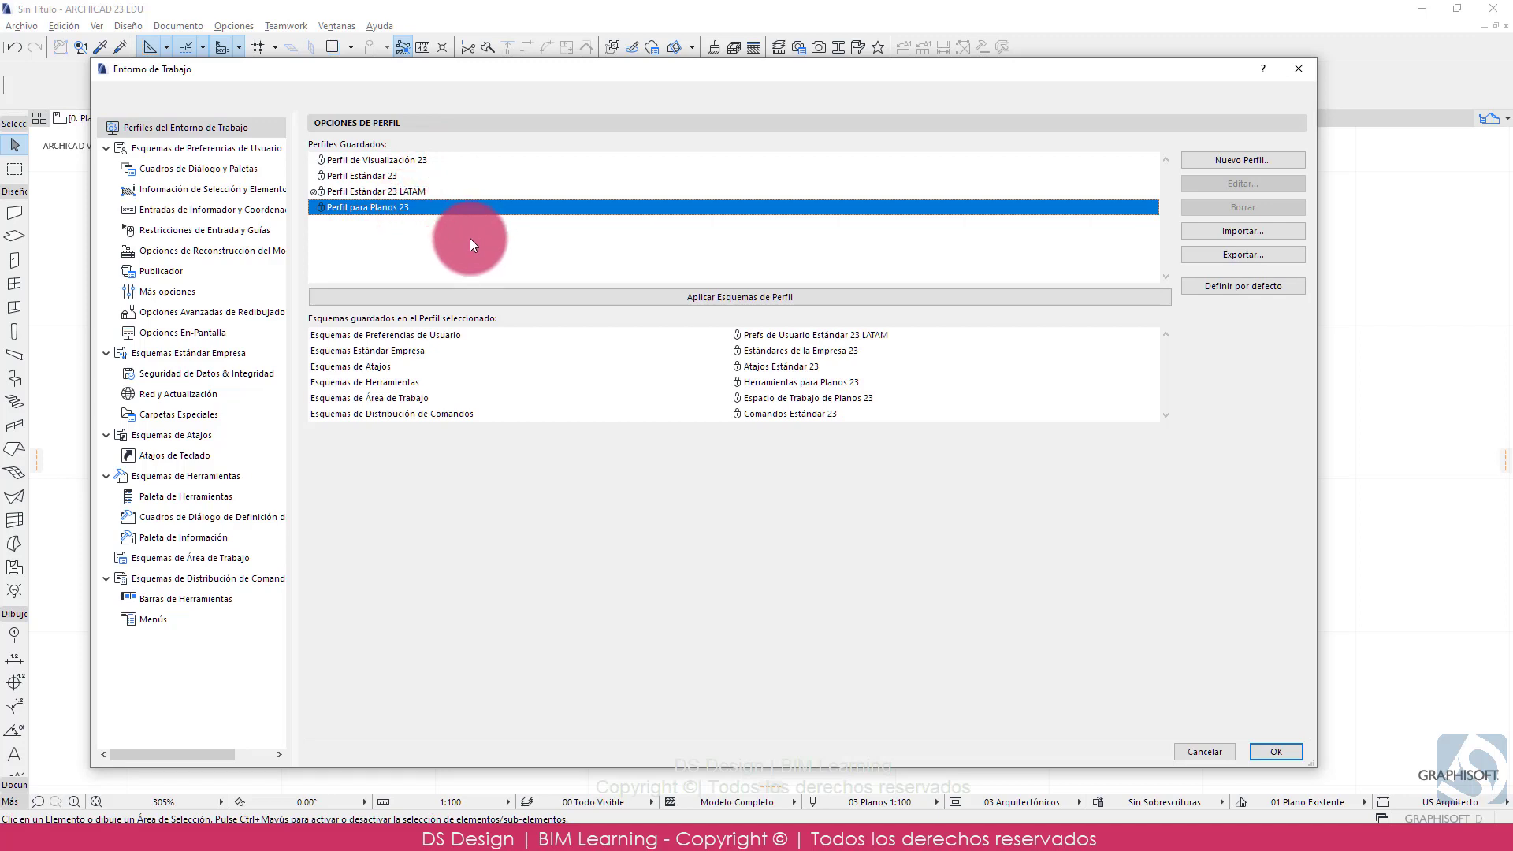
pyautogui.click(418, 165)
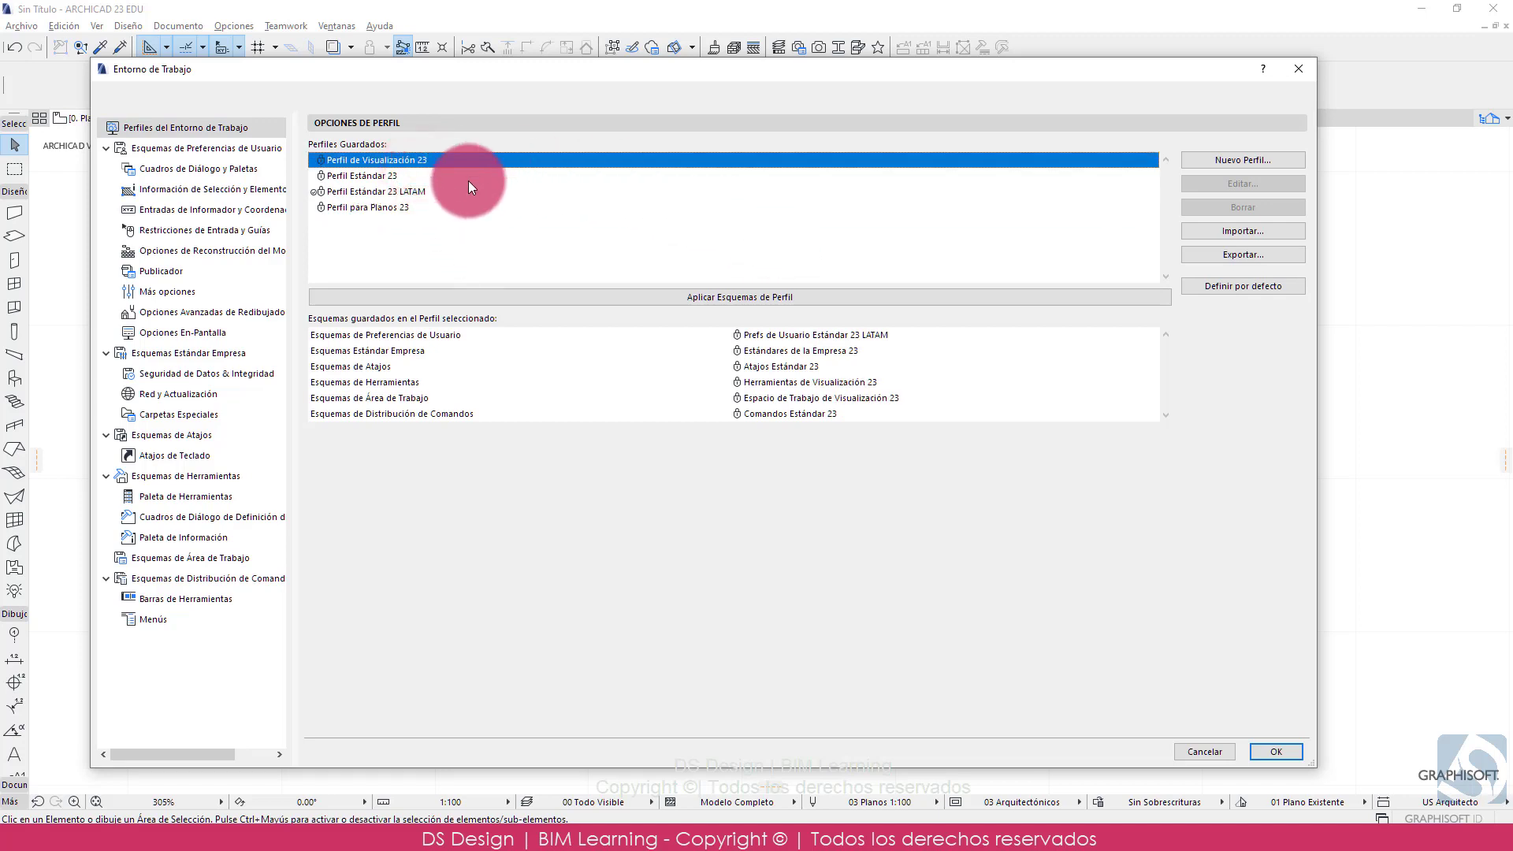
pyautogui.click(397, 176)
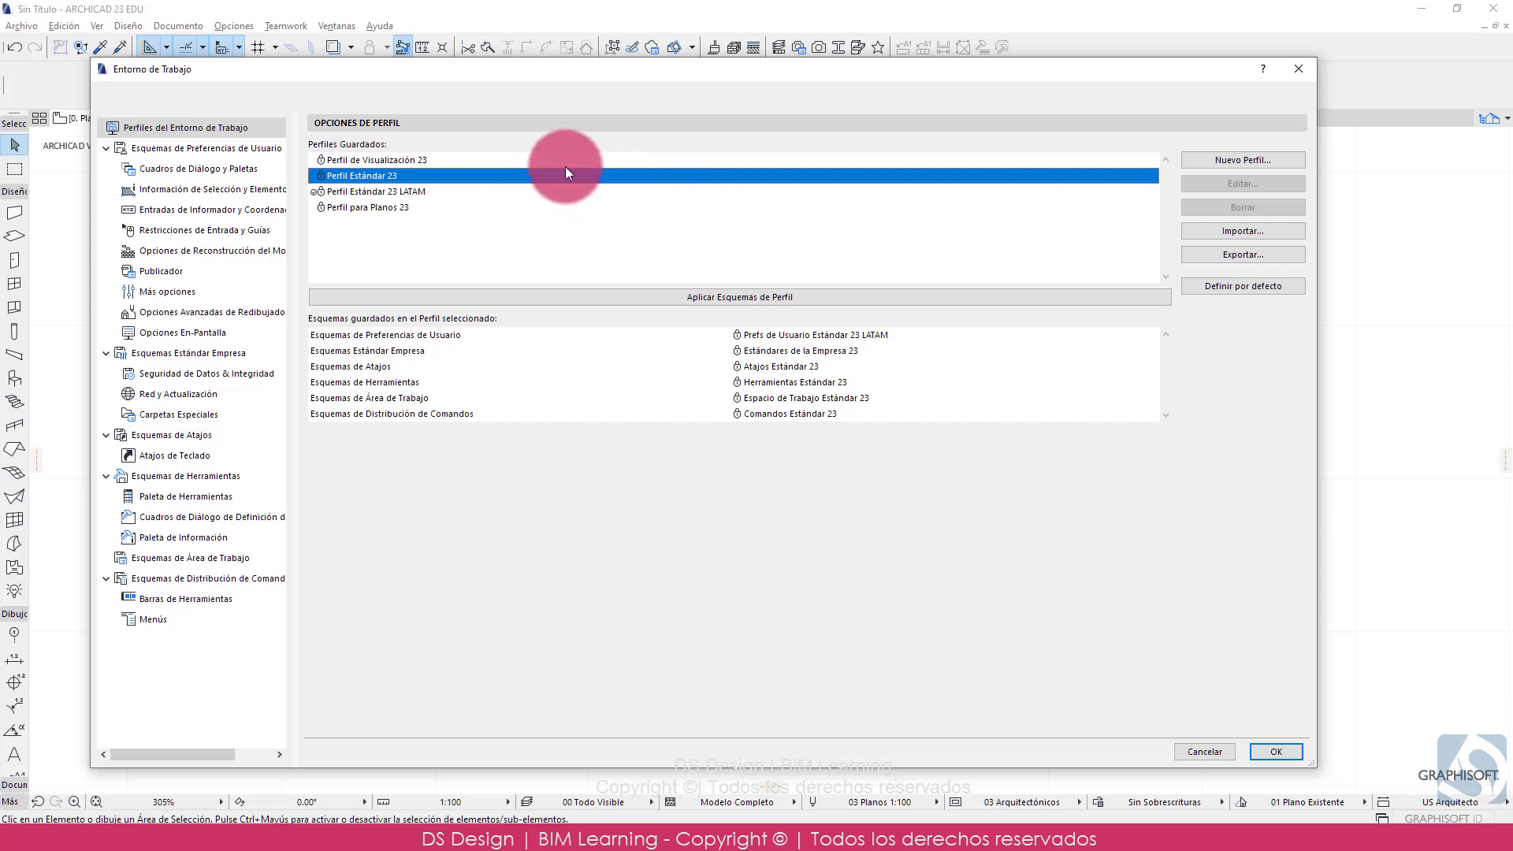
# - Review the user preference schemes, the Cuadros de Diálogo y Paletas options and the Información de Selección y Elemento options, and close the settings
pyautogui.click(220, 148)
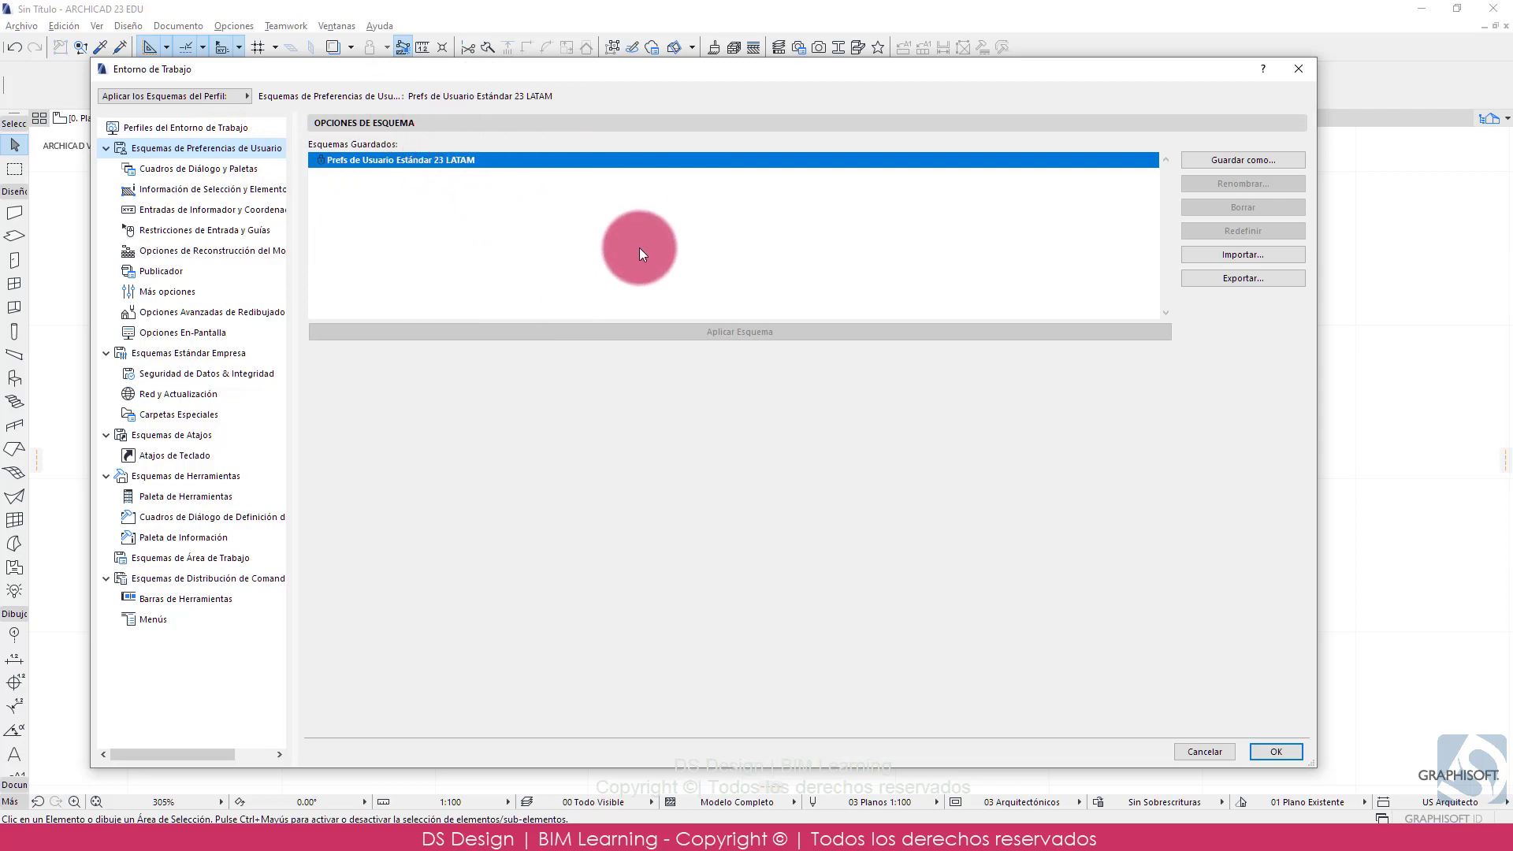
pyautogui.click(248, 173)
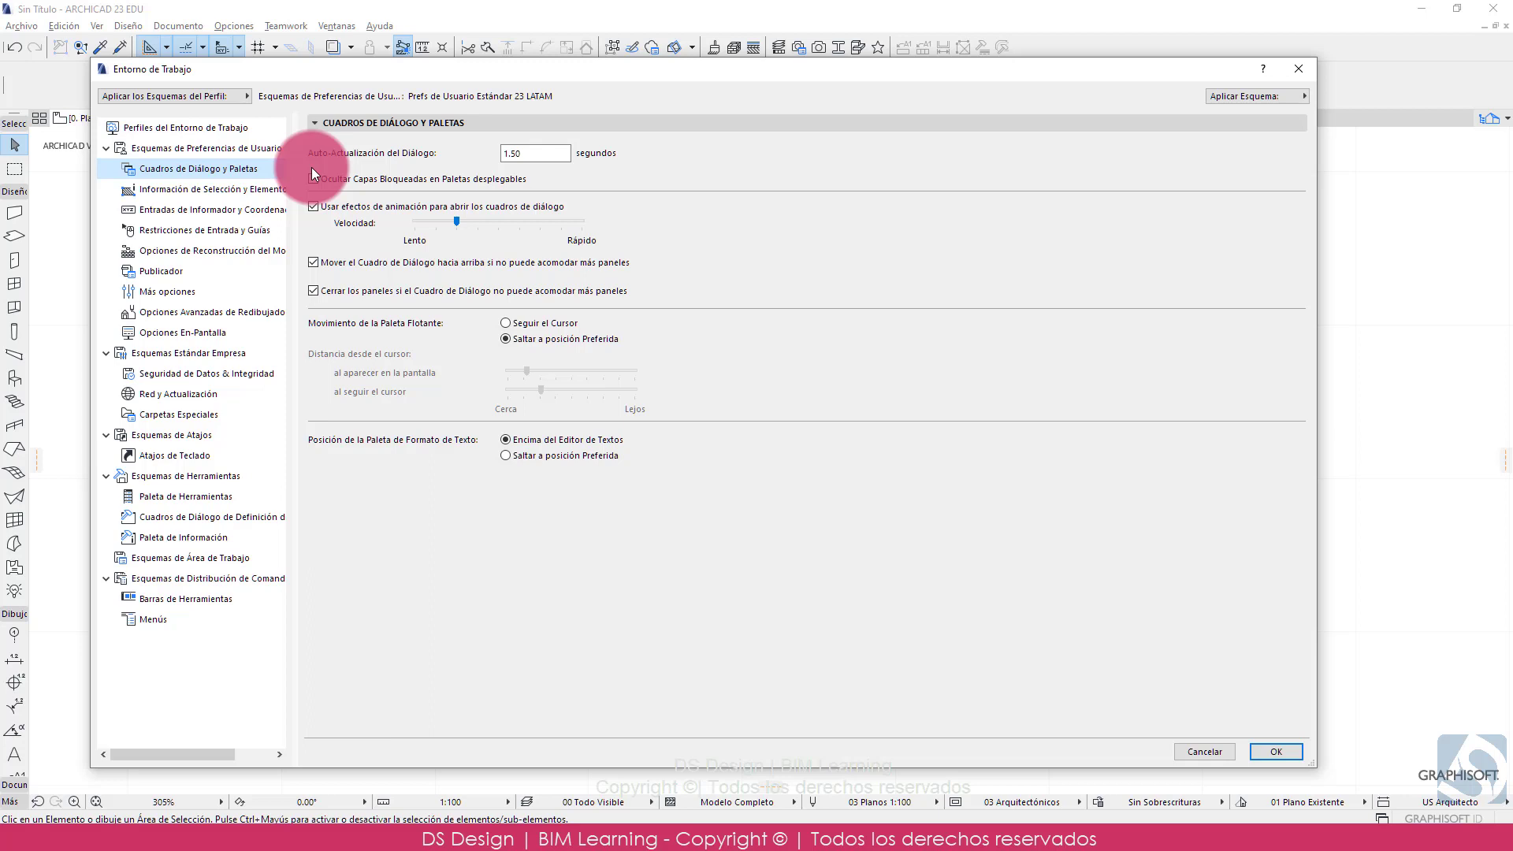
pyautogui.click(202, 188)
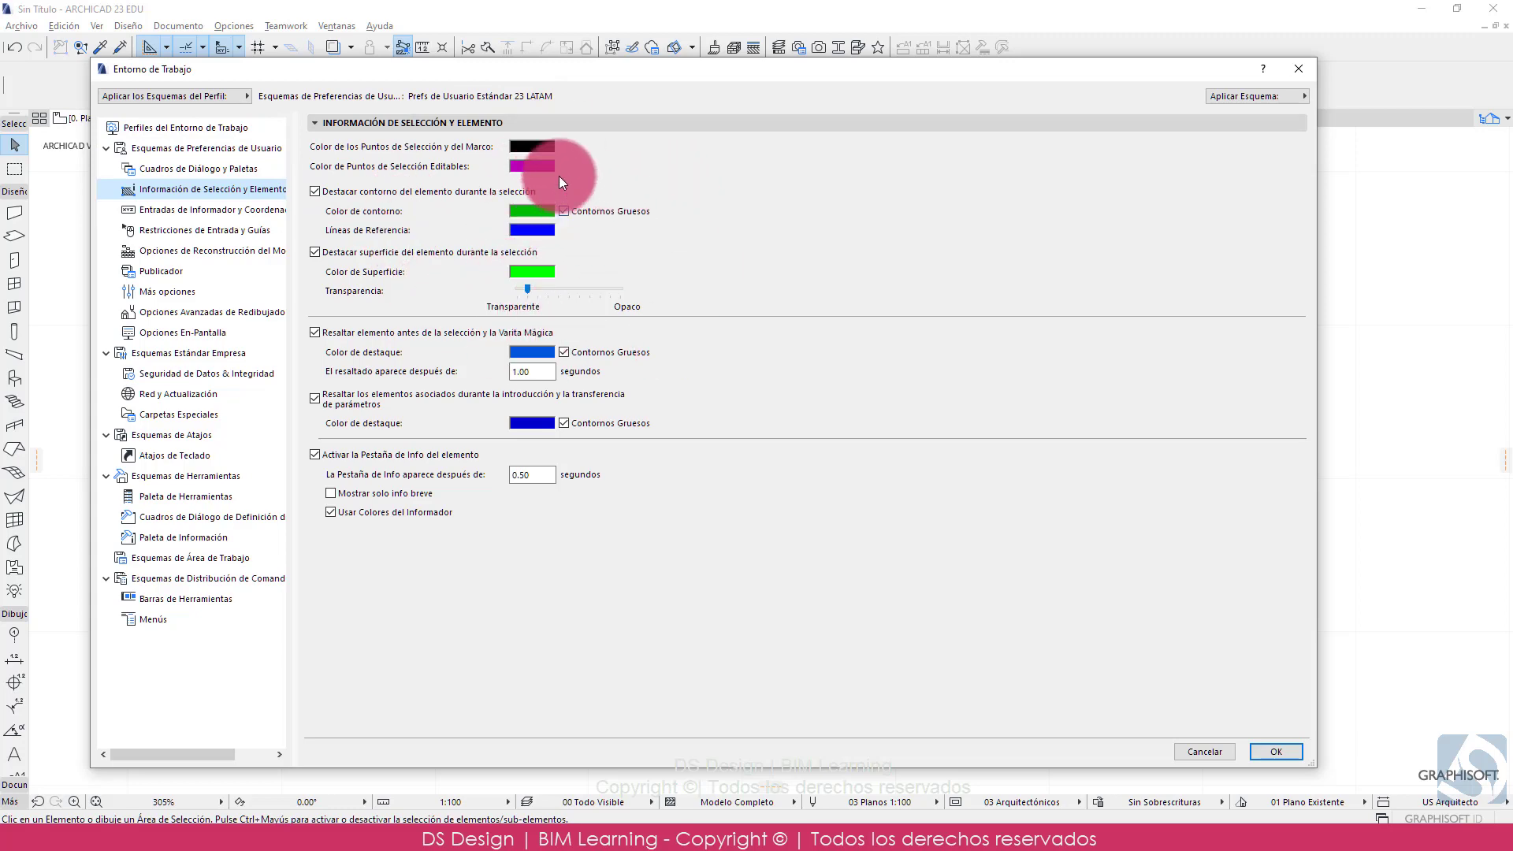
pyautogui.moveTo(572, 68); pyautogui.dragTo(877, 74)
pyautogui.click(1446, 754)
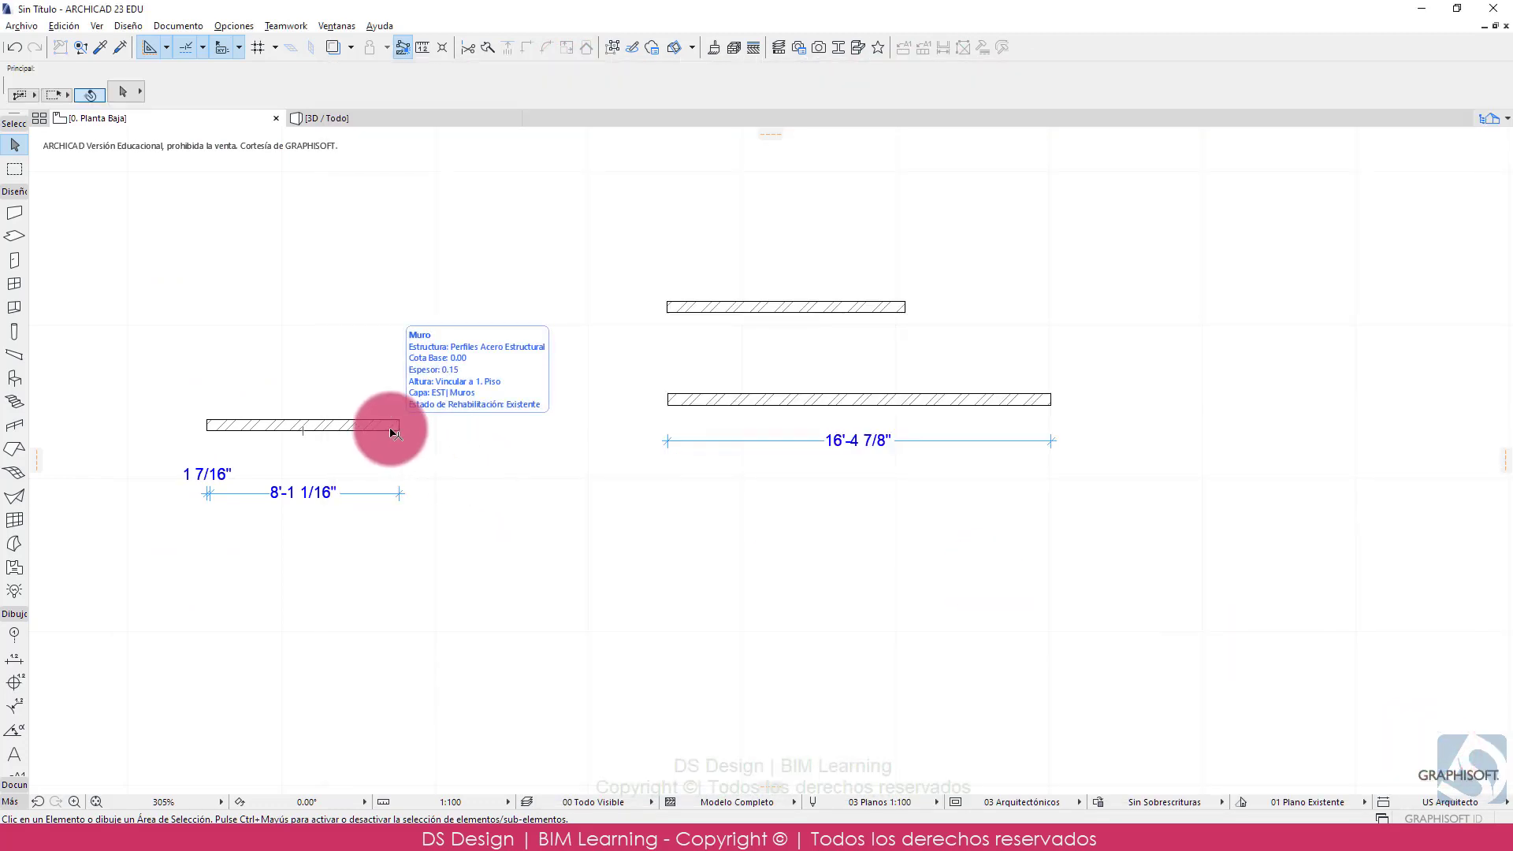
# - Select the short western wall and then the dimensioned 5 m wall to check the current selection highlight colours
pyautogui.click(15, 145)
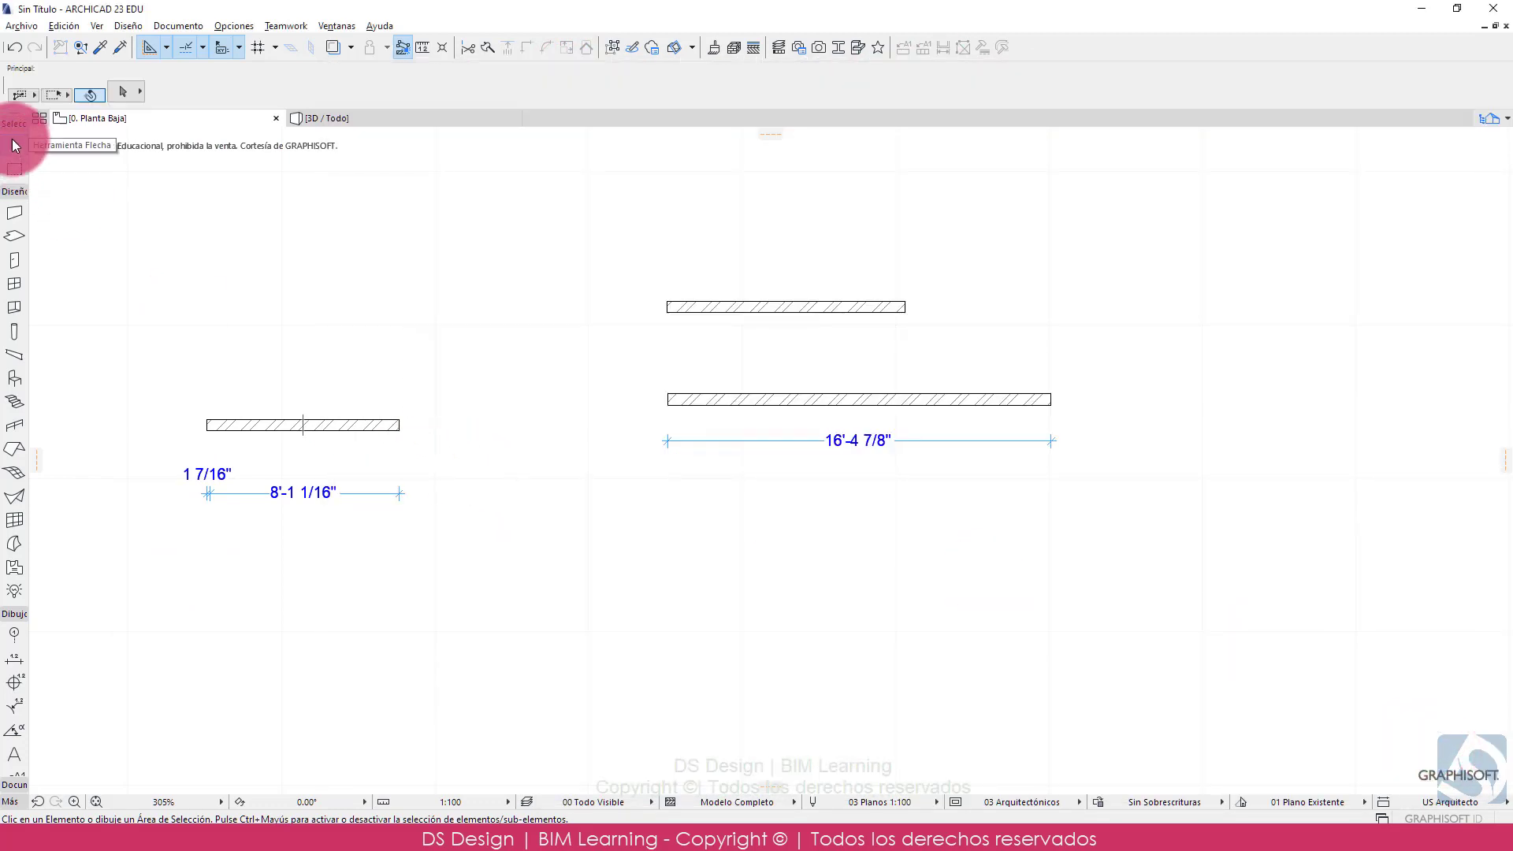
pyautogui.click(383, 430)
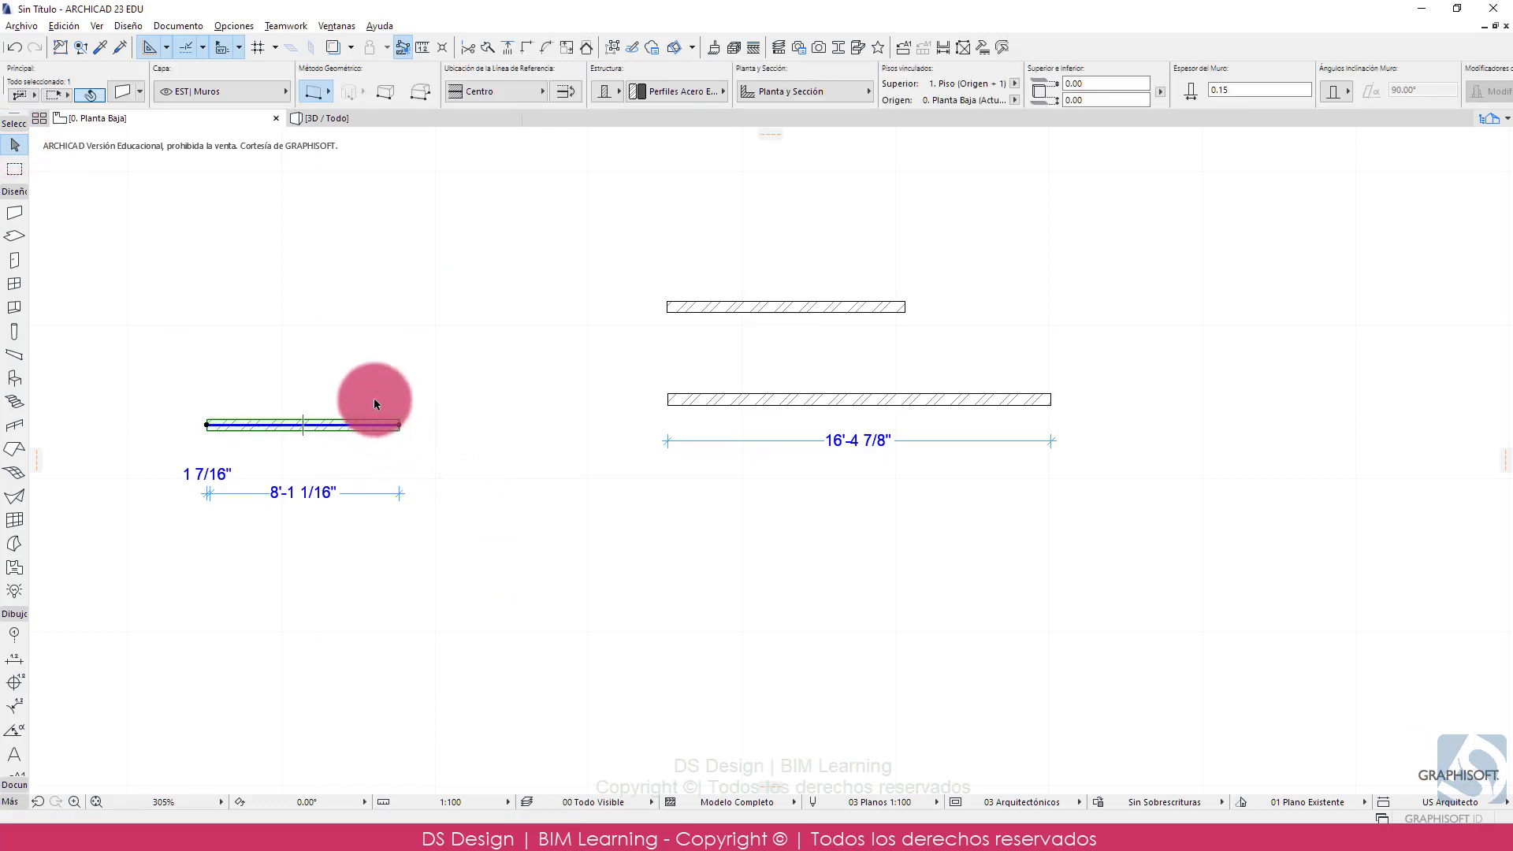
pyautogui.click(796, 401)
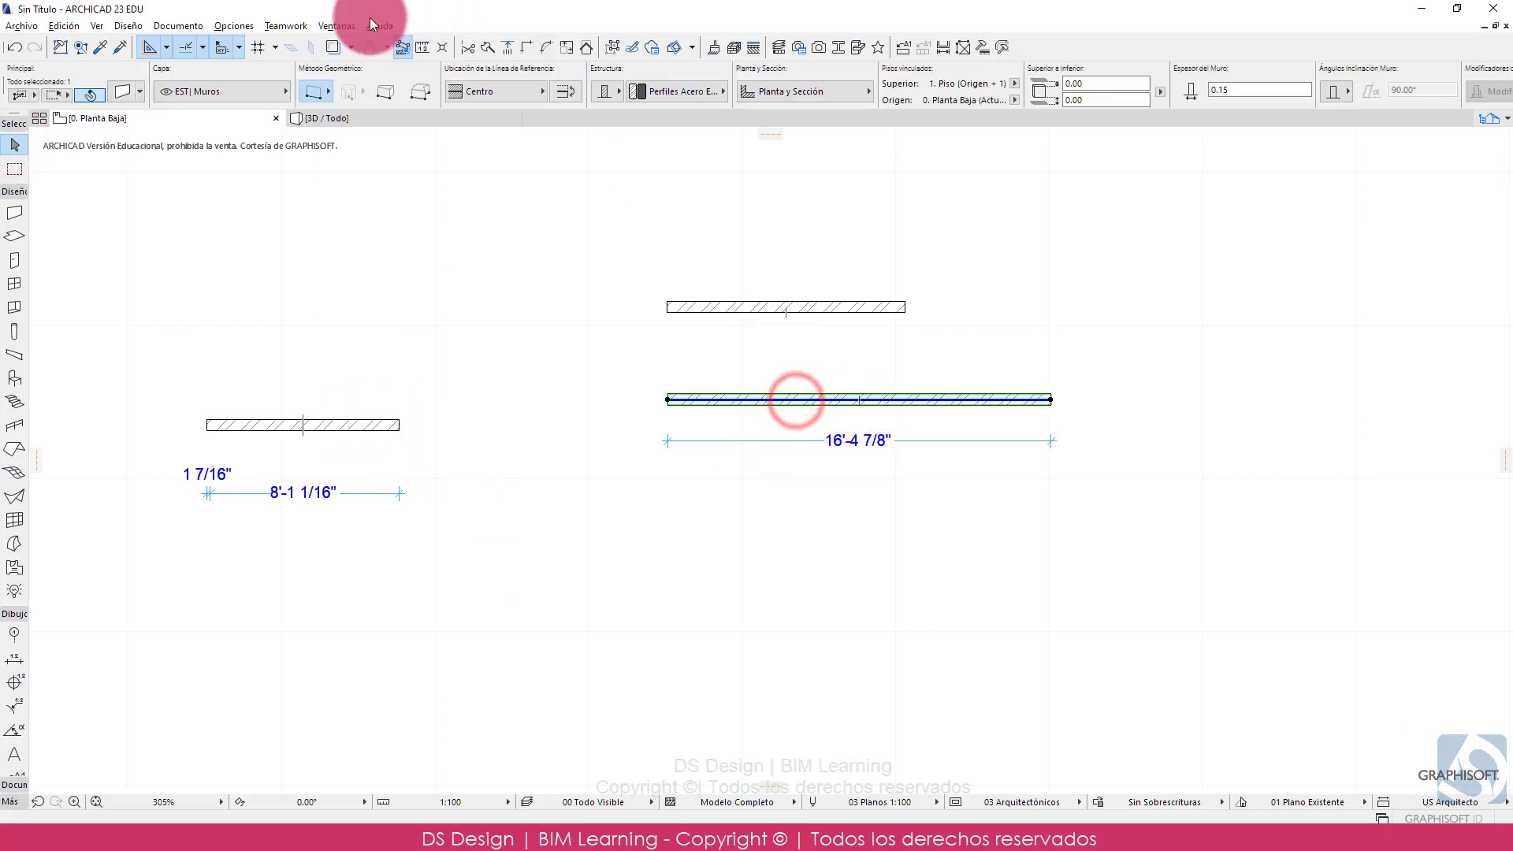
# - In the Entorno de Trabajo selection and element information options, set the contour colour of selected elements to light pink
pyautogui.click(234, 25)
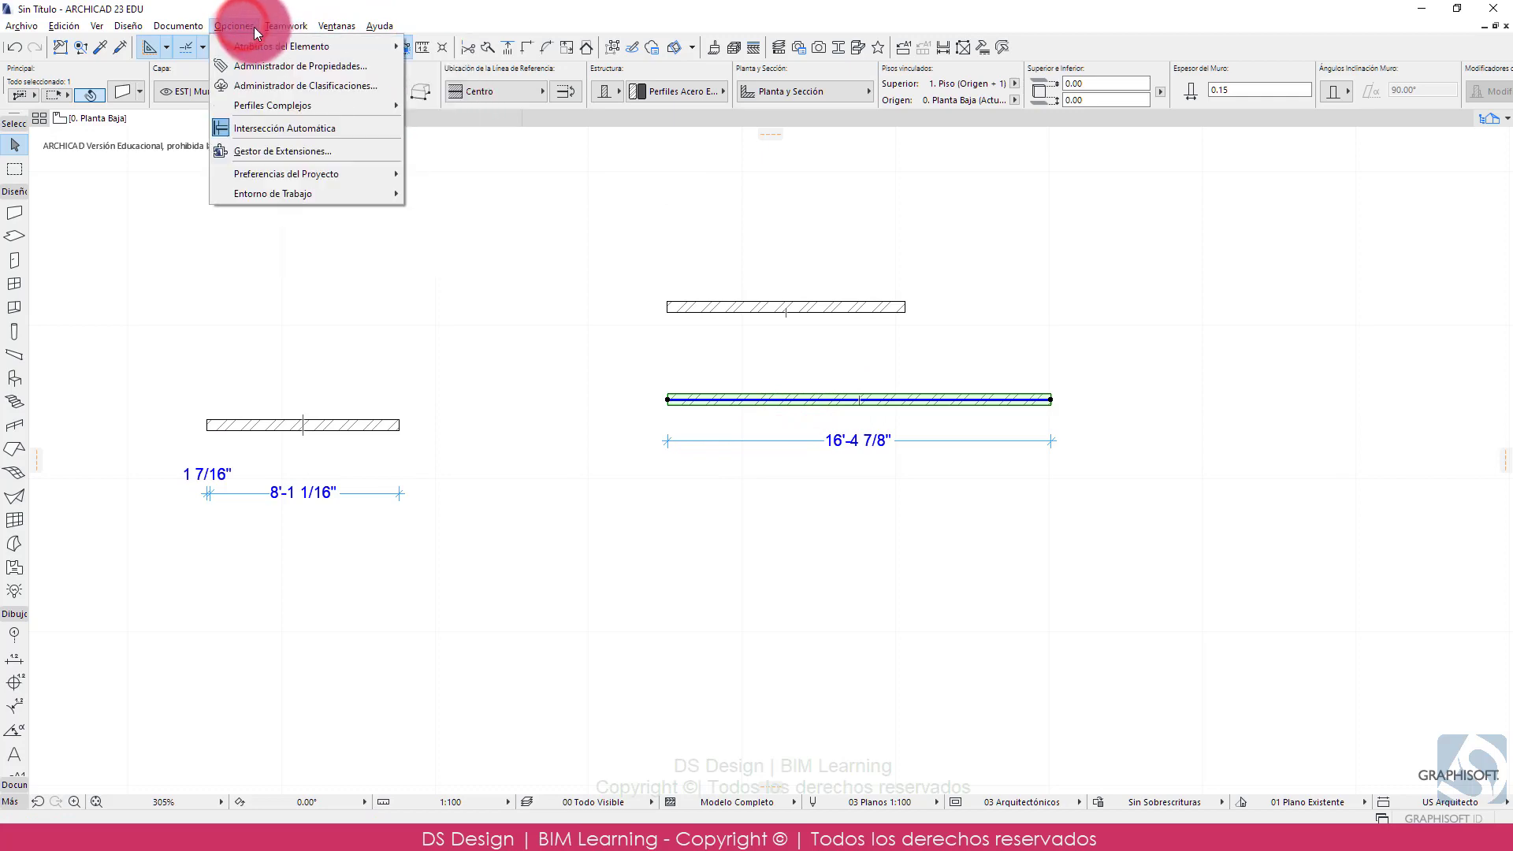
pyautogui.click(302, 192)
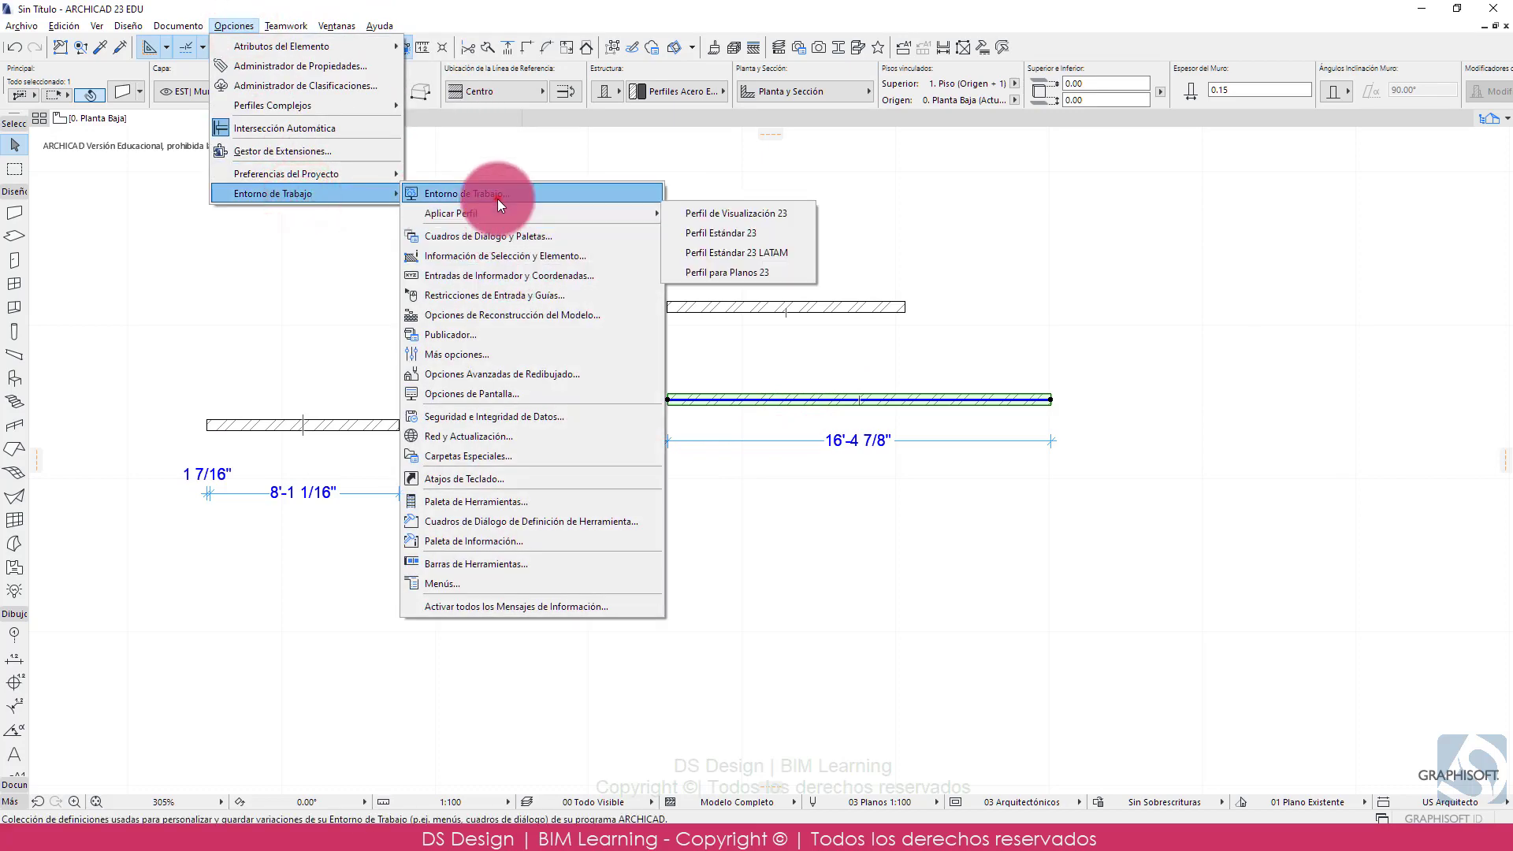
pyautogui.click(496, 194)
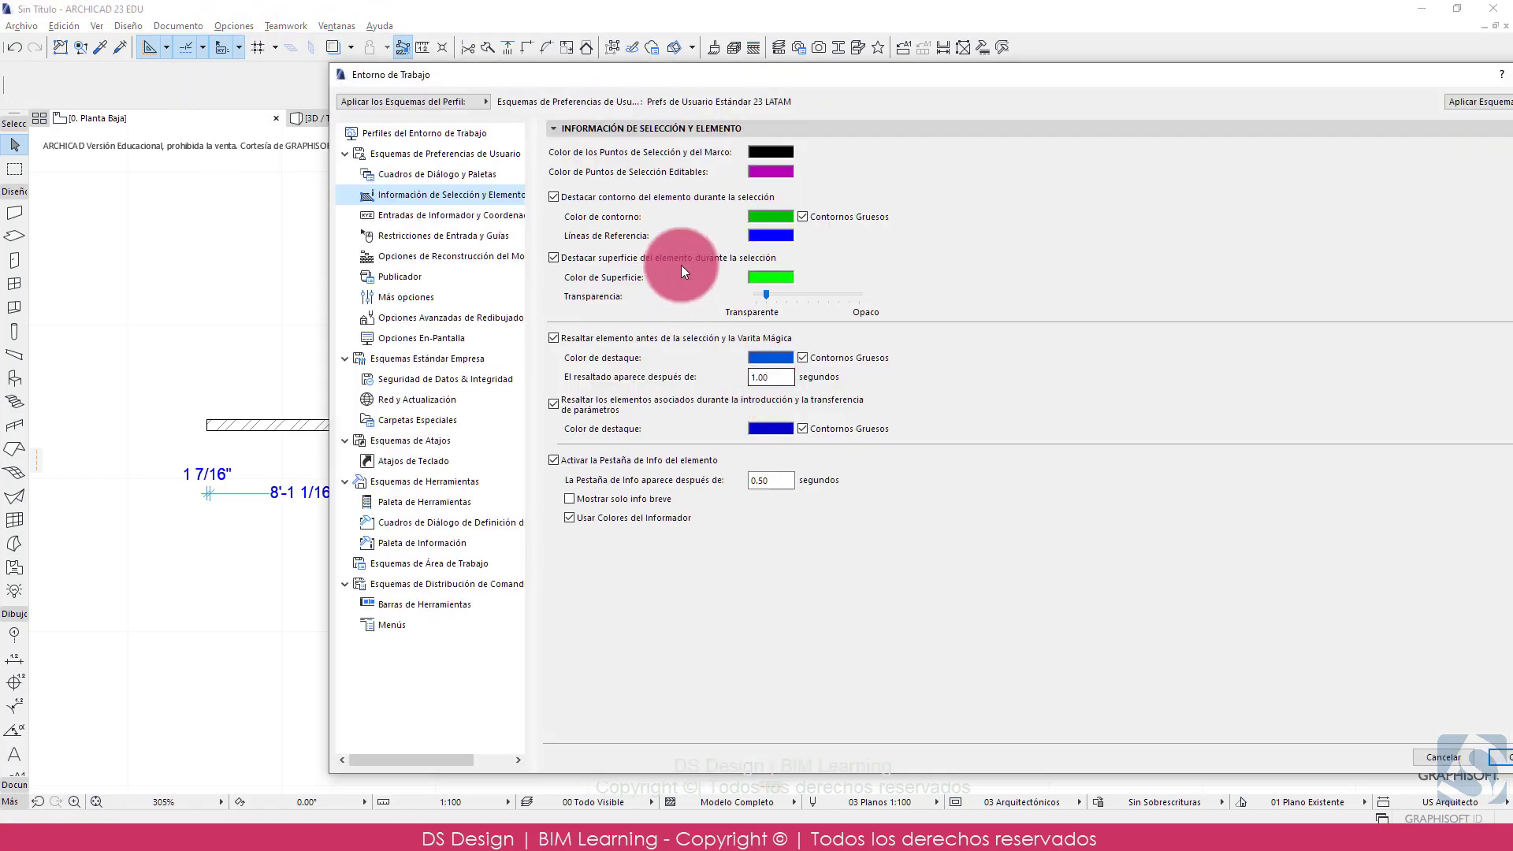
pyautogui.moveTo(718, 69); pyautogui.dragTo(805, 82)
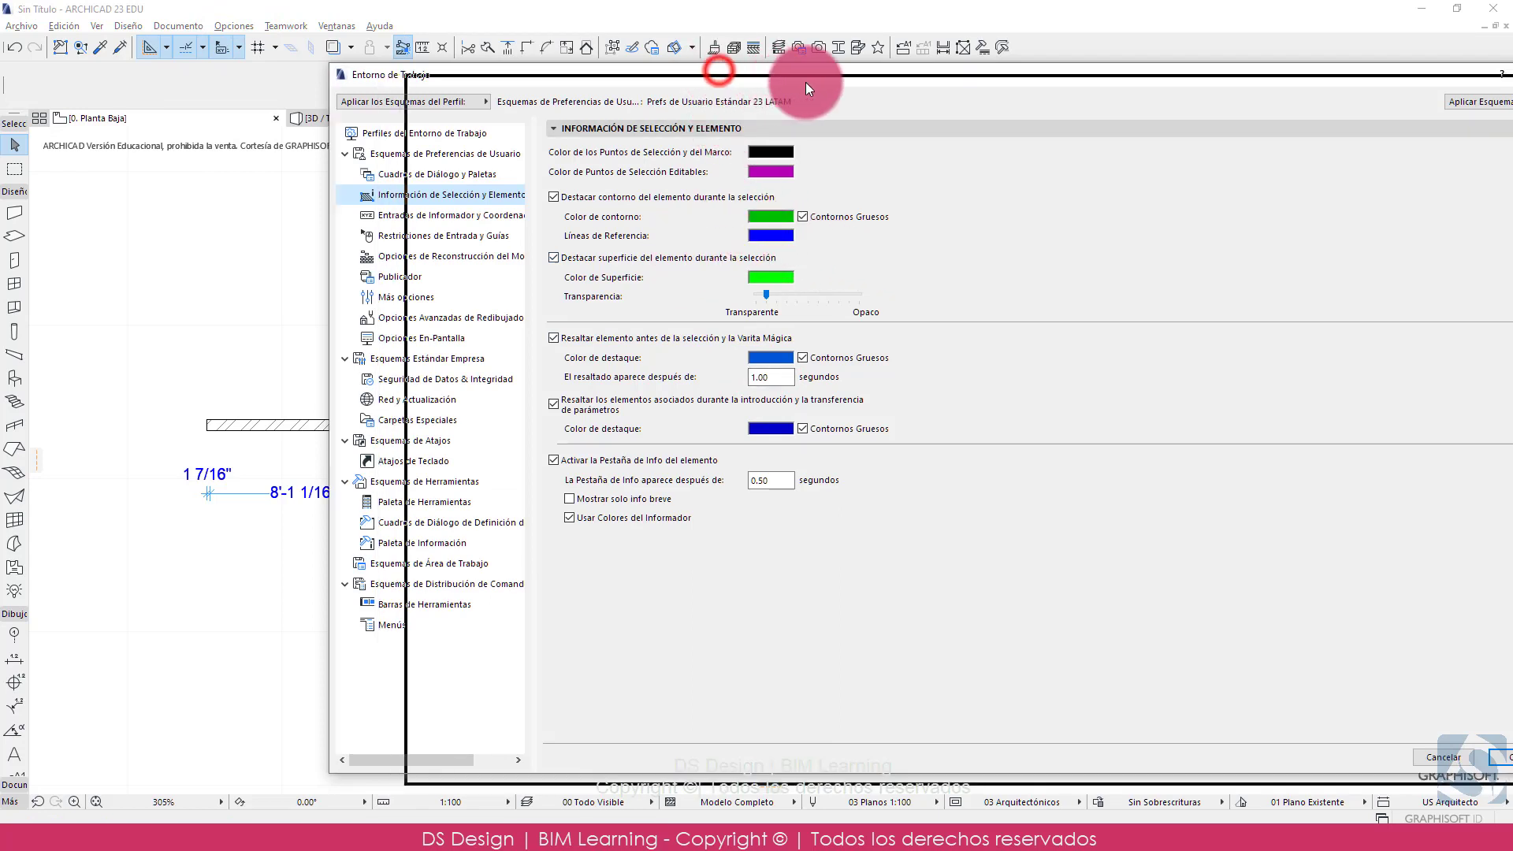
pyautogui.click(857, 228)
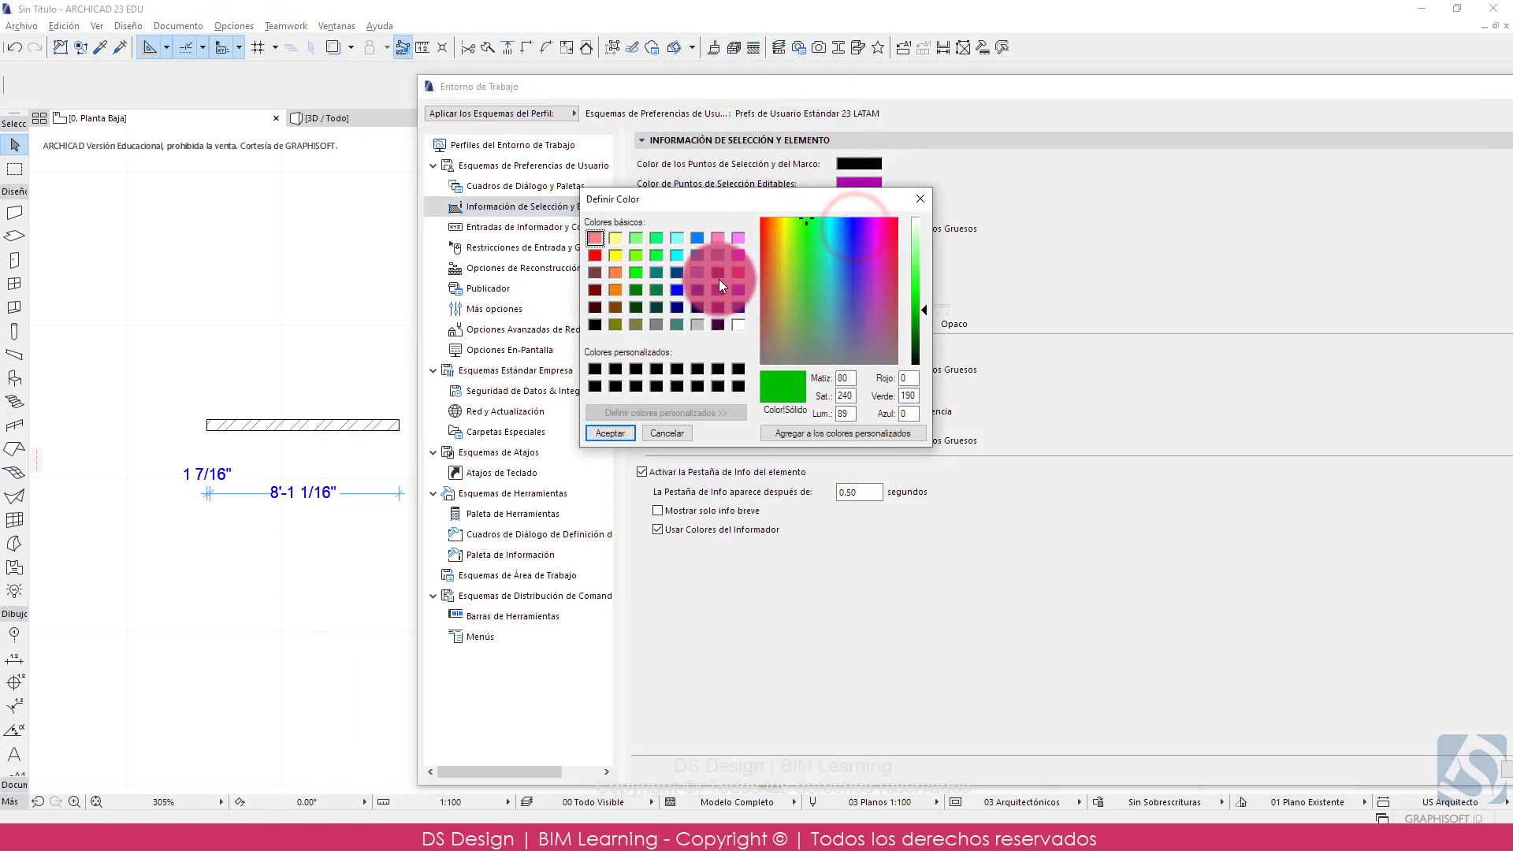
pyautogui.click(739, 239)
pyautogui.click(609, 432)
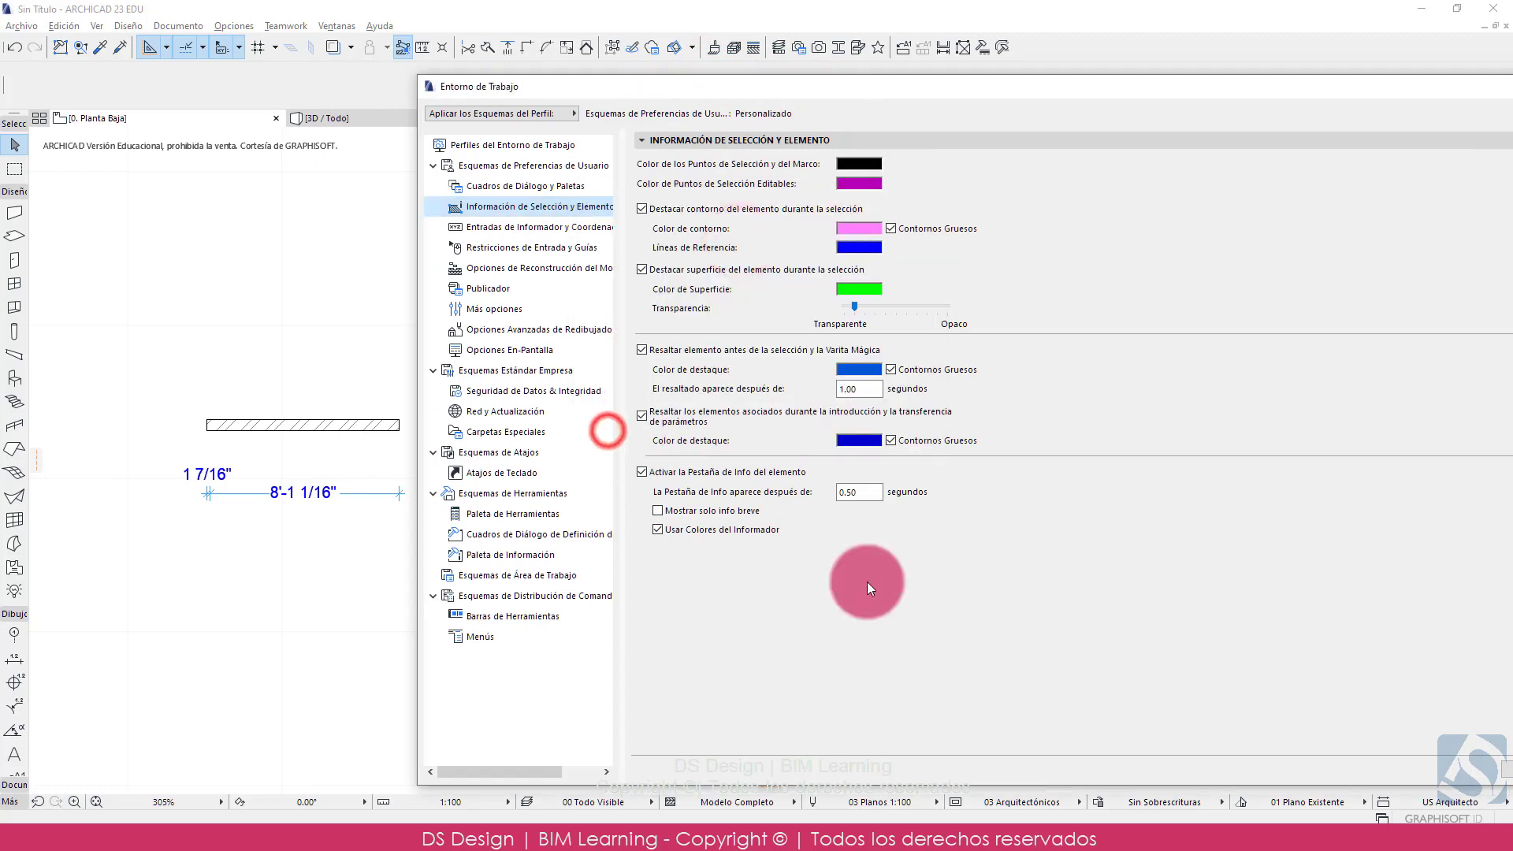
# - Set the Líneas de Referencia colour to orange (red 255, green 128, blue 0) and apply the work environment changes
pyautogui.click(803, 241)
pyautogui.click(859, 248)
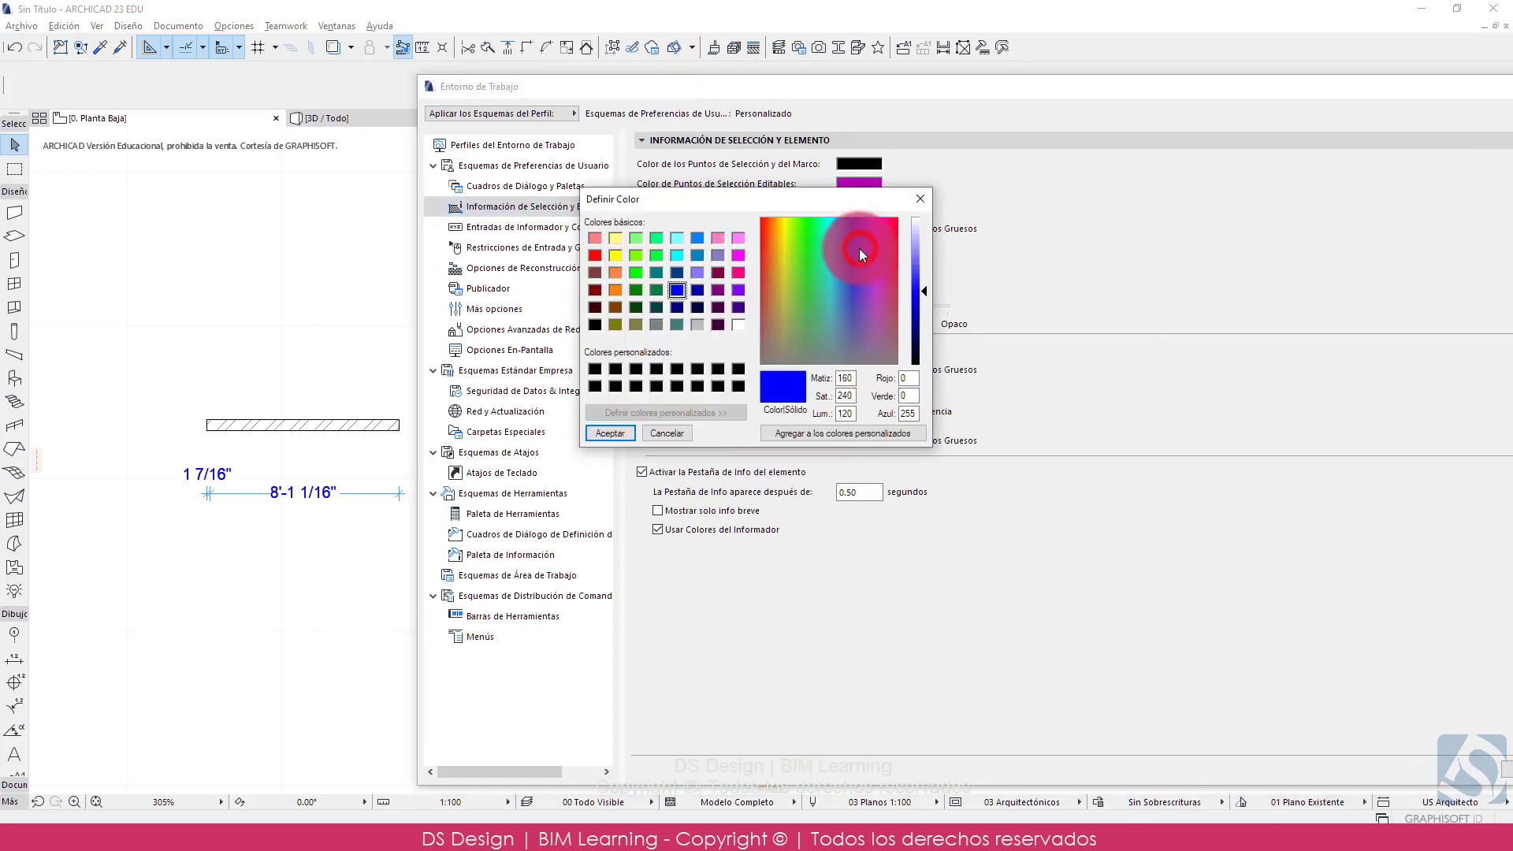
pyautogui.click(740, 271)
pyautogui.click(616, 293)
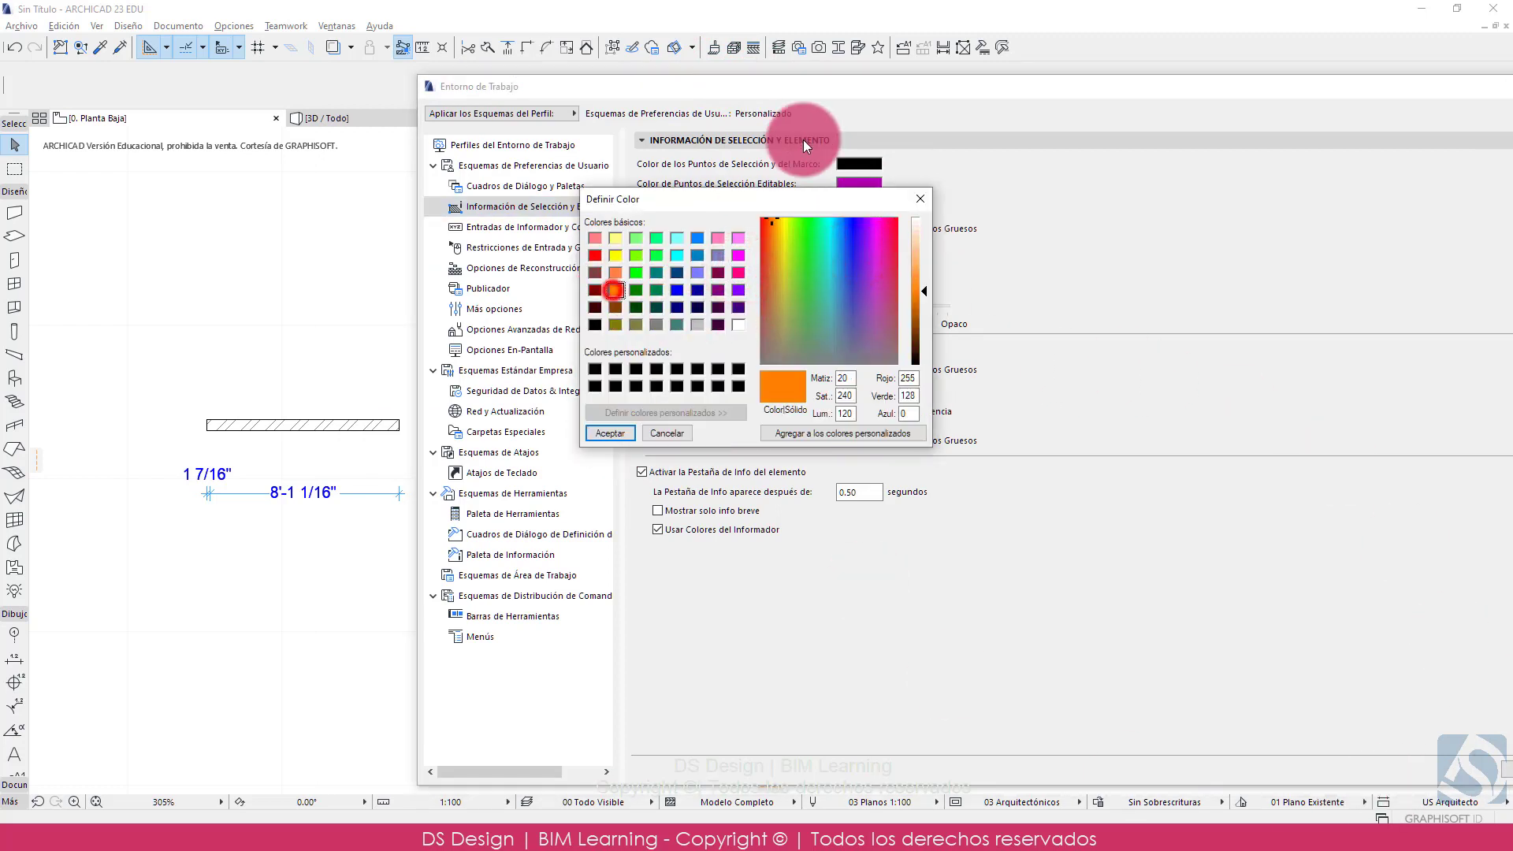
pyautogui.click(611, 433)
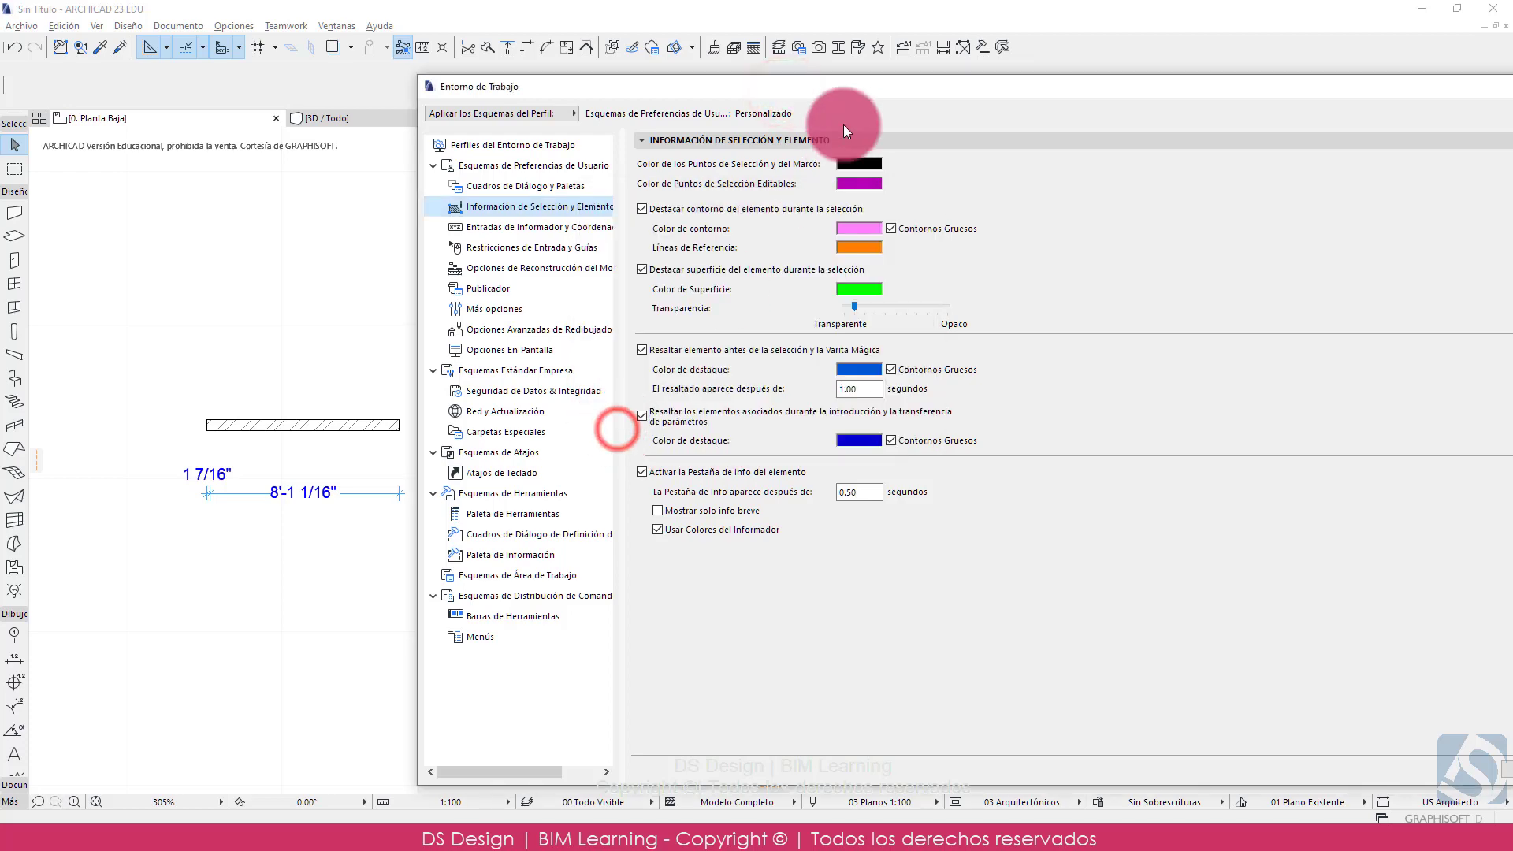
pyautogui.doubleClick(634, 86)
pyautogui.click(1389, 783)
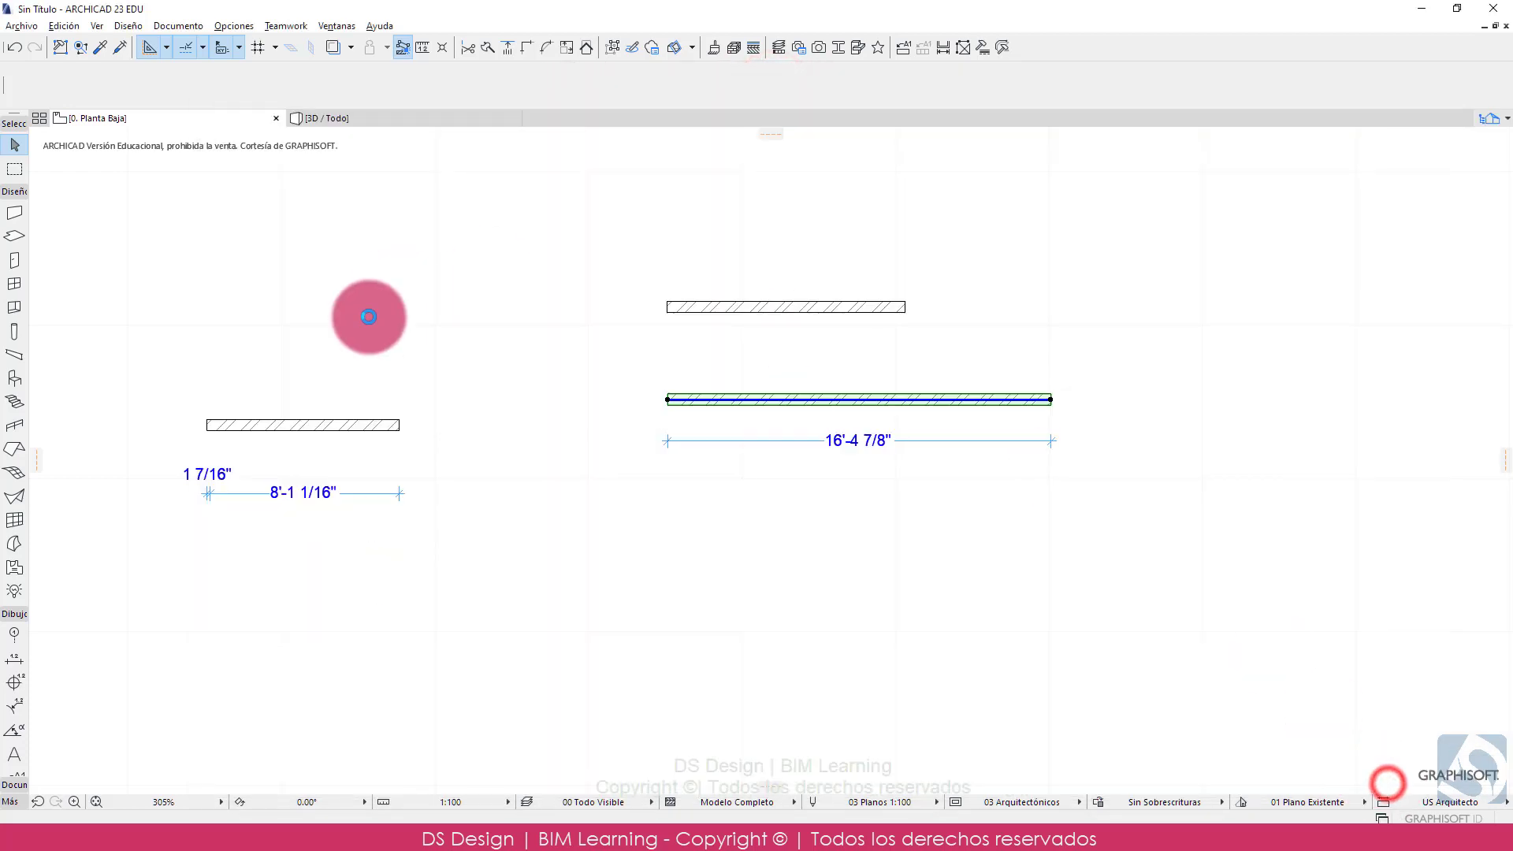
# - Inspect the selected 5 m wall up close to check its contour and reference line highlight colours
pyautogui.click(745, 408)
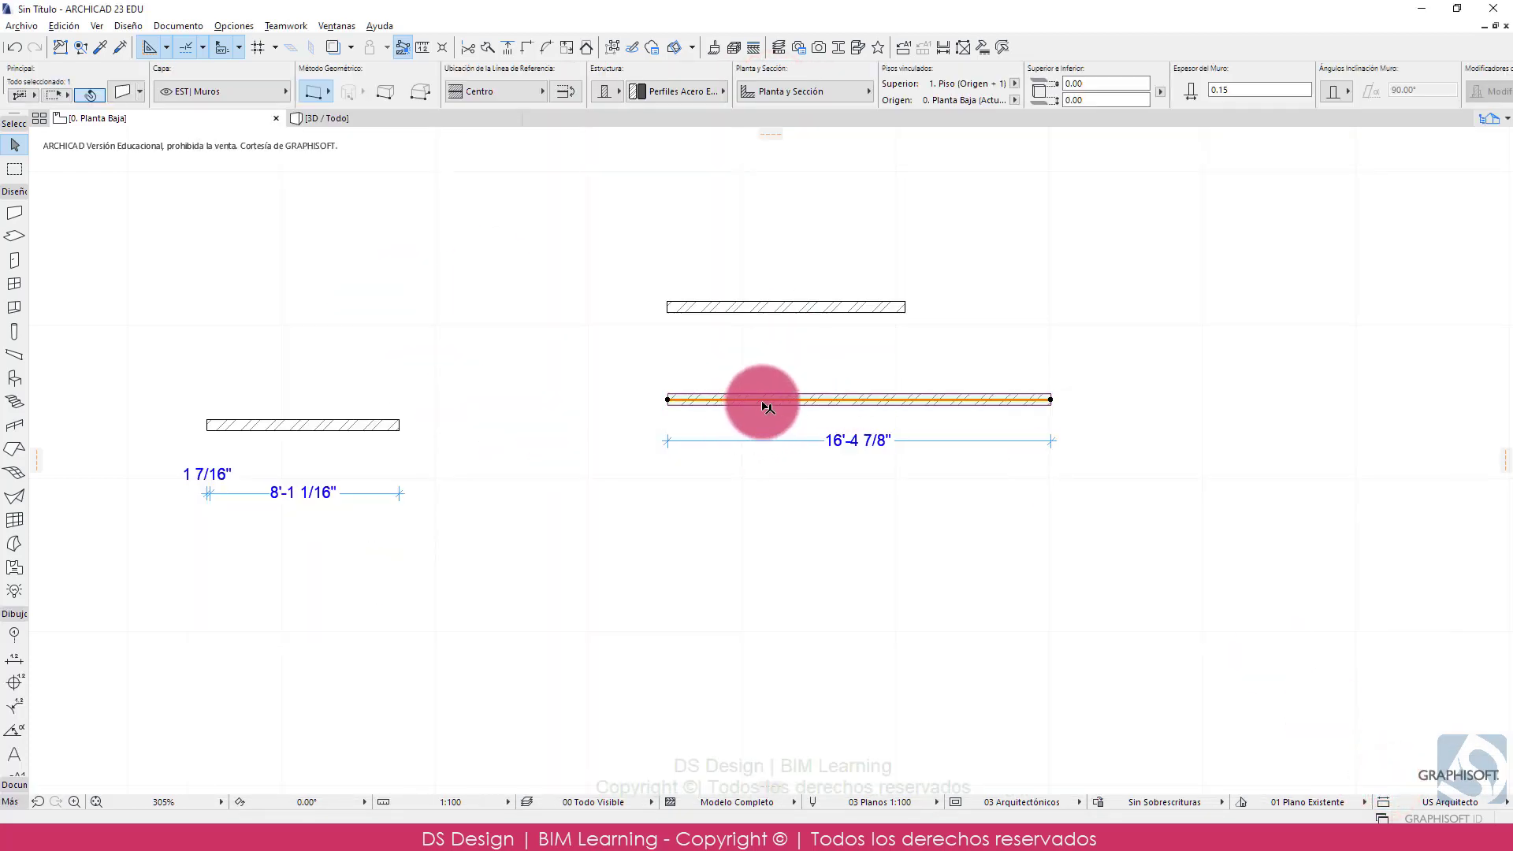
pyautogui.scroll(6, 787, 410)
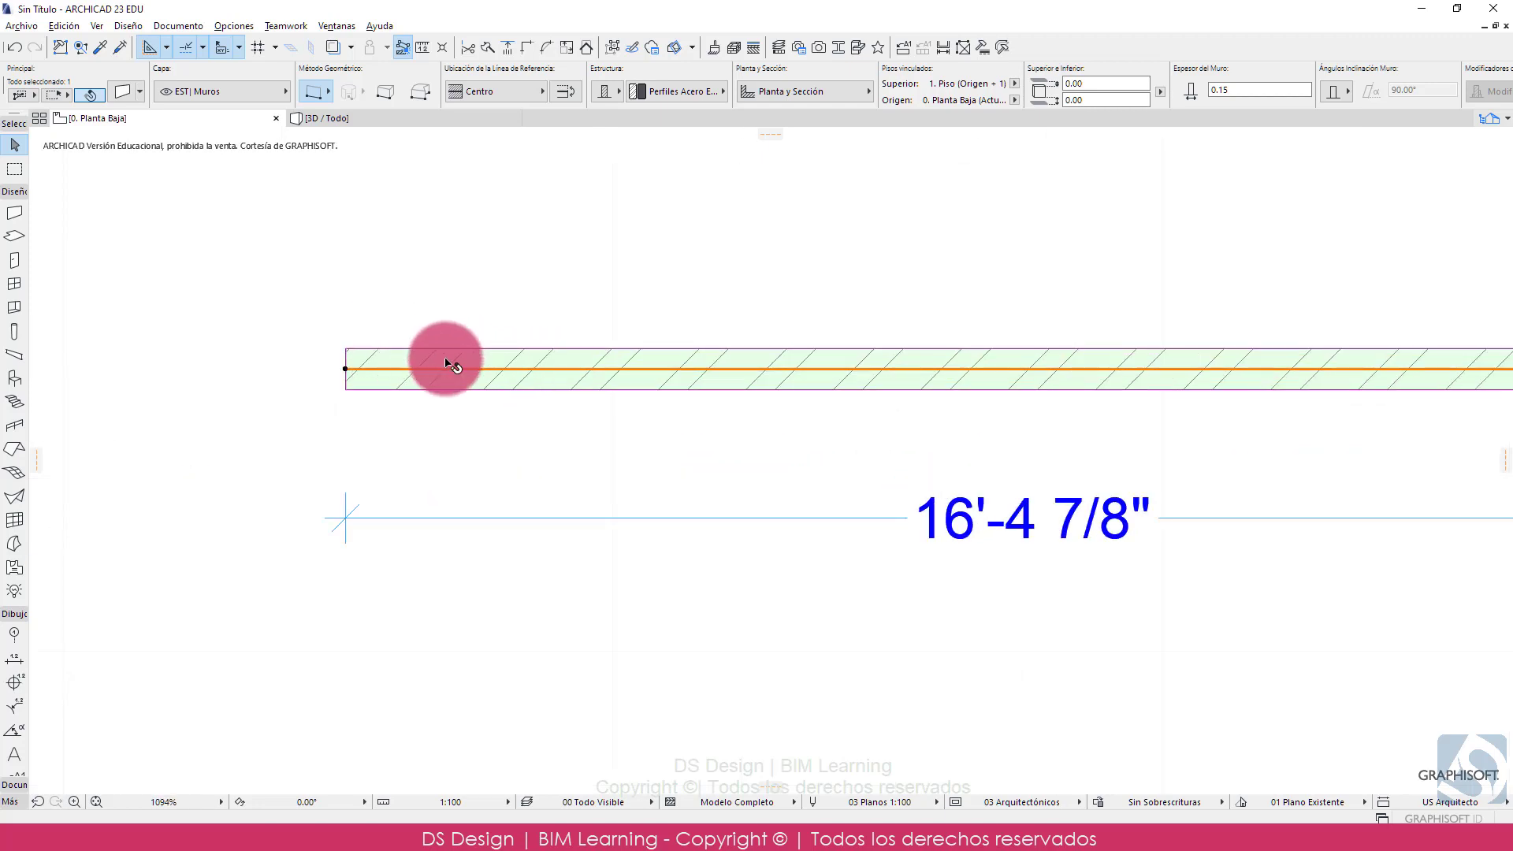
pyautogui.scroll(-3, 520, 434)
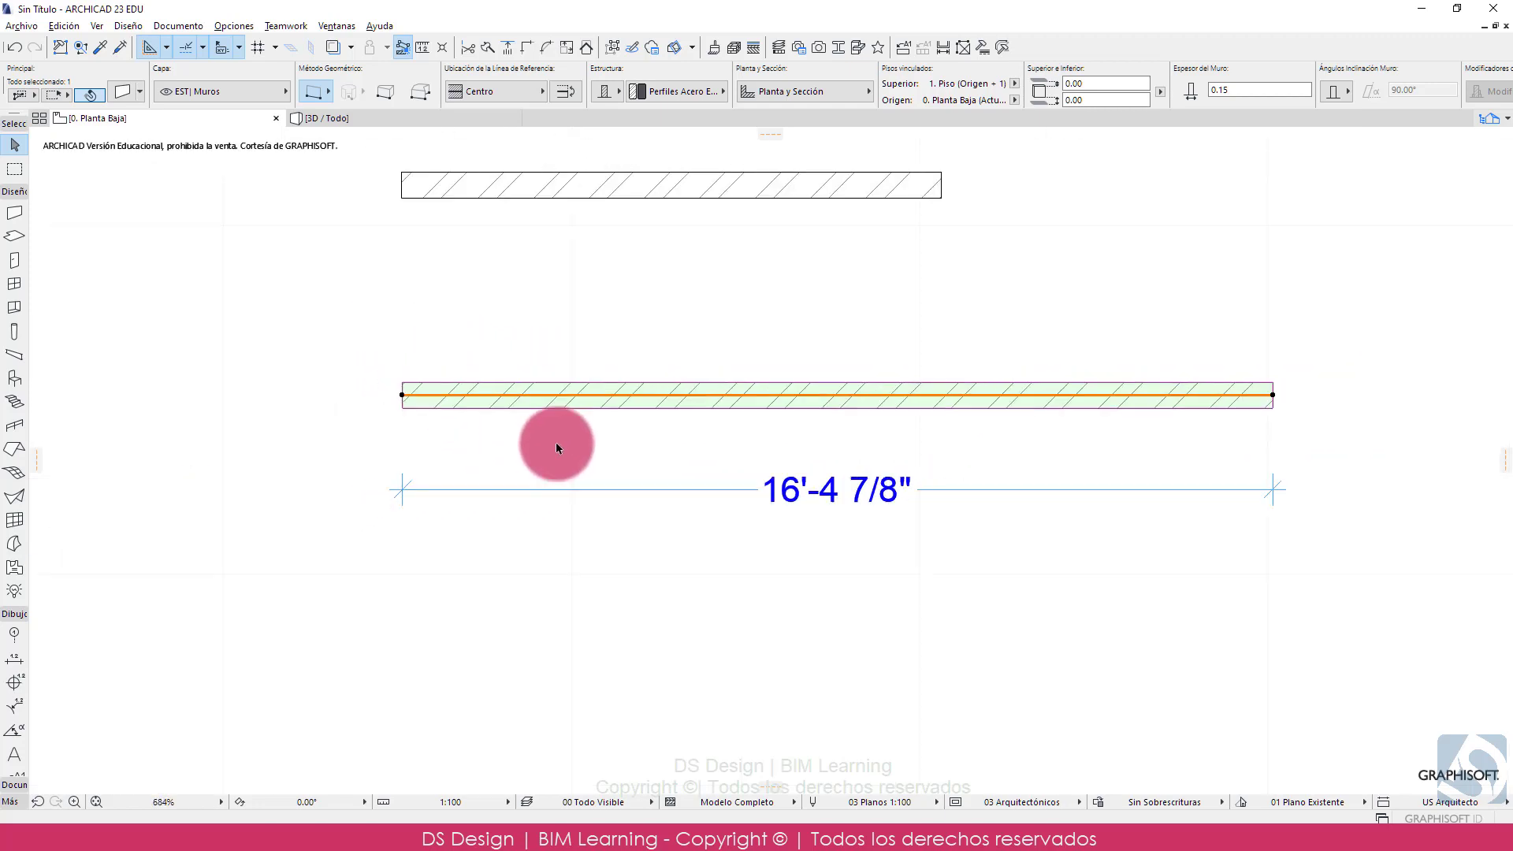
# - Review the user preference pages of Entorno de Trabajo, from tracker and coordinate input through model rebuild, publisher and redraw to Opciones En-Pantalla
pyautogui.click(249, 26)
pyautogui.moveTo(313, 193)
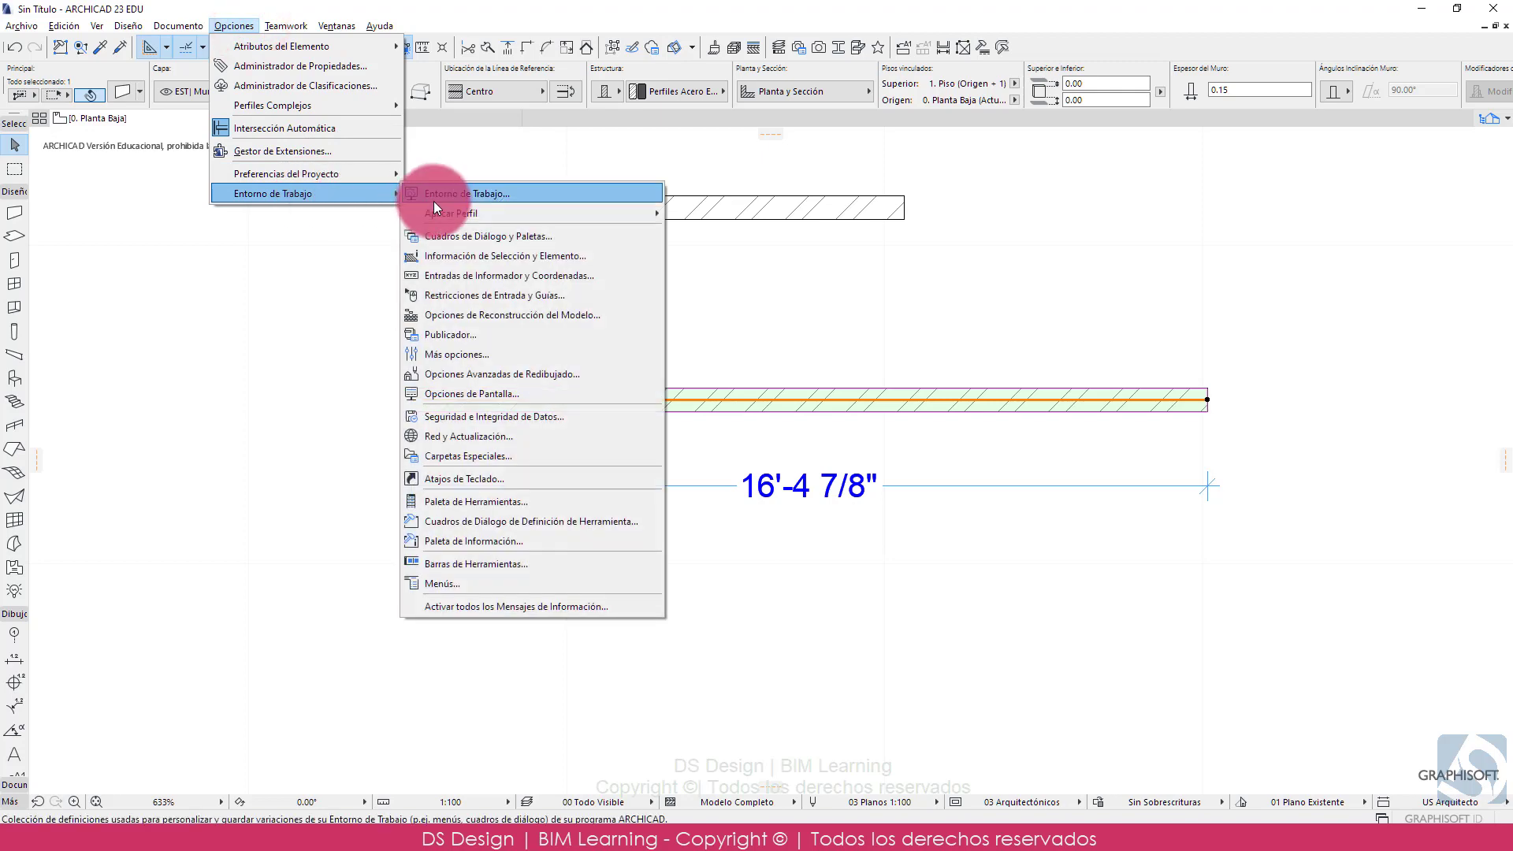
pyautogui.click(434, 201)
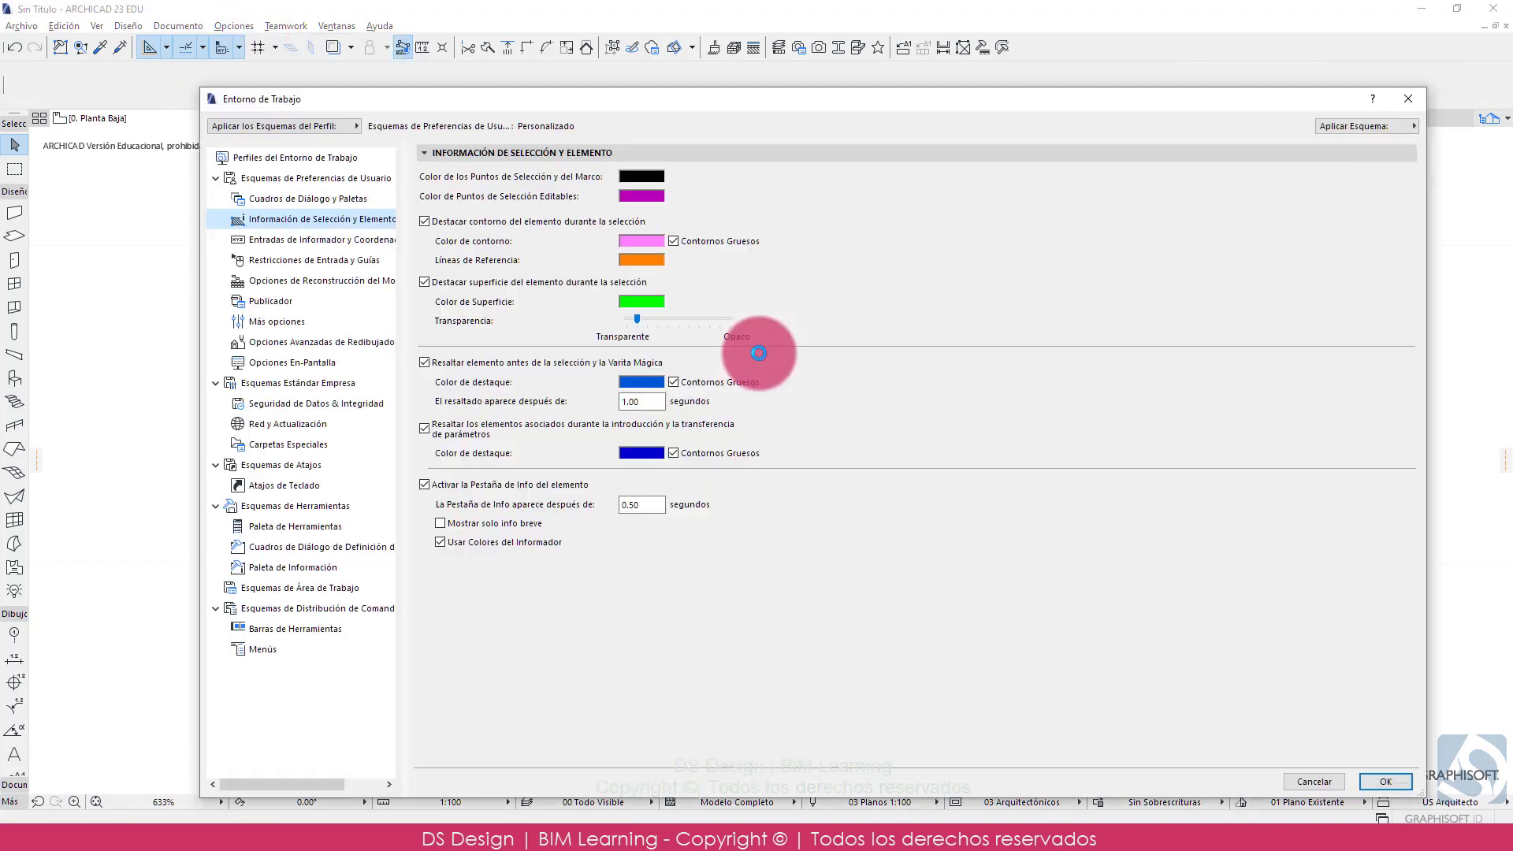
pyautogui.click(310, 241)
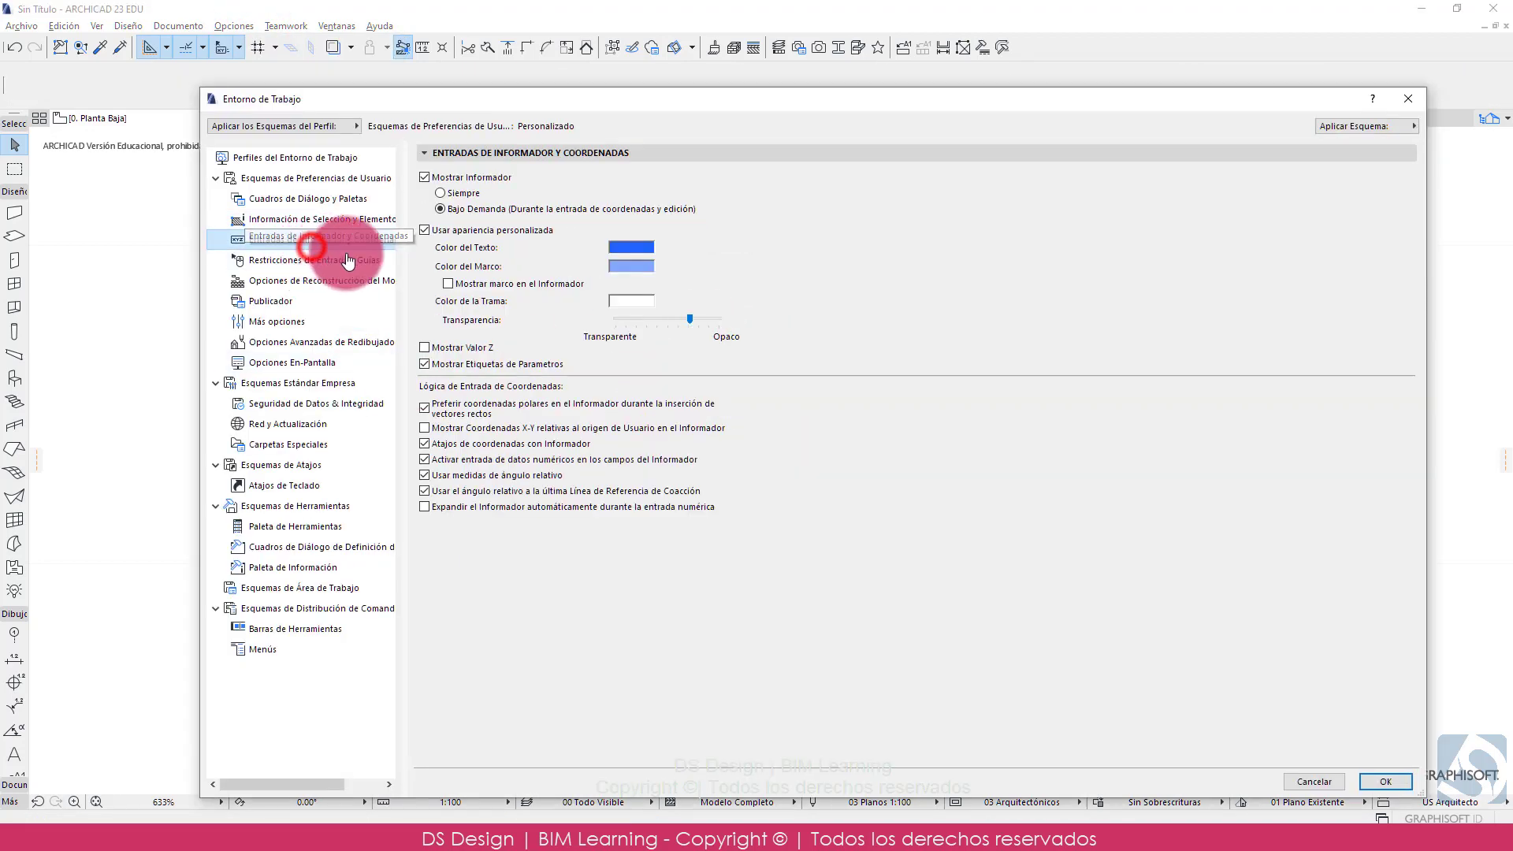
pyautogui.click(337, 282)
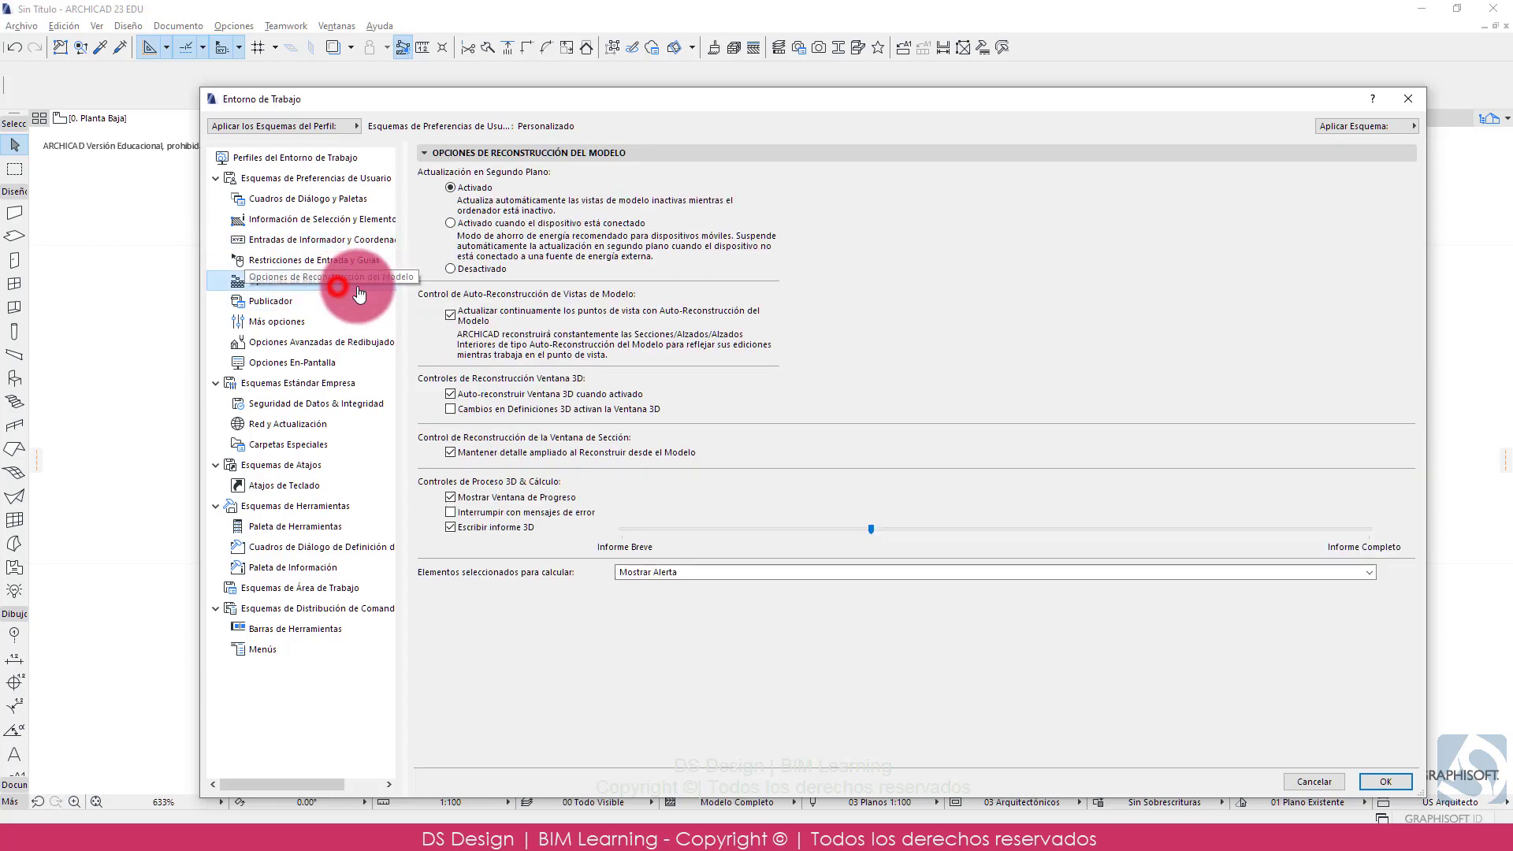
pyautogui.click(350, 306)
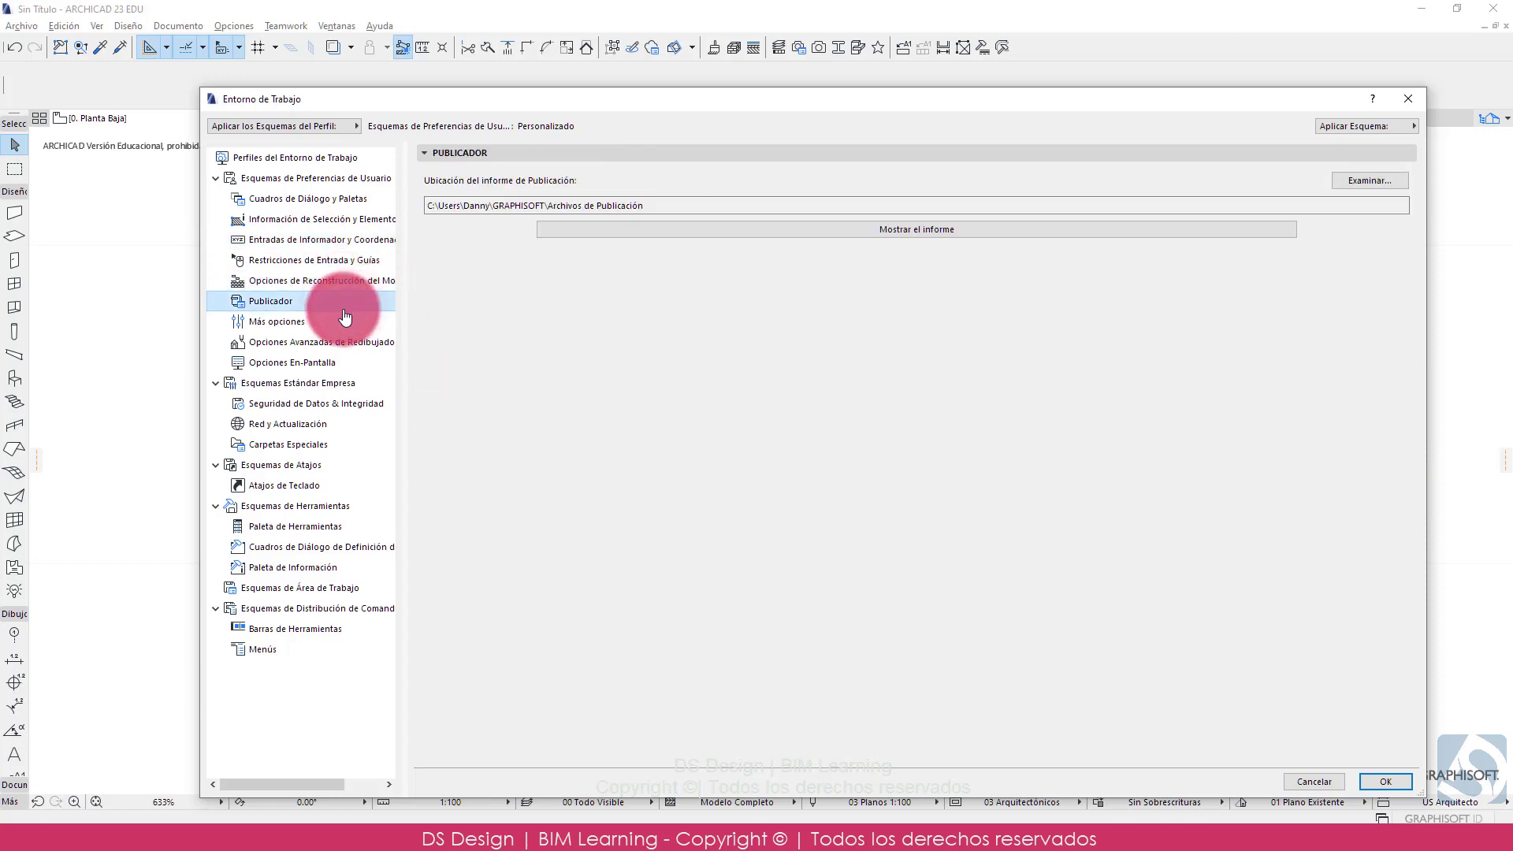
pyautogui.click(329, 325)
pyautogui.click(323, 342)
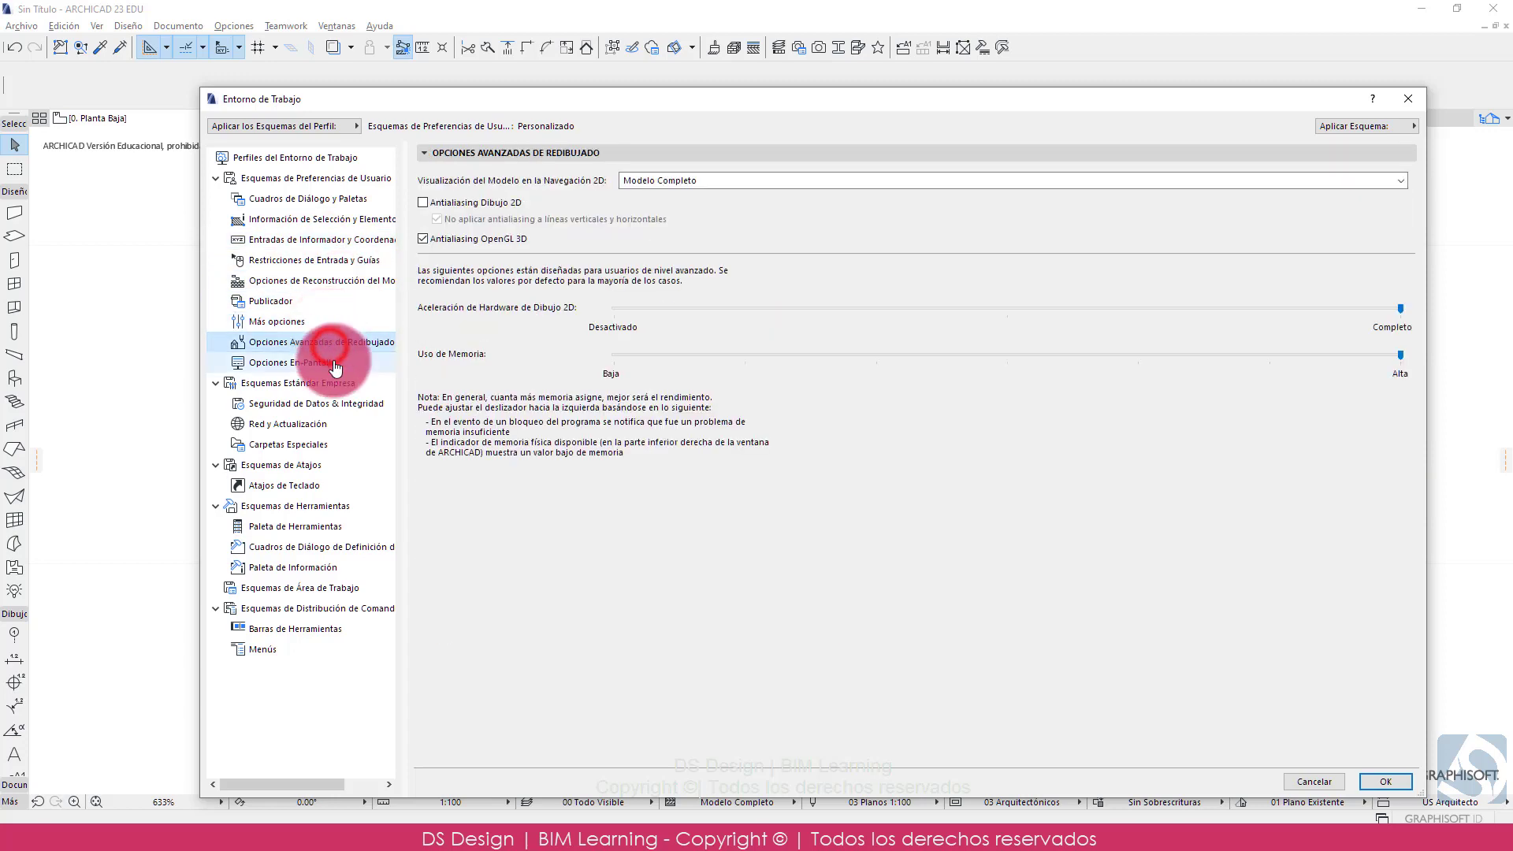
pyautogui.click(334, 364)
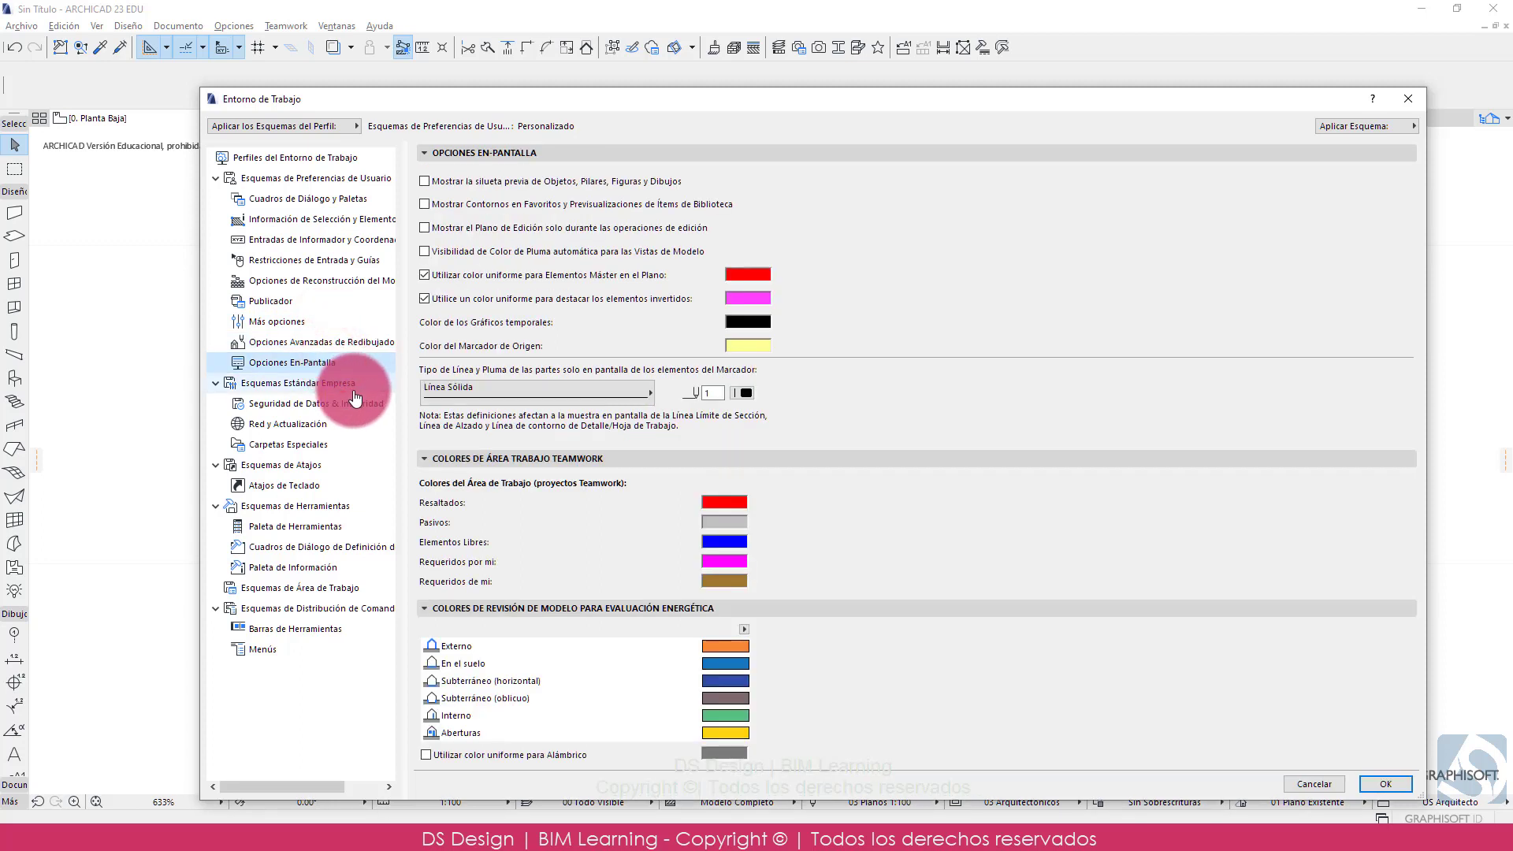
# - Review the company standard and shortcut schemes, and show the Atajos de Teclado customization options
pyautogui.click(352, 387)
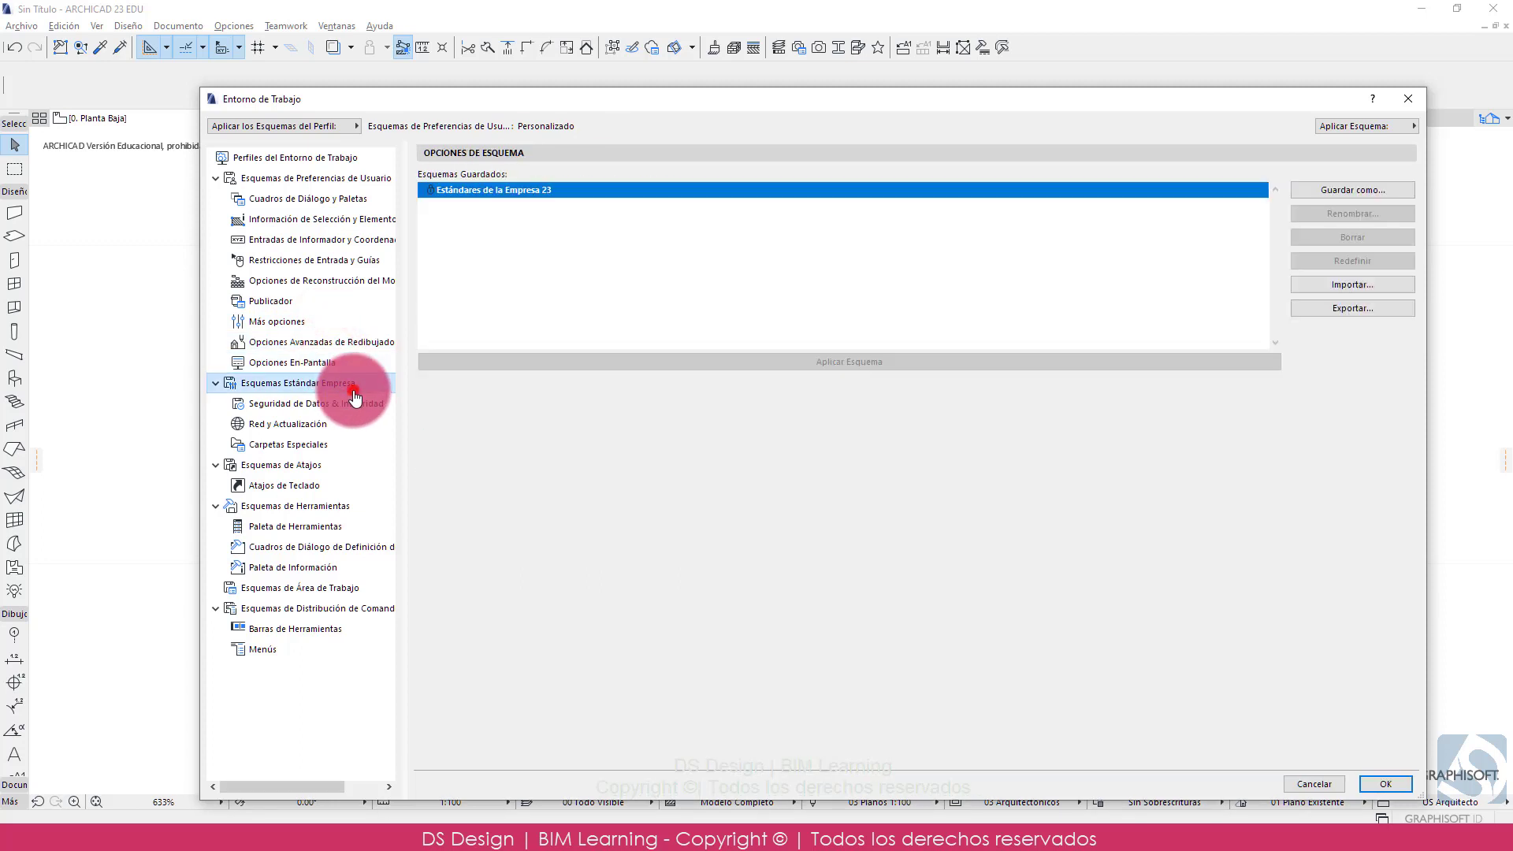
pyautogui.click(311, 467)
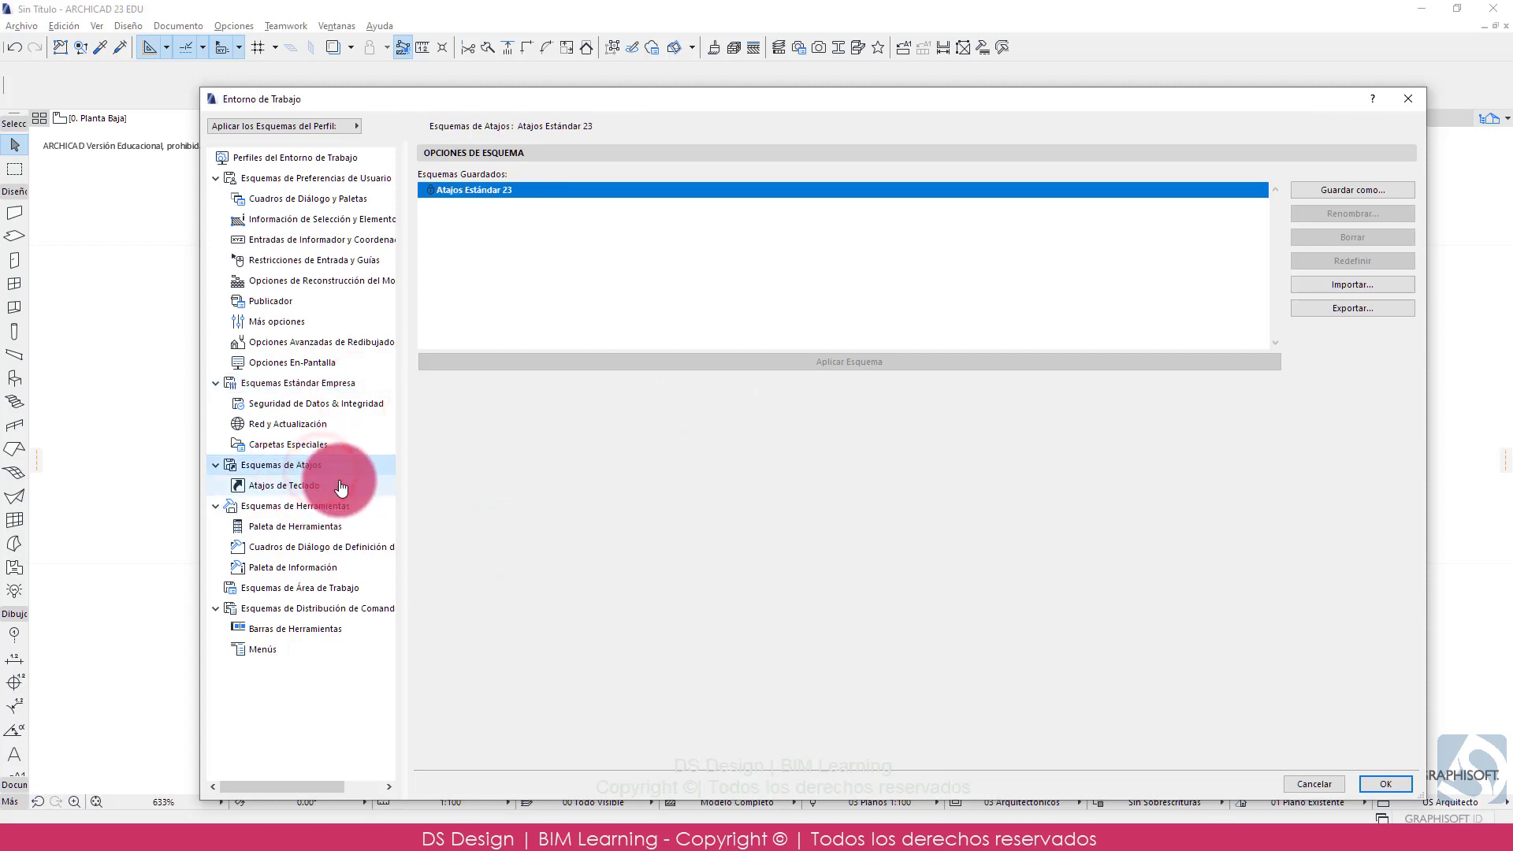
pyautogui.click(340, 487)
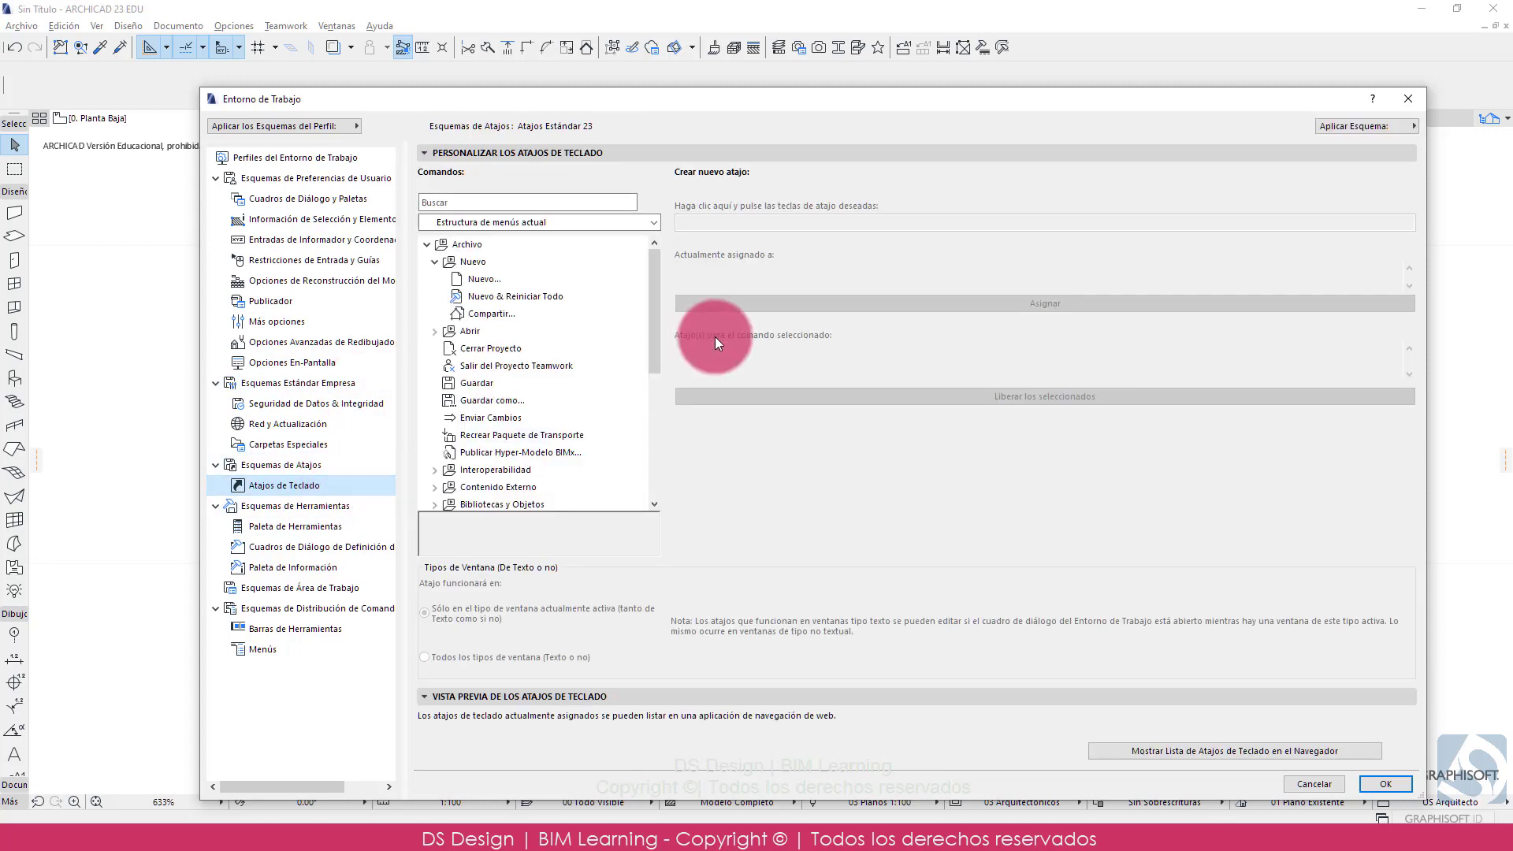
pyautogui.scroll(-1, 558, 359)
pyautogui.scroll(1, 557, 331)
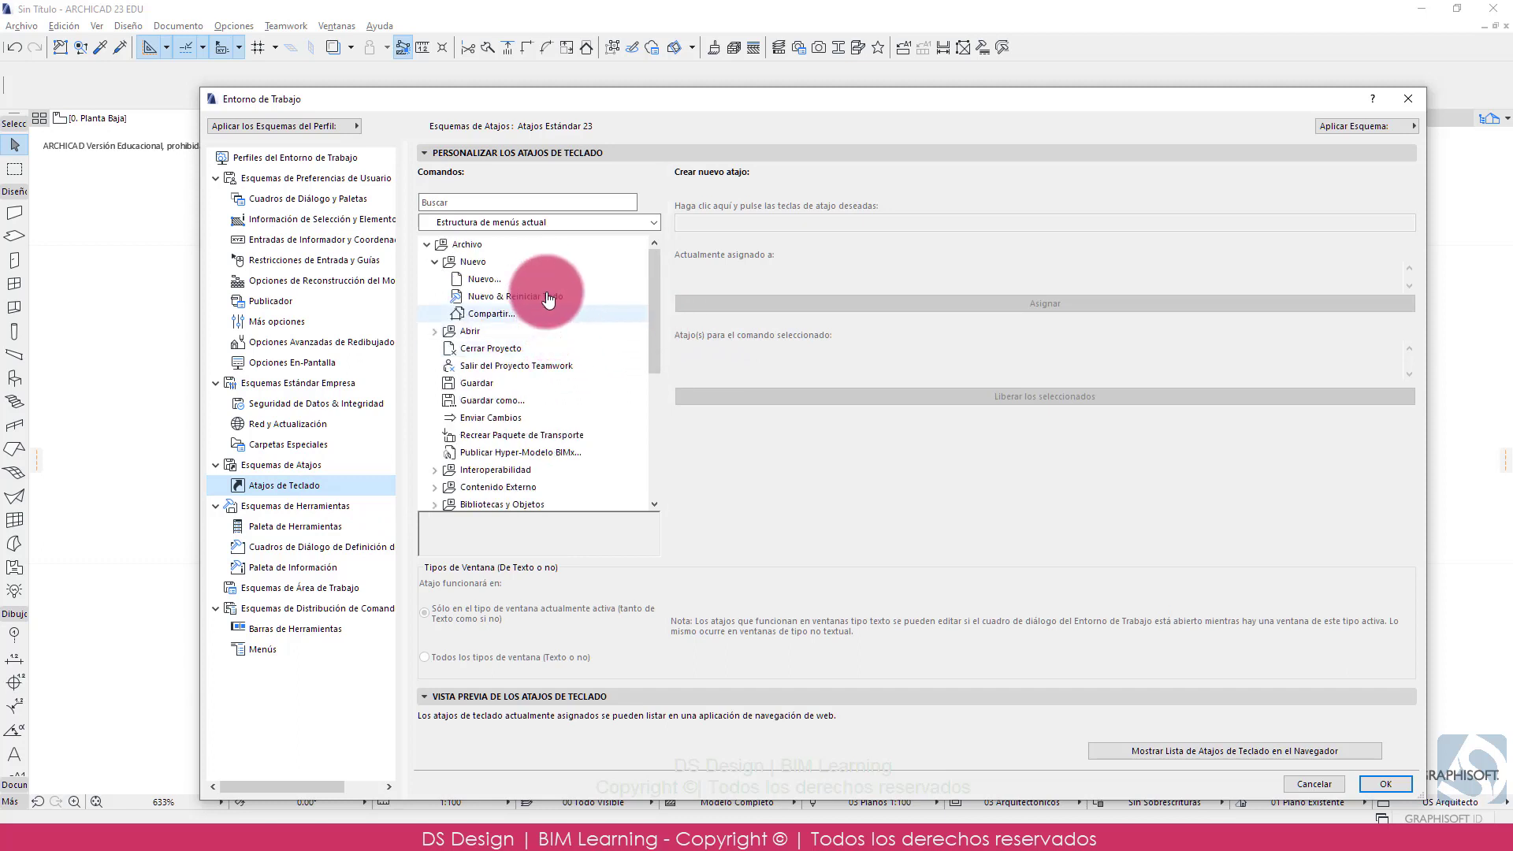
# - Check the keyboard shortcuts assigned to the Nuevo and Nuevo & Reiniciar Todo commands under Archivo
pyautogui.click(509, 247)
pyautogui.click(502, 265)
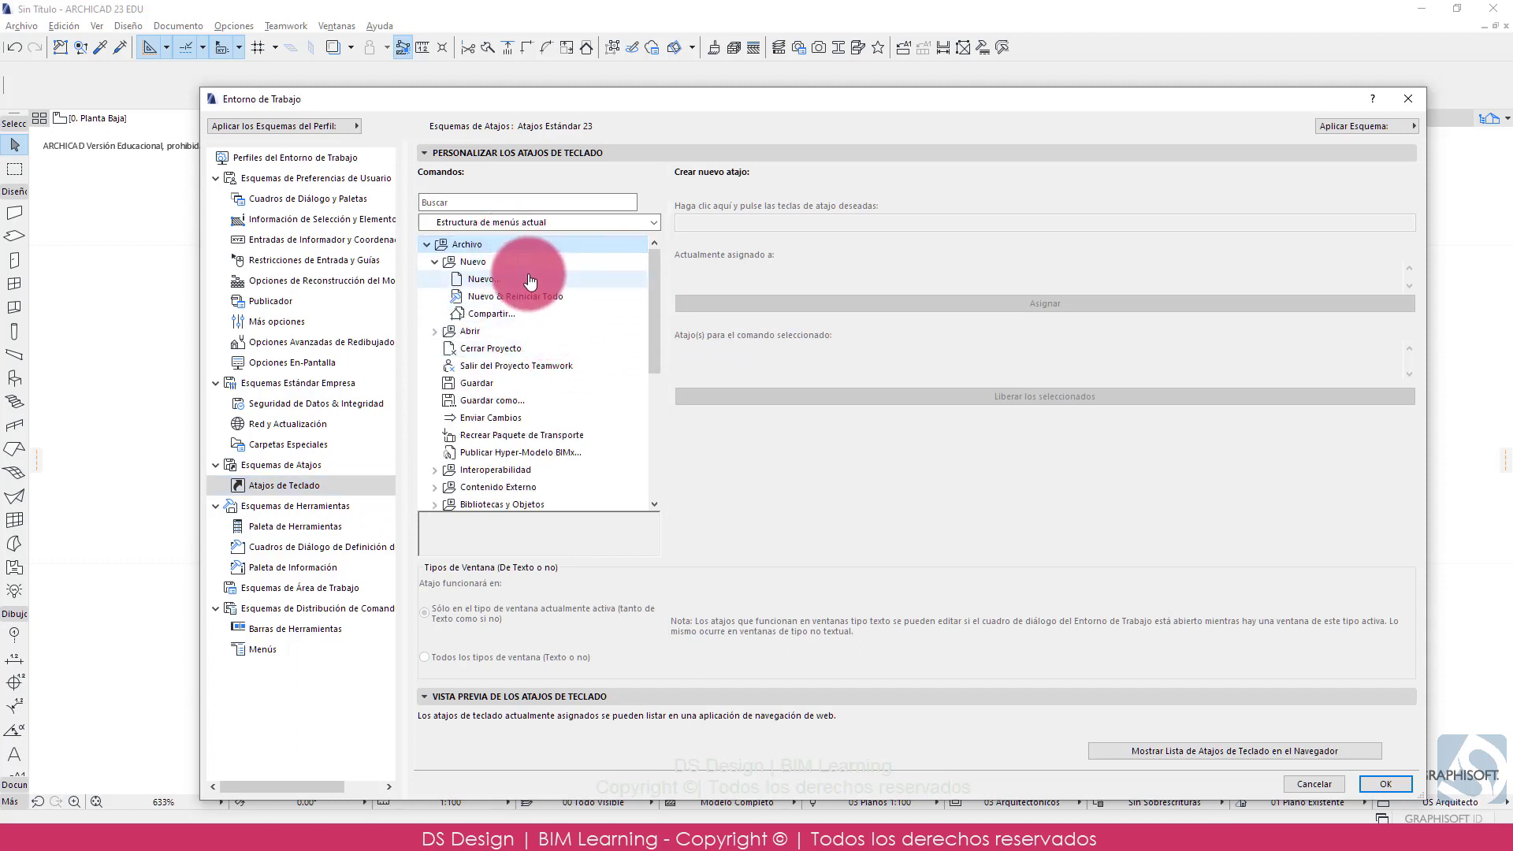
pyautogui.click(504, 281)
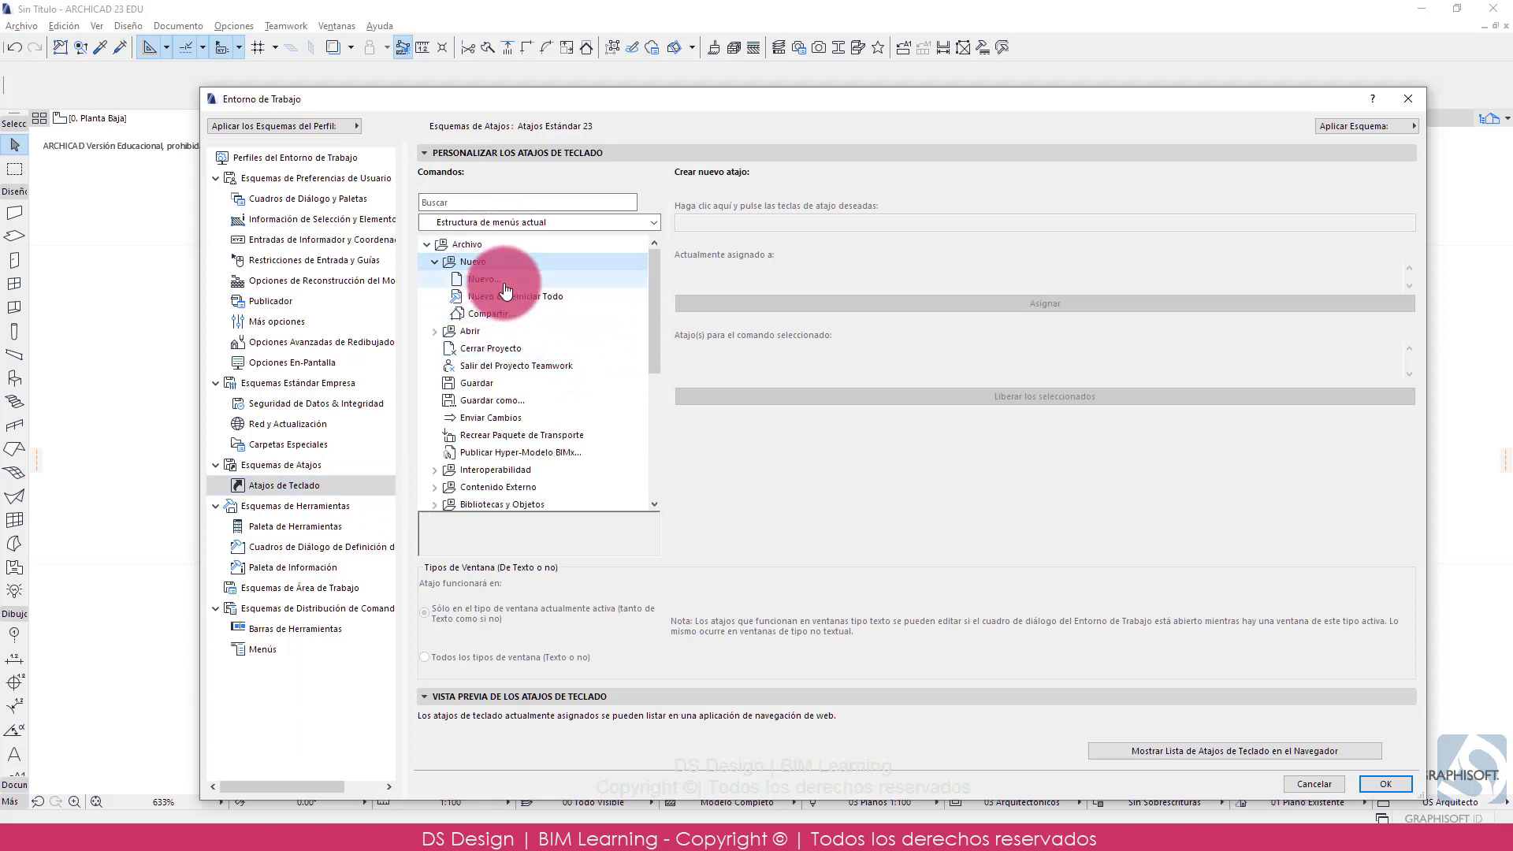
pyautogui.click(726, 353)
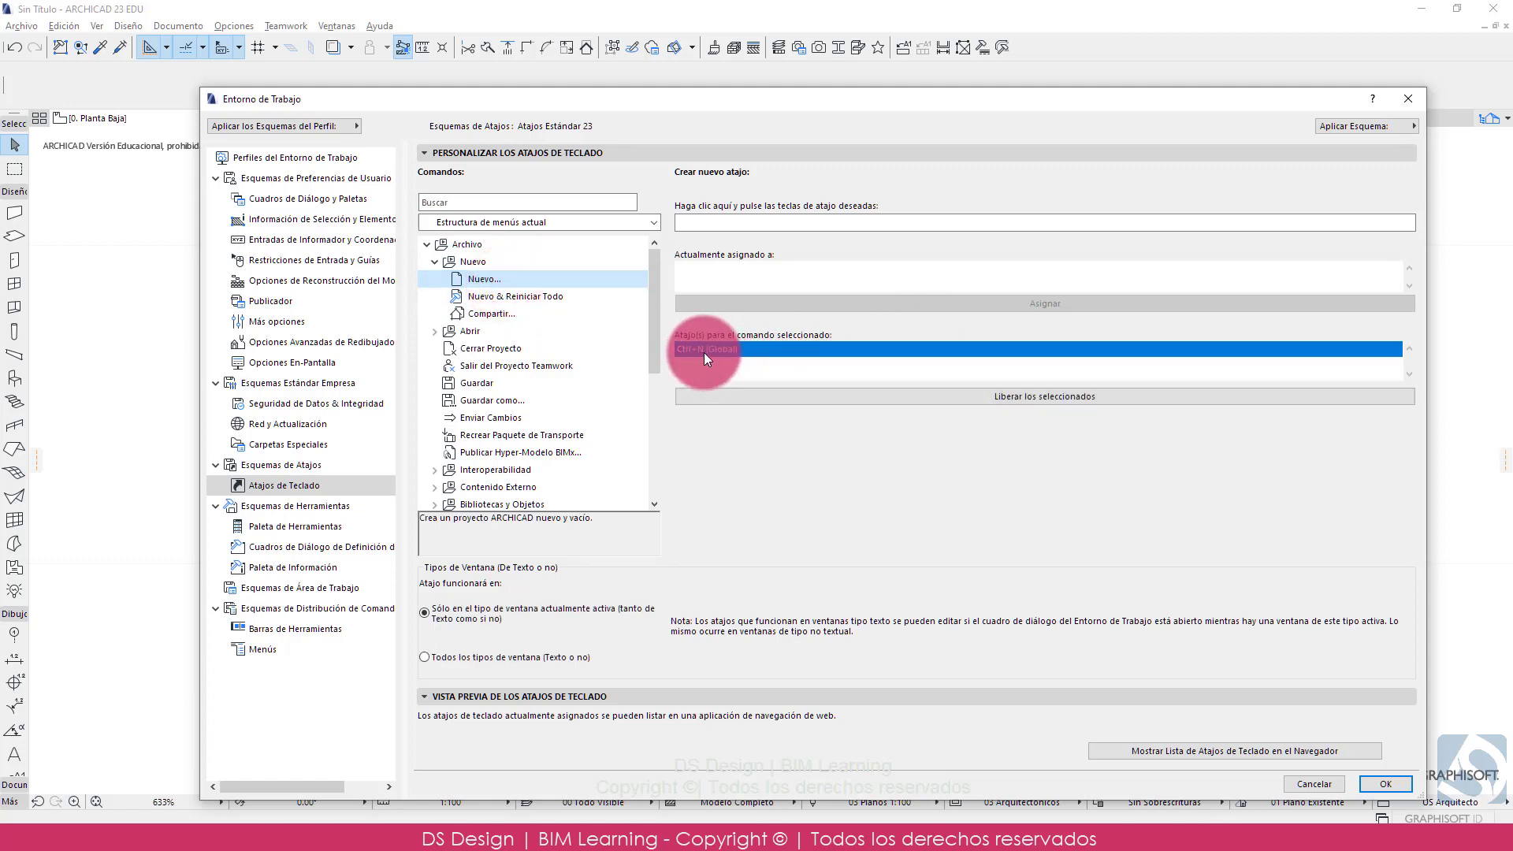
pyautogui.click(512, 298)
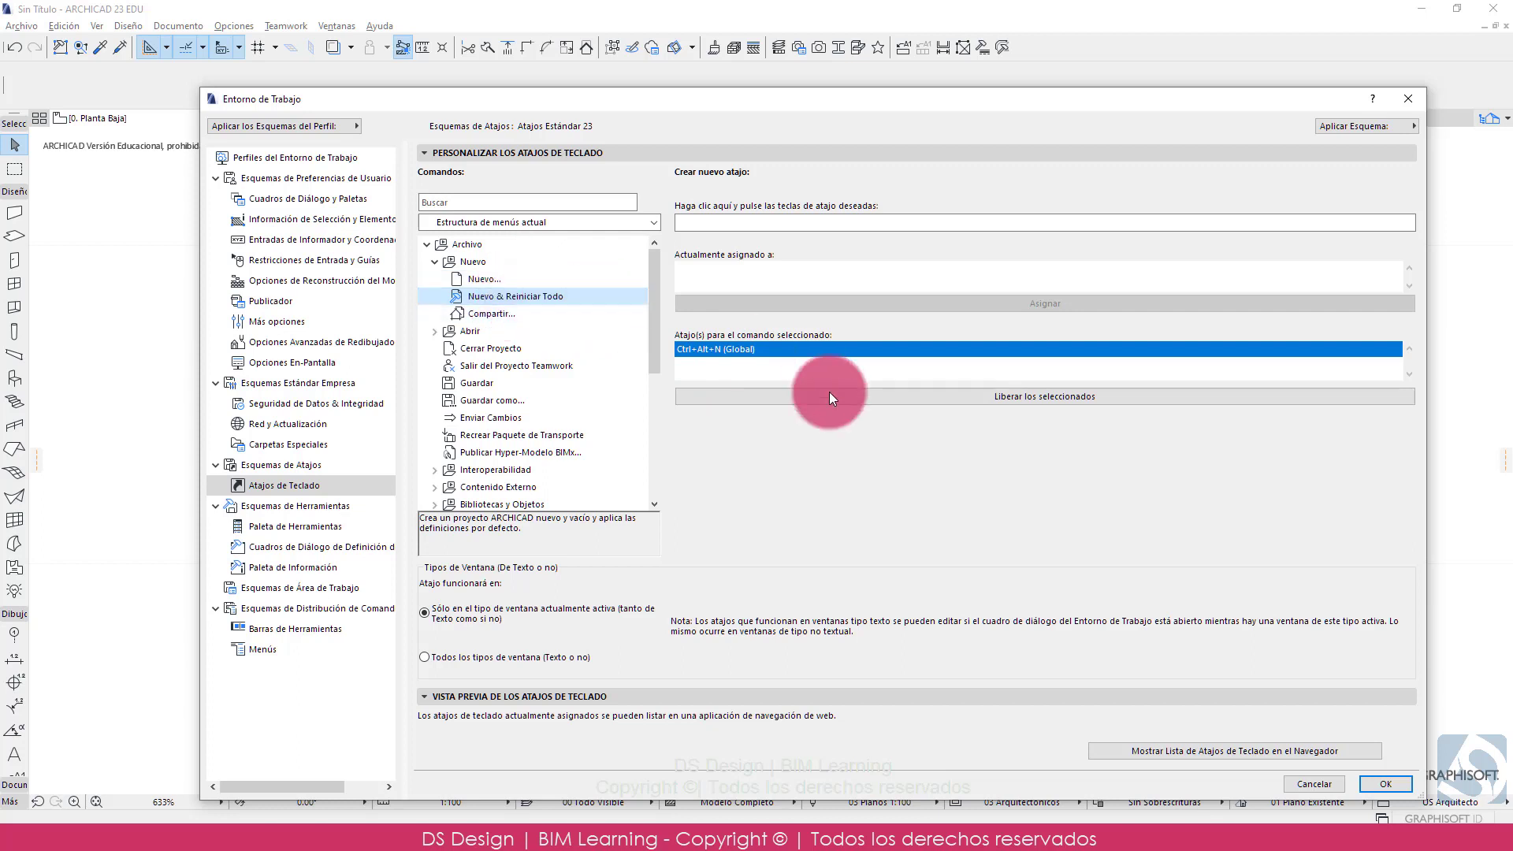
# - Check the shortcuts assigned to Compartir, Cerrar Proyecto, Salir del Proyecto Teamwork, Guardar and Guardar como under Archivo
pyautogui.click(513, 315)
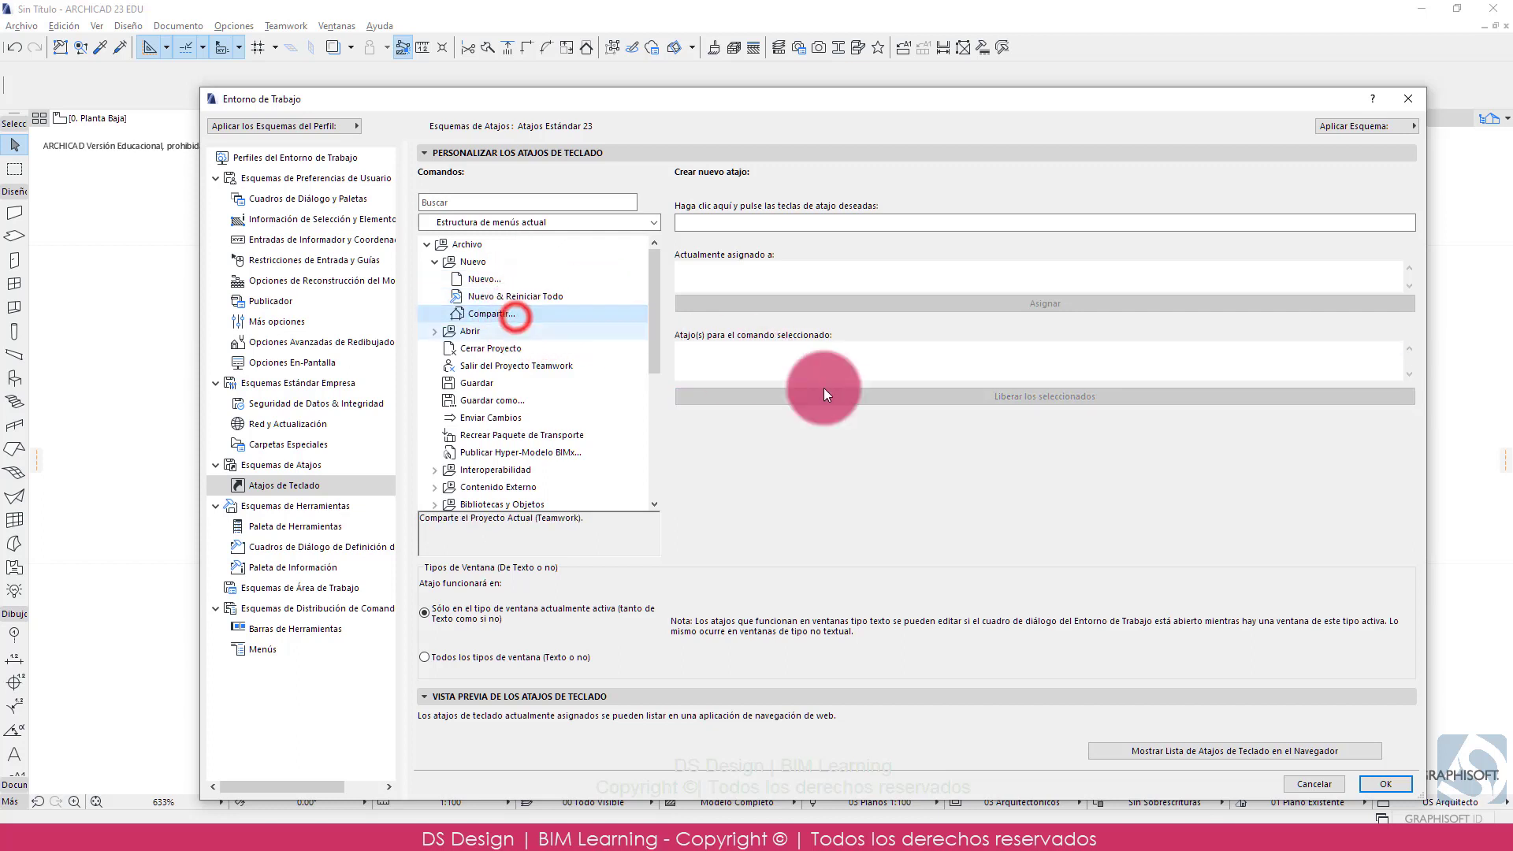
pyautogui.click(760, 351)
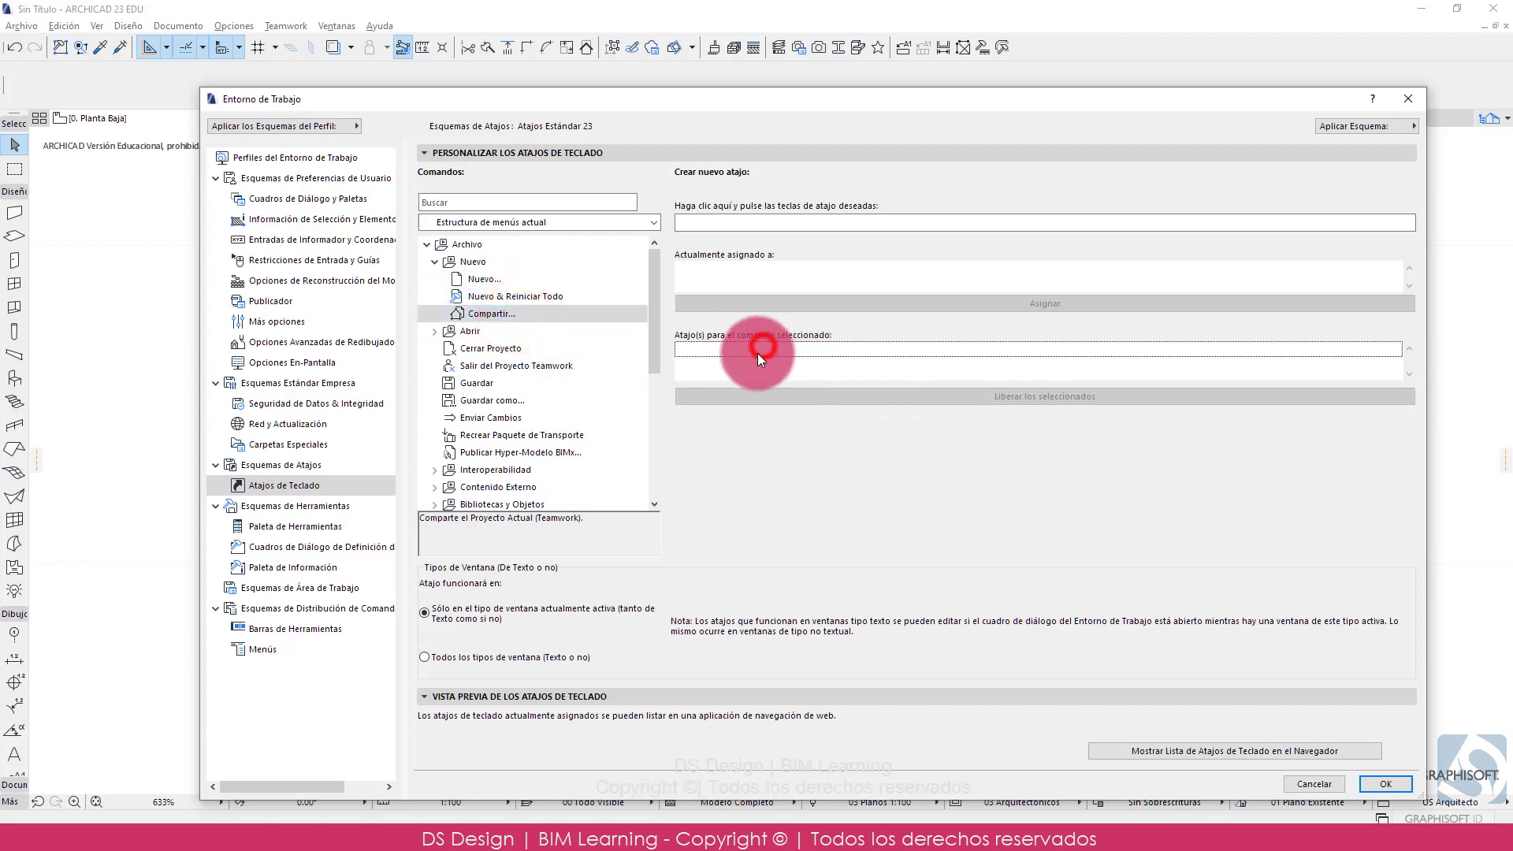
pyautogui.click(513, 353)
pyautogui.click(507, 366)
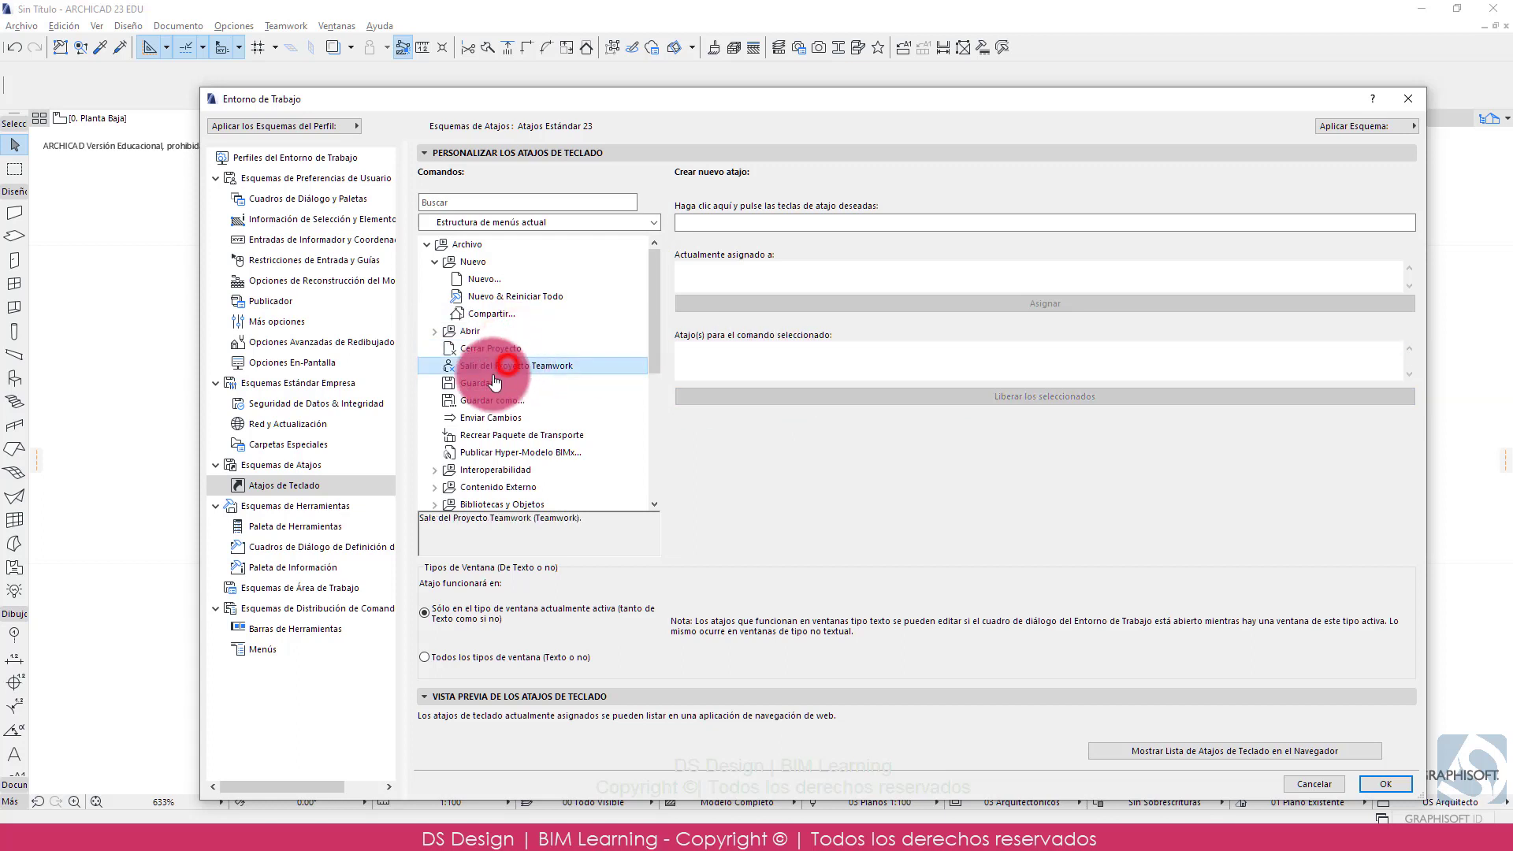
pyautogui.click(495, 382)
pyautogui.click(497, 400)
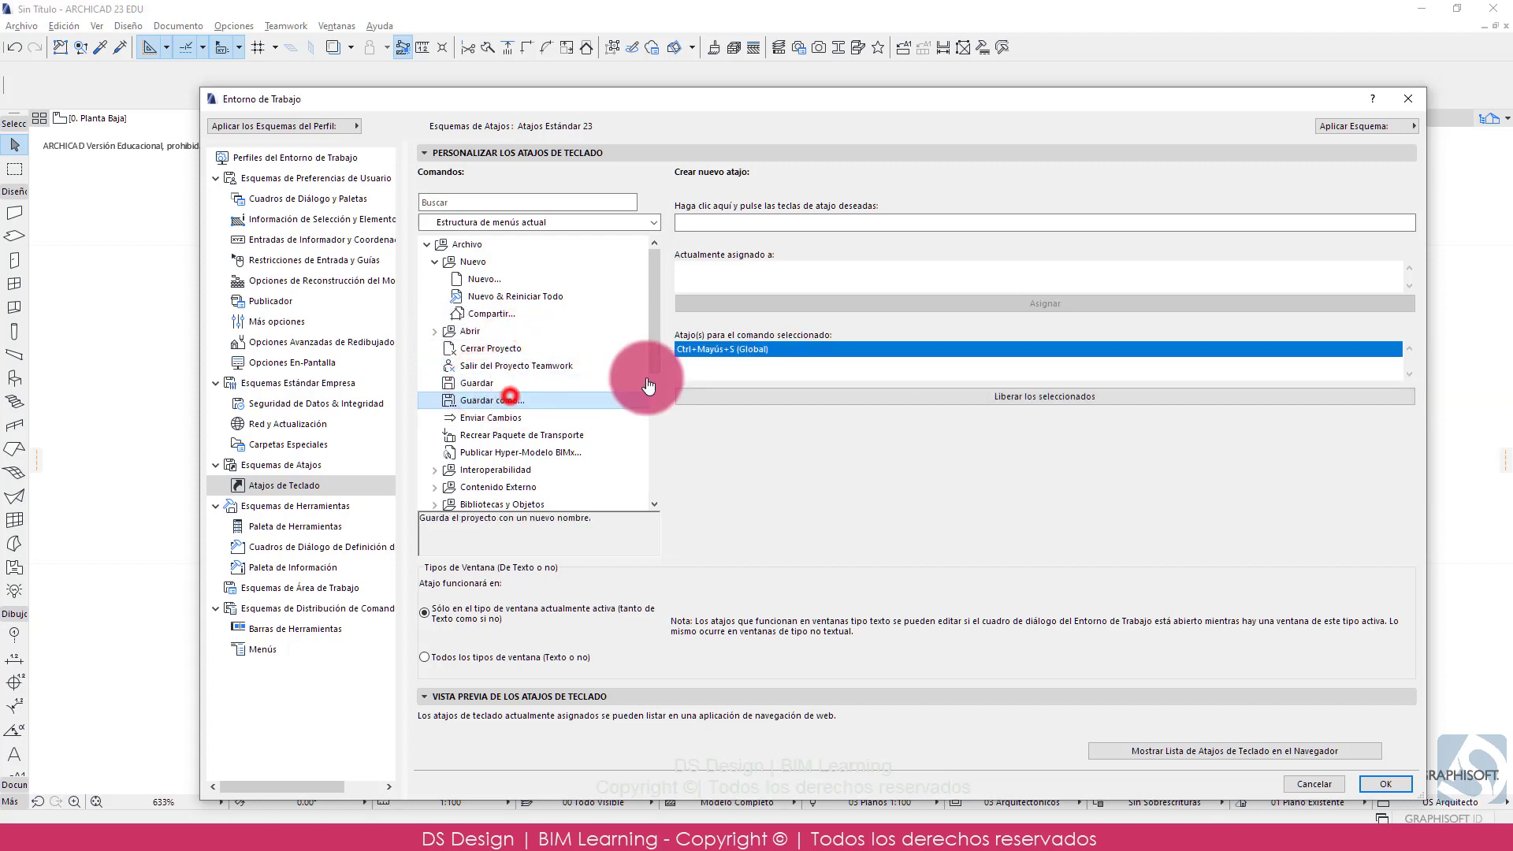
pyautogui.click(714, 368)
pyautogui.scroll(-5, 536, 379)
pyautogui.scroll(5, 536, 378)
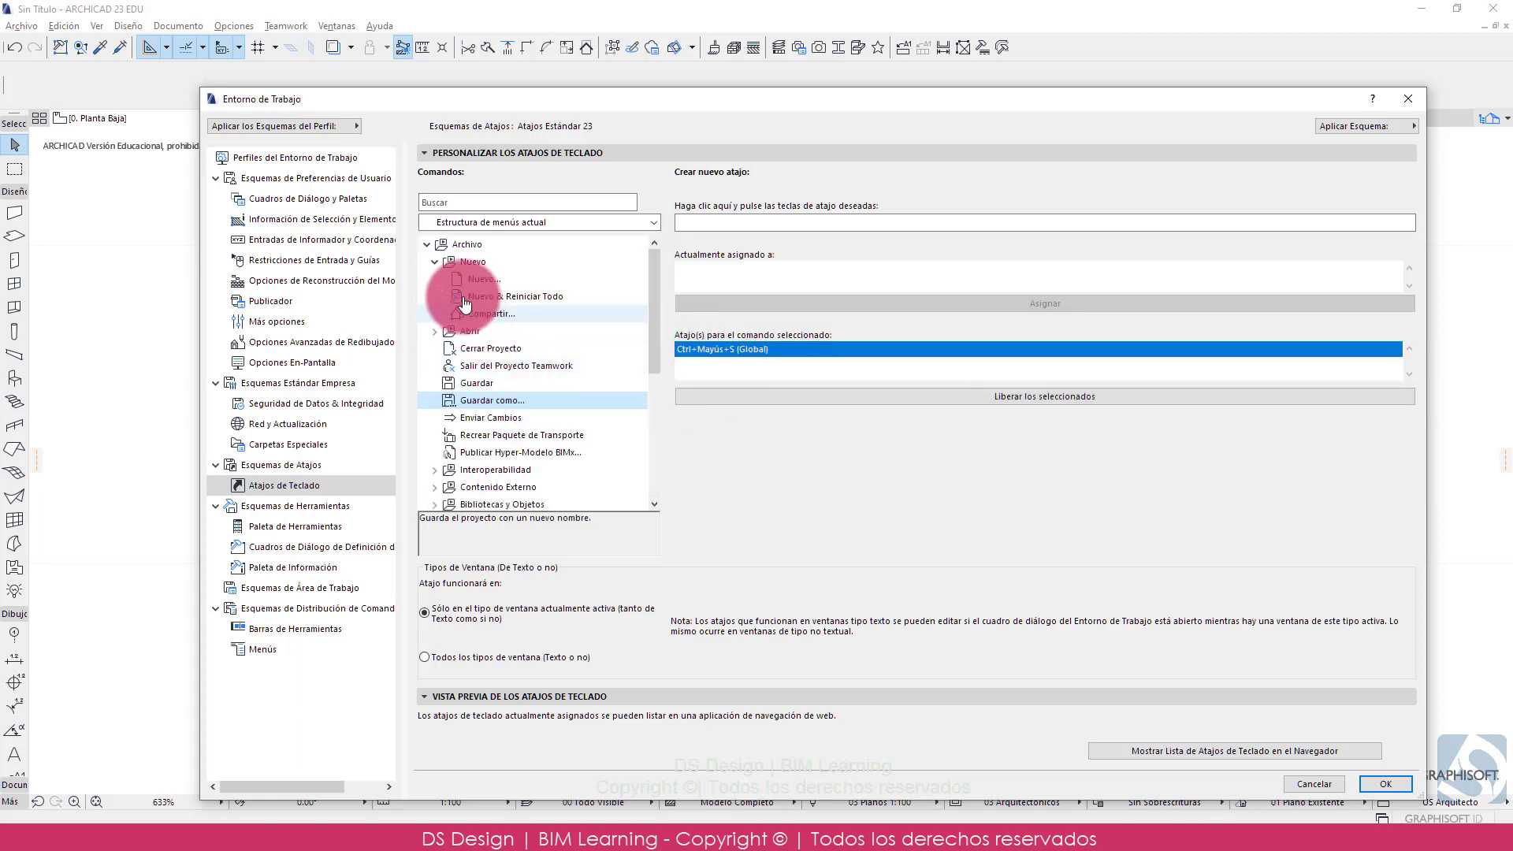
# - Check the shortcuts assigned to Definiciones de Pisos and Editar Elementos por Pisos in the Diseño command group
pyautogui.click(427, 244)
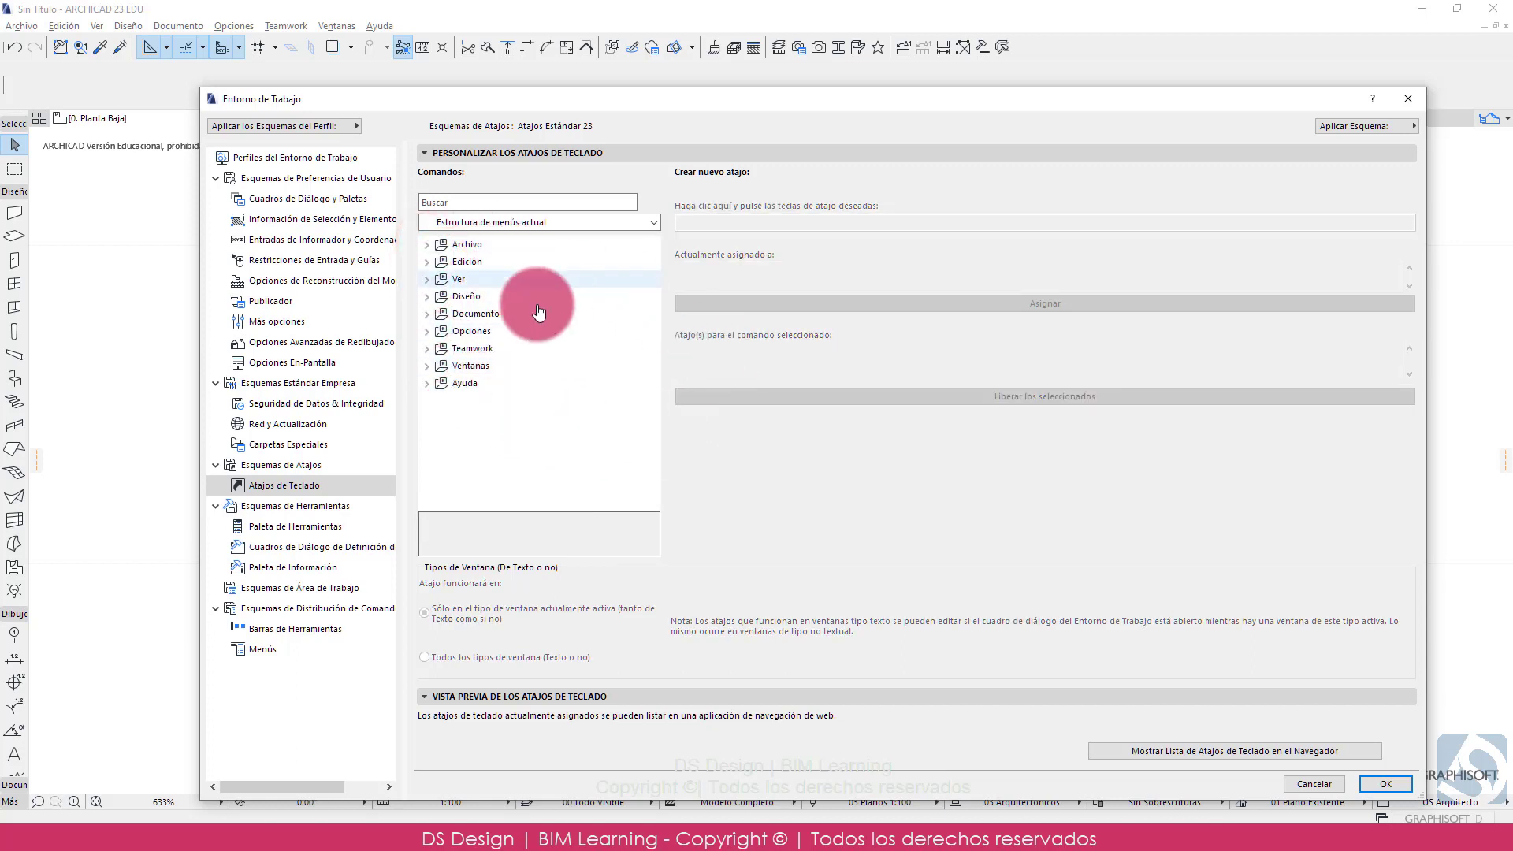
pyautogui.click(426, 300)
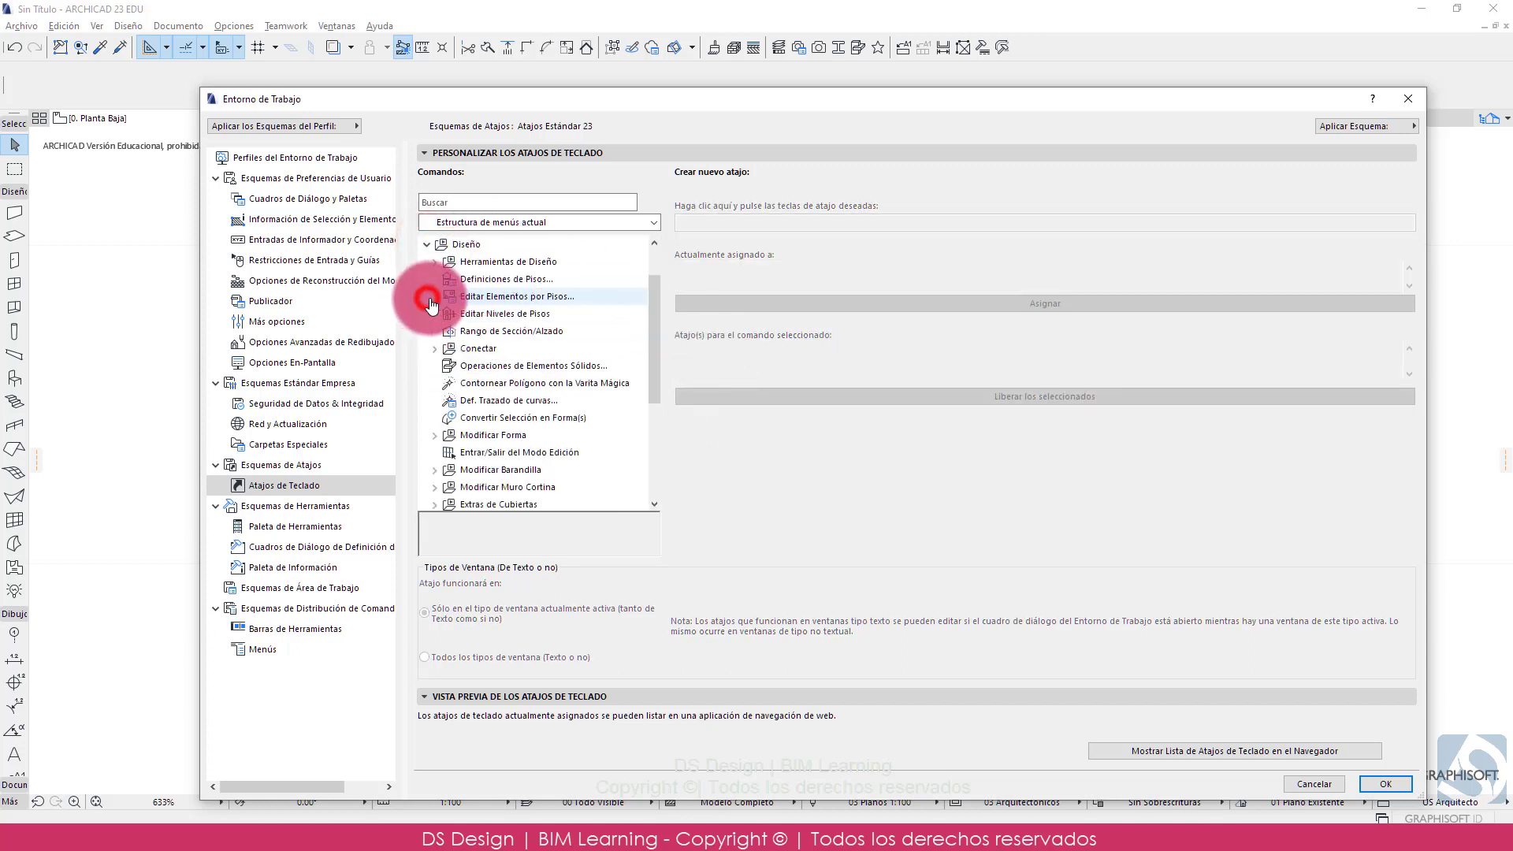
pyautogui.click(536, 281)
pyautogui.click(722, 348)
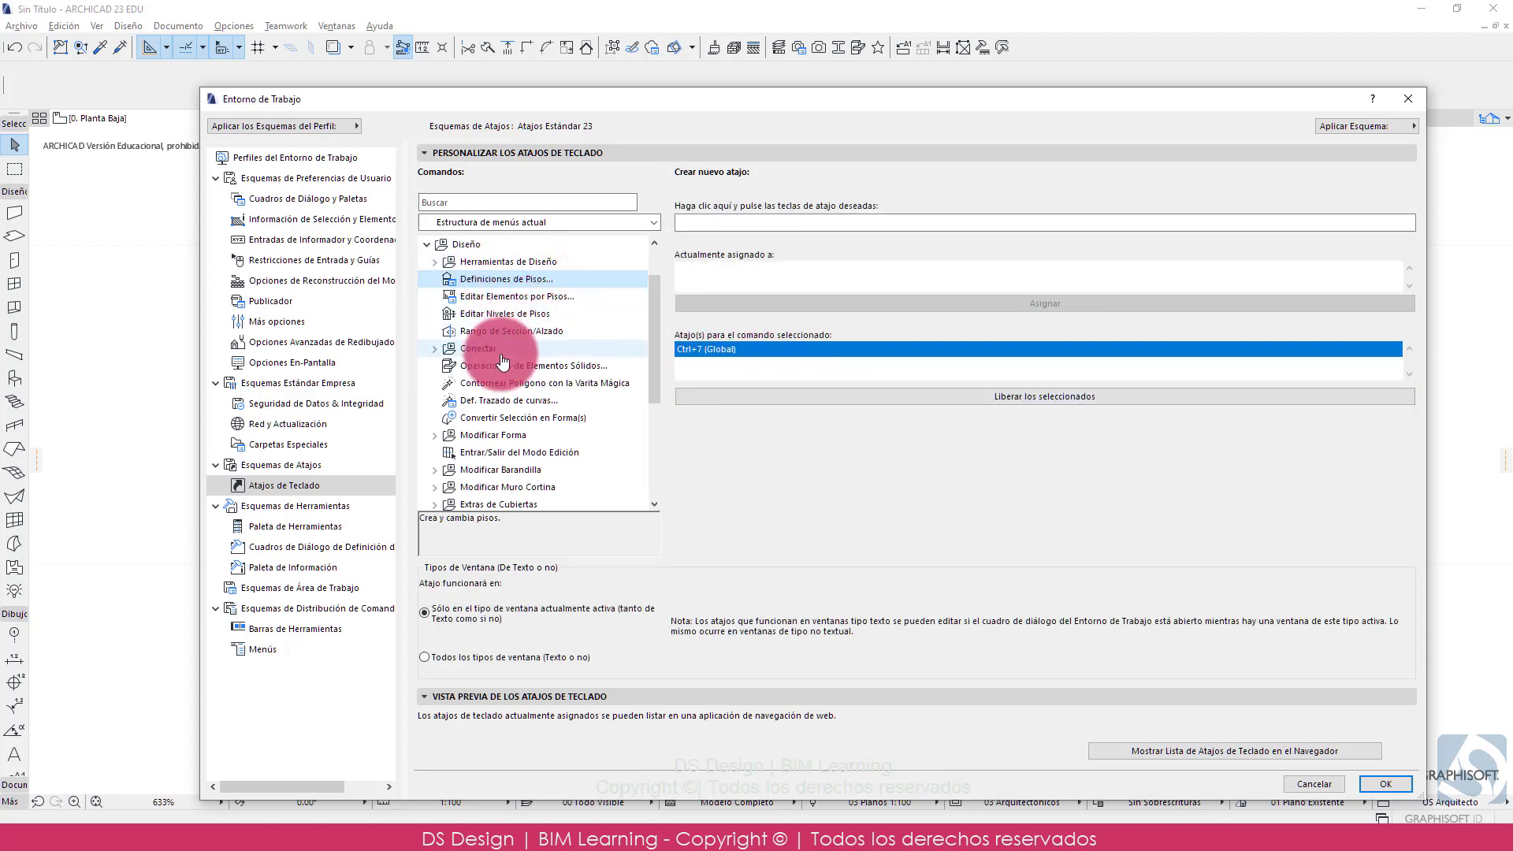
pyautogui.click(497, 297)
pyautogui.click(751, 356)
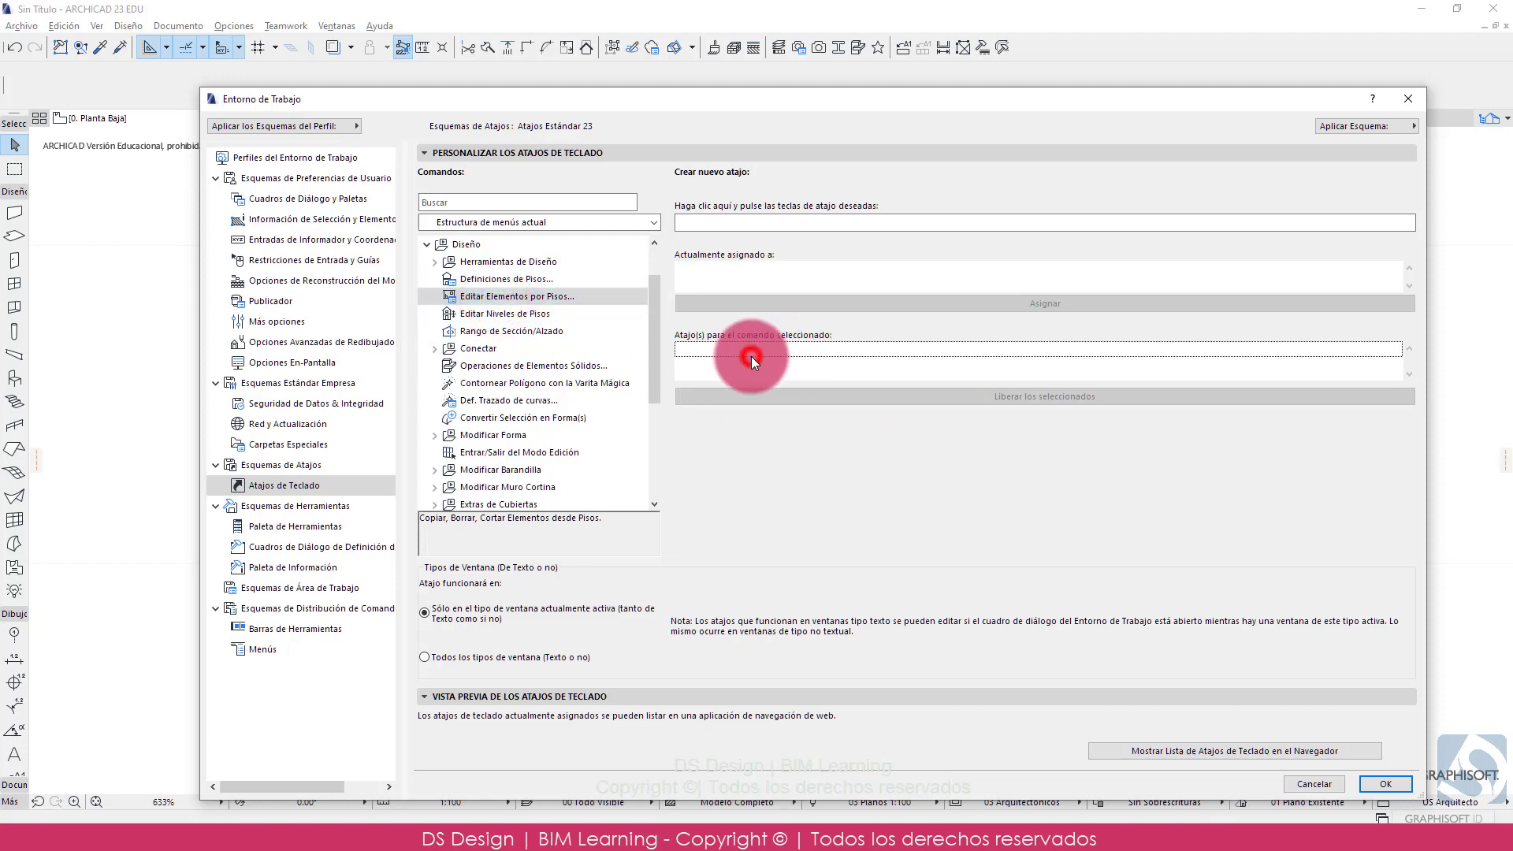
pyautogui.scroll(1, 642, 260)
pyautogui.click(428, 297)
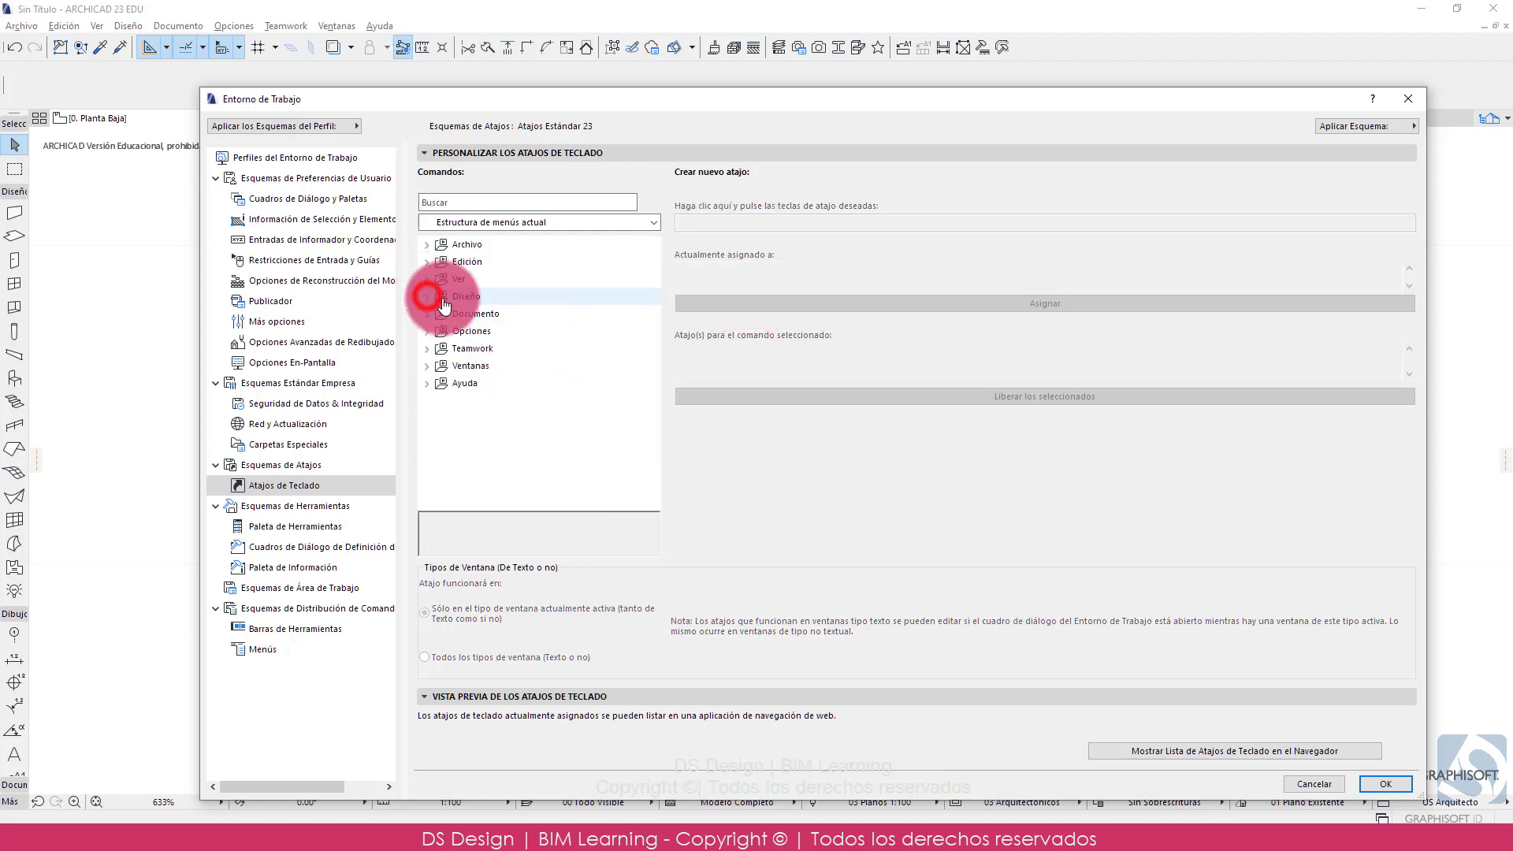
# - Check the shortcut for Copiar Patrón de Celda under Modificar Muro Cortina, and view the Conectar commands in the Diseño group
pyautogui.click(426, 296)
pyautogui.scroll(-3, 495, 379)
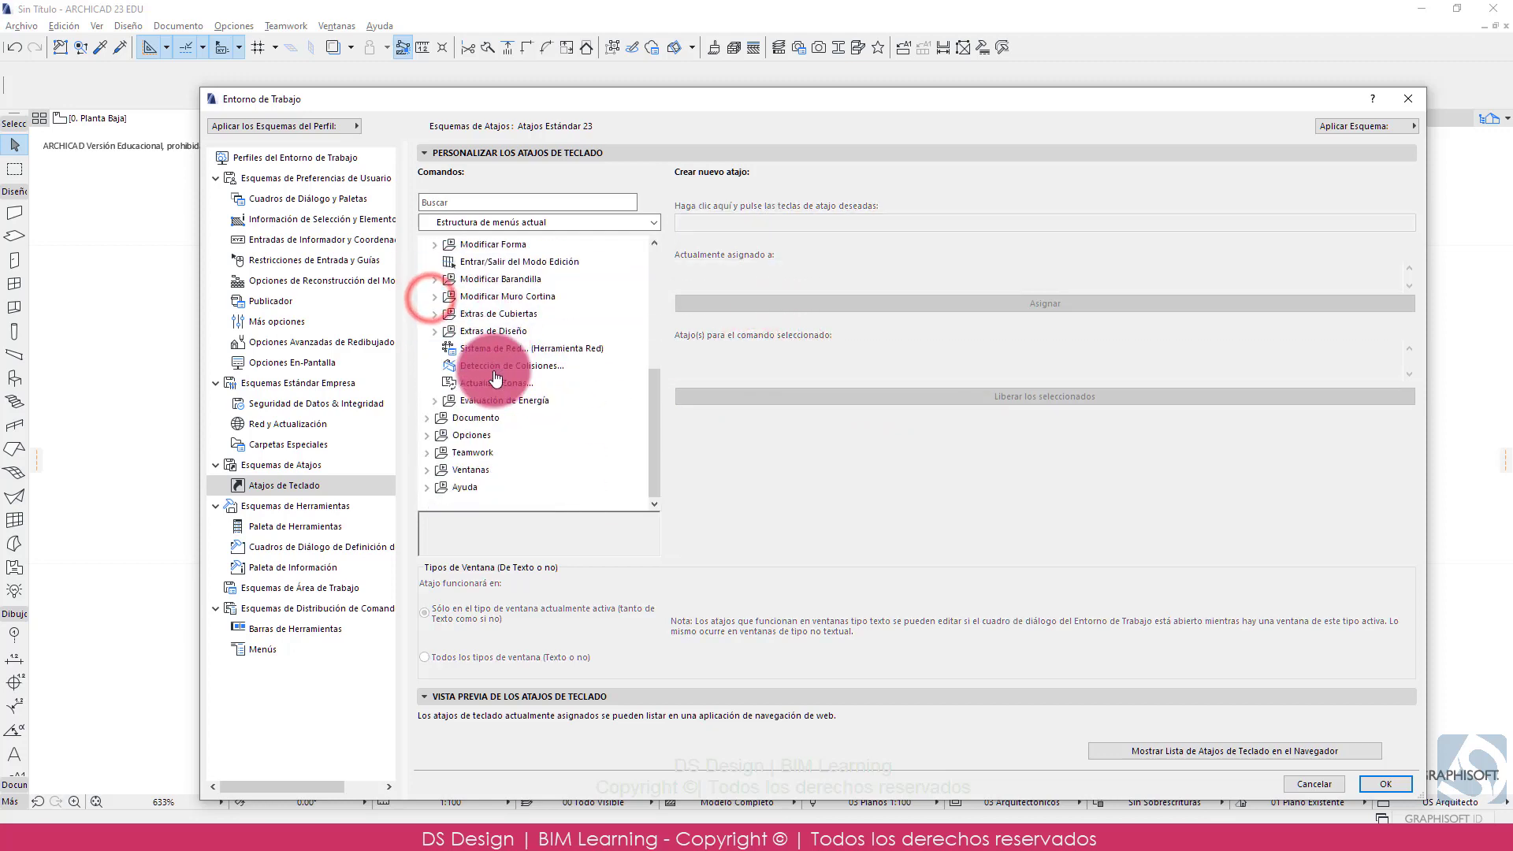
pyautogui.click(435, 296)
pyautogui.click(542, 313)
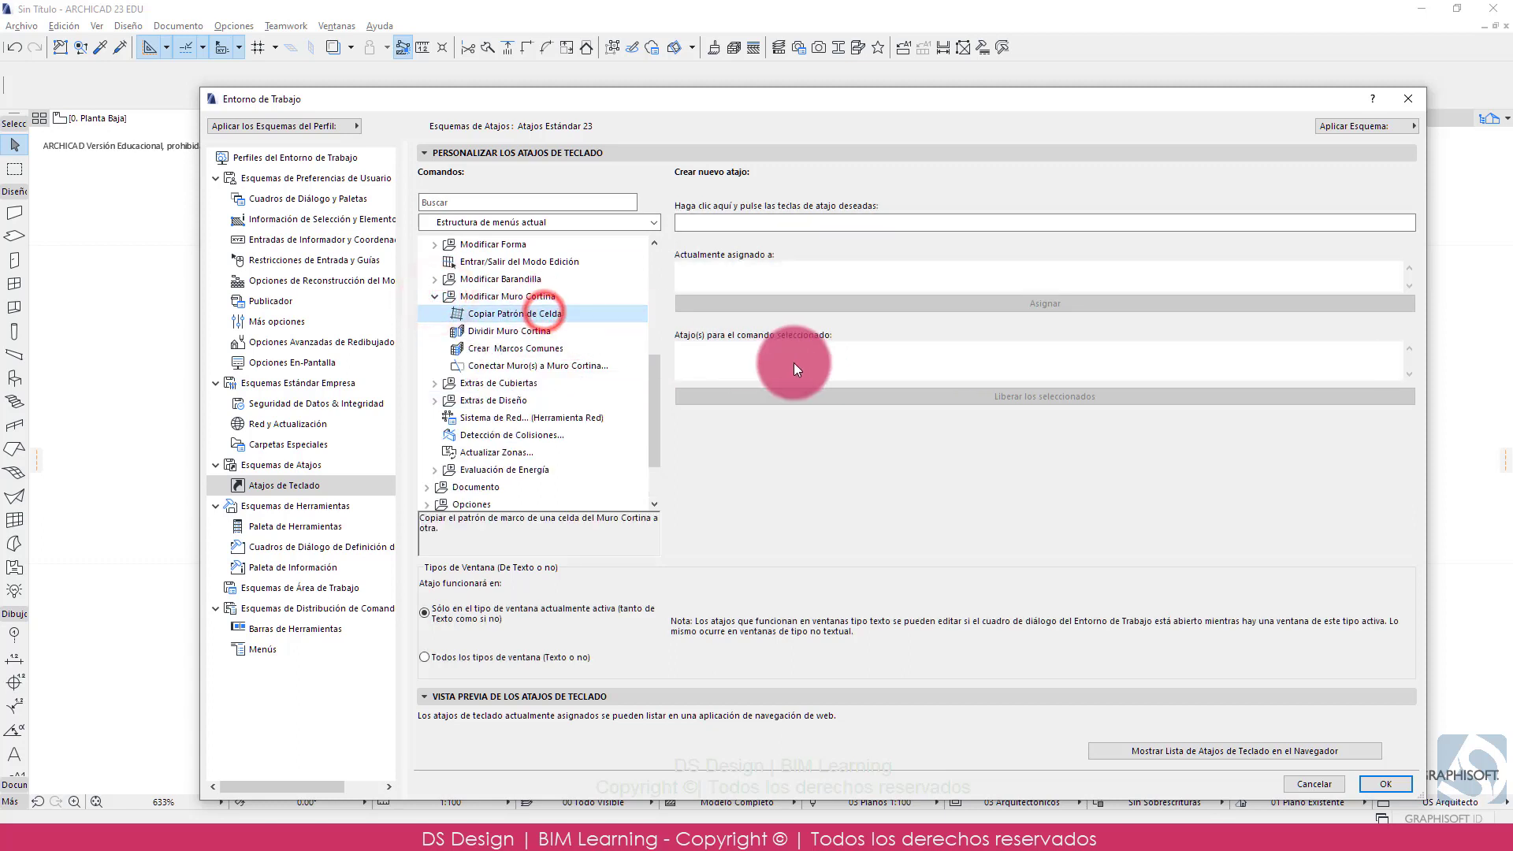
pyautogui.scroll(5, 489, 338)
pyautogui.click(435, 384)
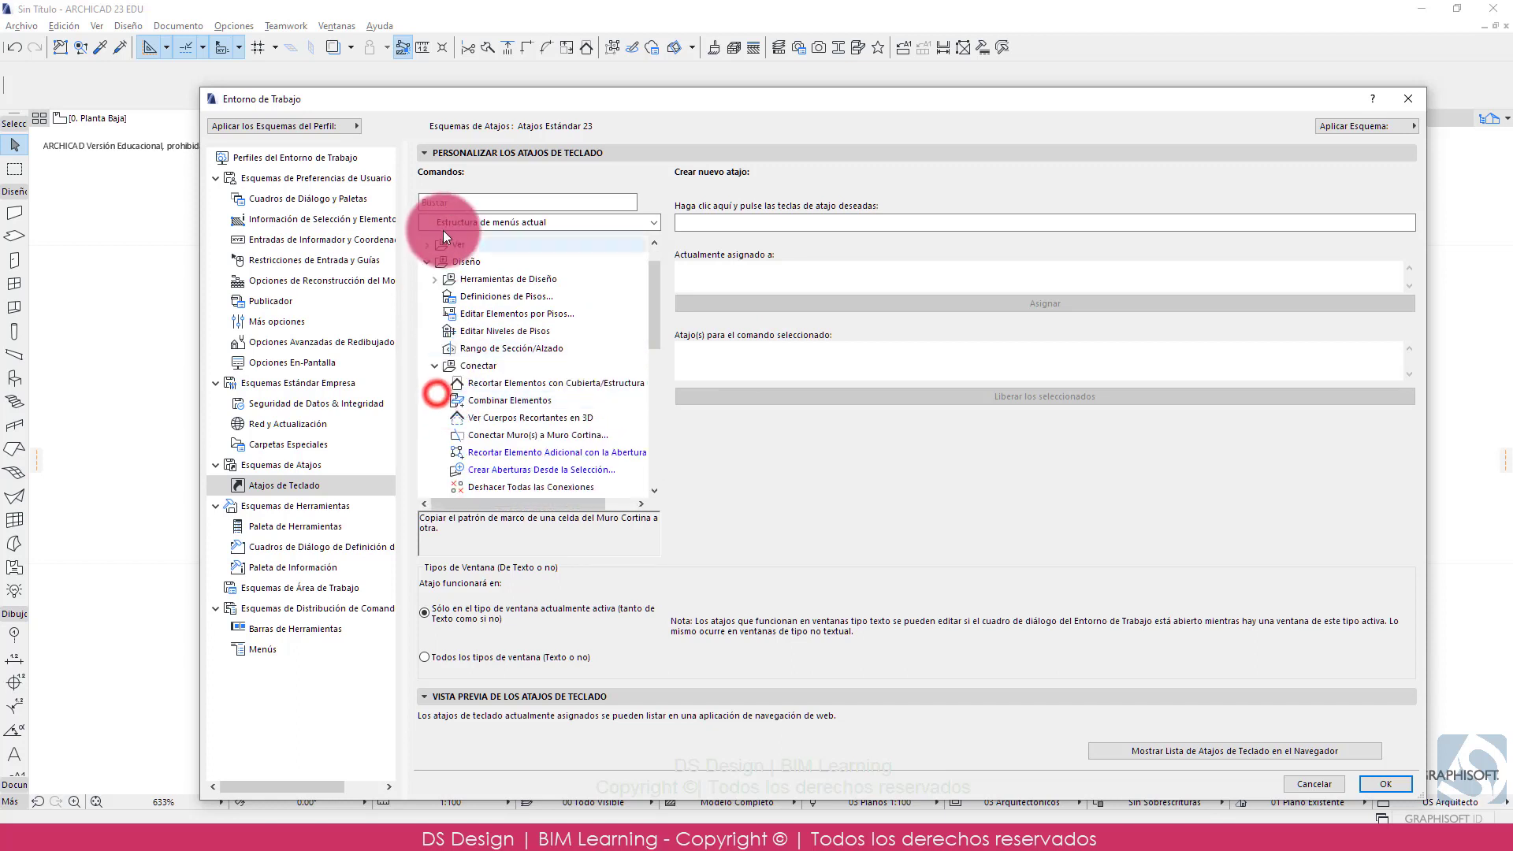
# - Search the command list for "muro" and check the shortcut assigned to the Muro tool
pyautogui.click(441, 203)
pyautogui.write('mu')
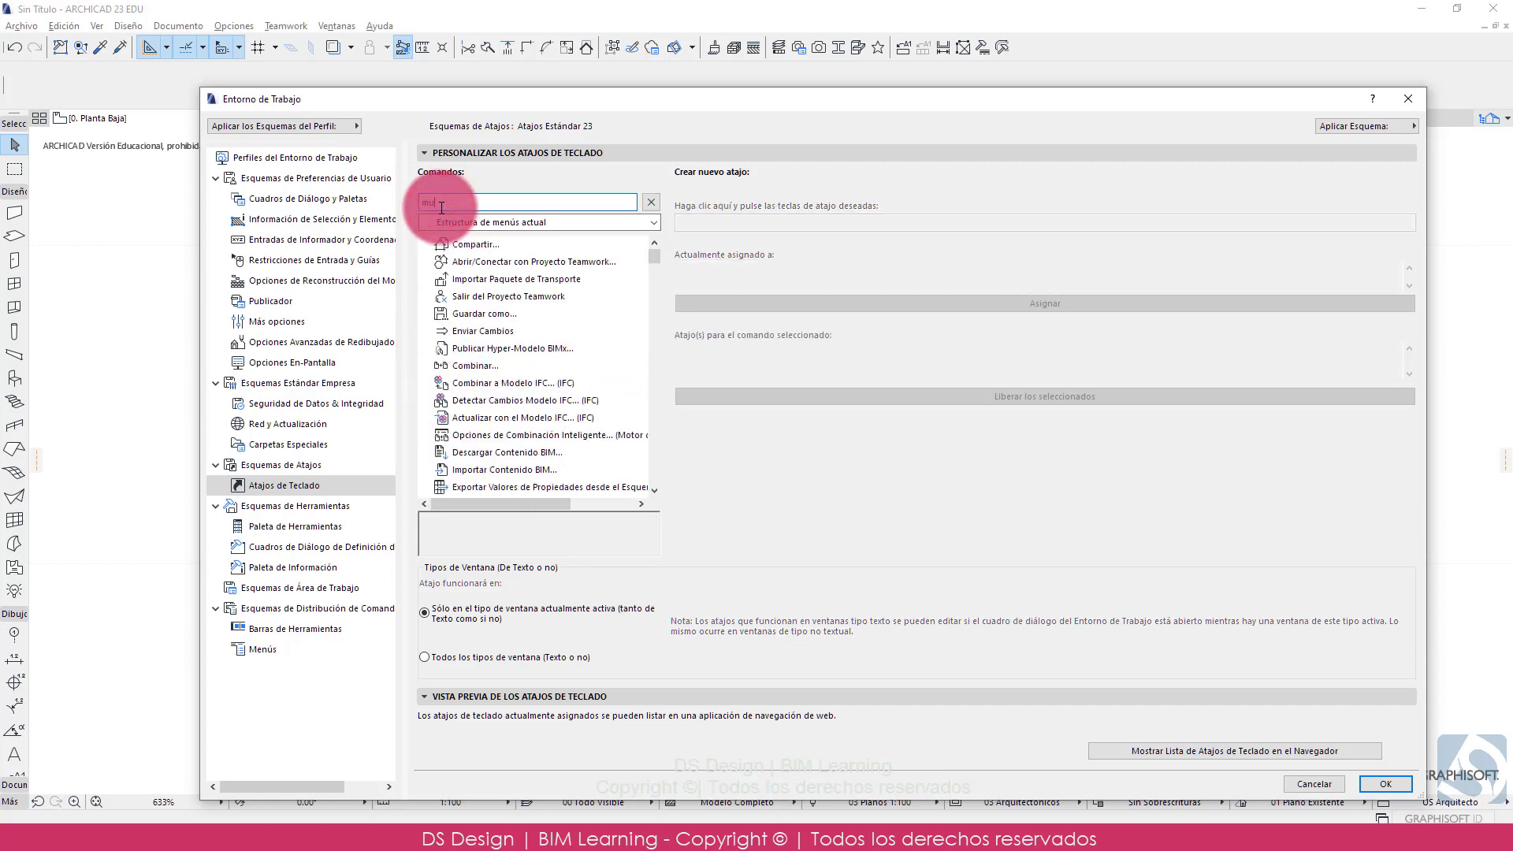
pyautogui.write('ro')
pyautogui.click(514, 329)
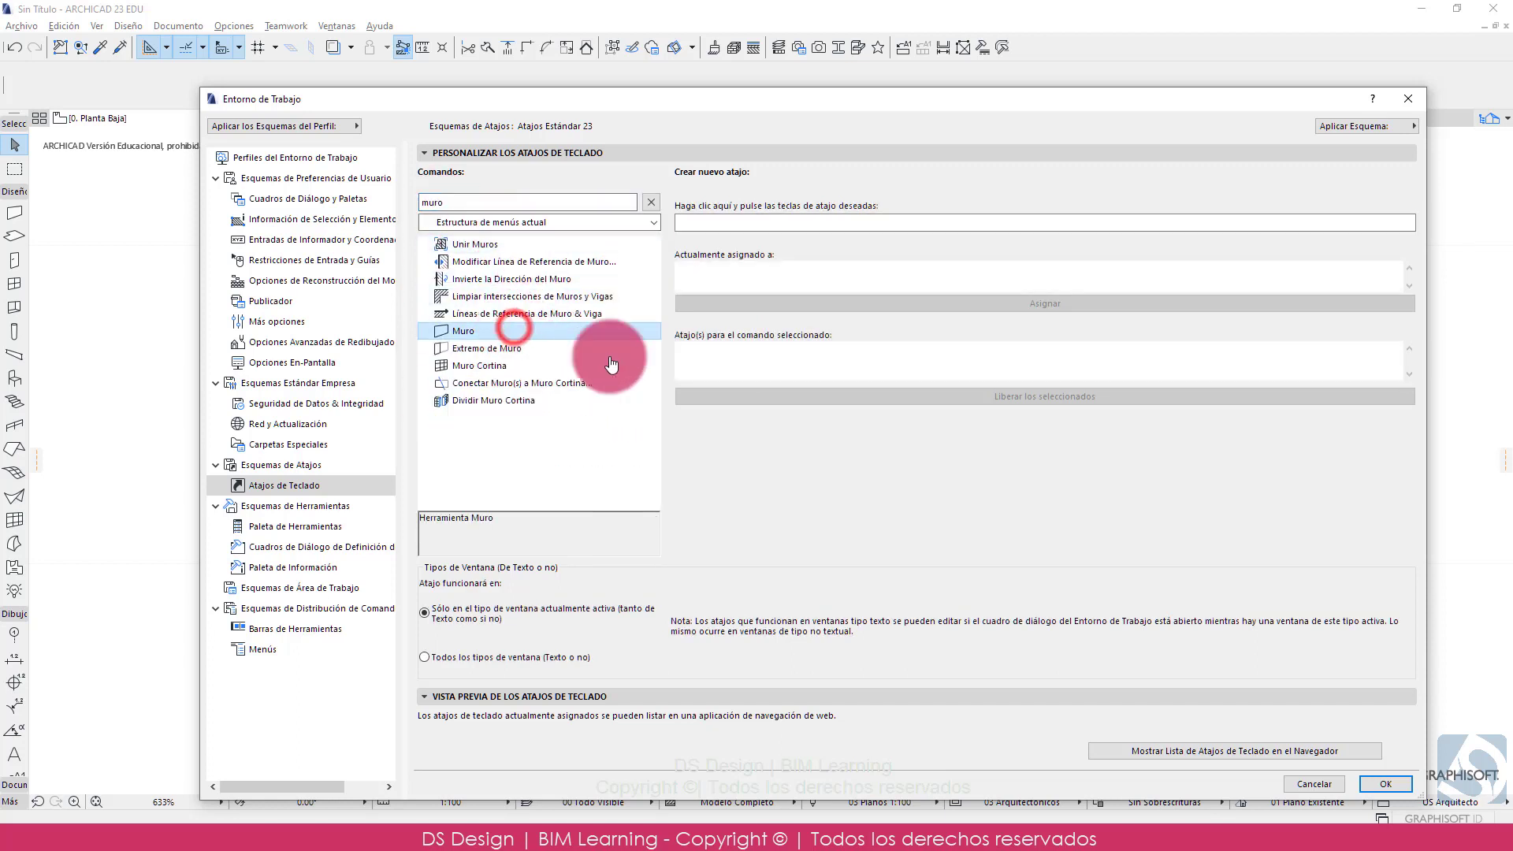
pyautogui.click(739, 361)
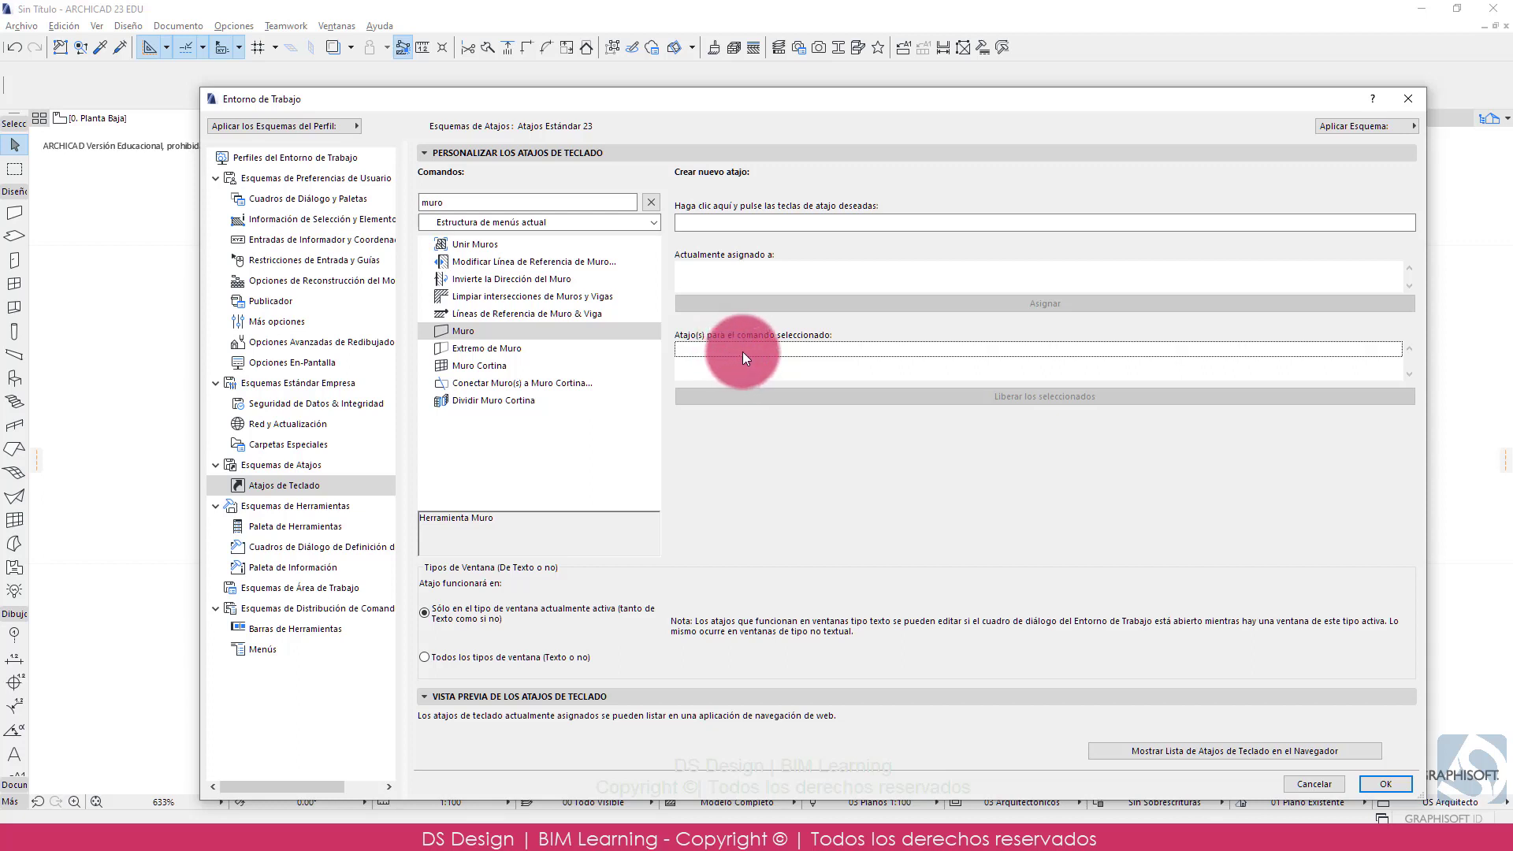
# - Test A and Backspace as new shortcuts for the Muro tool to see which commands already use them
pyautogui.click(742, 223)
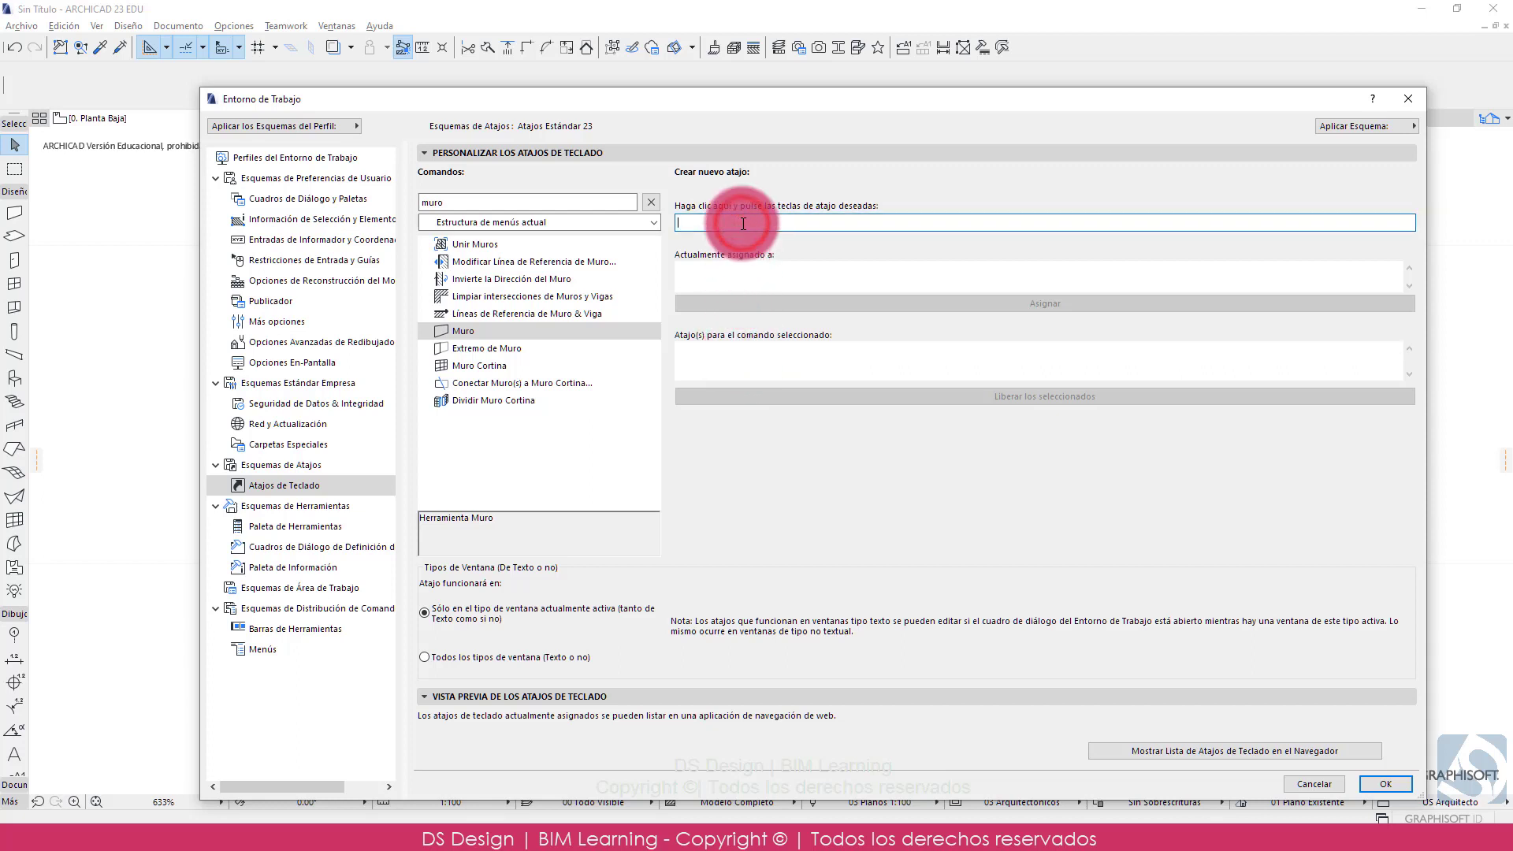
pyautogui.press('a')
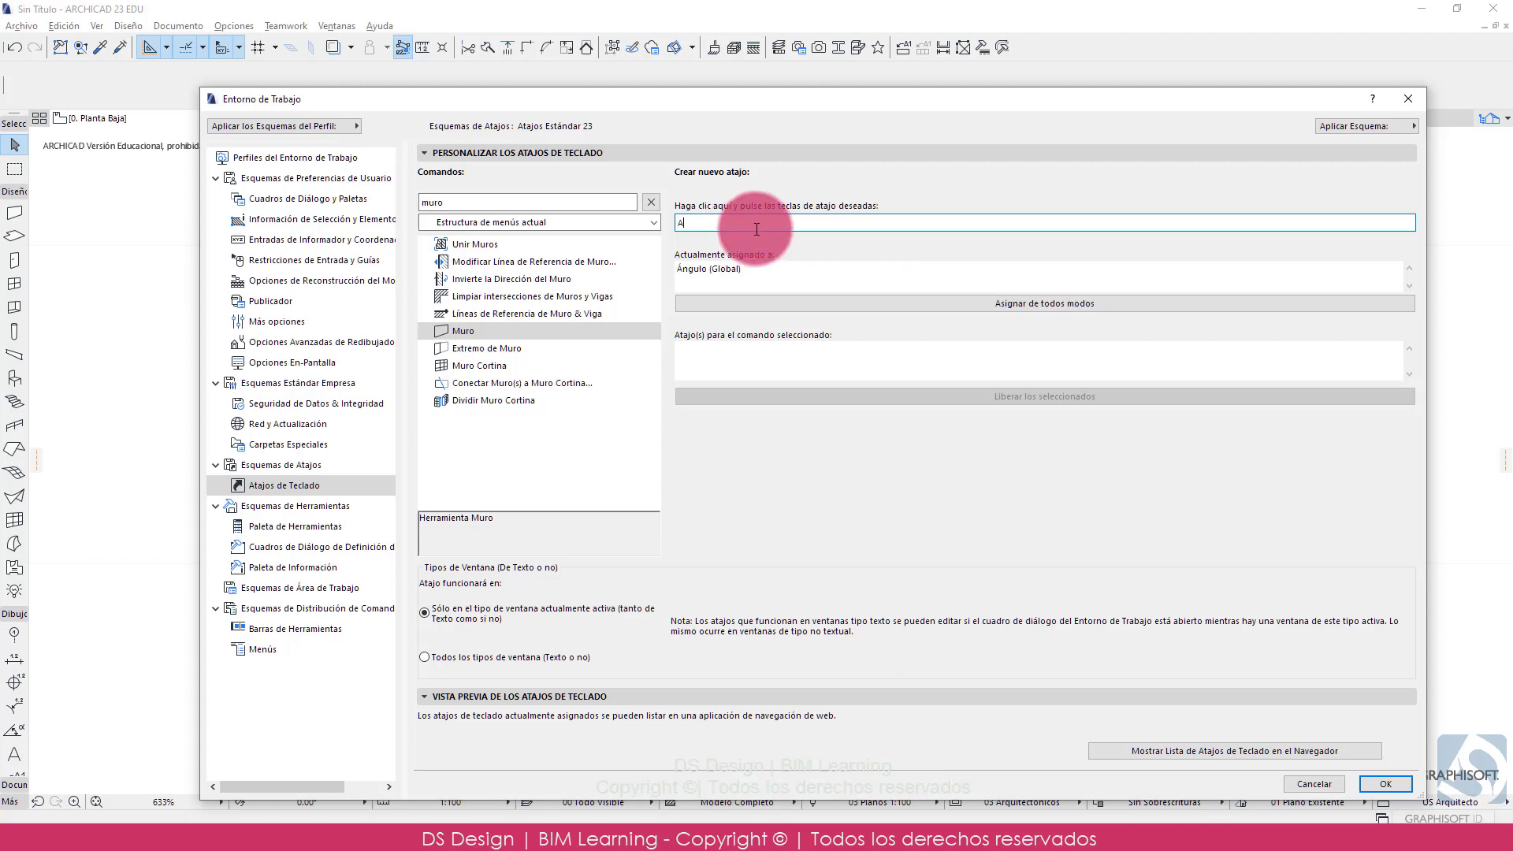
pyautogui.press('BackSpace')
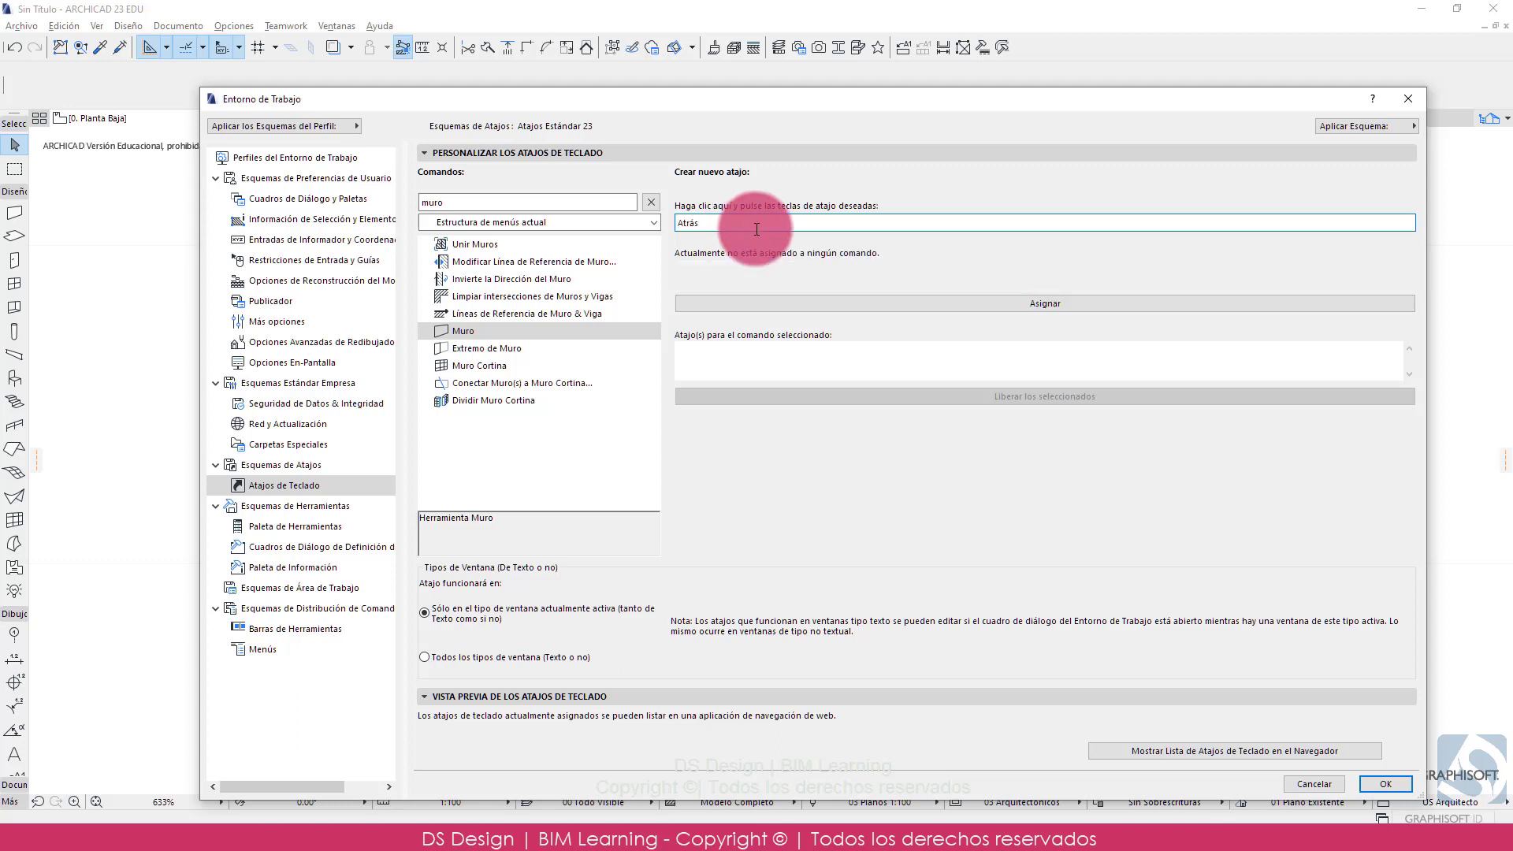
pyautogui.click(753, 227)
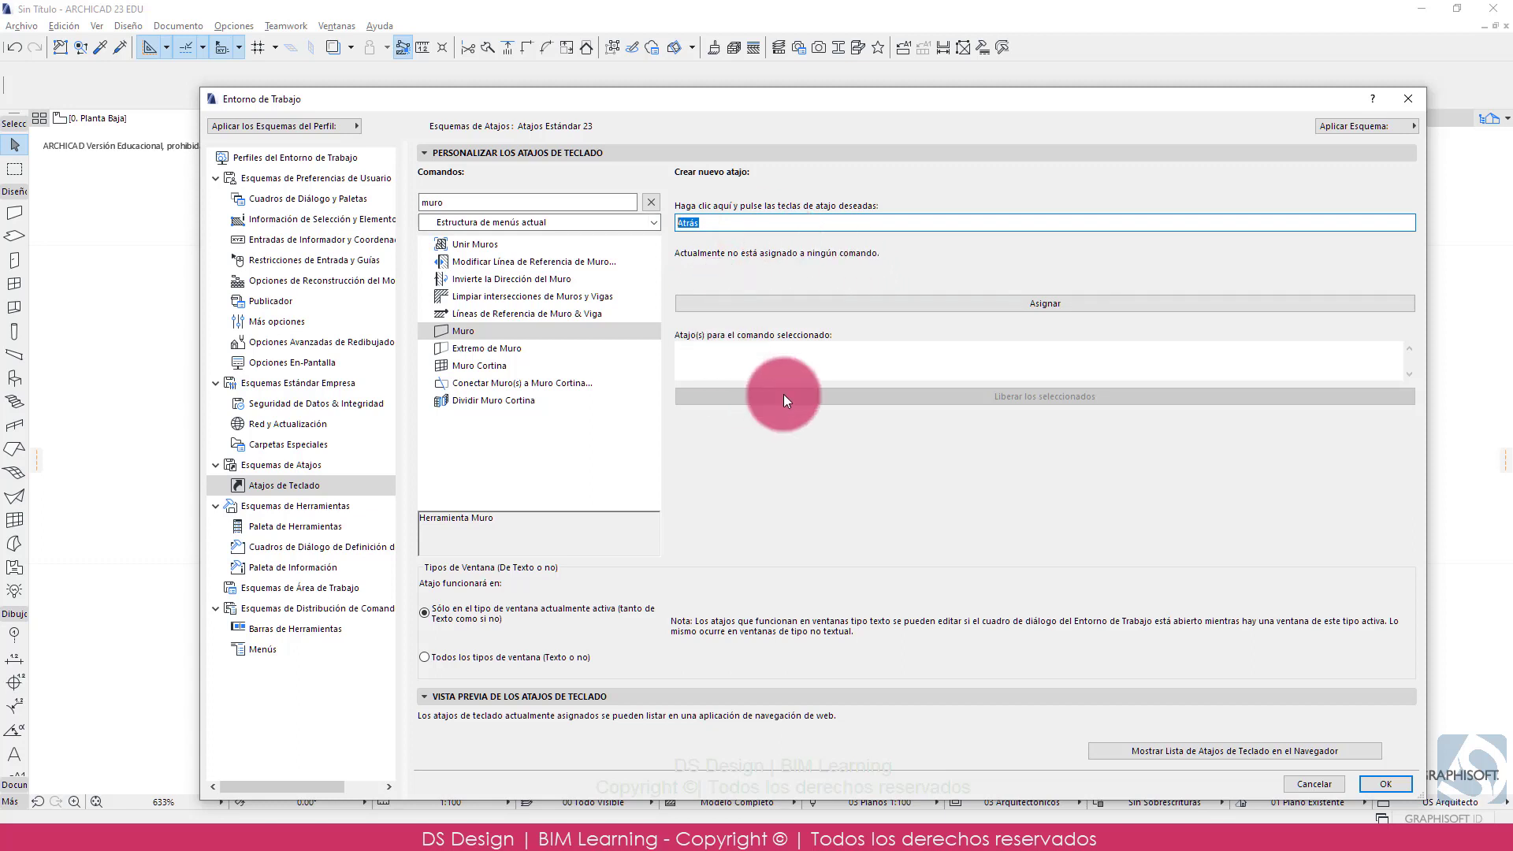
pyautogui.click(533, 330)
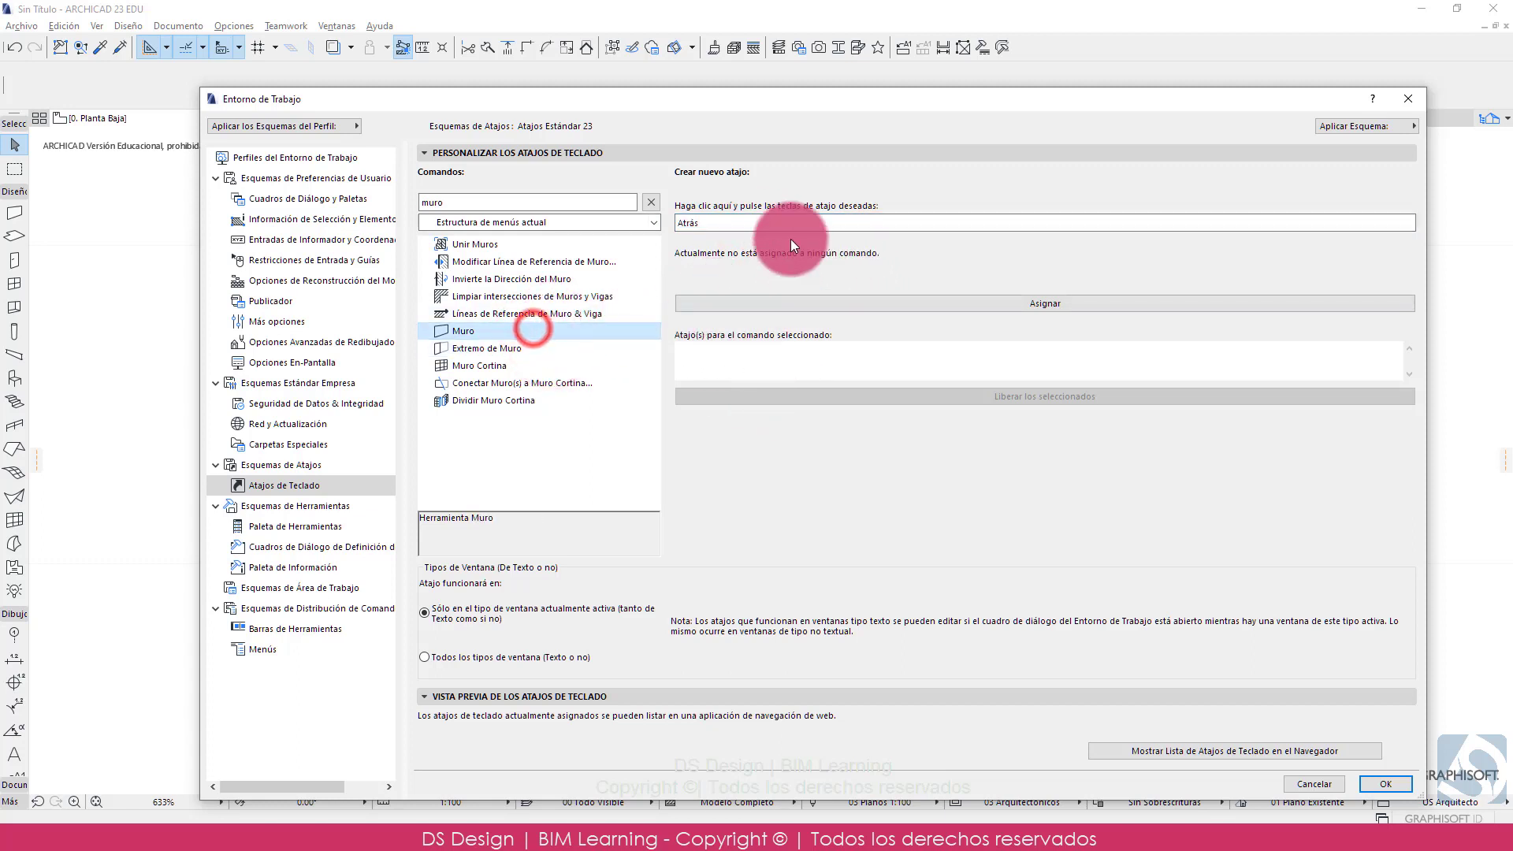
# - Test W, A and Ctrl+W as new shortcuts for the Muro tool to compare their current assignments
pyautogui.click(726, 222)
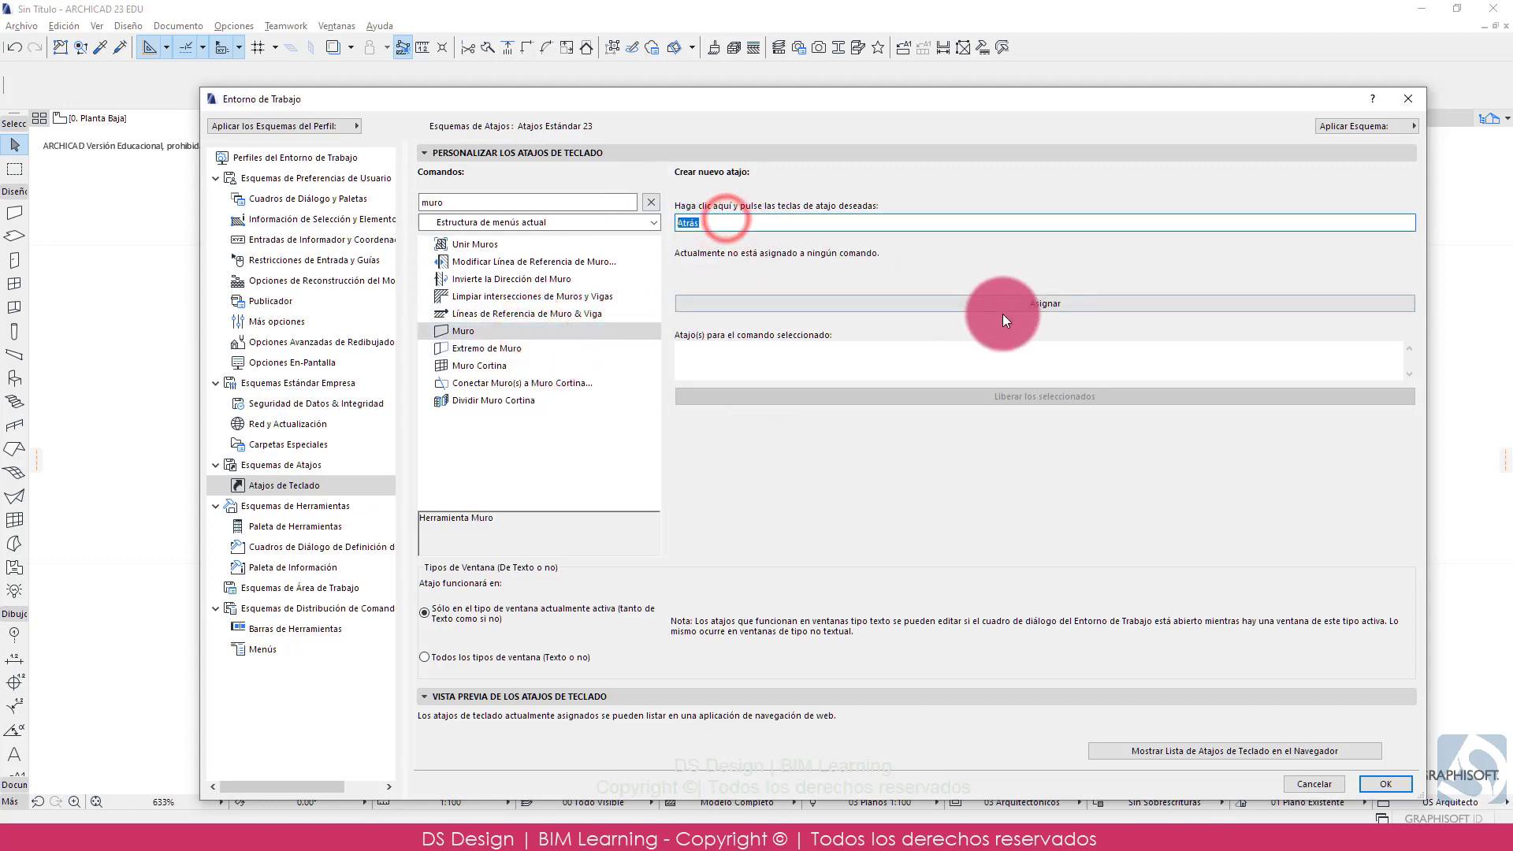
pyautogui.press('w')
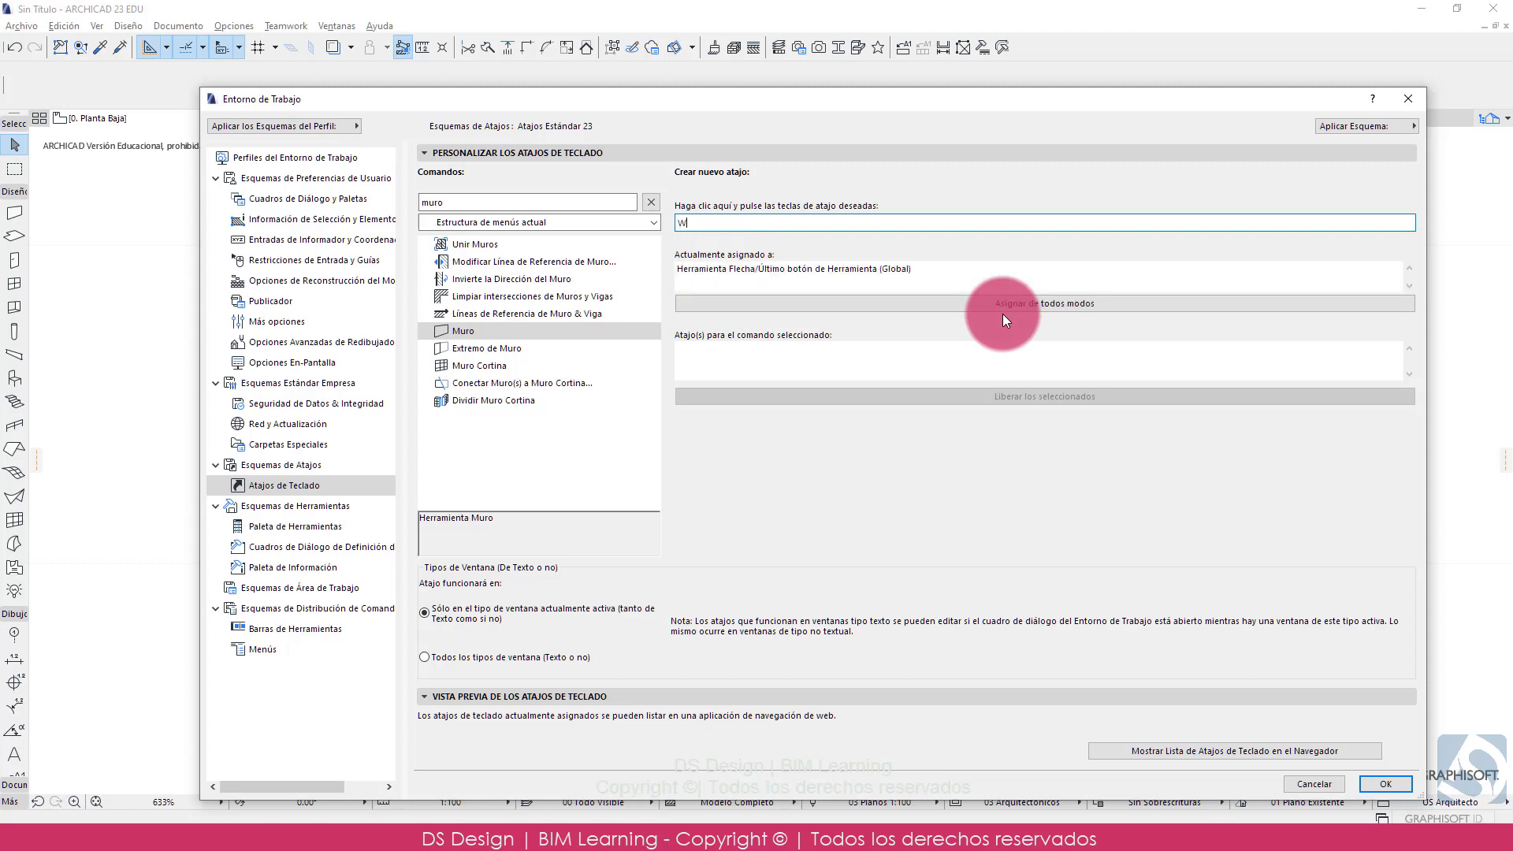
pyautogui.moveTo(974, 309); pyautogui.dragTo(762, 275)
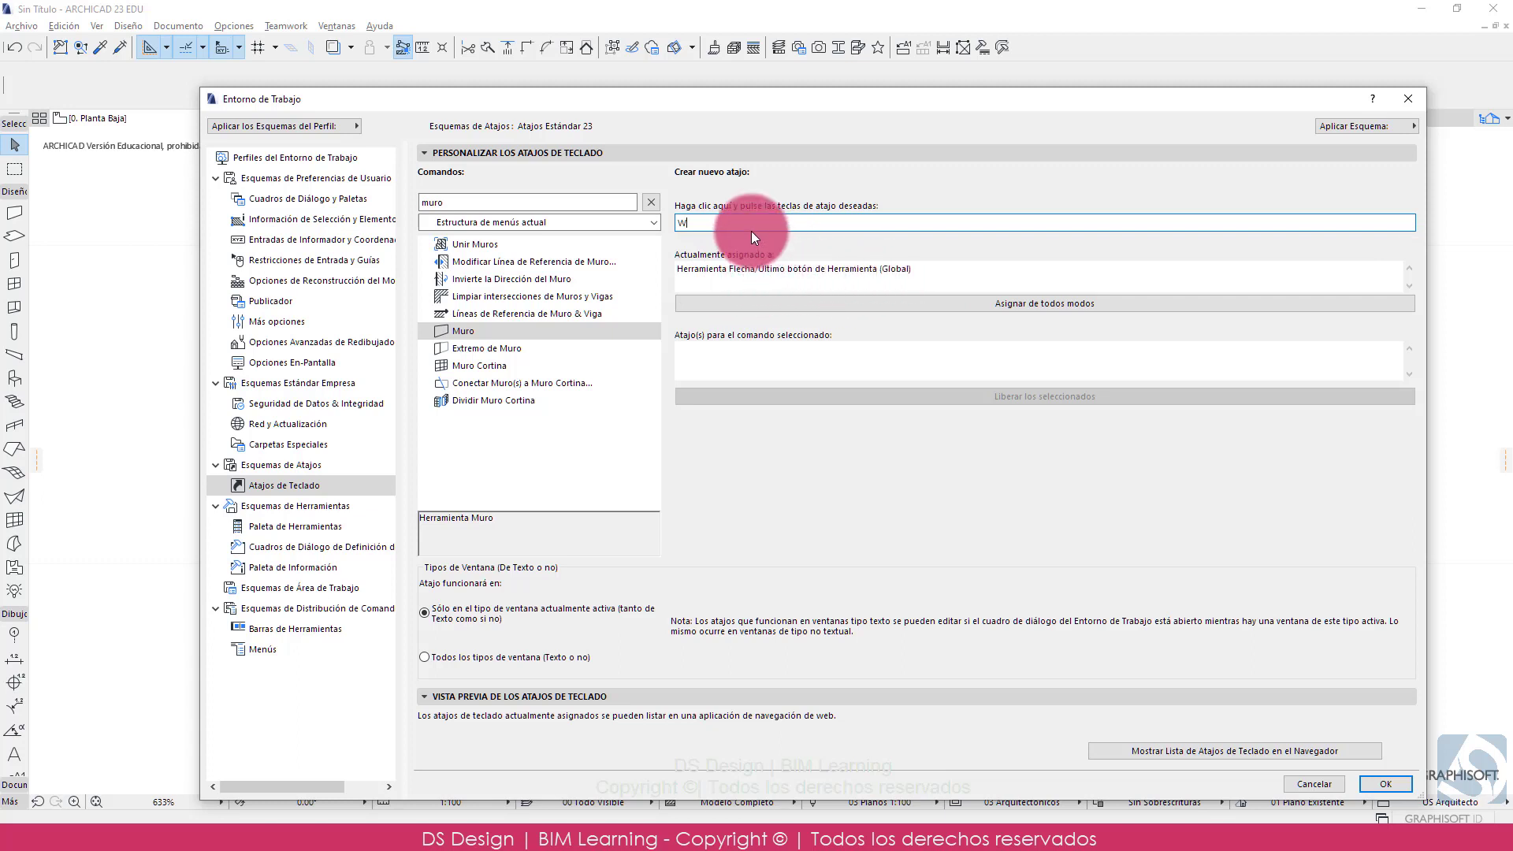
pyautogui.press('a')
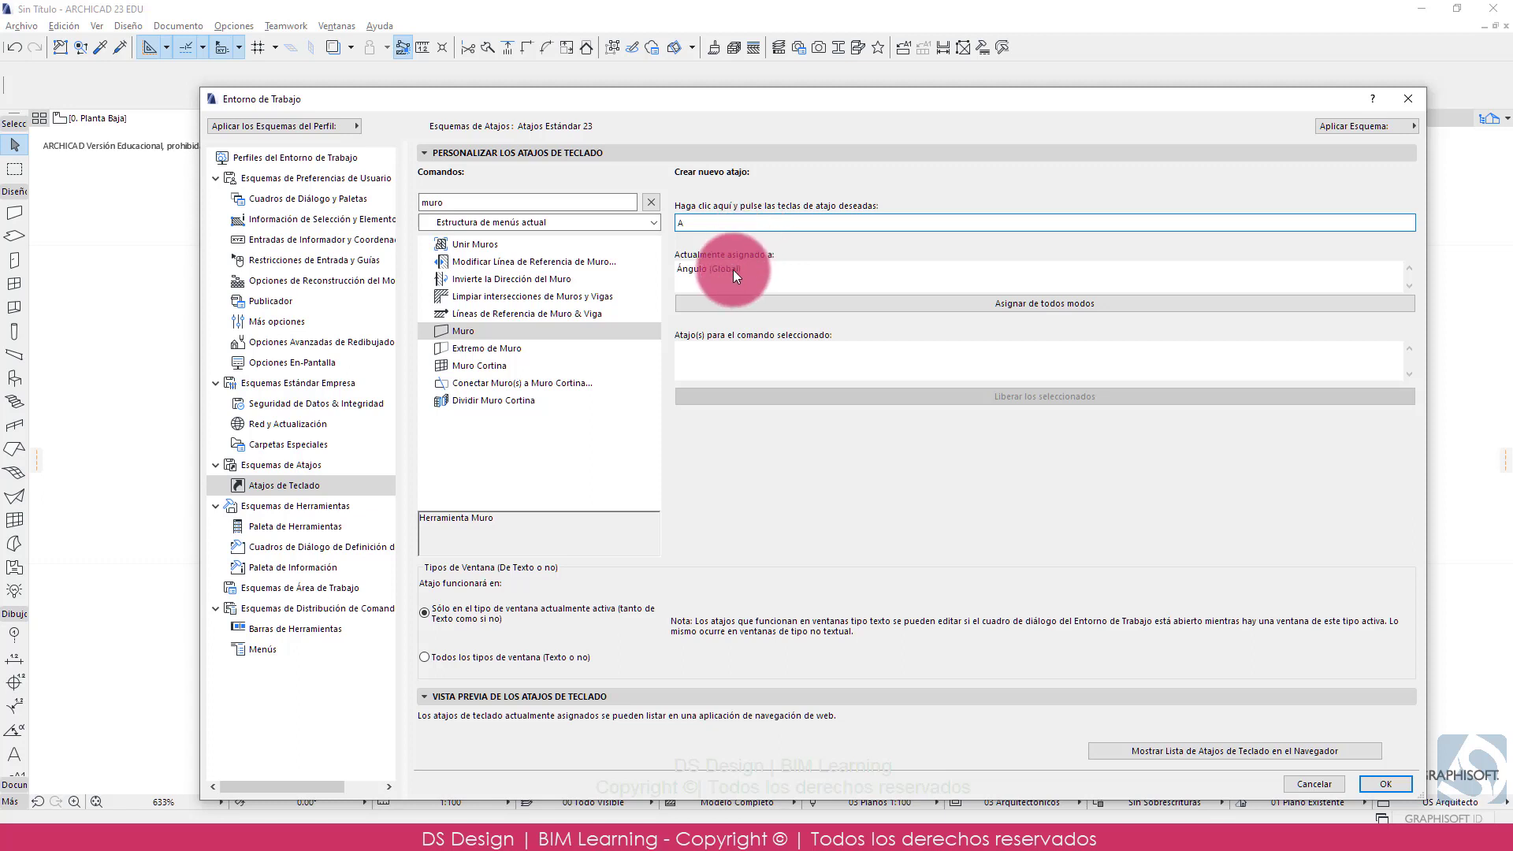
pyautogui.click(677, 222)
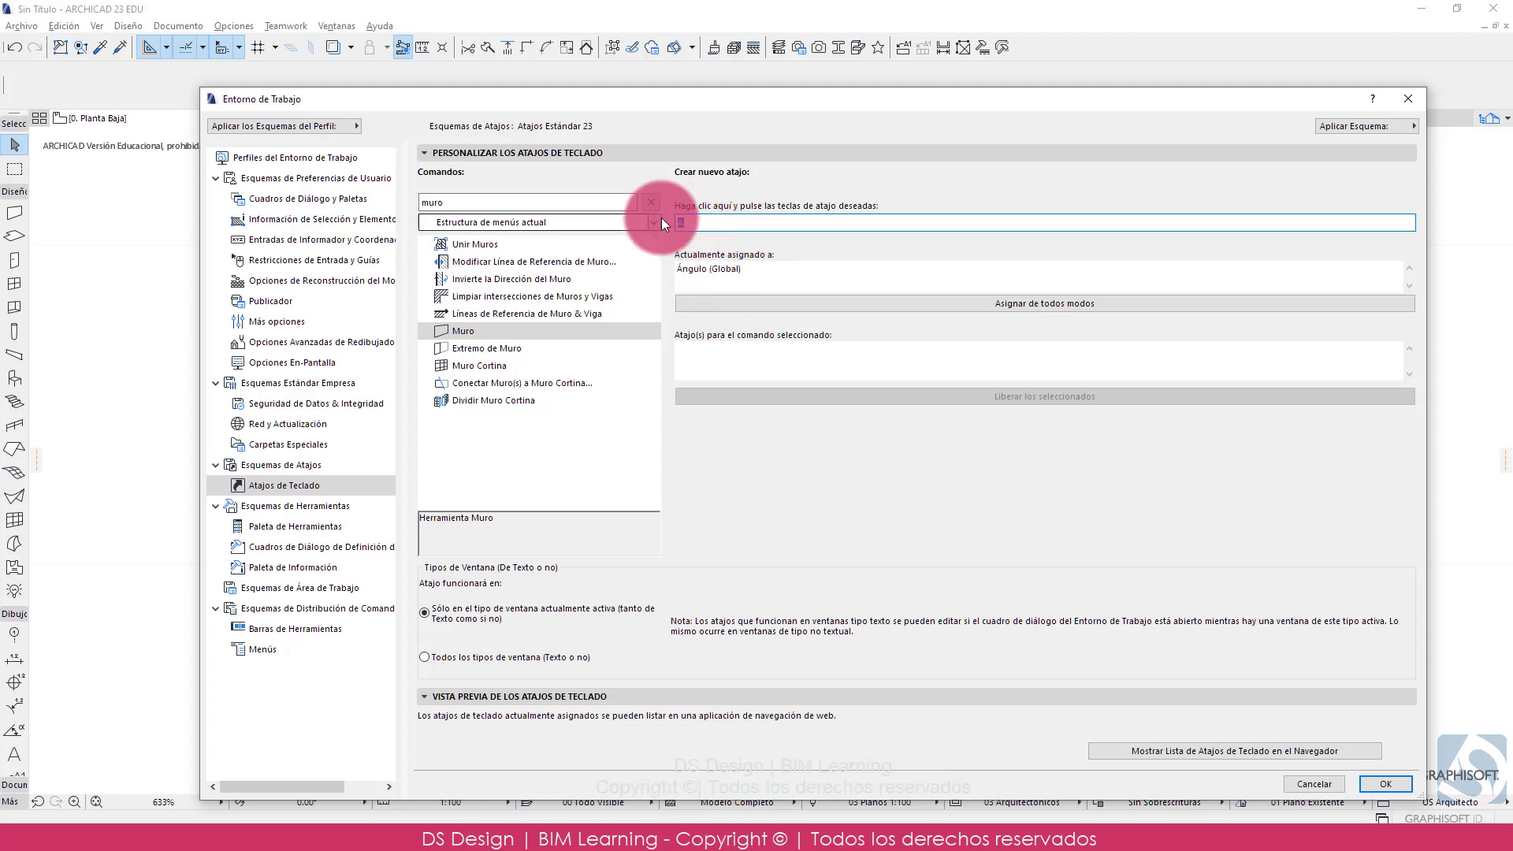
pyautogui.press('w')
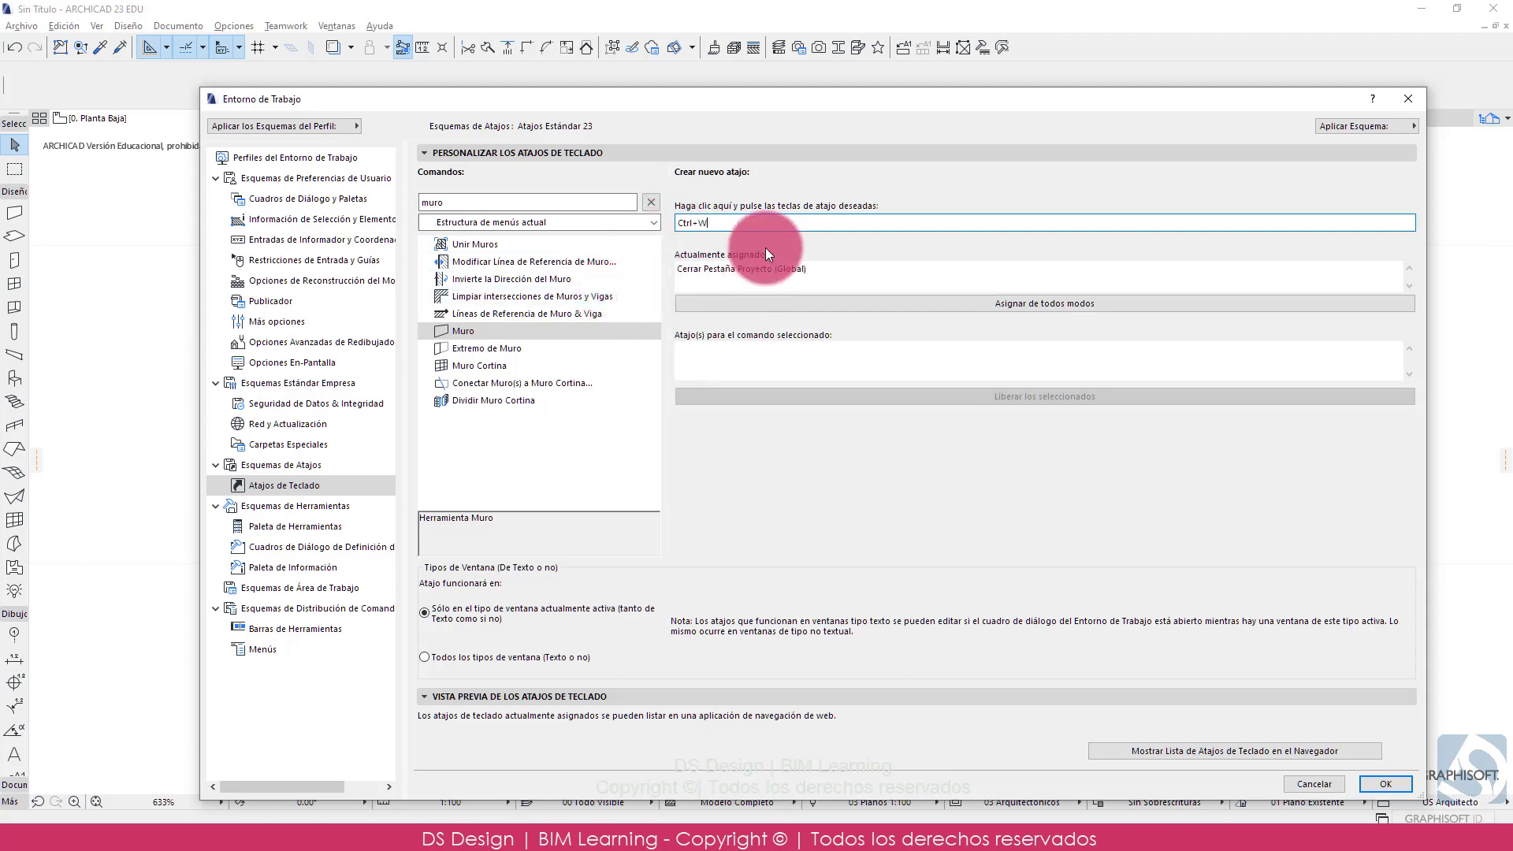
# - Test S, W, Ctrl+W and Mayús+W as shortcuts for Limpiar intersecciones de Muros y Vigas to check their current assignments
pyautogui.click(590, 297)
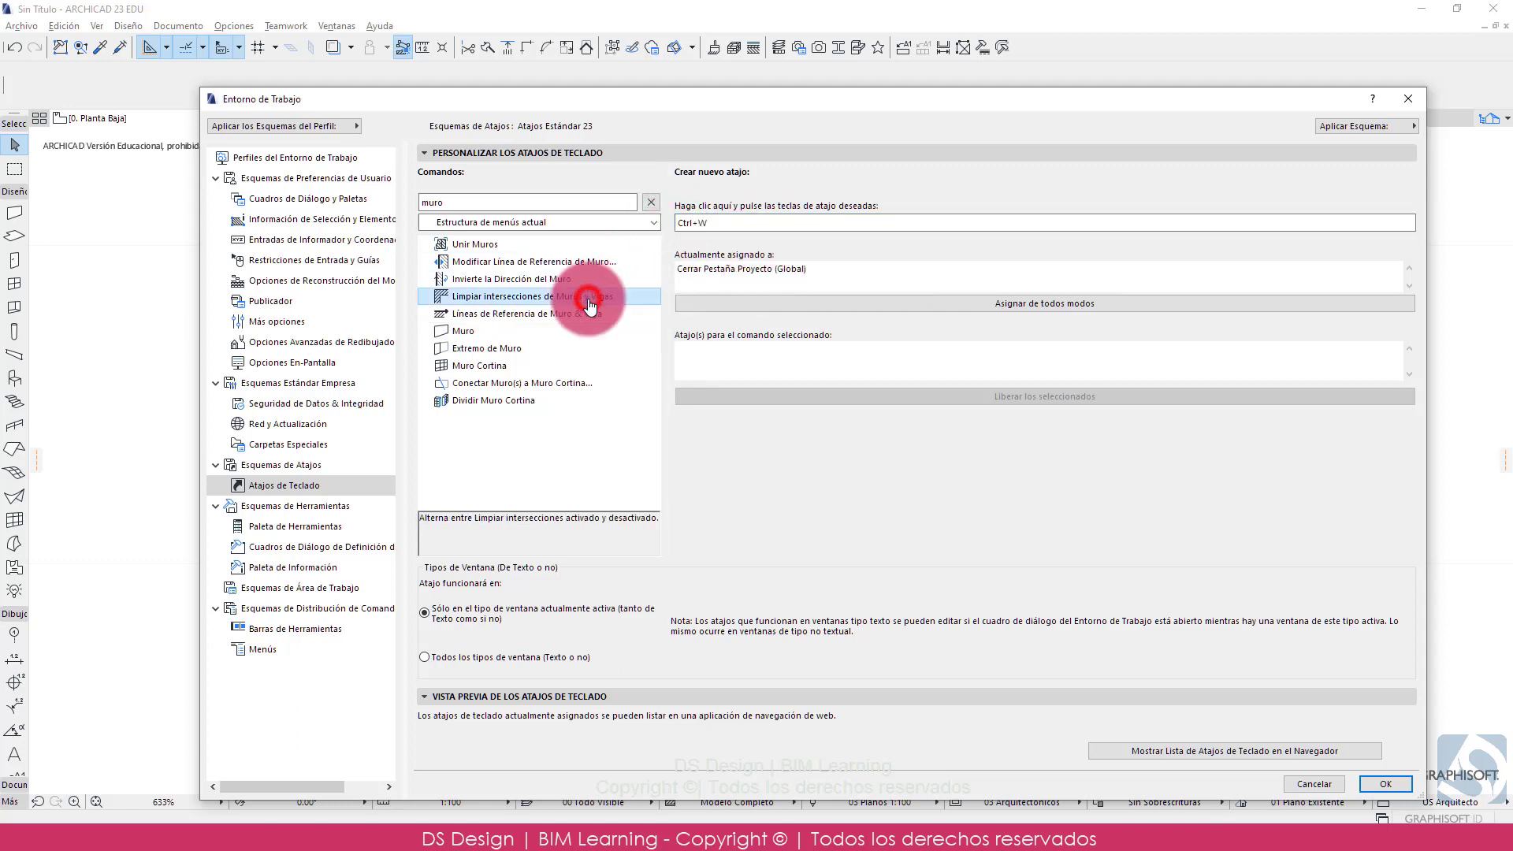
pyautogui.click(714, 223)
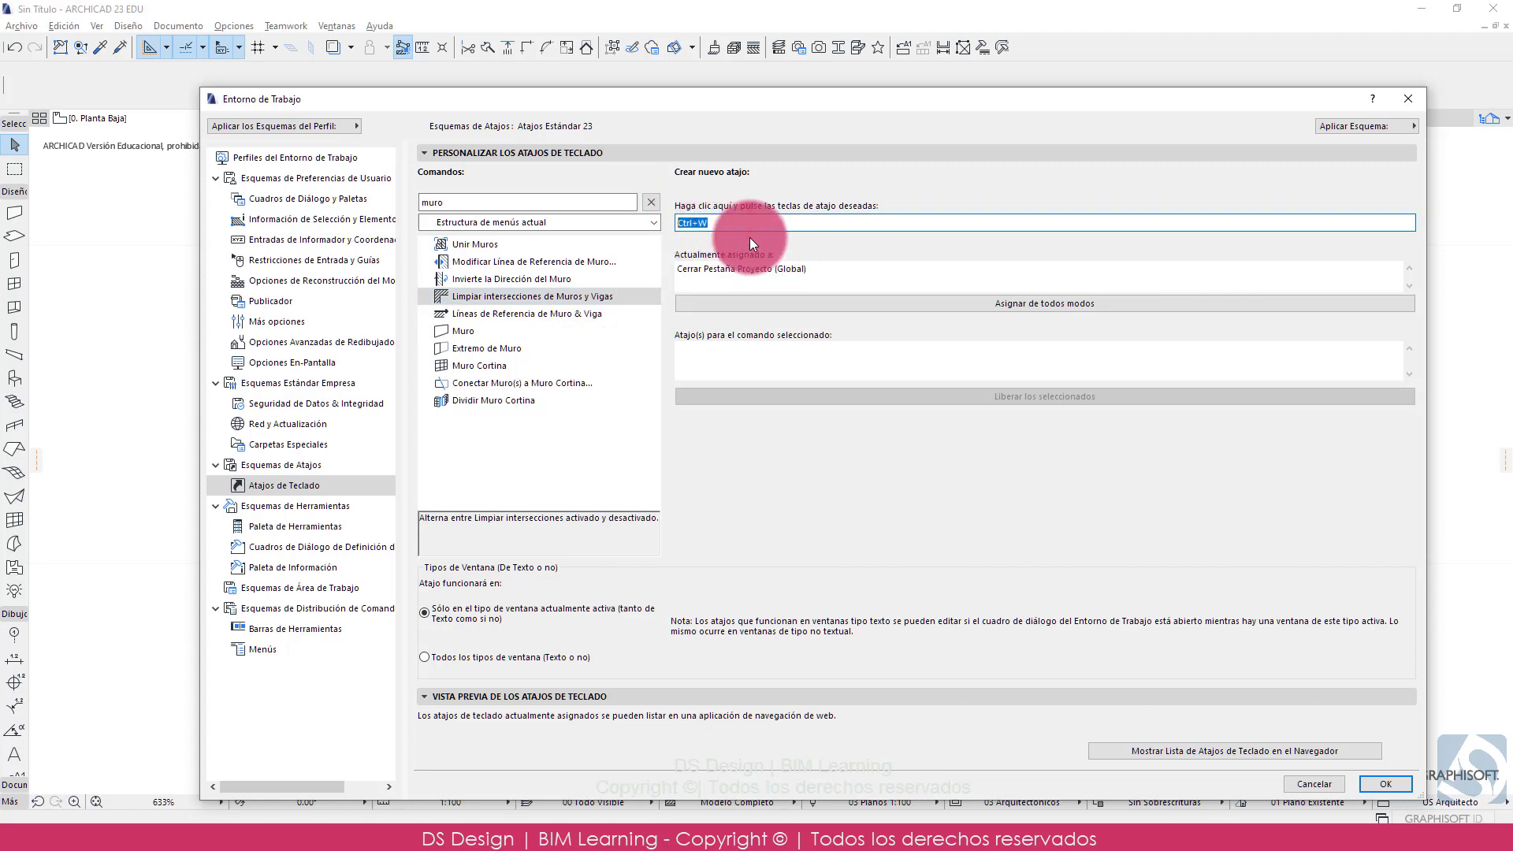
pyautogui.press('BackSpace')
pyautogui.press('s')
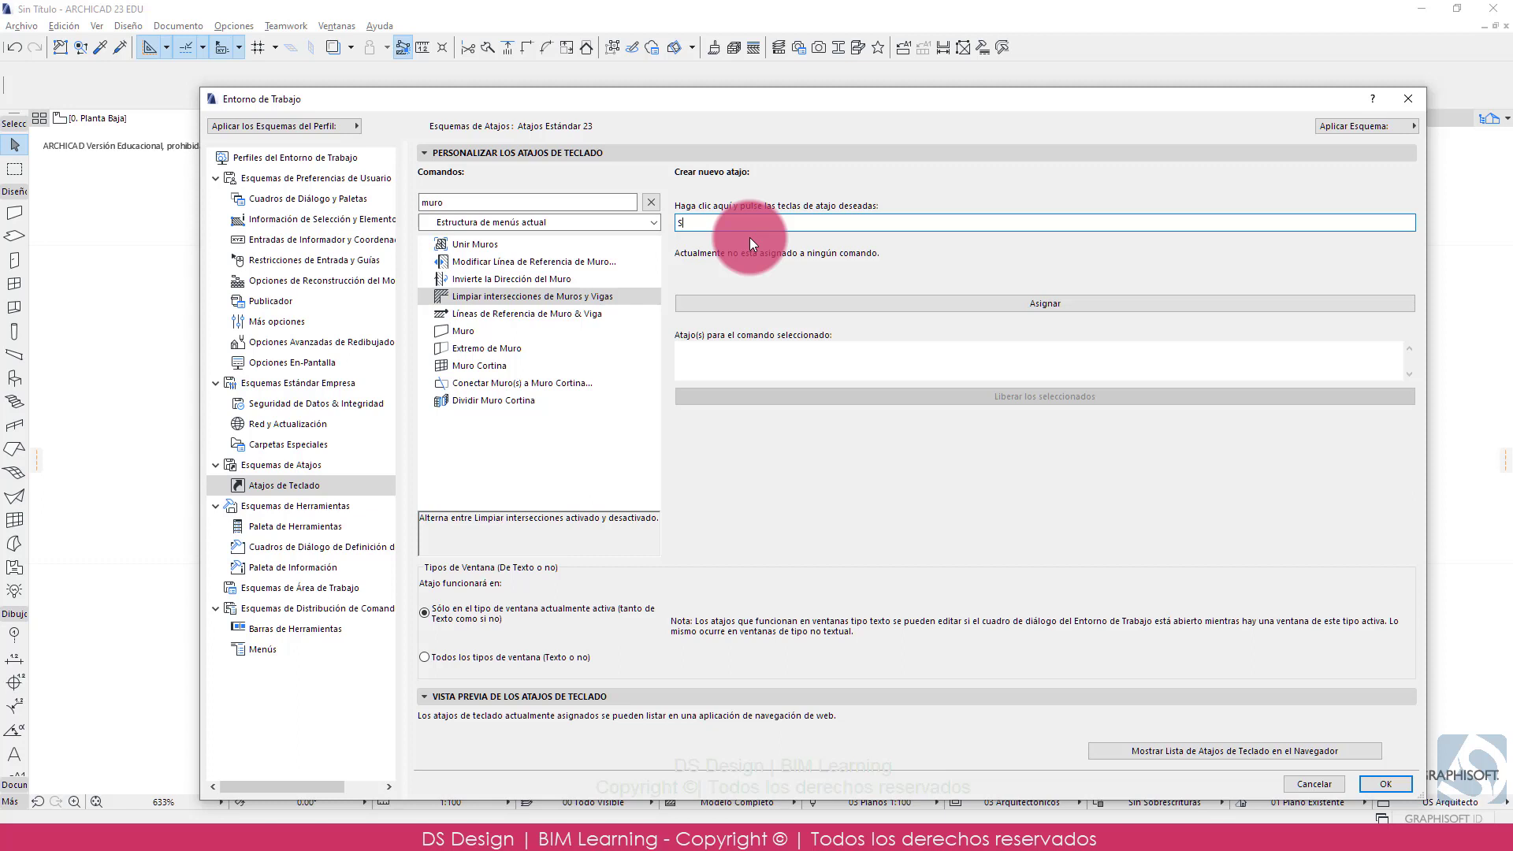
pyautogui.press('BackSpace')
pyautogui.press('w')
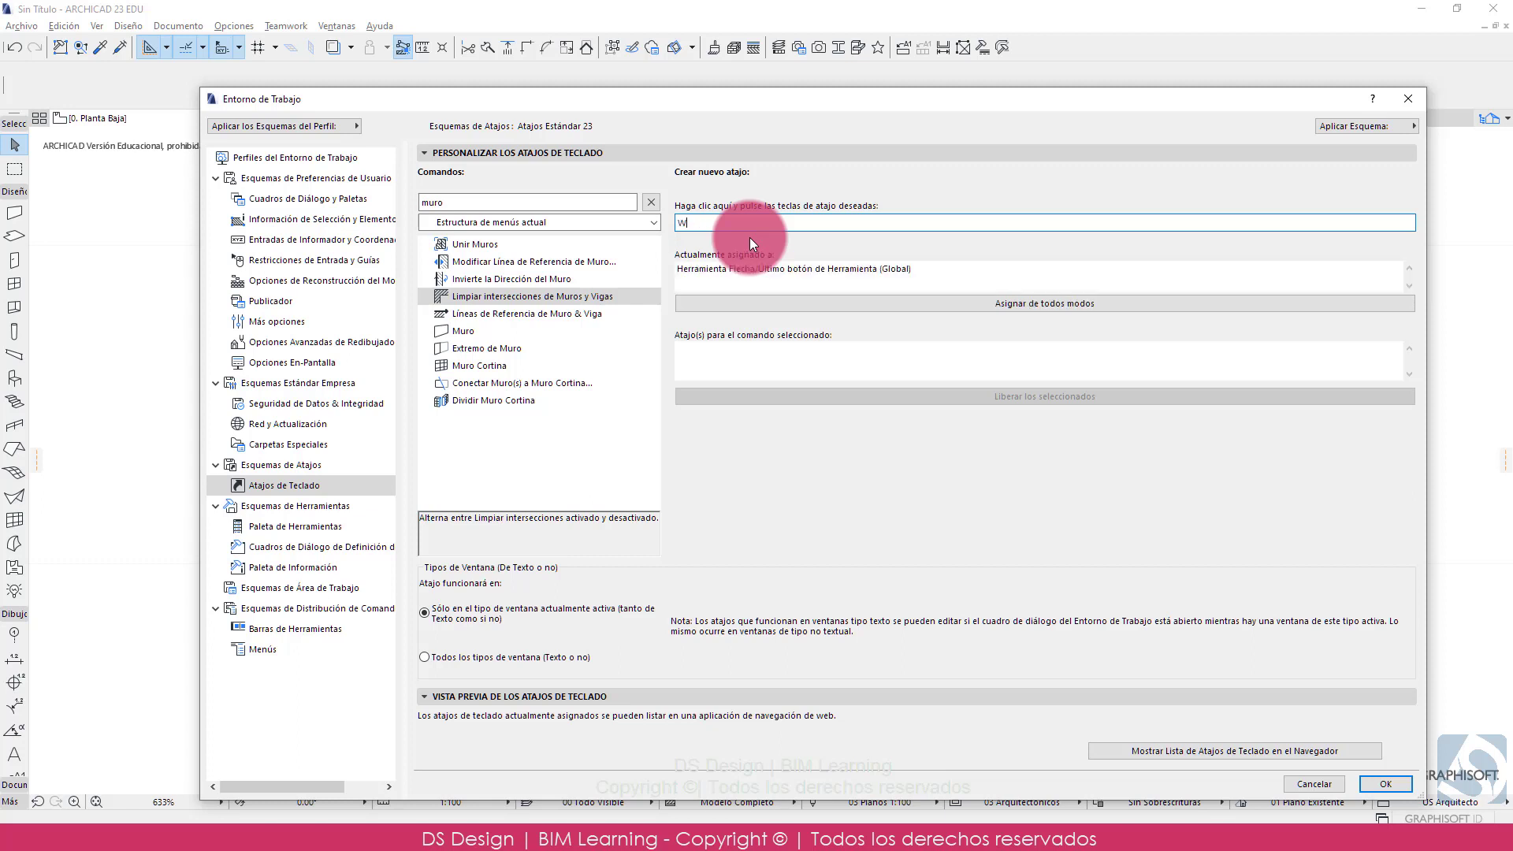
pyautogui.hotkey('ctrl', 'w')
pyautogui.hotkey('shift', 'w')
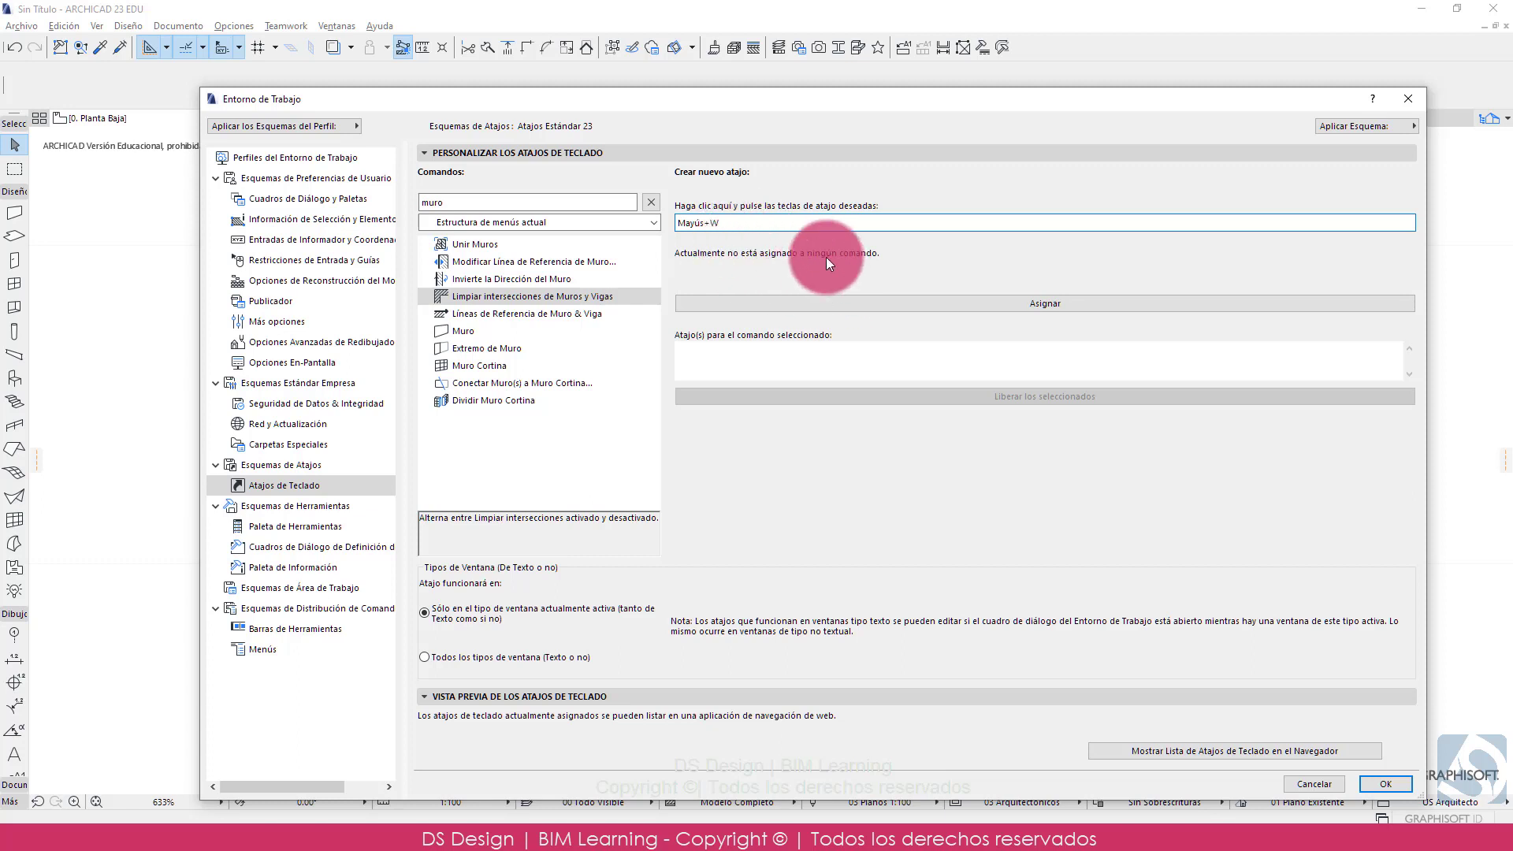
# - Compare W, Mayús+W and Ctrl+Mayús+W as candidate shortcuts for Limpiar intersecciones de Muros y Vigas
pyautogui.click(746, 223)
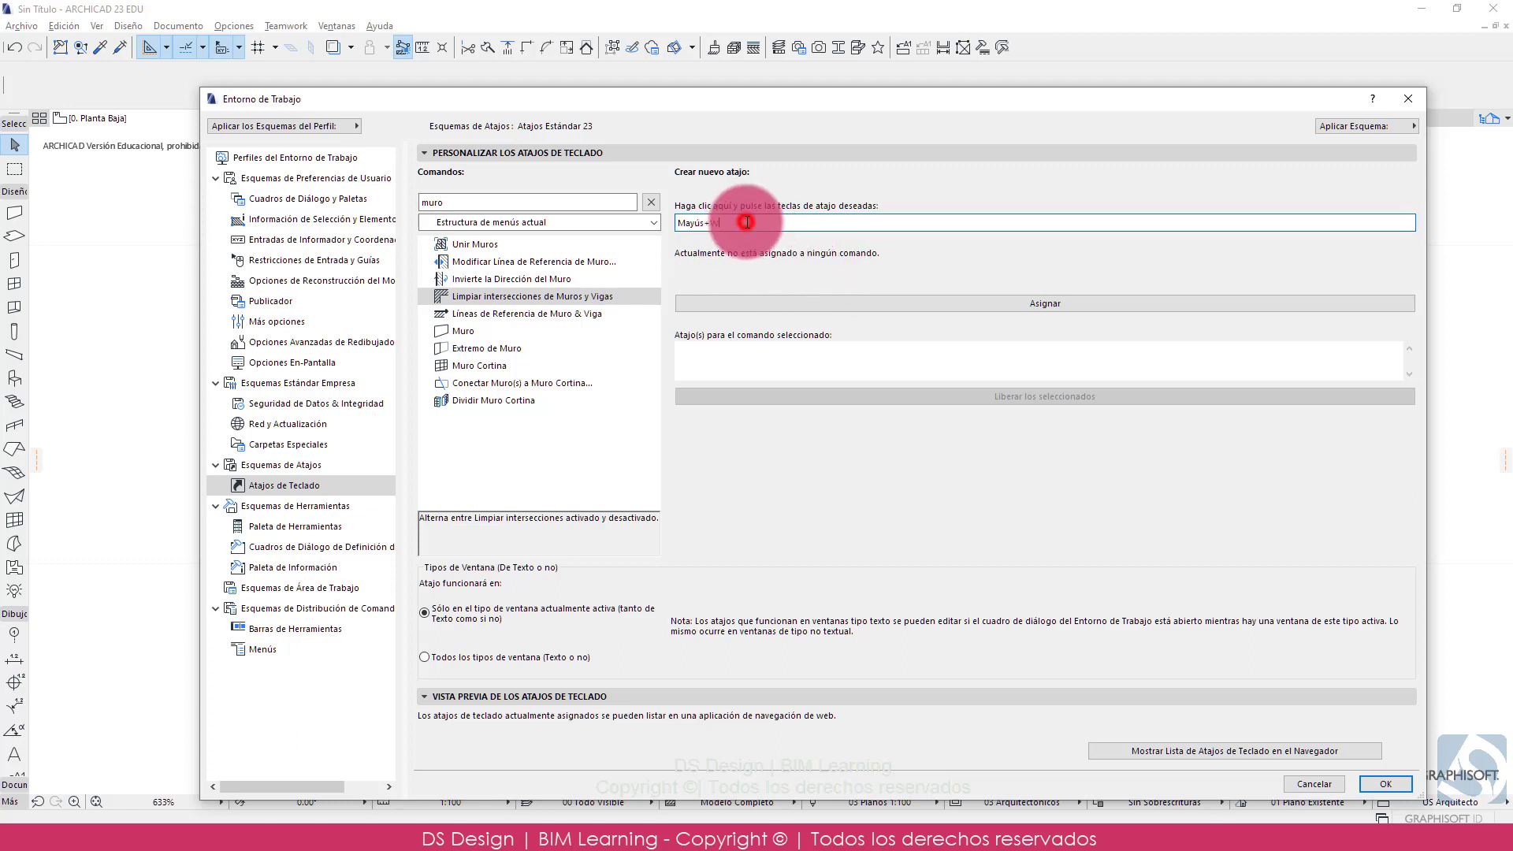
pyautogui.press('w')
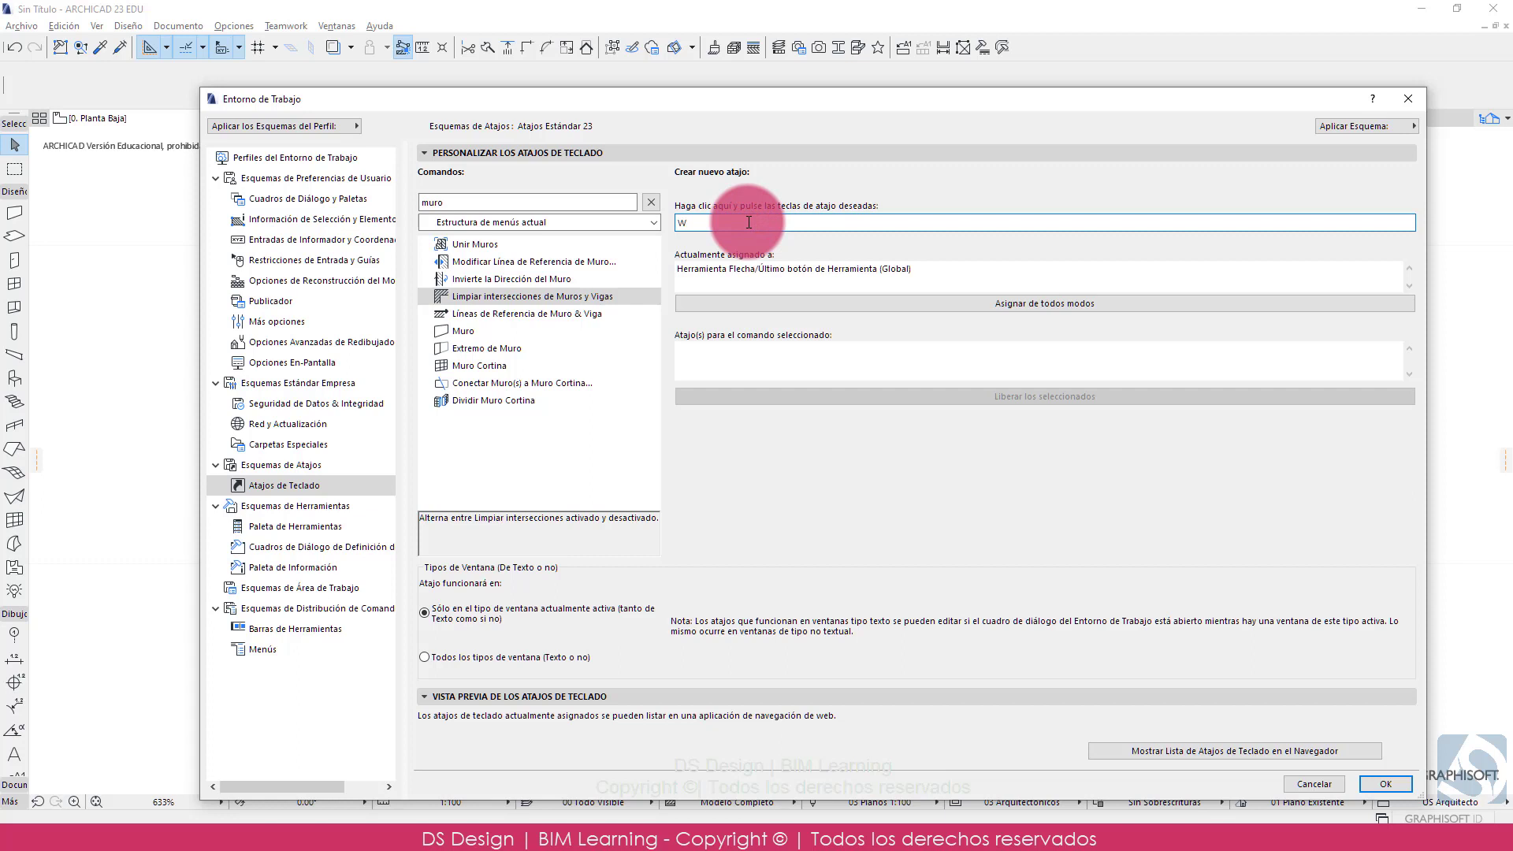
pyautogui.hotkey('shift', 'w')
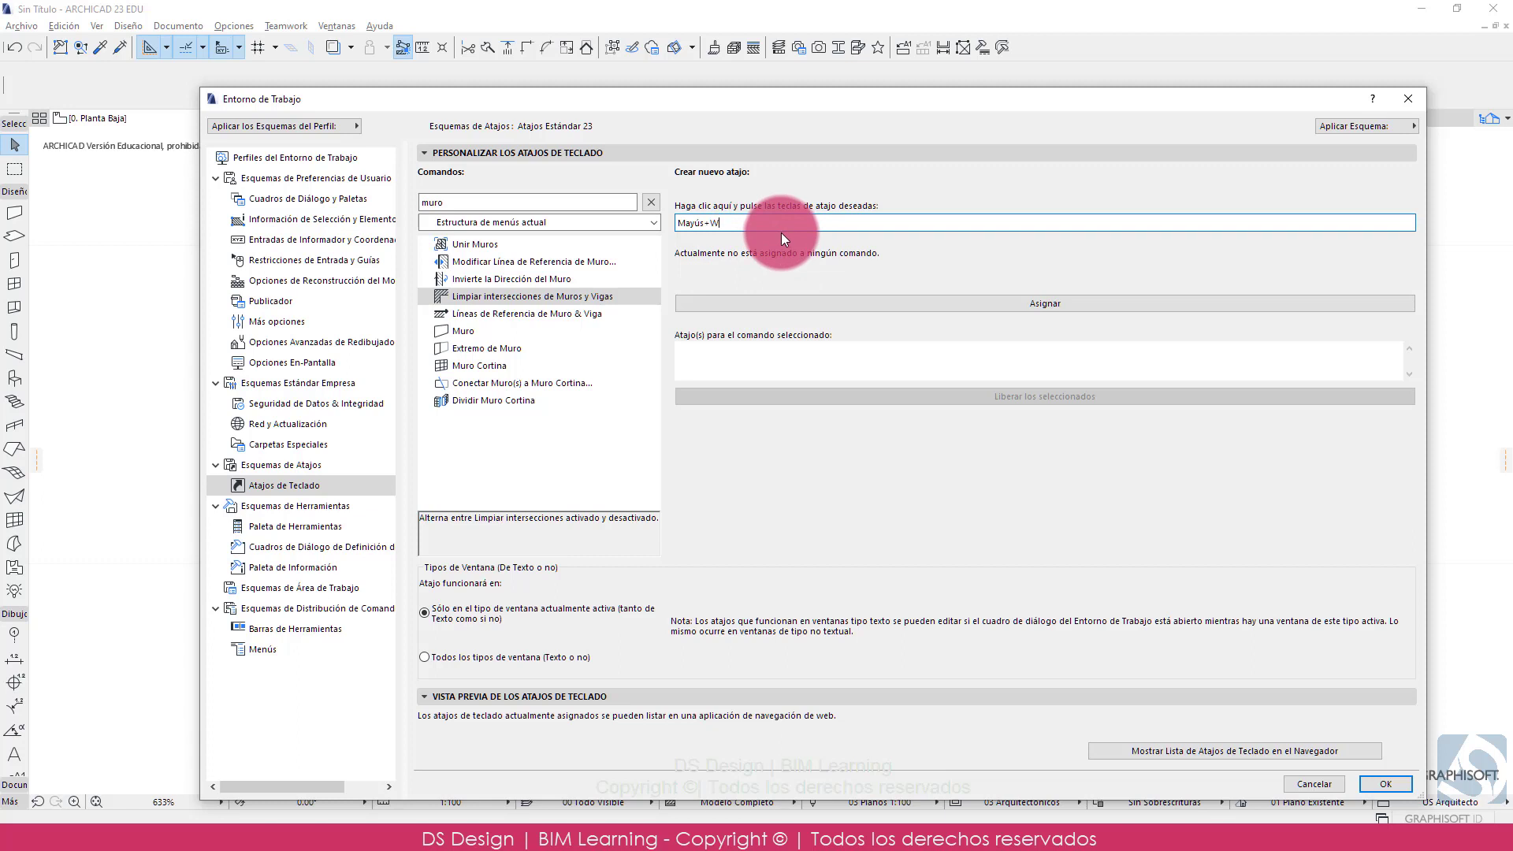
pyautogui.hotkey('ctrl', 'shift', 'w')
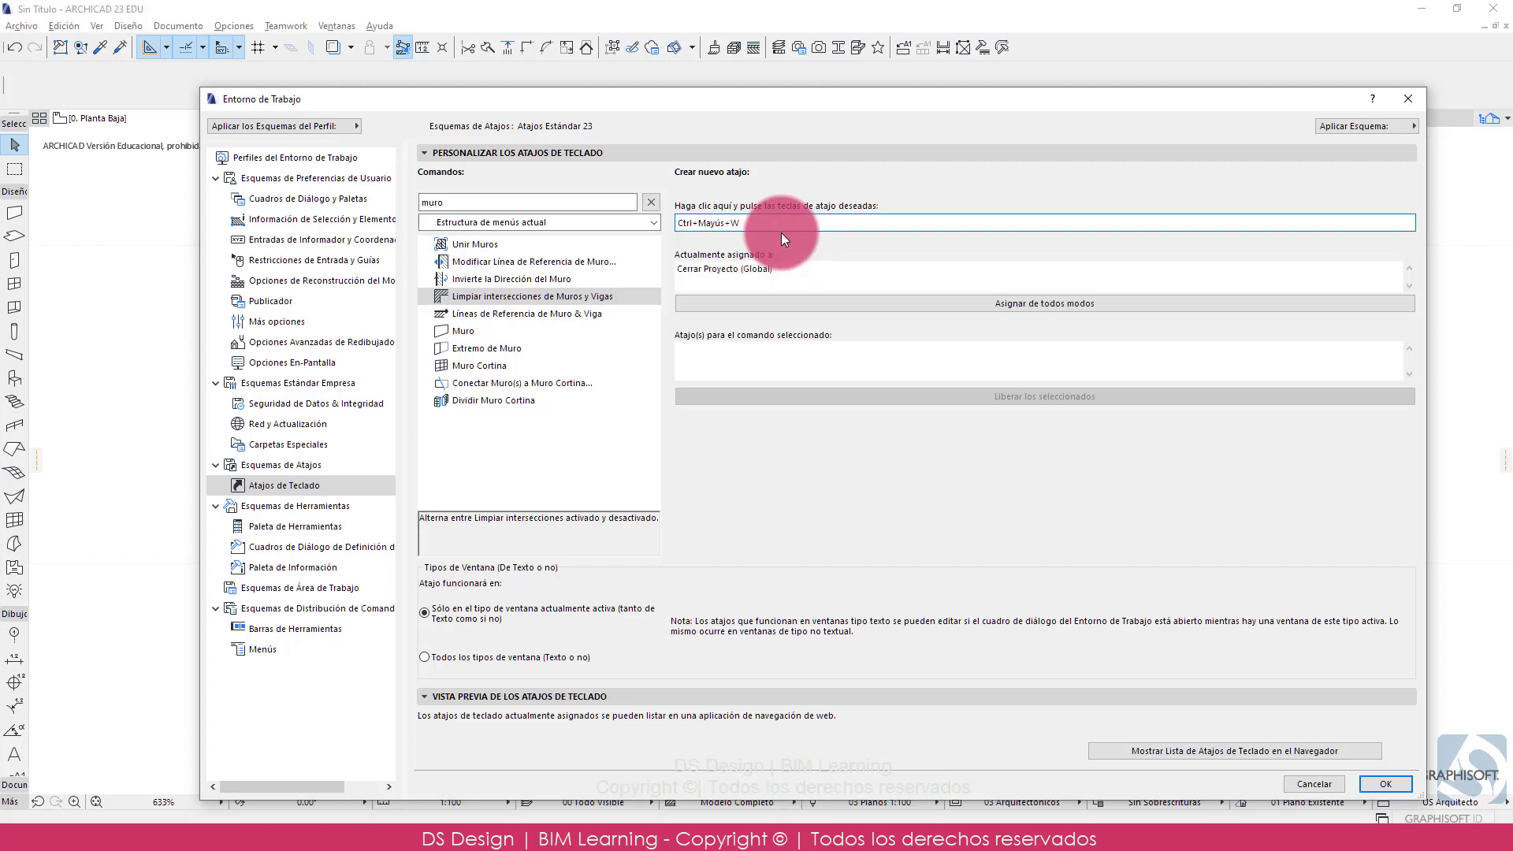
pyautogui.moveTo(756, 227); pyautogui.dragTo(659, 231)
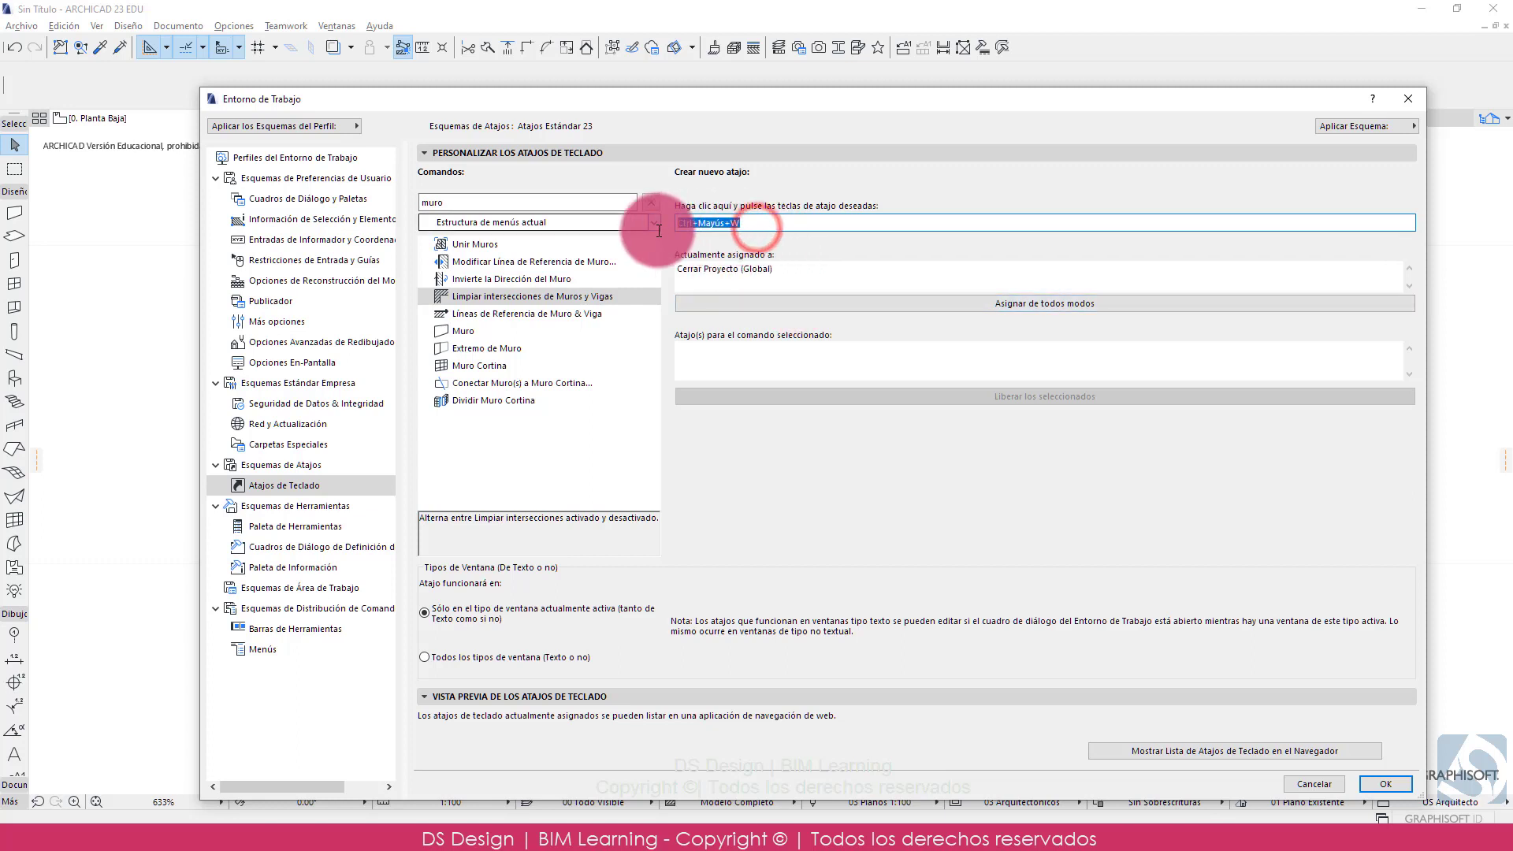
# - Assign Mayús+W as the shortcut for the Muro tool and accept the work environment changes
pyautogui.click(564, 331)
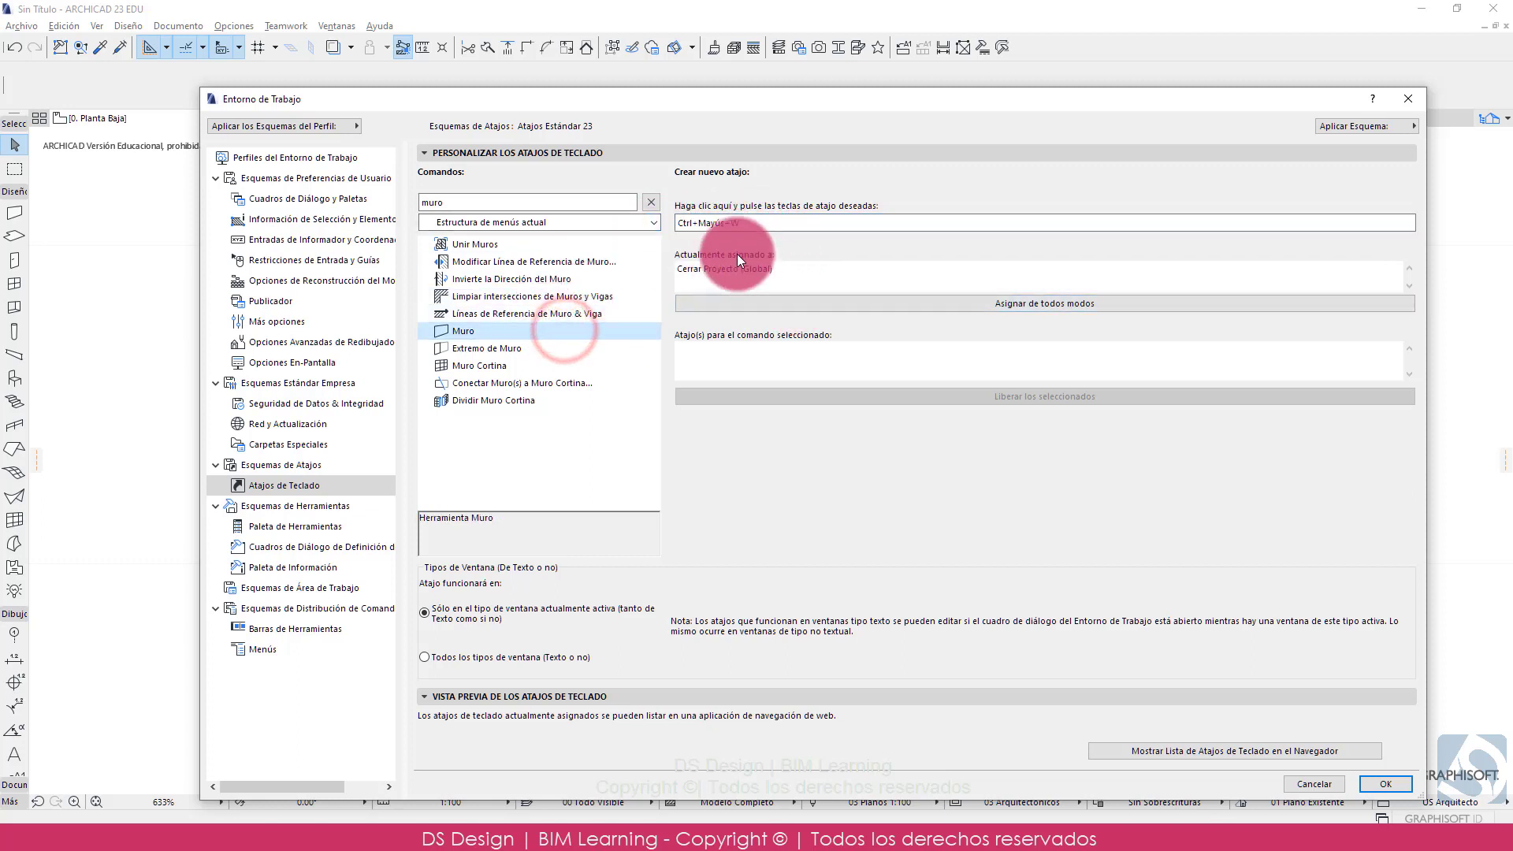
pyautogui.click(757, 223)
pyautogui.hotkey('shift', 'w')
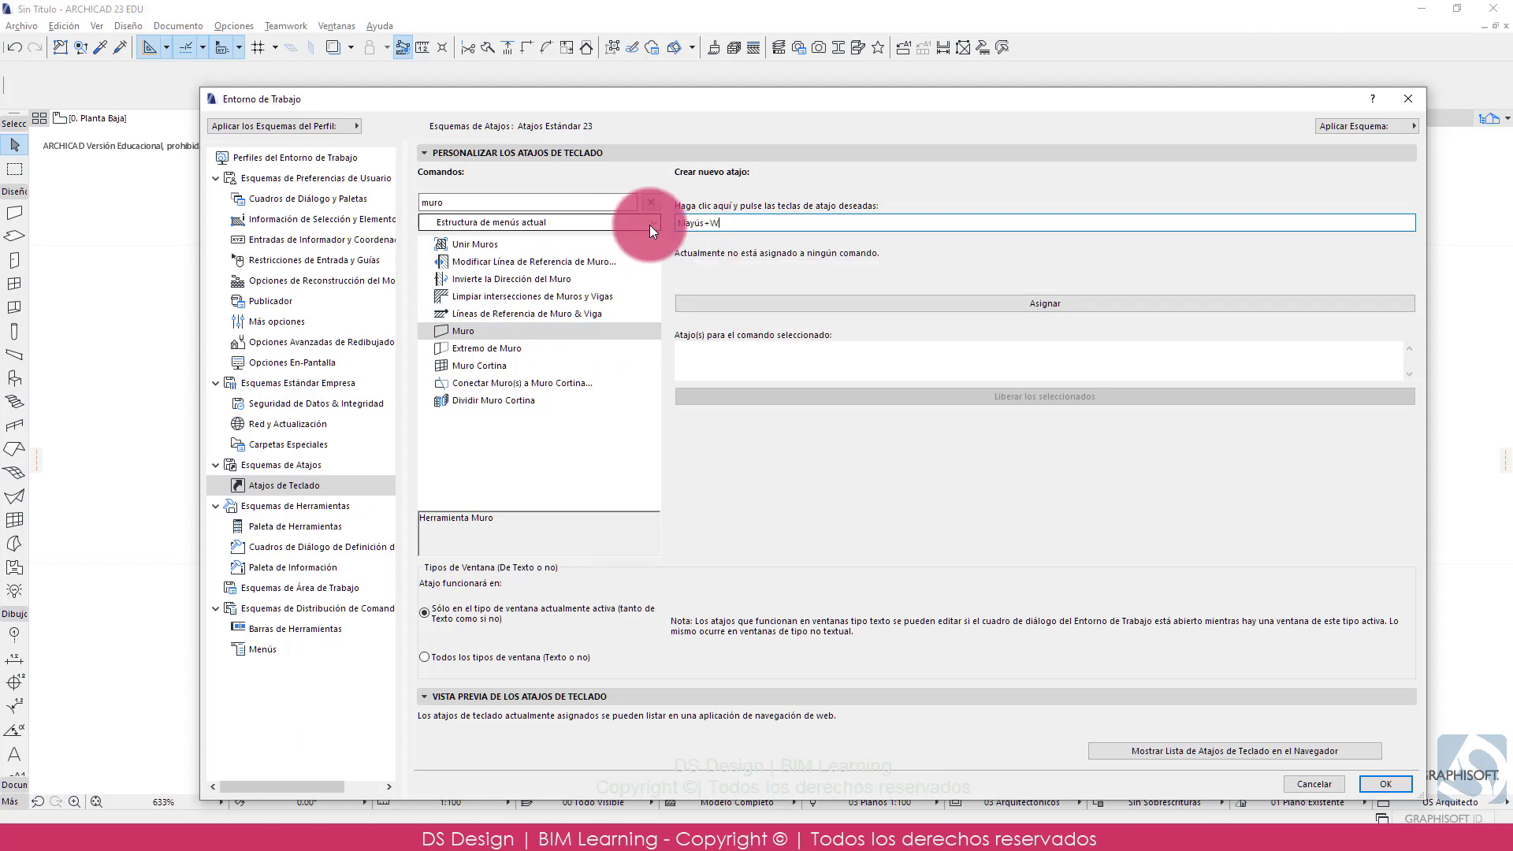
pyautogui.click(1012, 304)
pyautogui.click(774, 368)
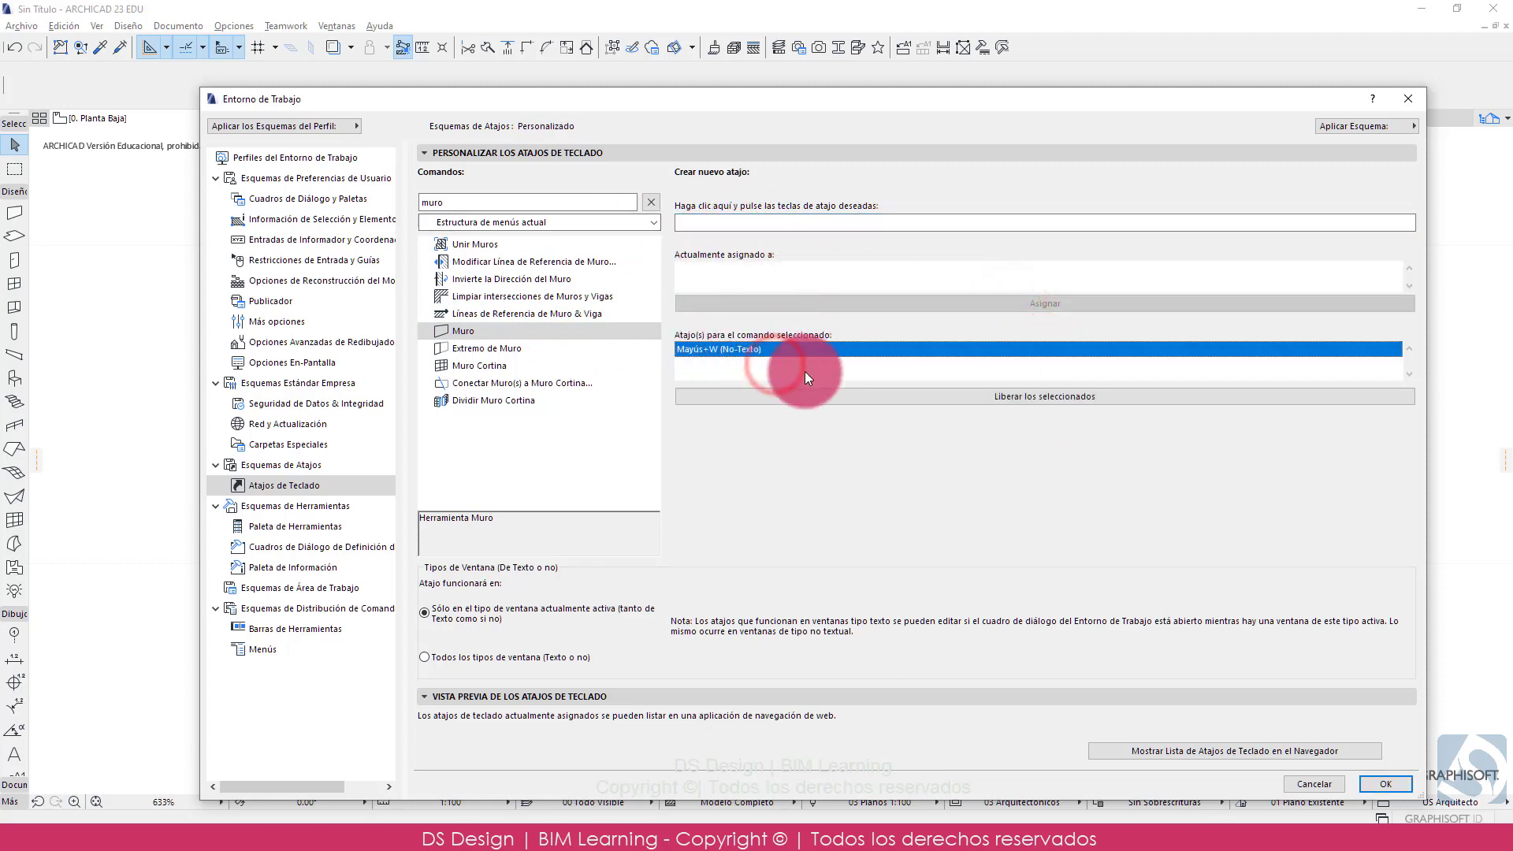
pyautogui.click(1384, 783)
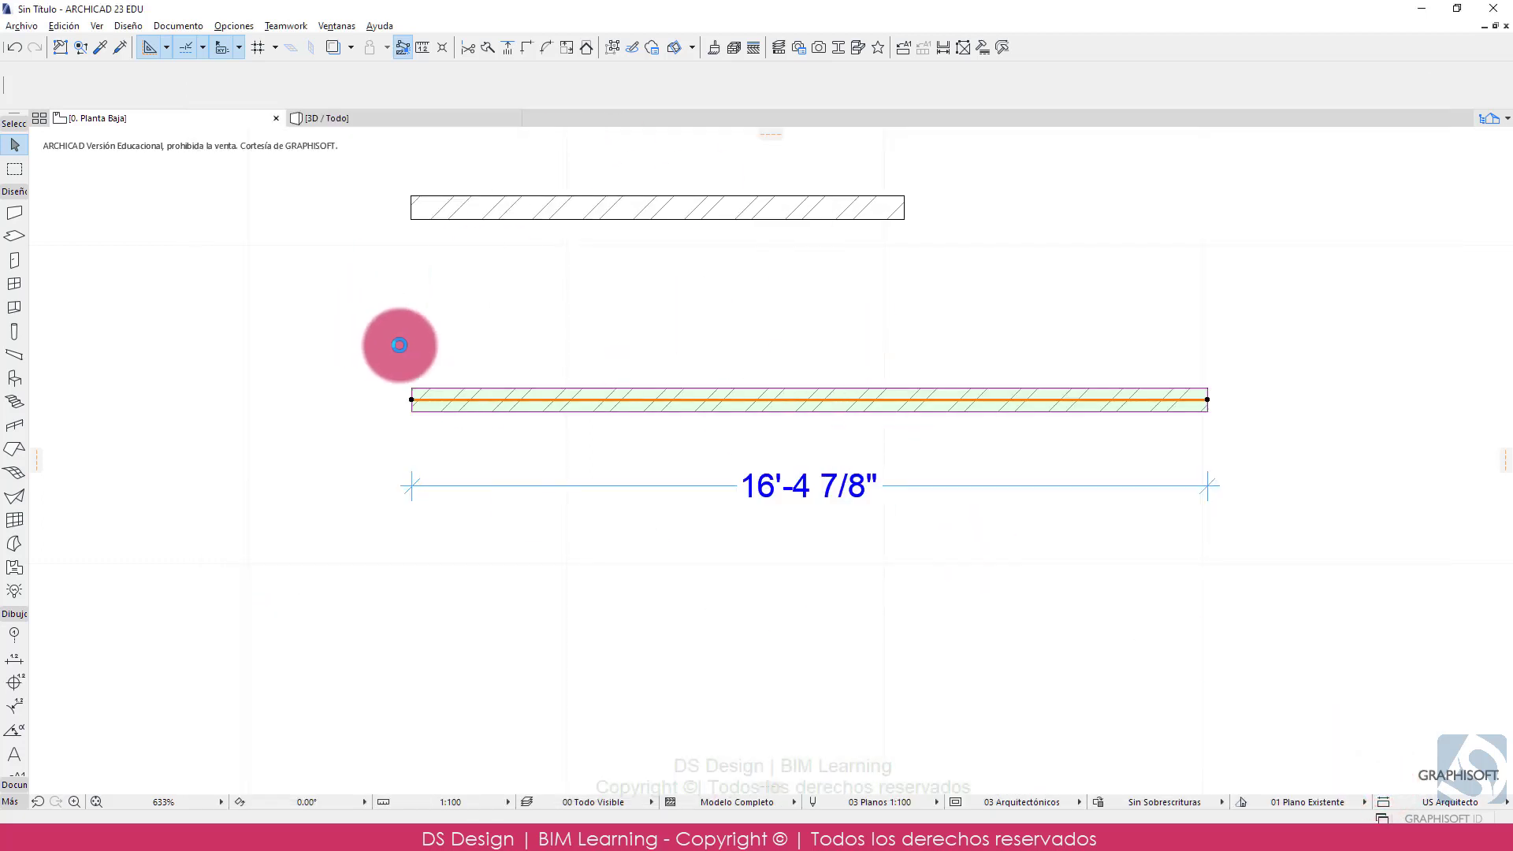
# - Test the Mayús+W shortcut in the floor plan by starting a wall with it and cancelling the wall
pyautogui.hotkey('shift', 'w')
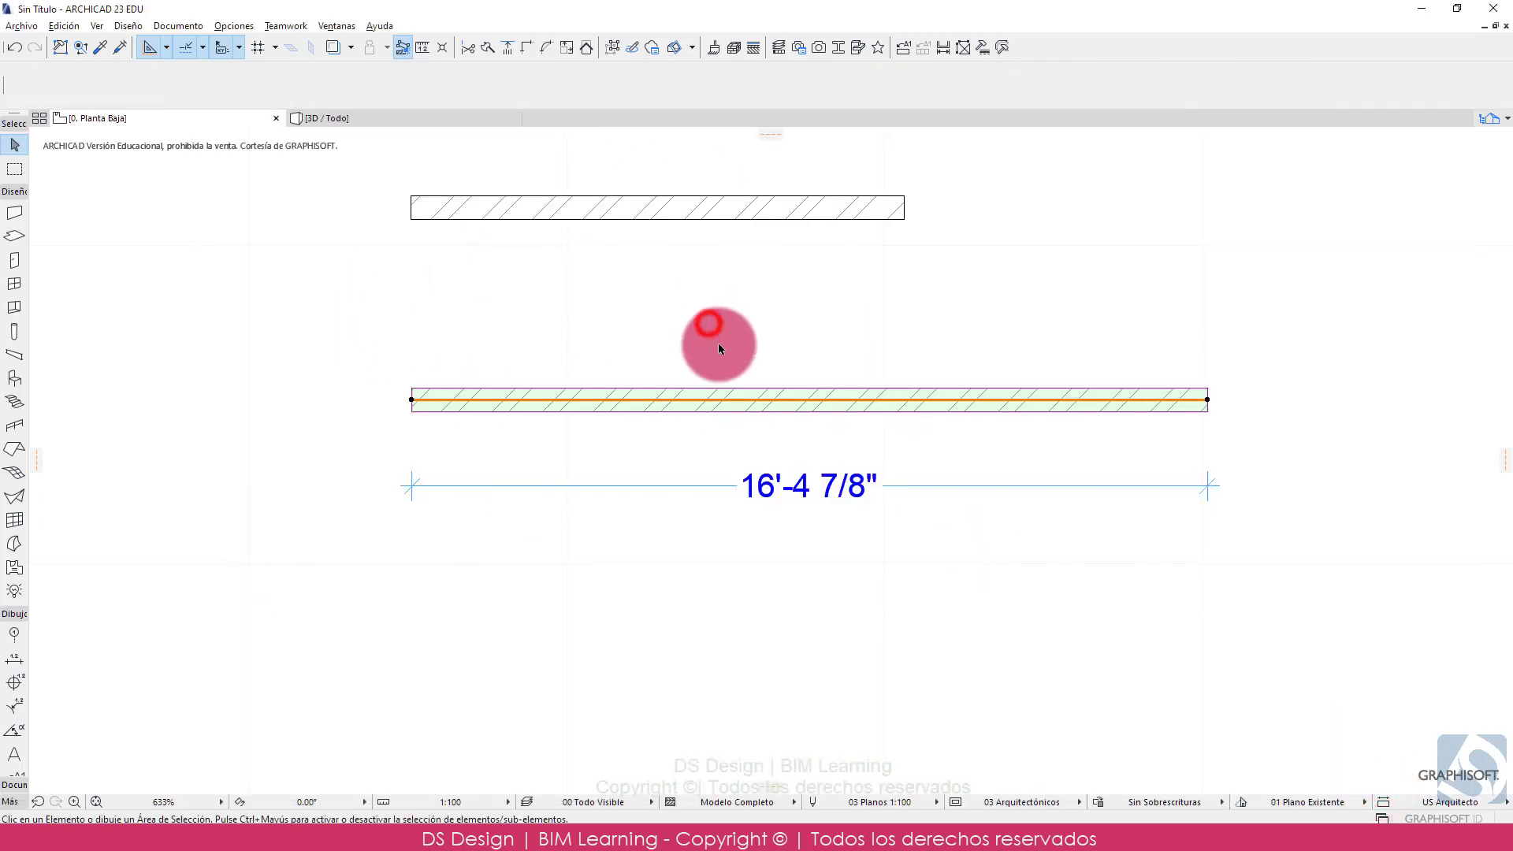
pyautogui.click(706, 323)
pyautogui.scroll(-3, 686, 371)
pyautogui.click(15, 215)
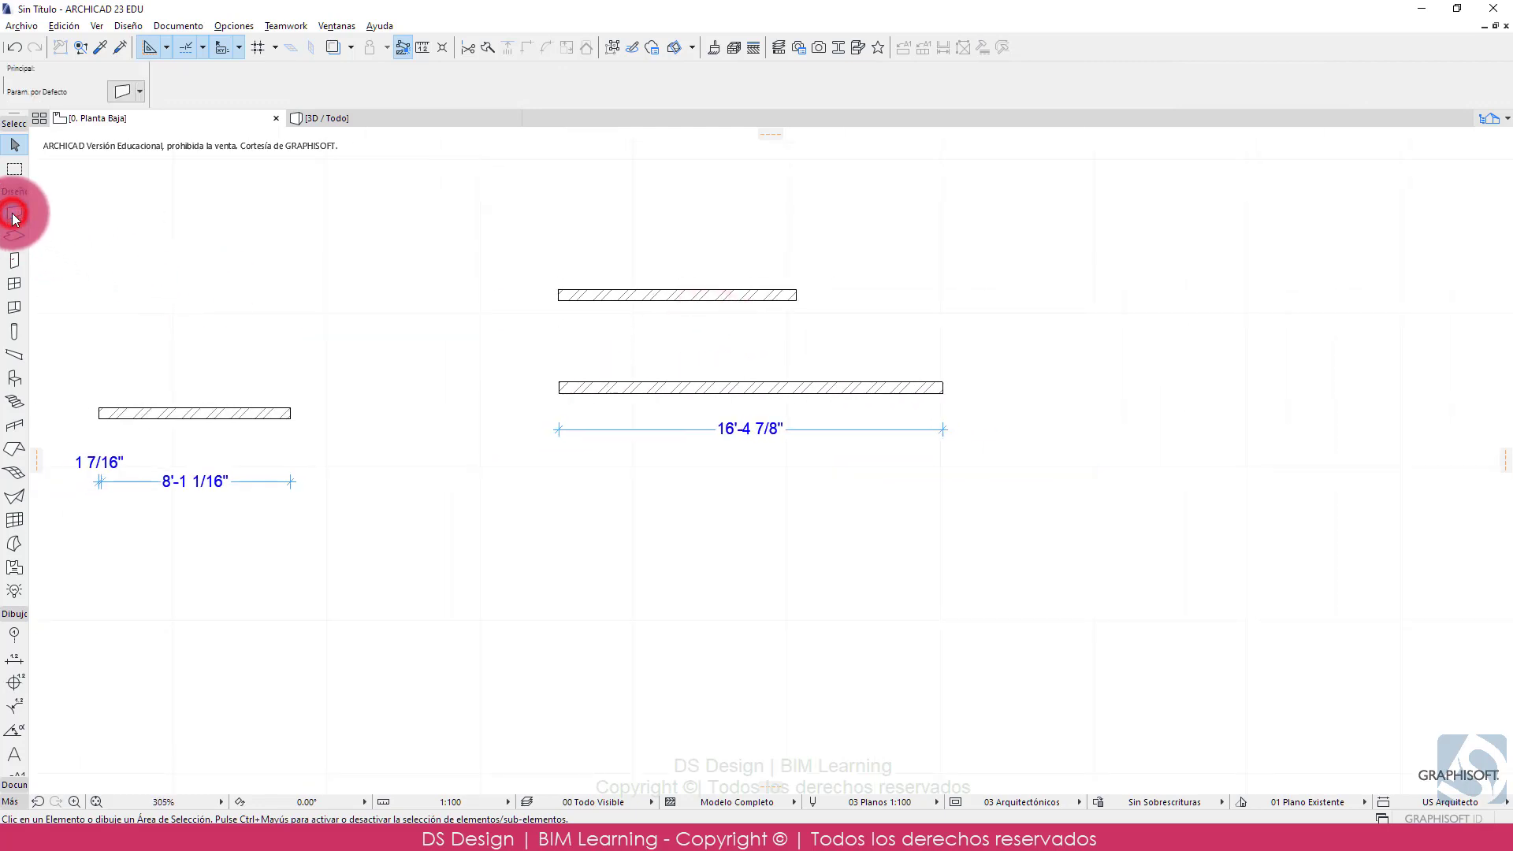
pyautogui.press('shift')
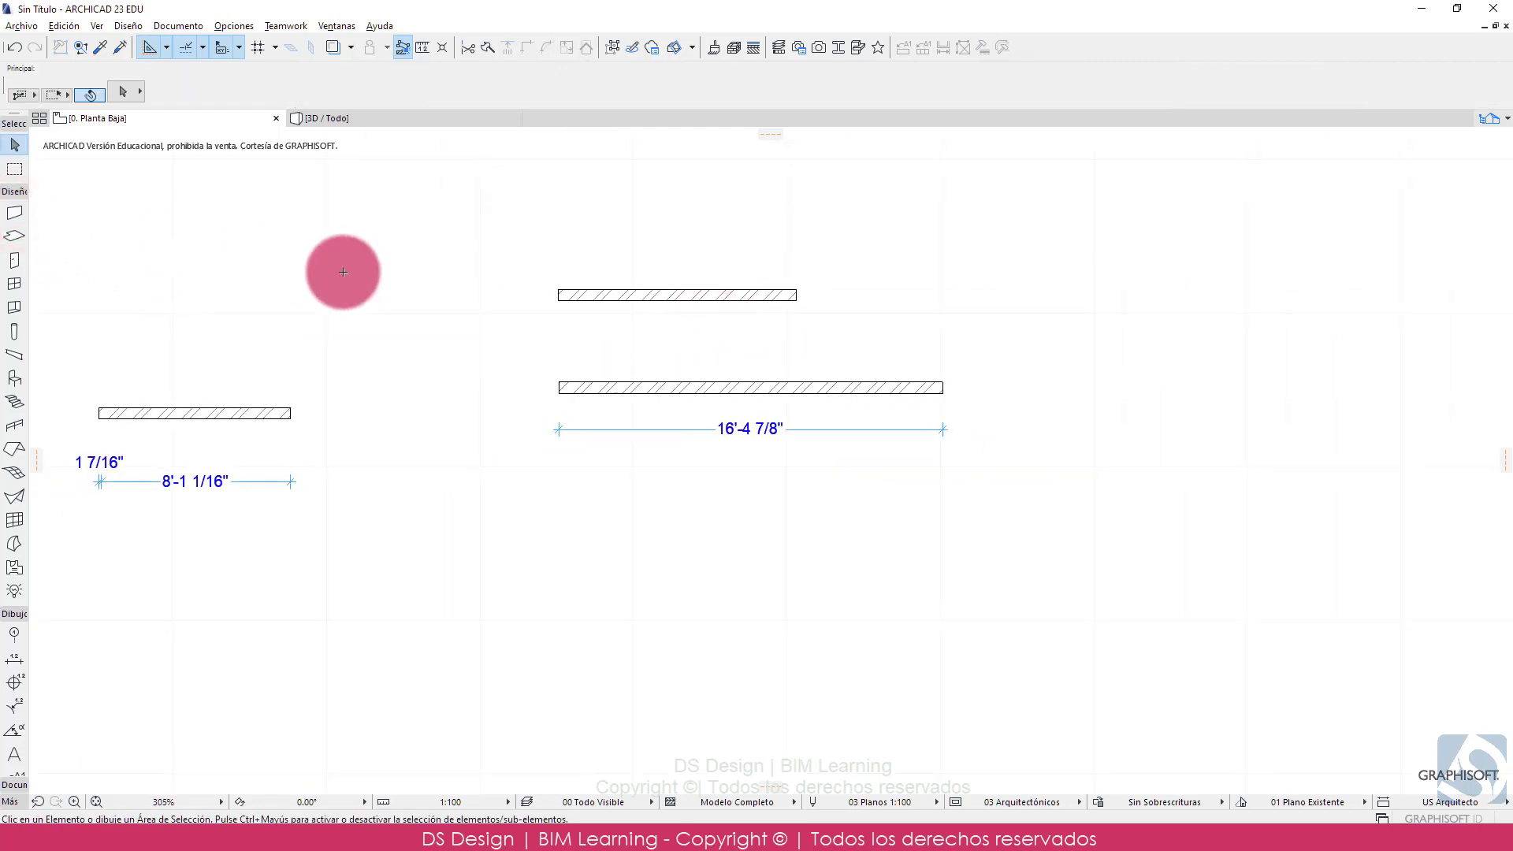
pyautogui.hotkey('shift', 'w')
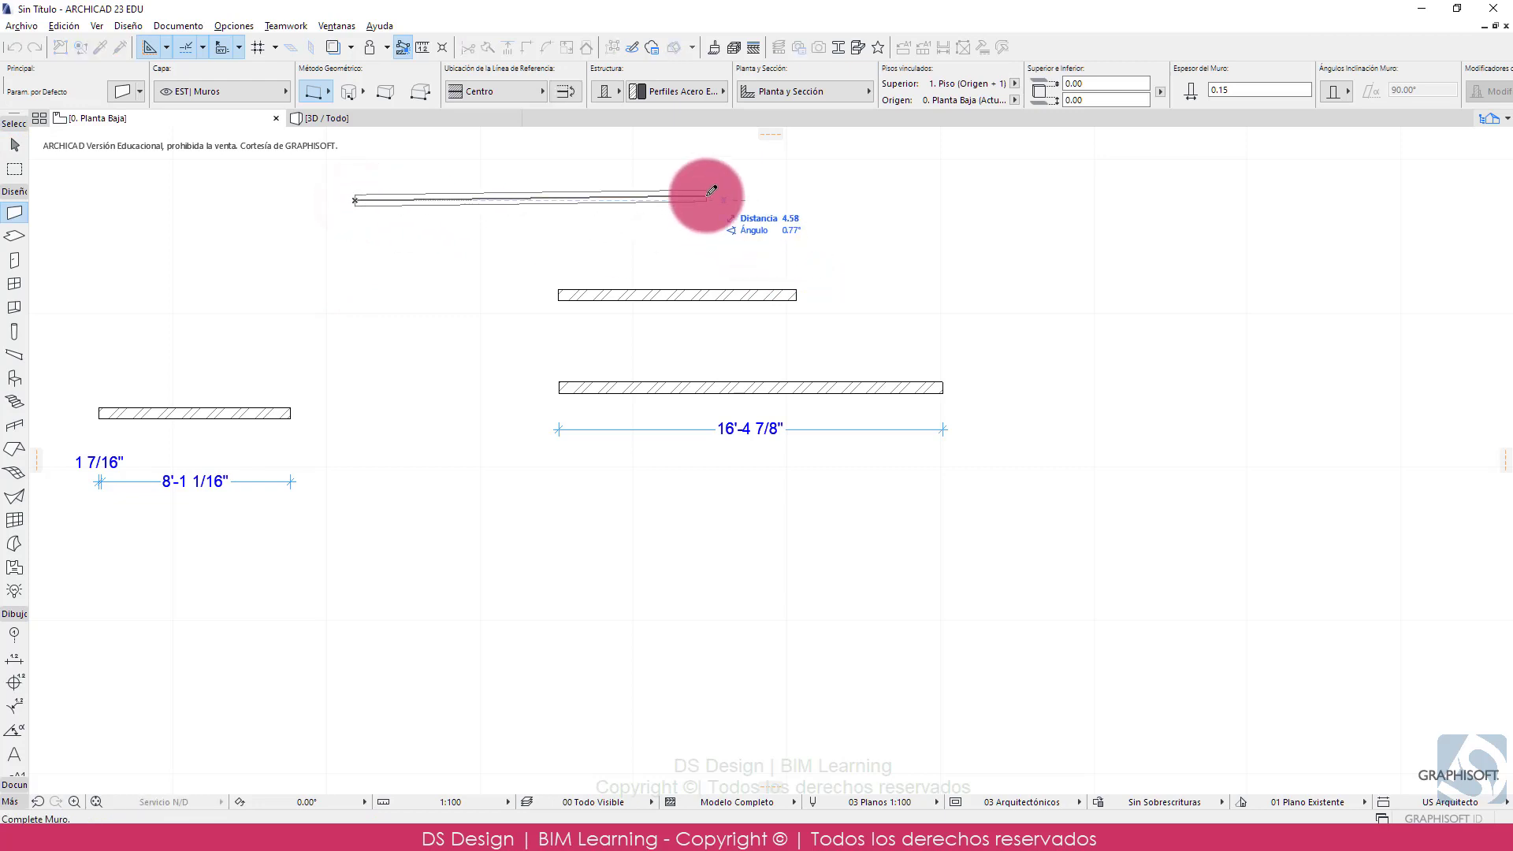
pyautogui.press('Escape')
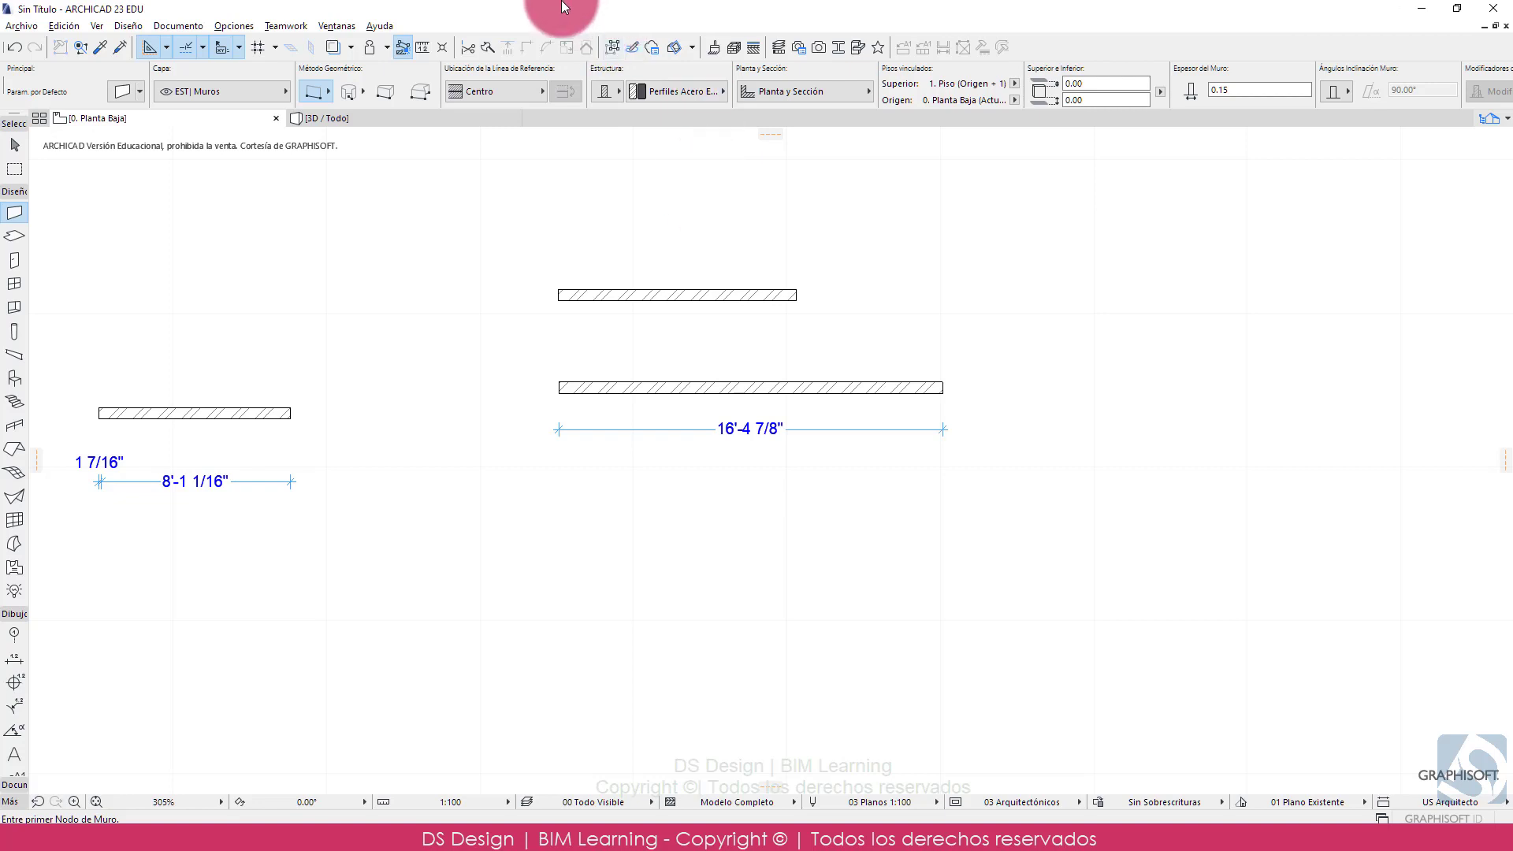
# - Open the Perspectiva Cónica 3D view of the model
pyautogui.click(347, 30)
pyautogui.moveTo(366, 44)
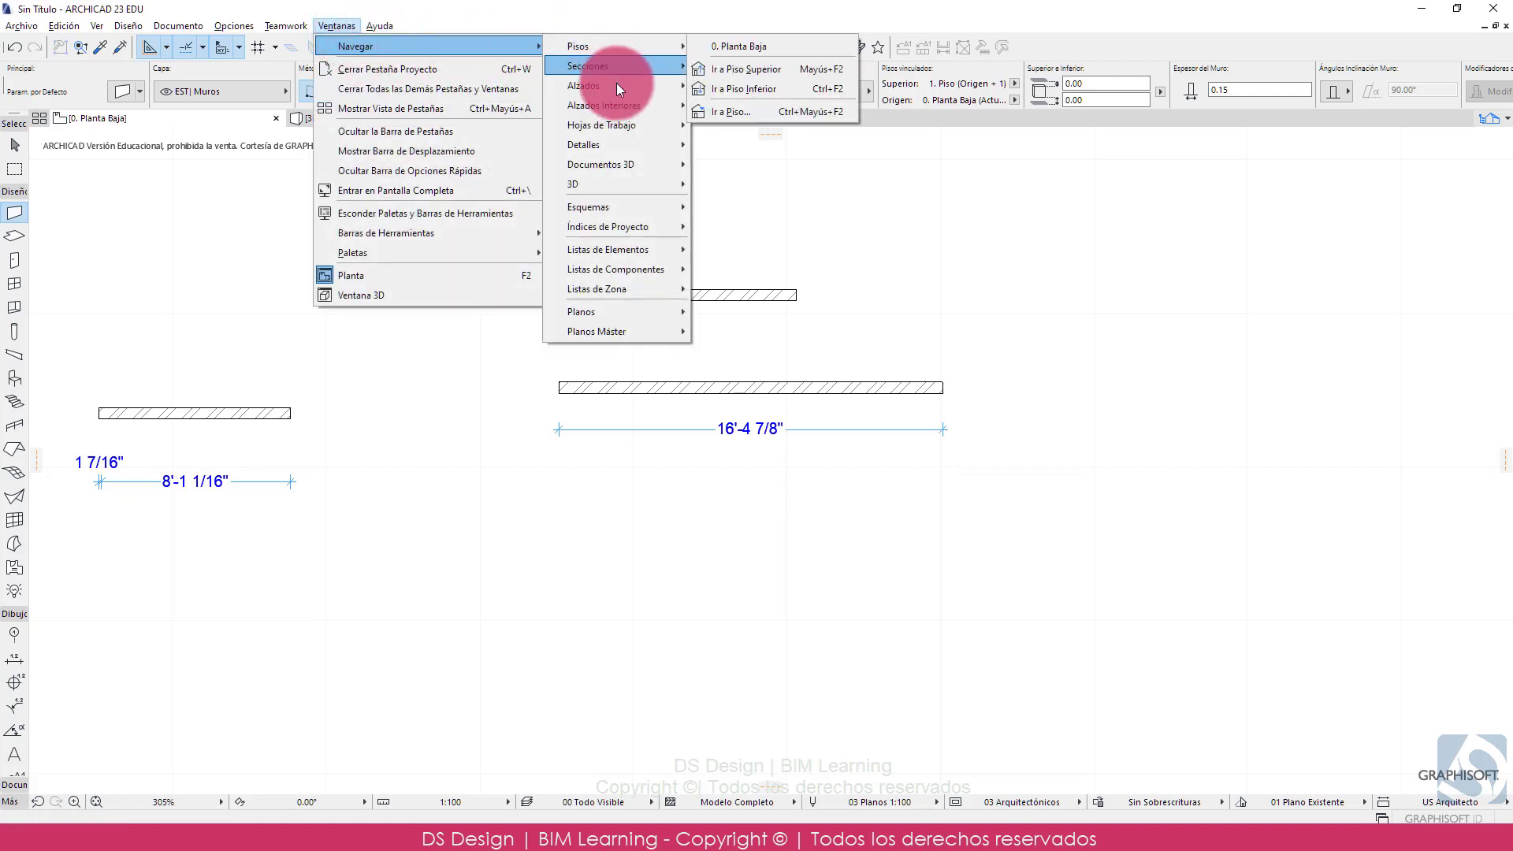
pyautogui.moveTo(628, 186)
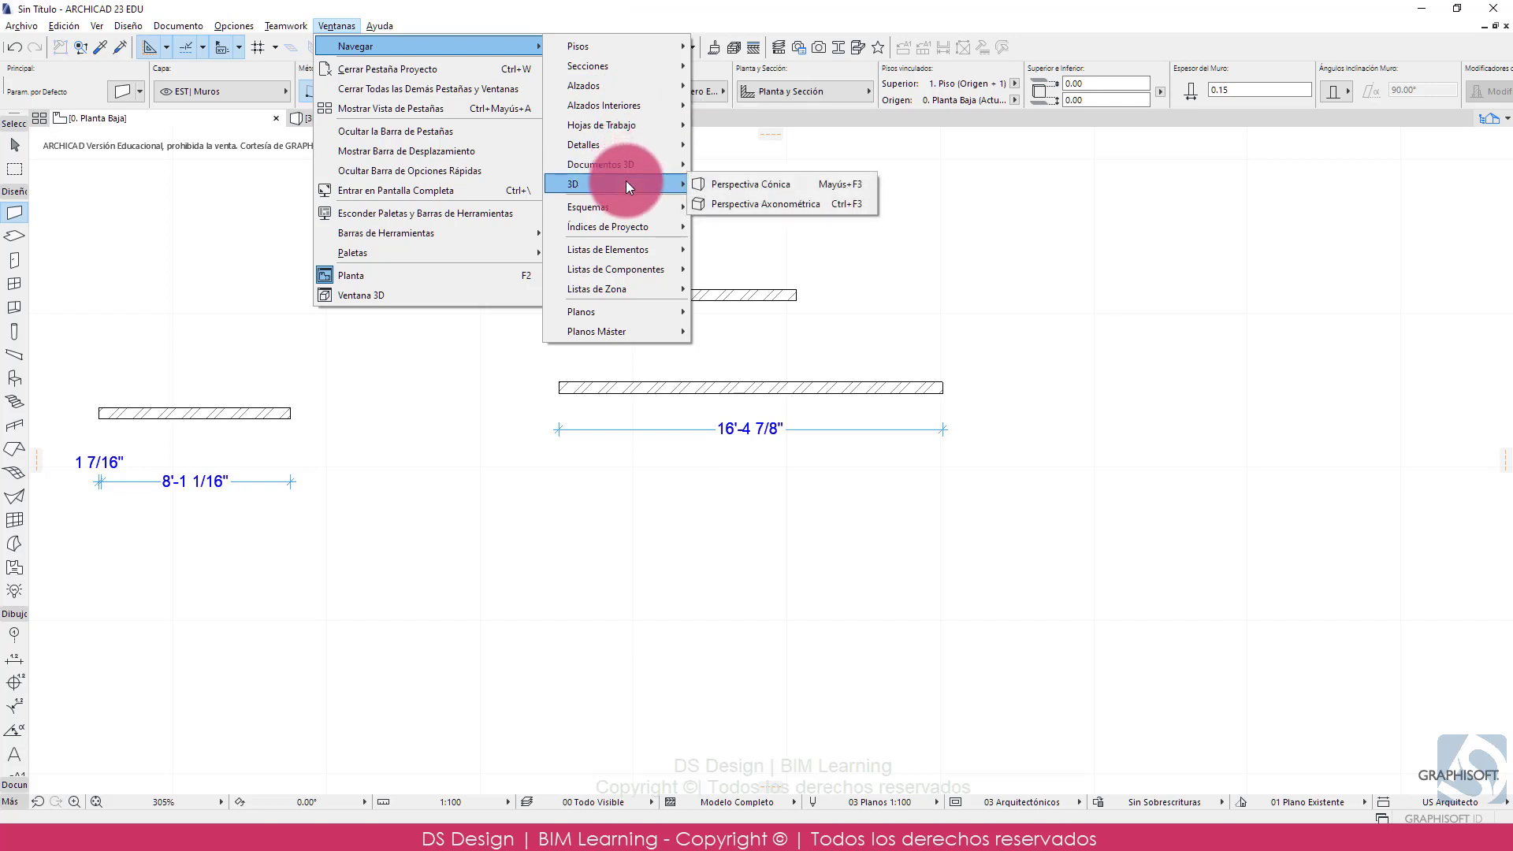
pyautogui.click(746, 184)
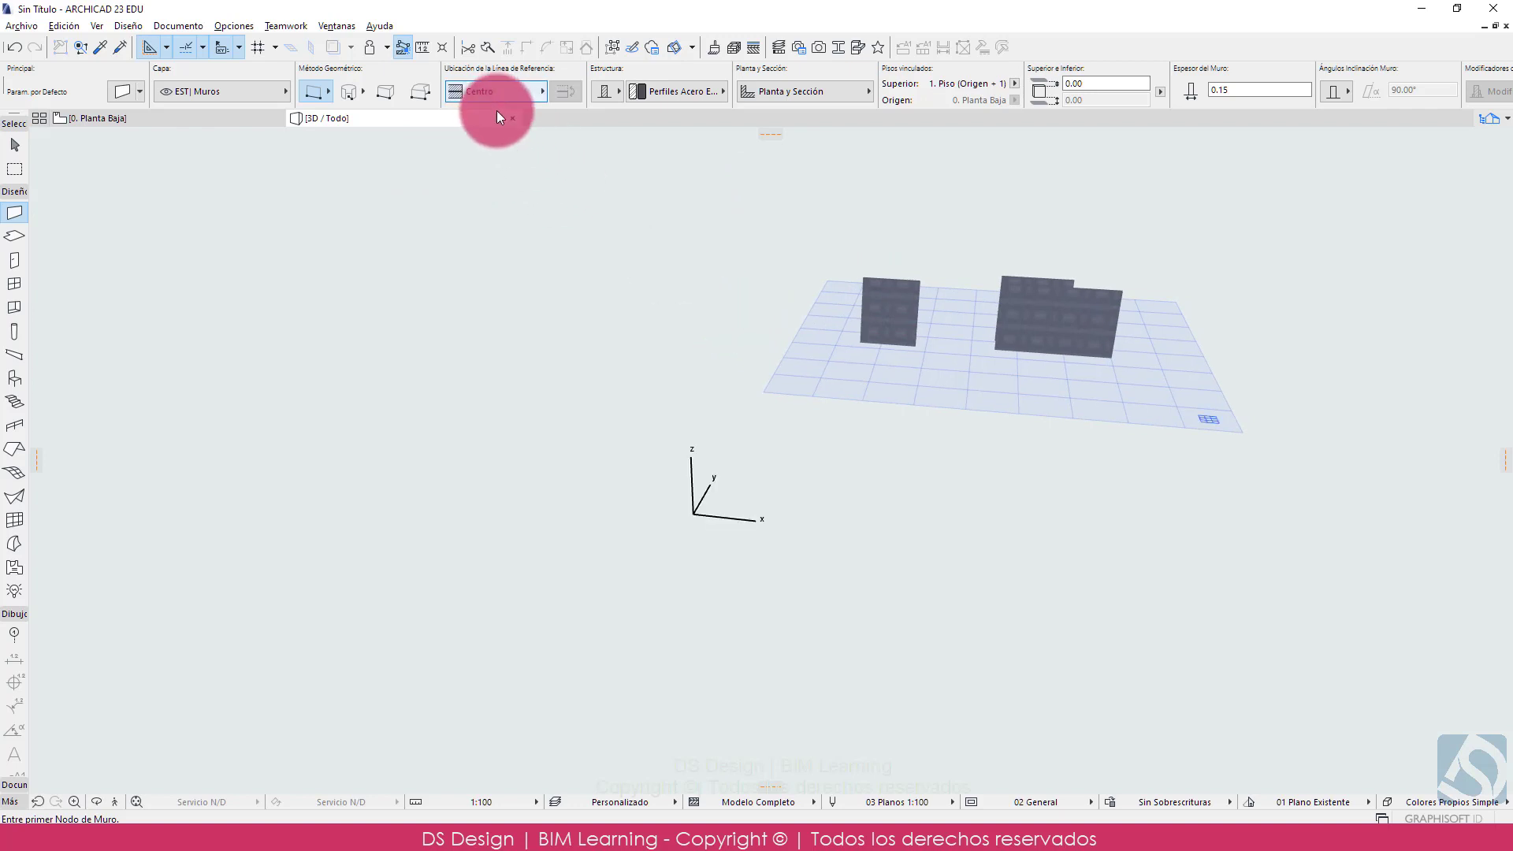
# - Show the Navegador palette
pyautogui.click(335, 24)
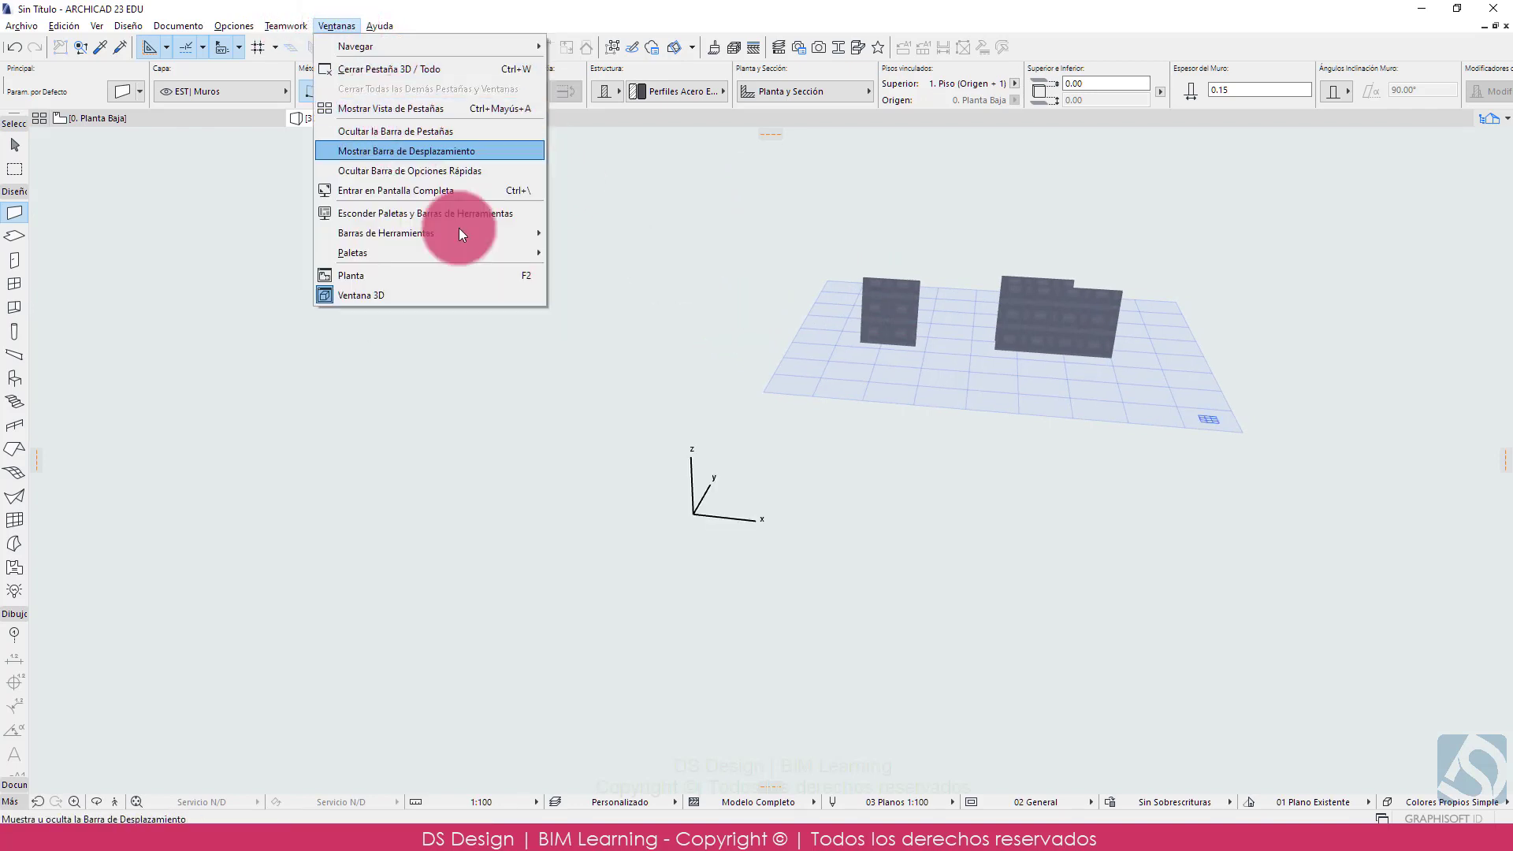
pyautogui.moveTo(526, 251)
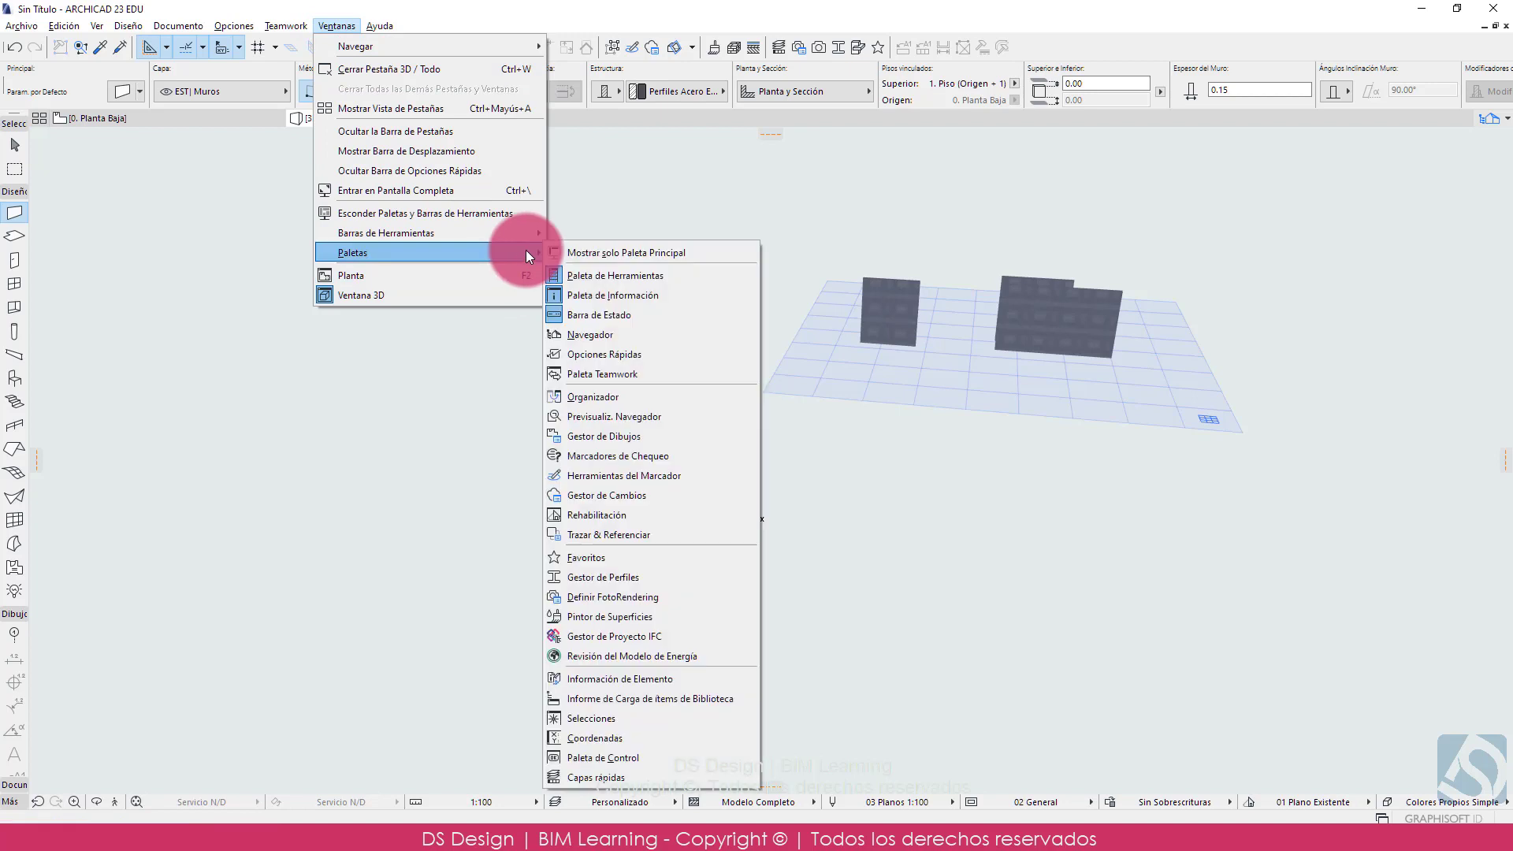
pyautogui.click(640, 336)
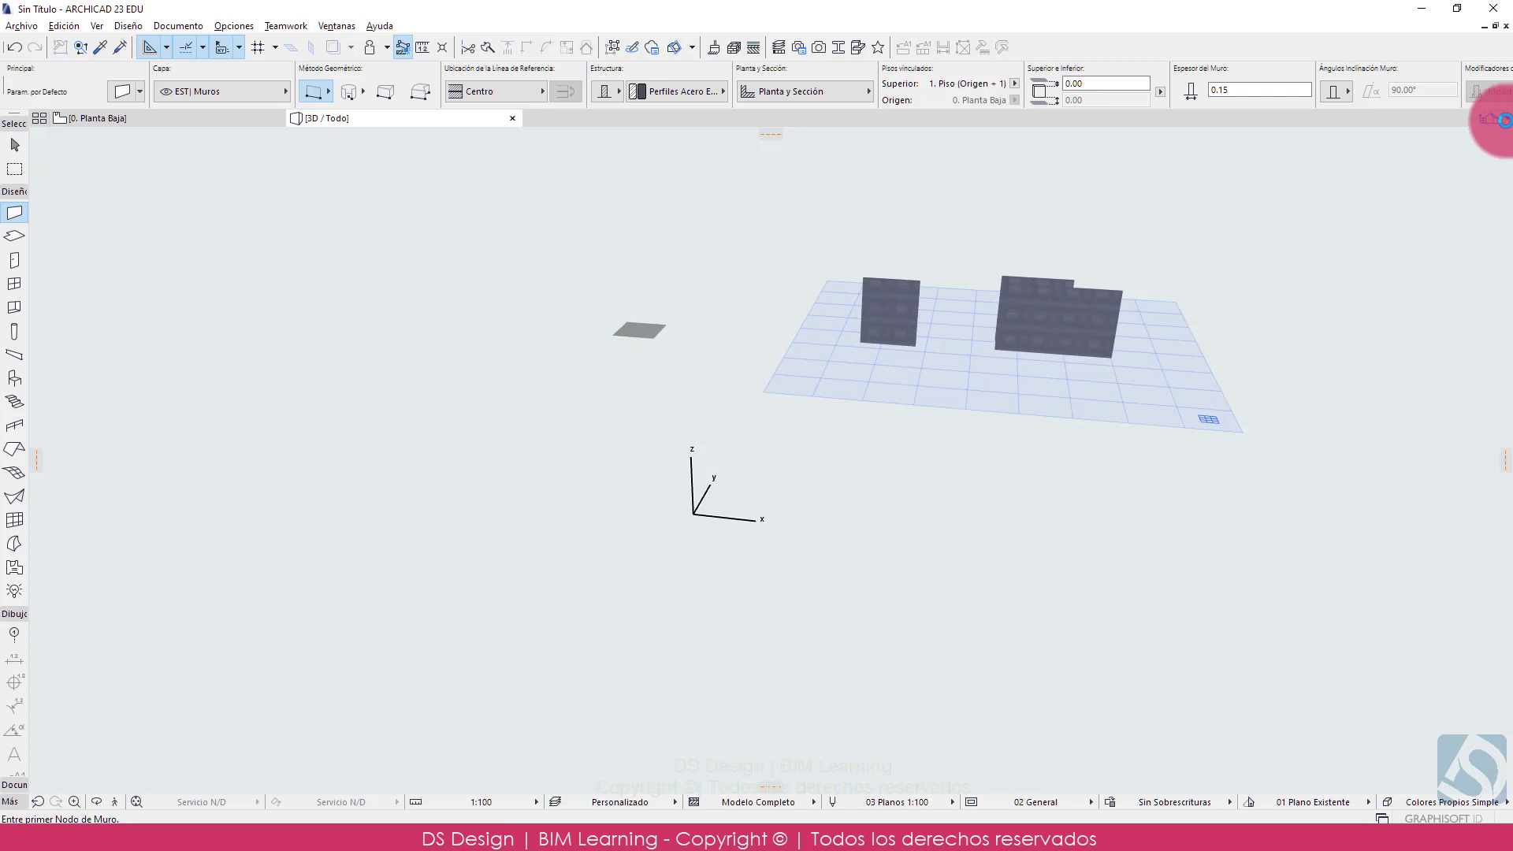
# - Look at the Herramientas del Marcador palette and close it, and view the walls from another angle in 3D
pyautogui.click(339, 25)
pyautogui.moveTo(432, 249)
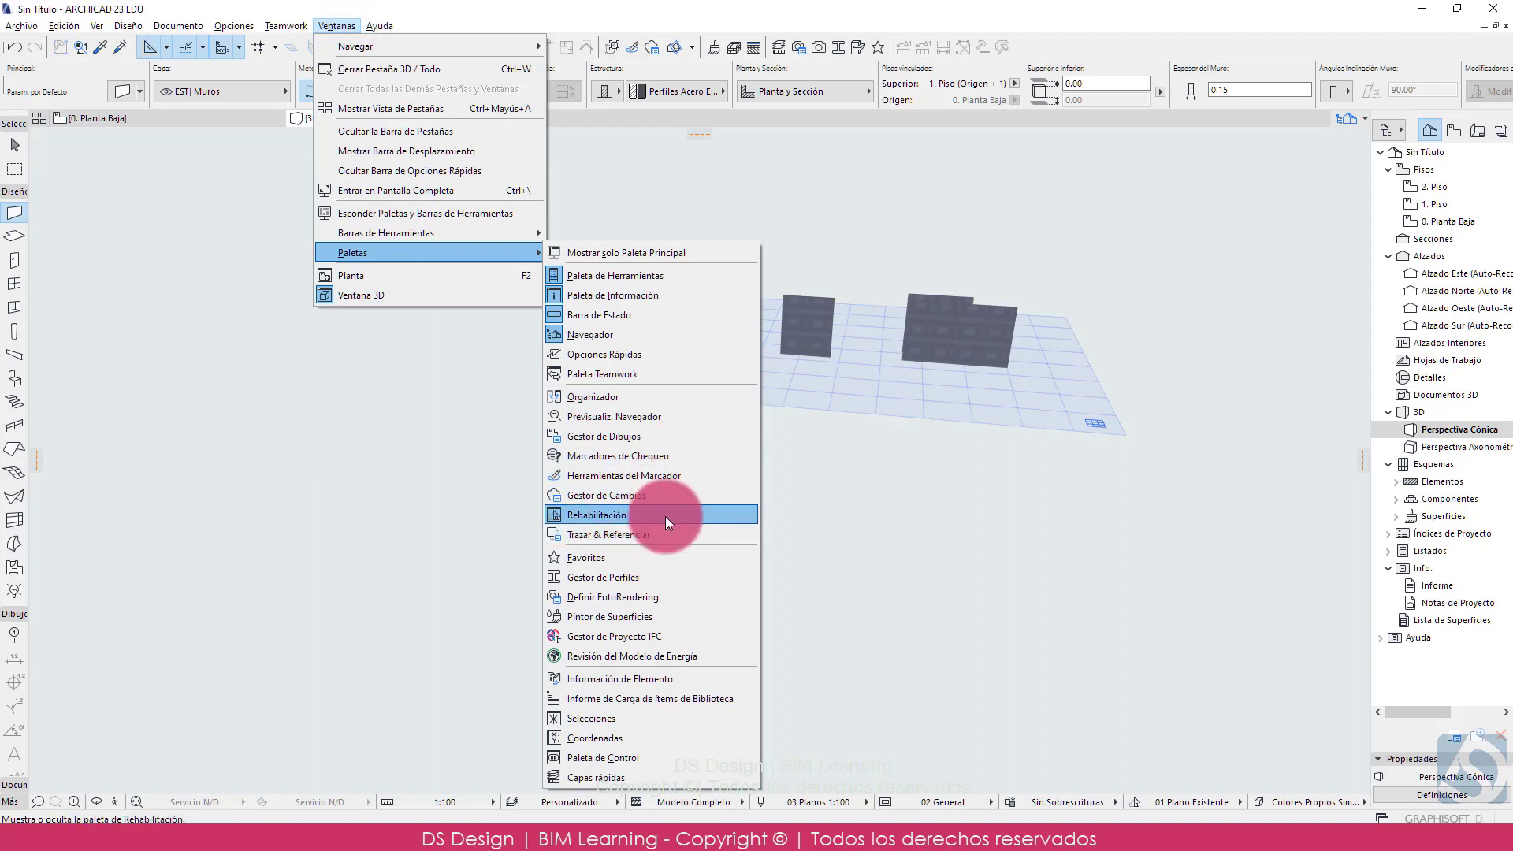
pyautogui.click(637, 476)
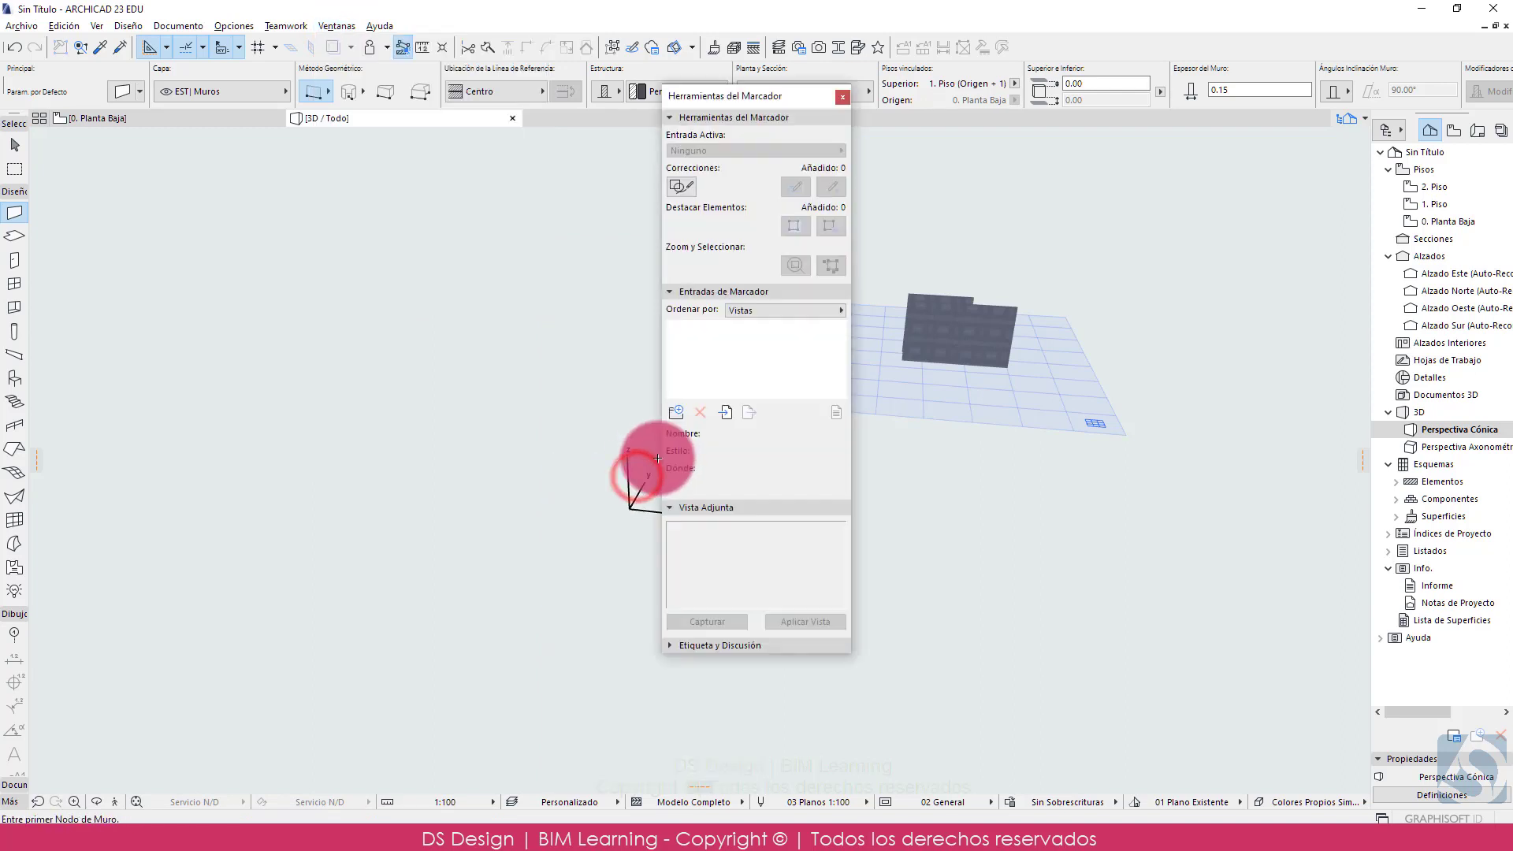
pyautogui.click(842, 96)
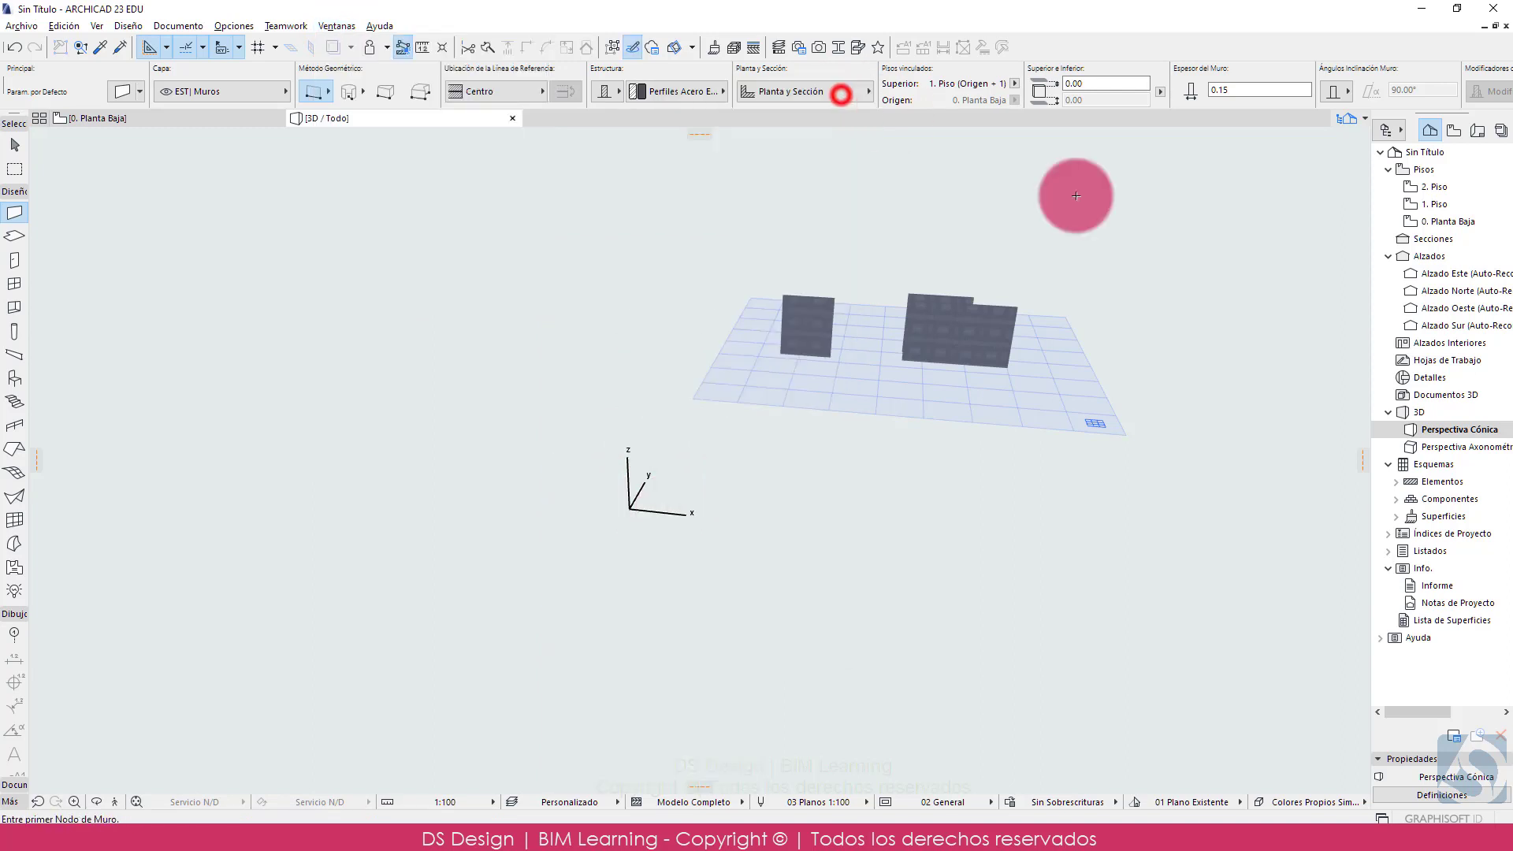
pyautogui.press('Escape')
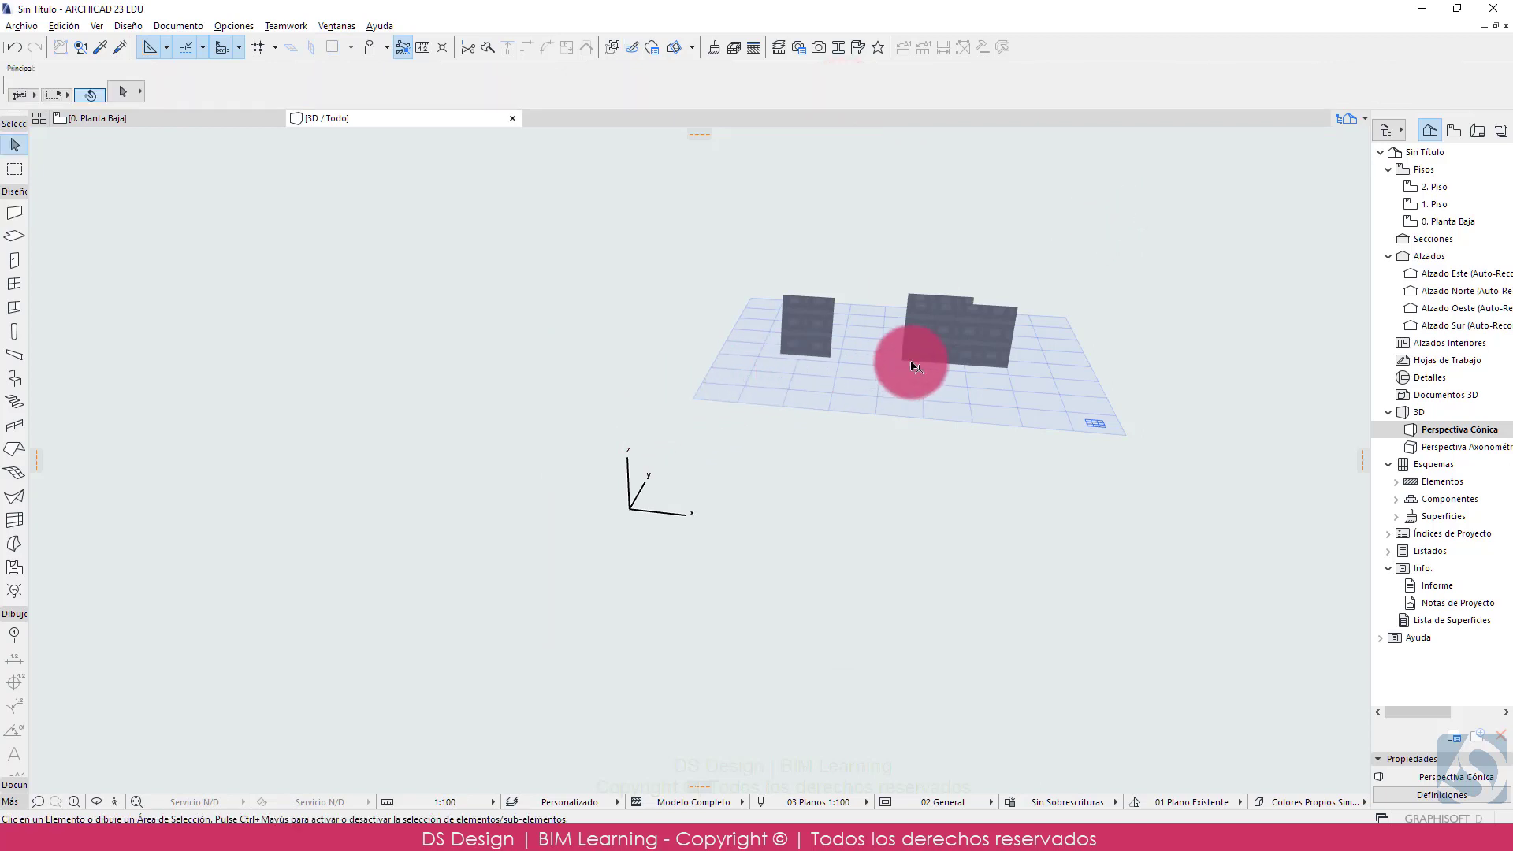
pyautogui.moveTo(912, 362); pyautogui.dragTo(844, 393, button='middle')
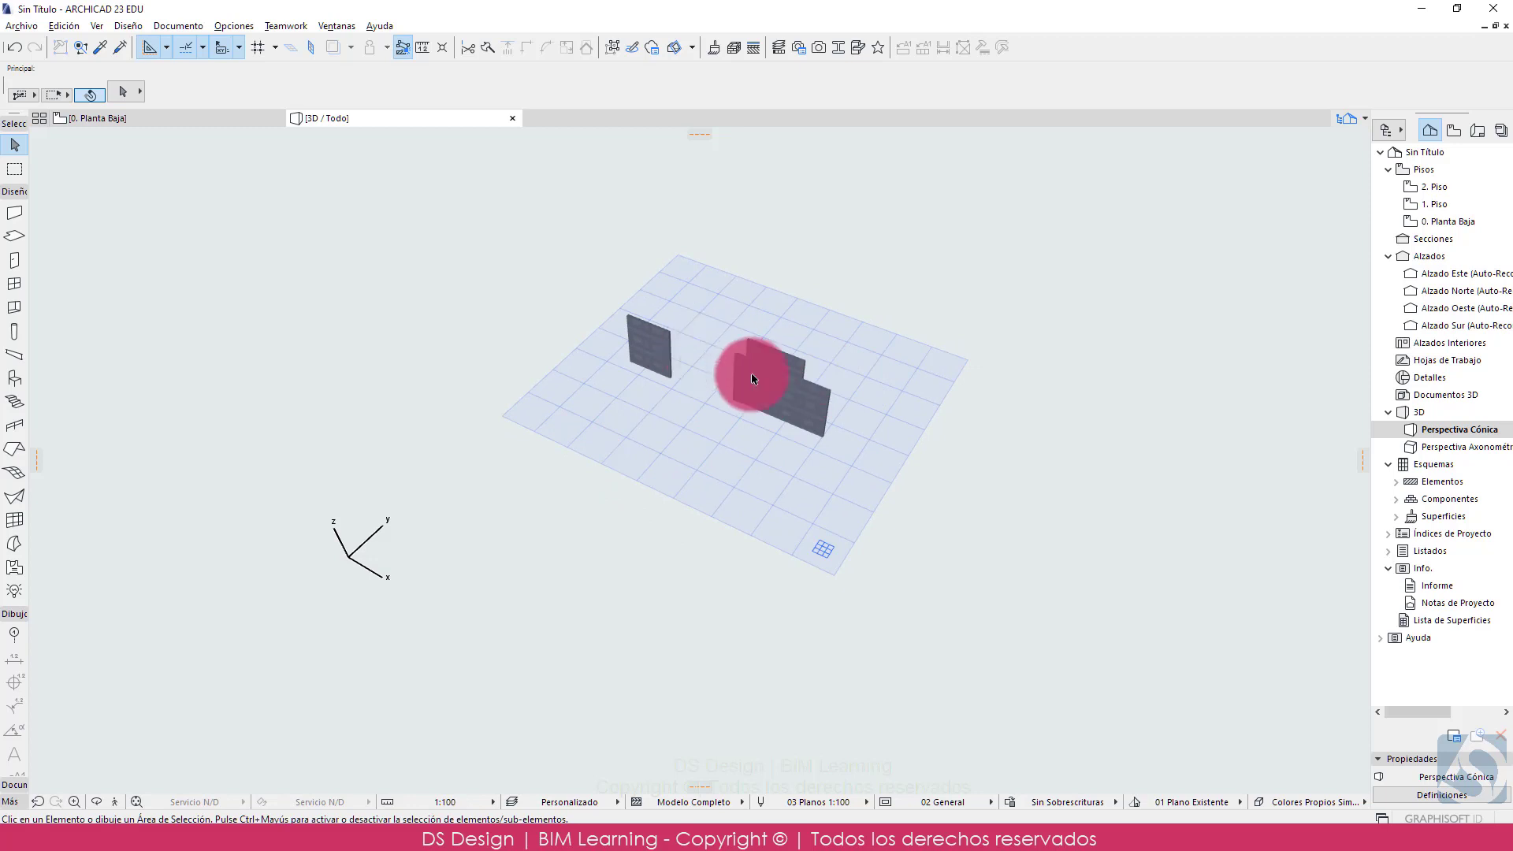
# - Review the file Interoperabilidad options for IFC, DXF-DWG and Clasificaciones y Propiedades without running any of them
pyautogui.click(22, 26)
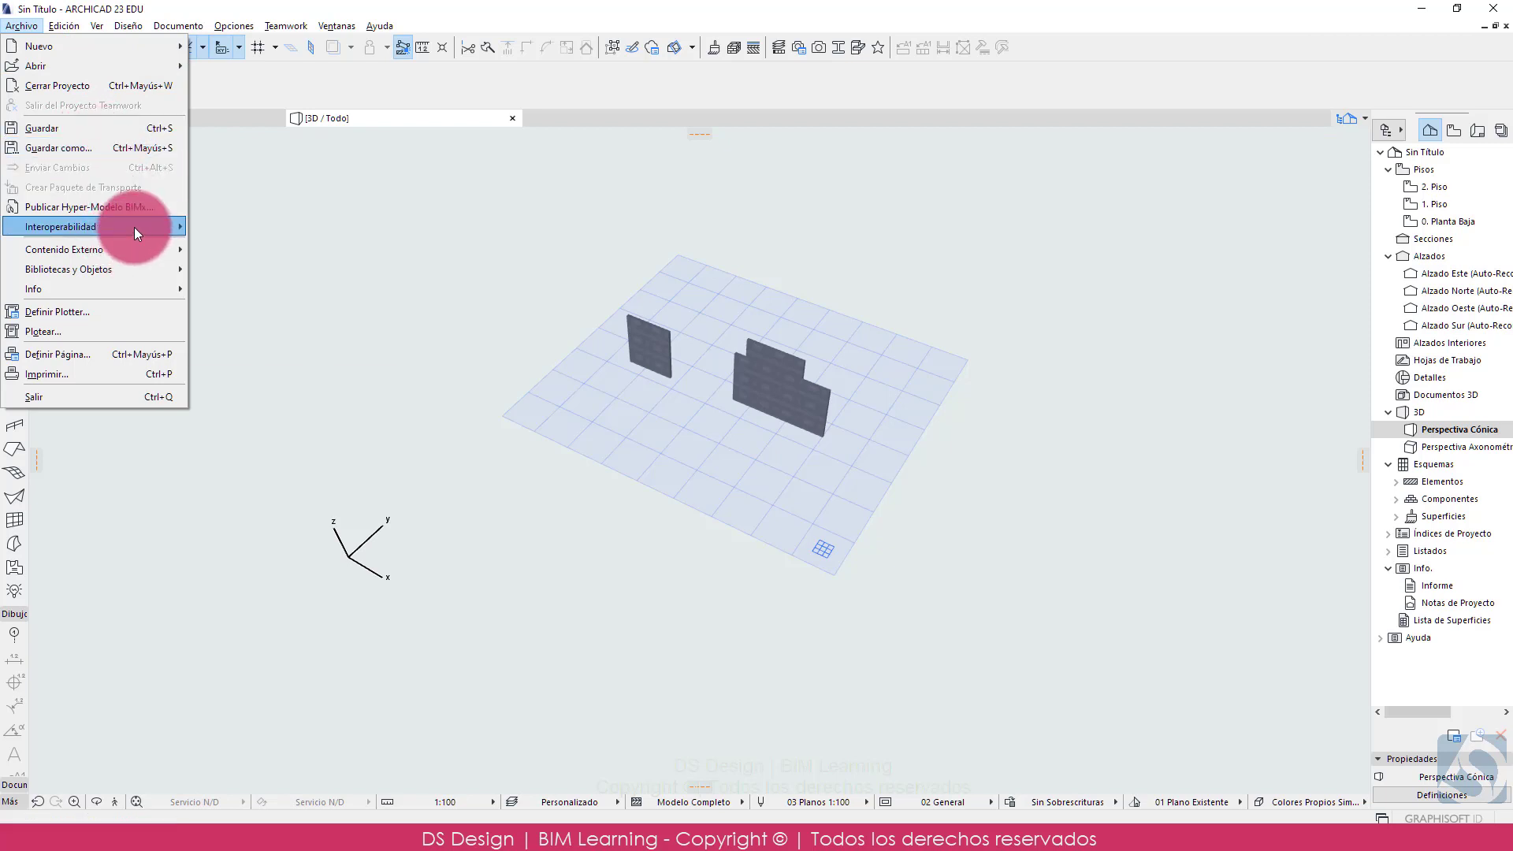
pyautogui.moveTo(134, 227)
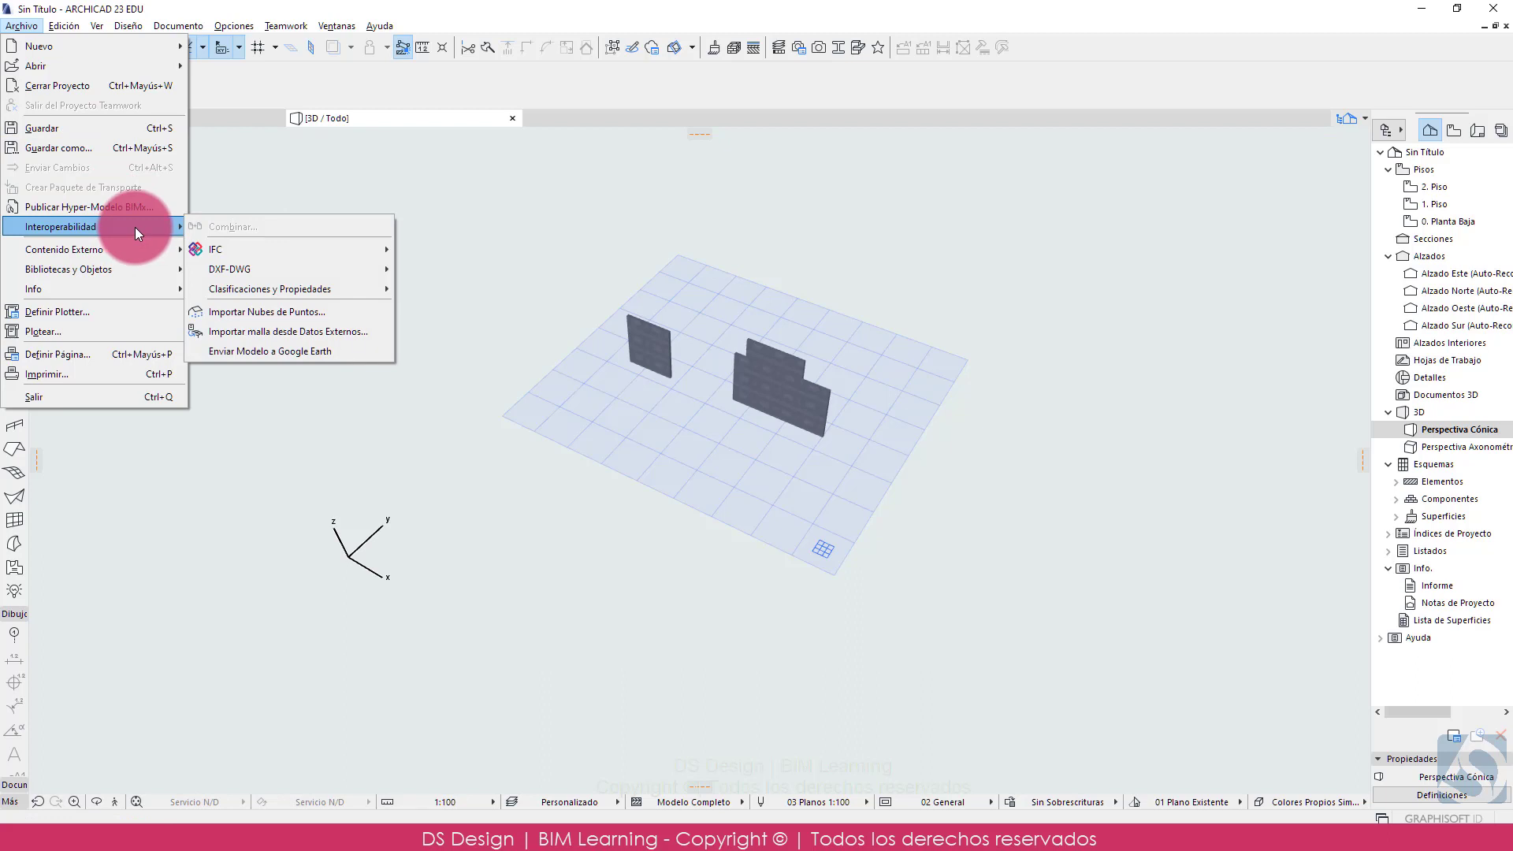
pyautogui.moveTo(330, 249)
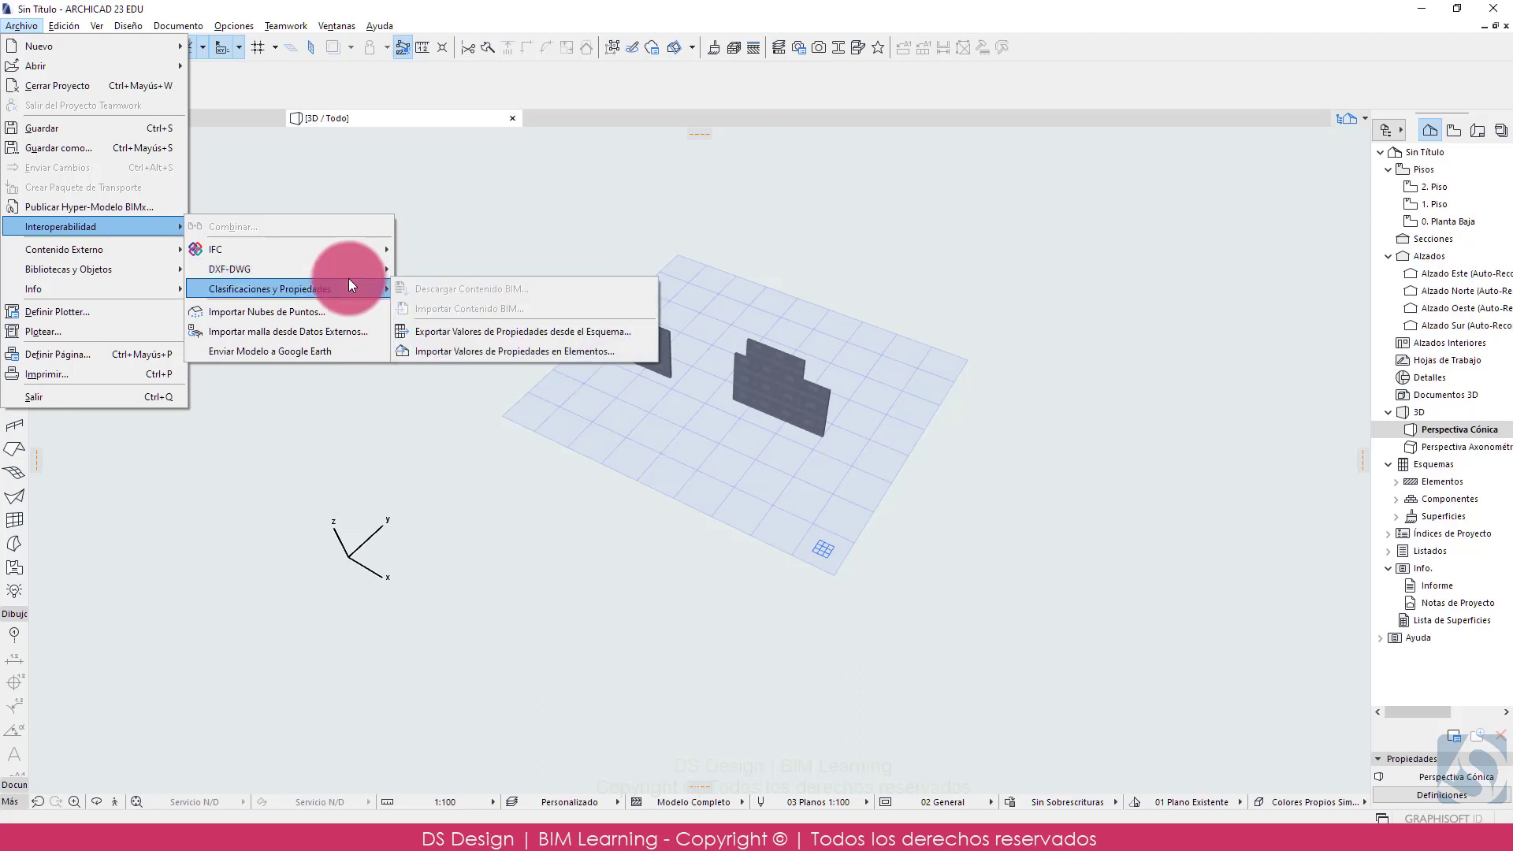
pyautogui.moveTo(345, 276)
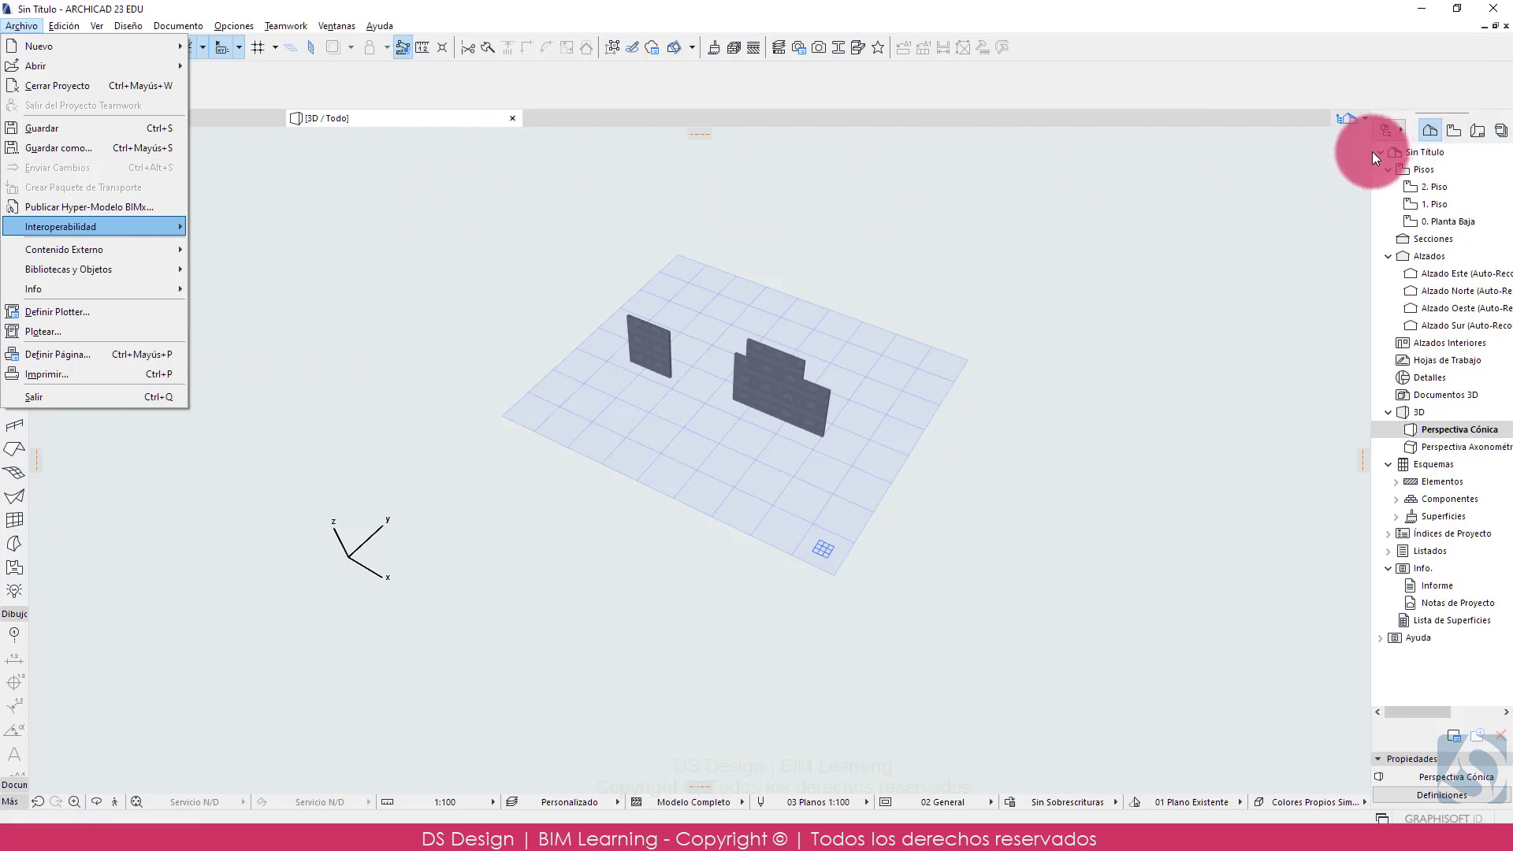
pyautogui.click(525, 69)
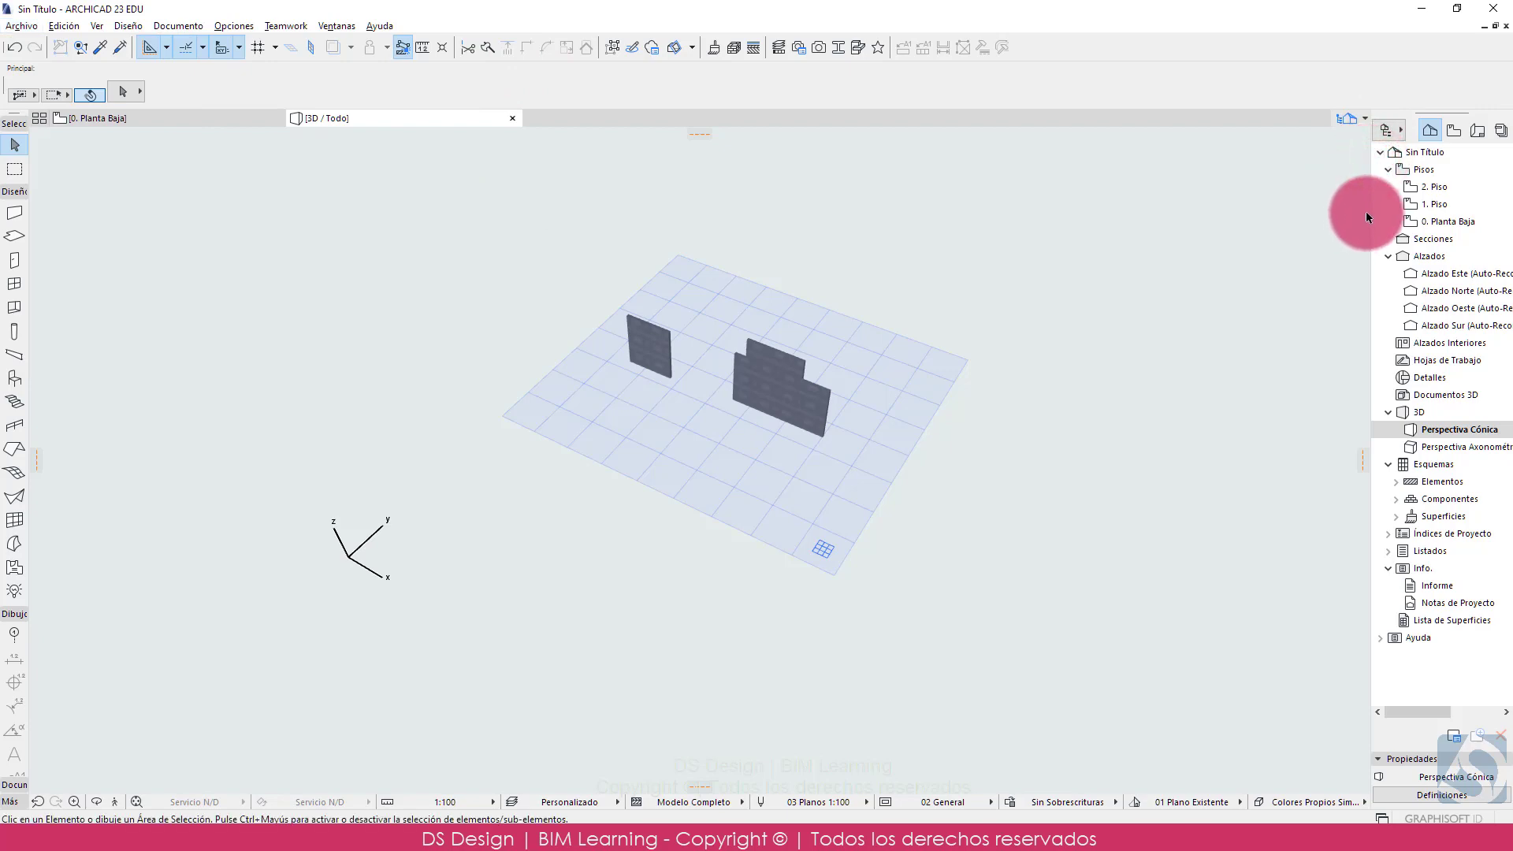
# - Widen the Navegador palette and activate the Muro tool, reviewing its reference line and Planta y Sección options without changing them
pyautogui.moveTo(1370, 209); pyautogui.dragTo(1165, 206)
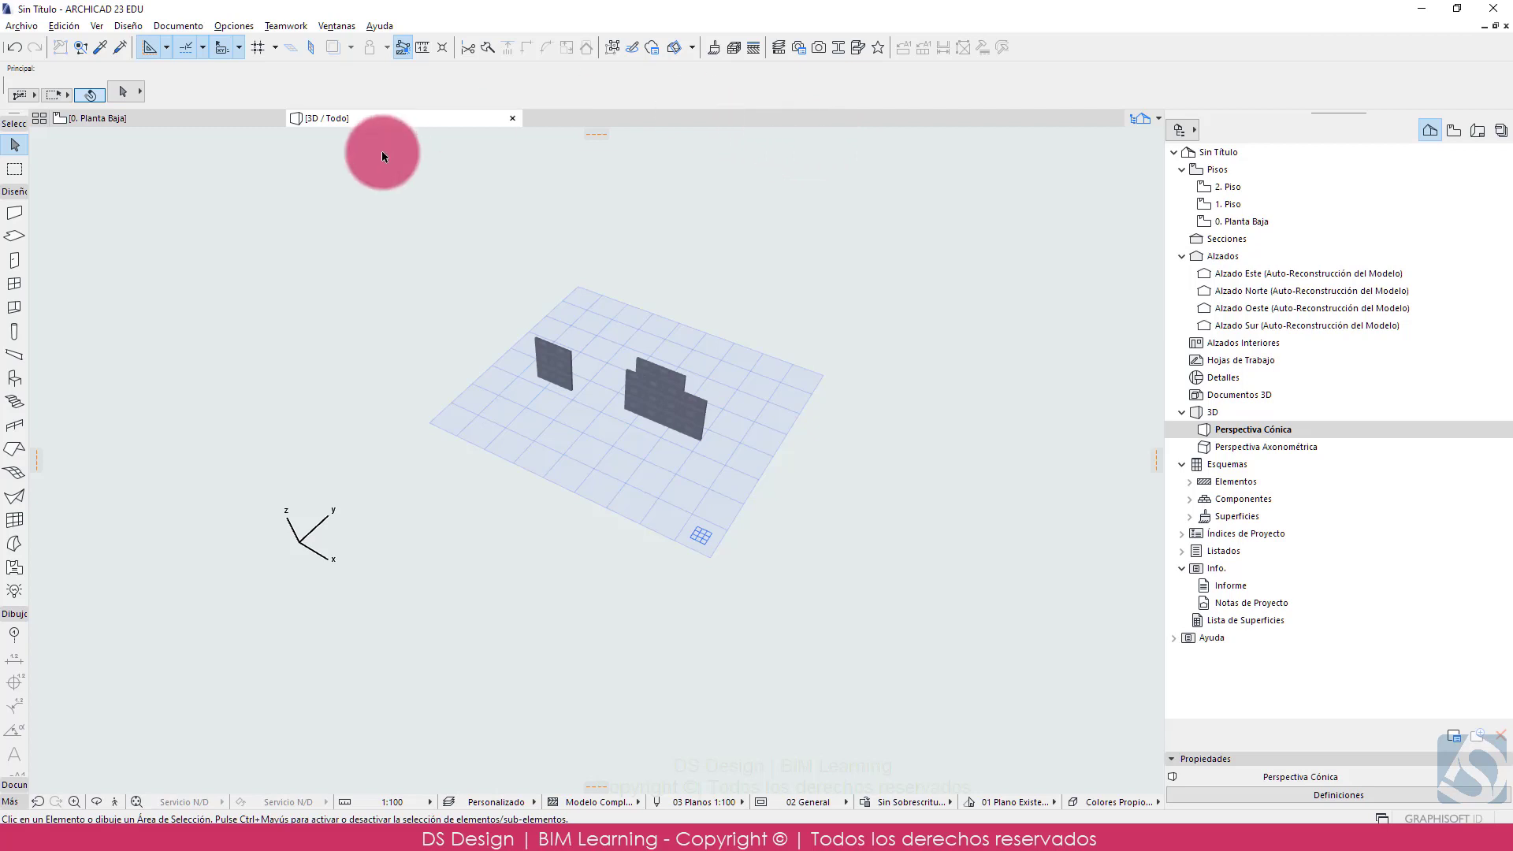
pyautogui.click(15, 212)
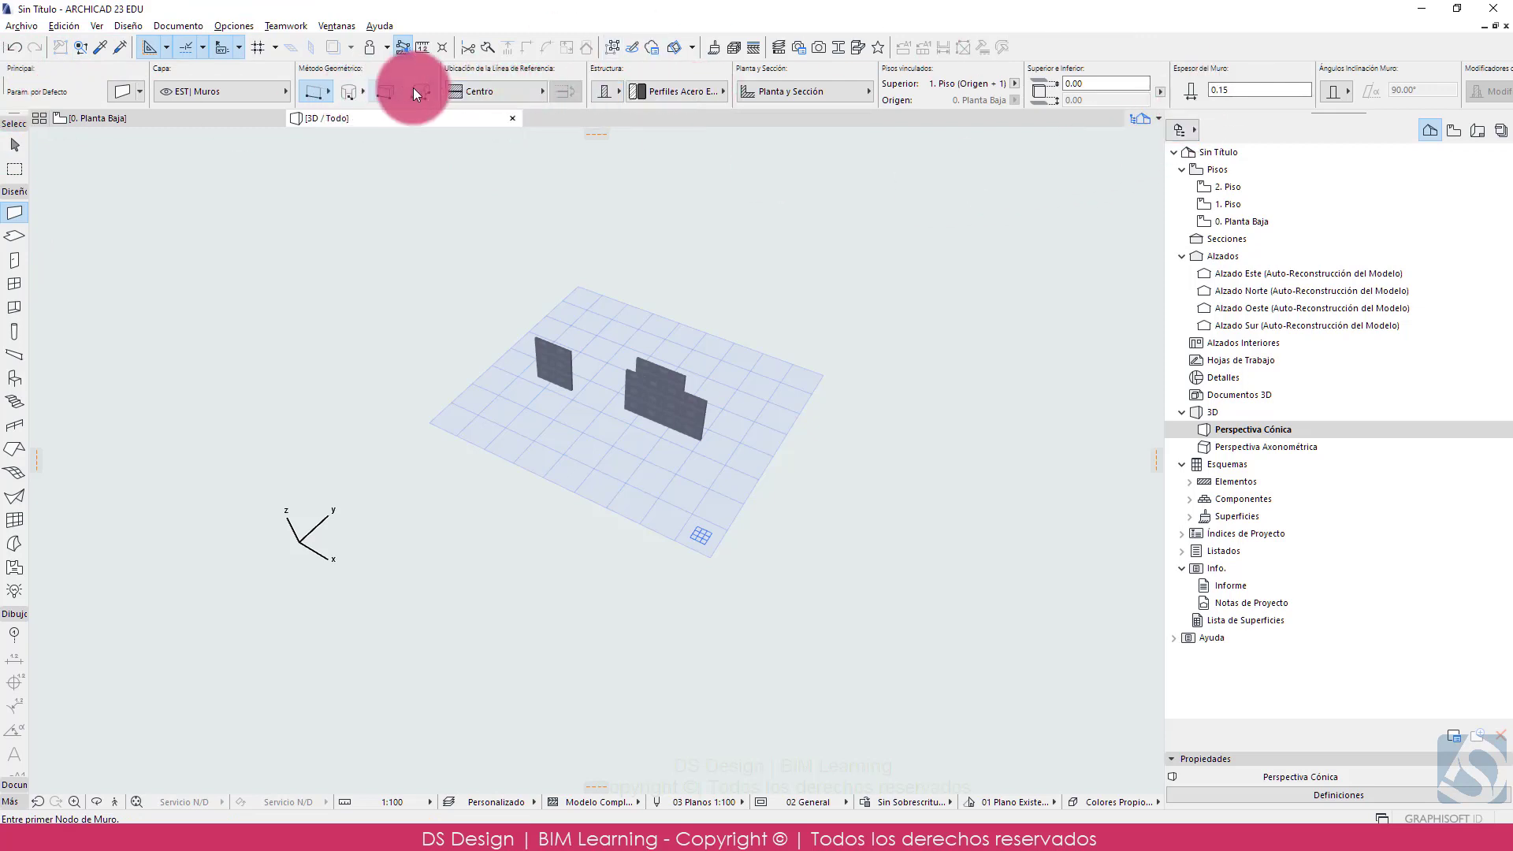
pyautogui.click(528, 90)
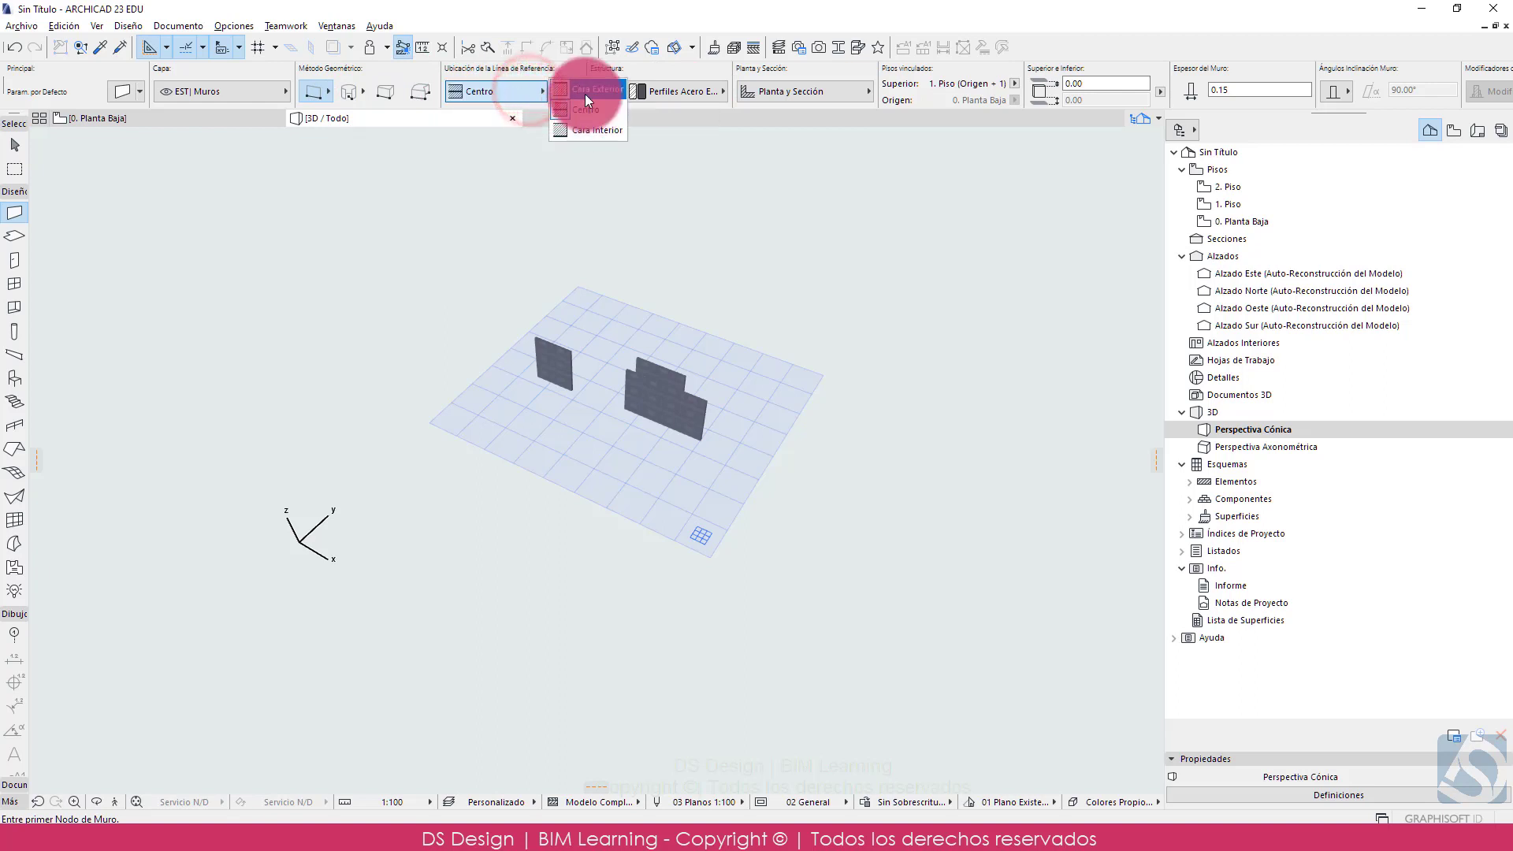
pyautogui.click(686, 2)
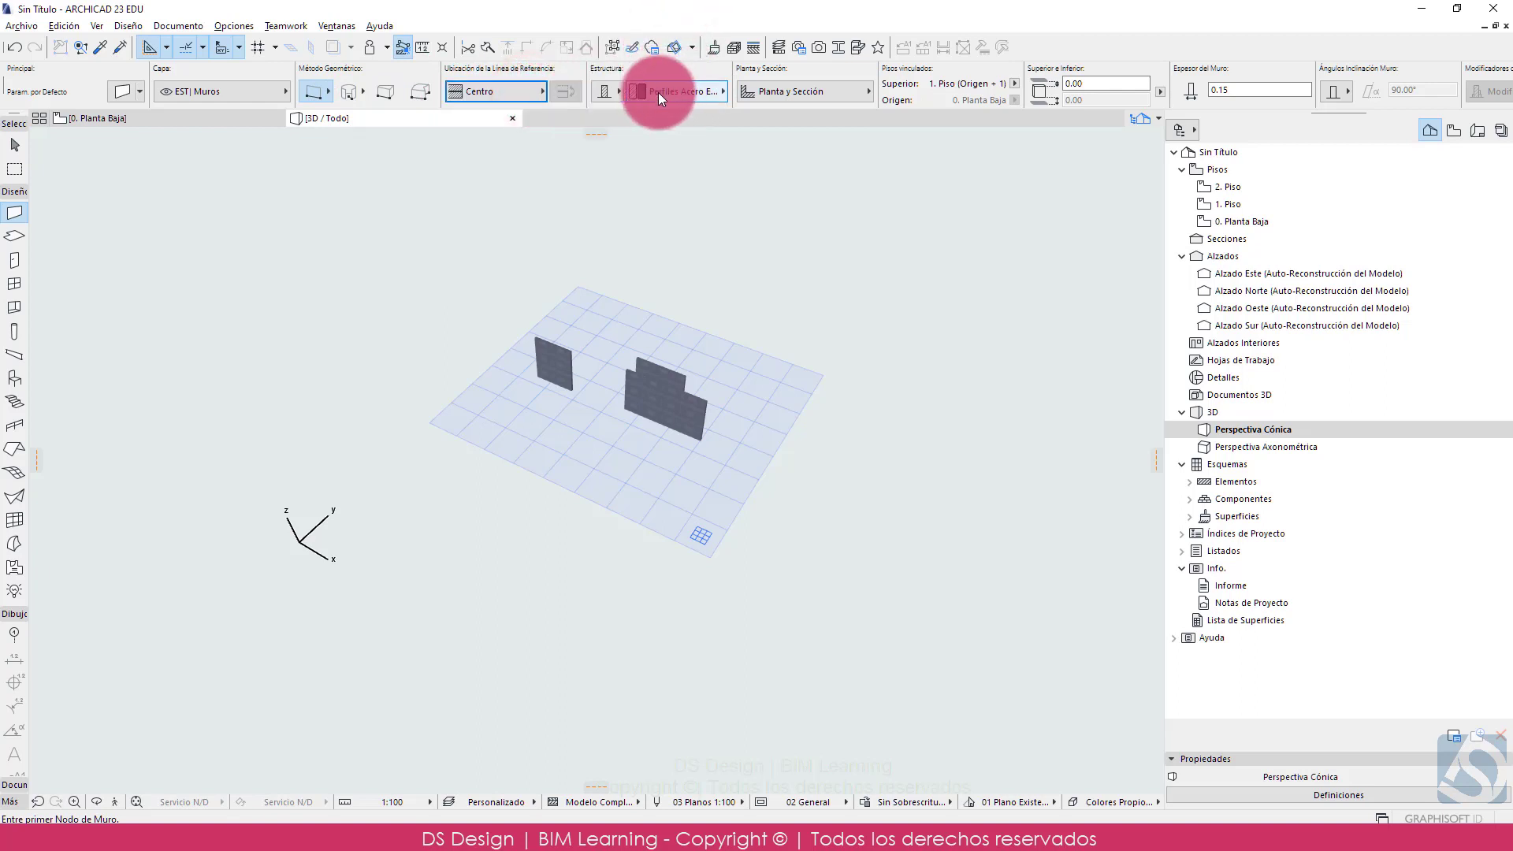
pyautogui.click(848, 92)
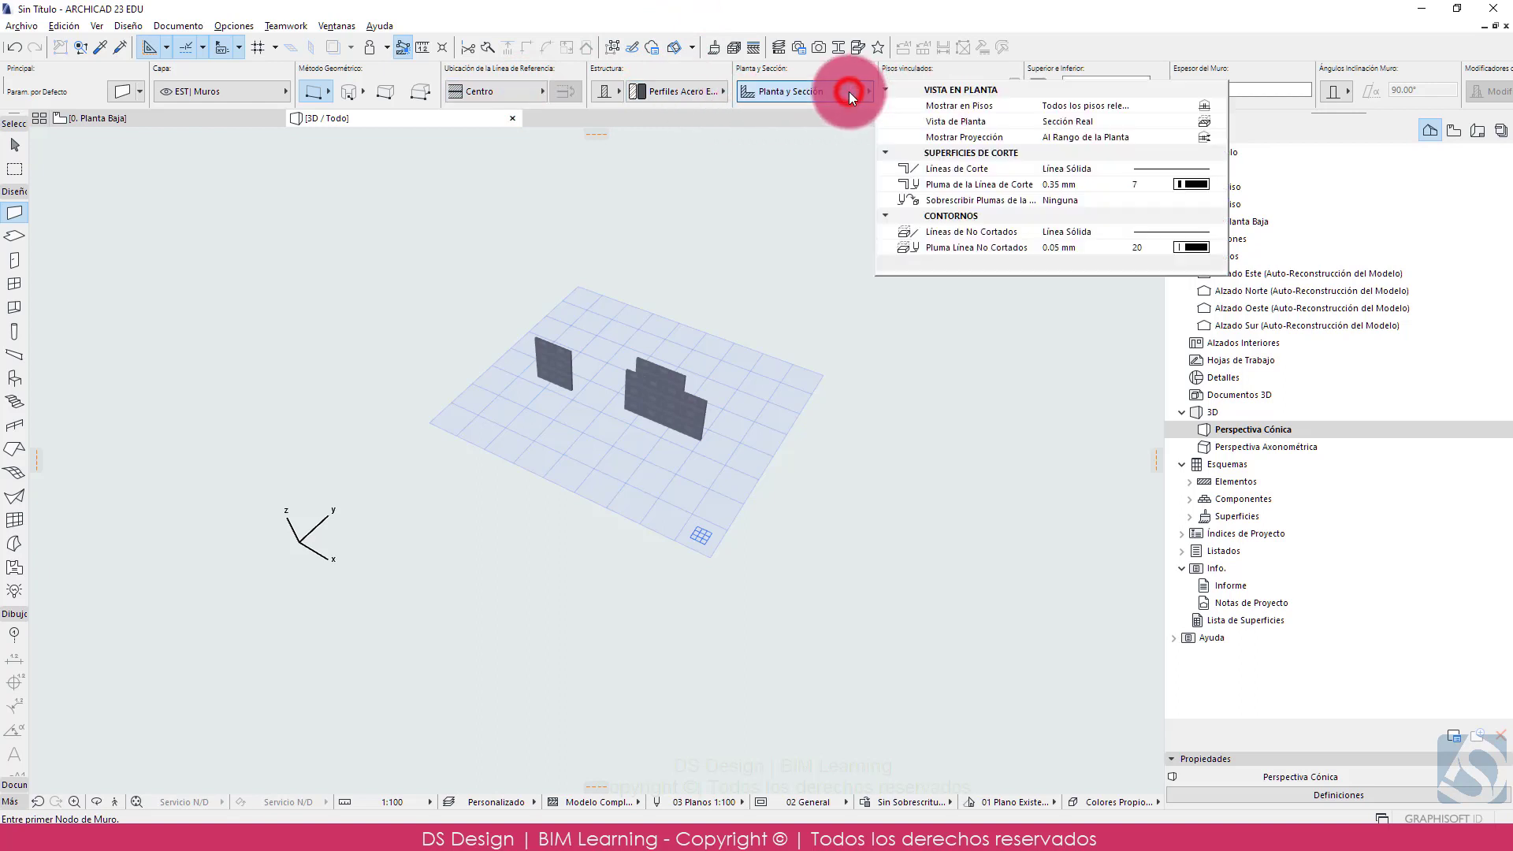
pyautogui.click(1163, 6)
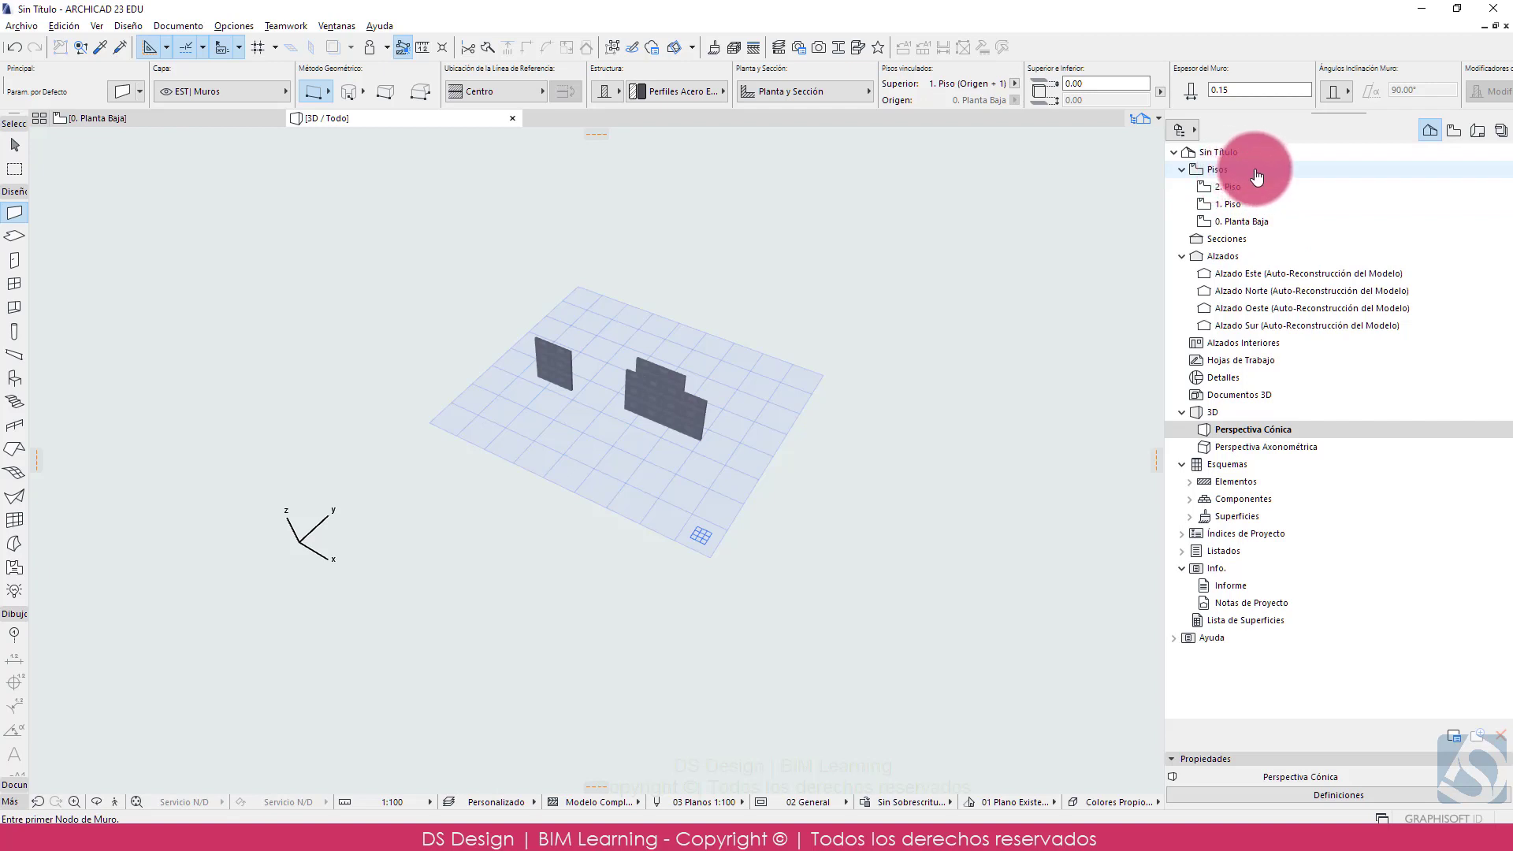
# - Look through the Pisos entries in the project map and open the Alzado Este elevation to examine its floor levels
pyautogui.click(1281, 223)
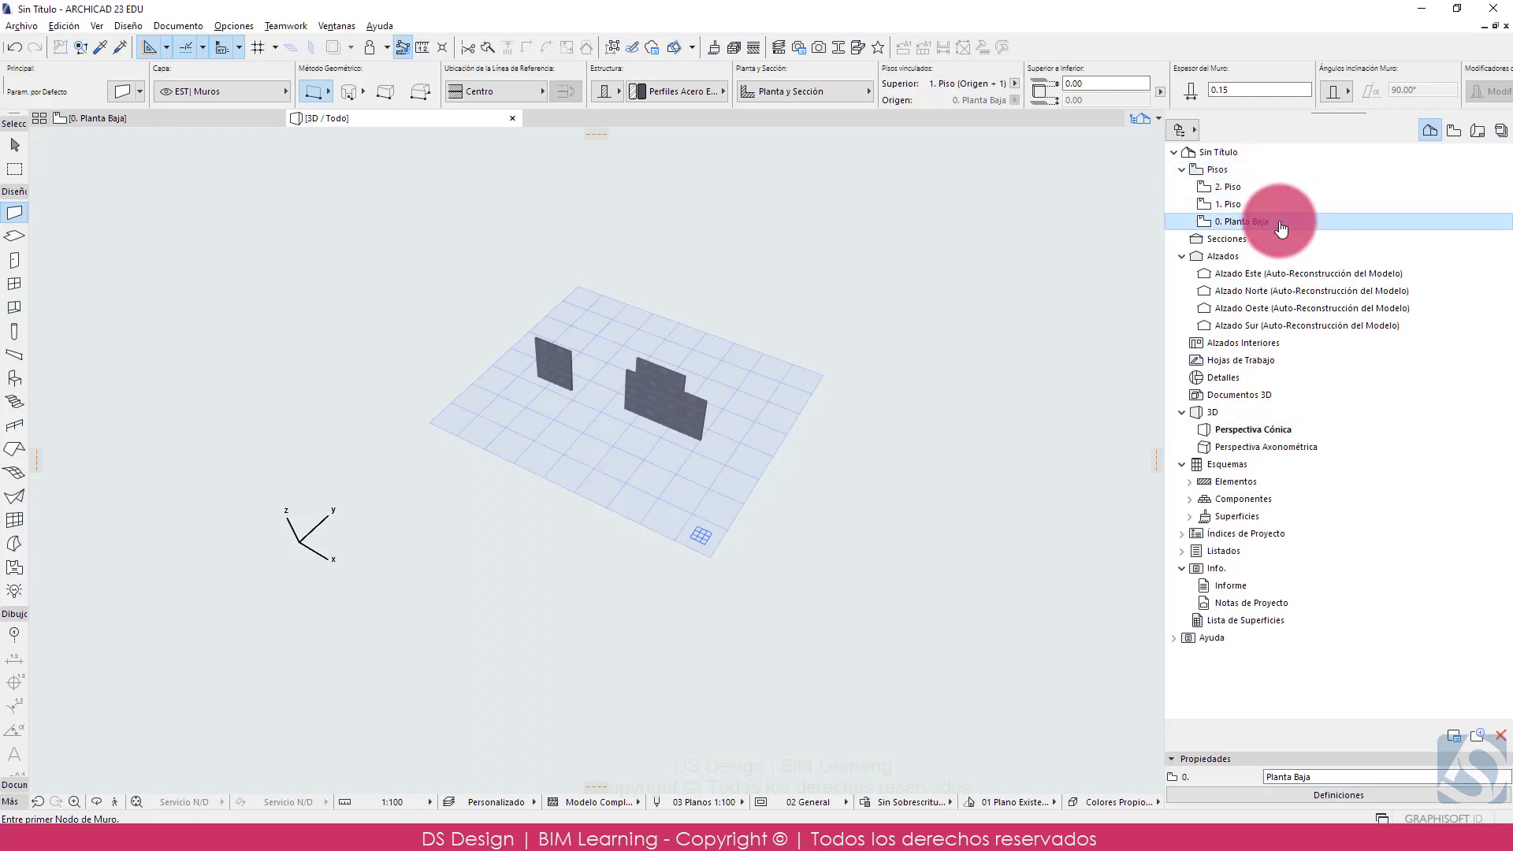
pyautogui.click(1233, 207)
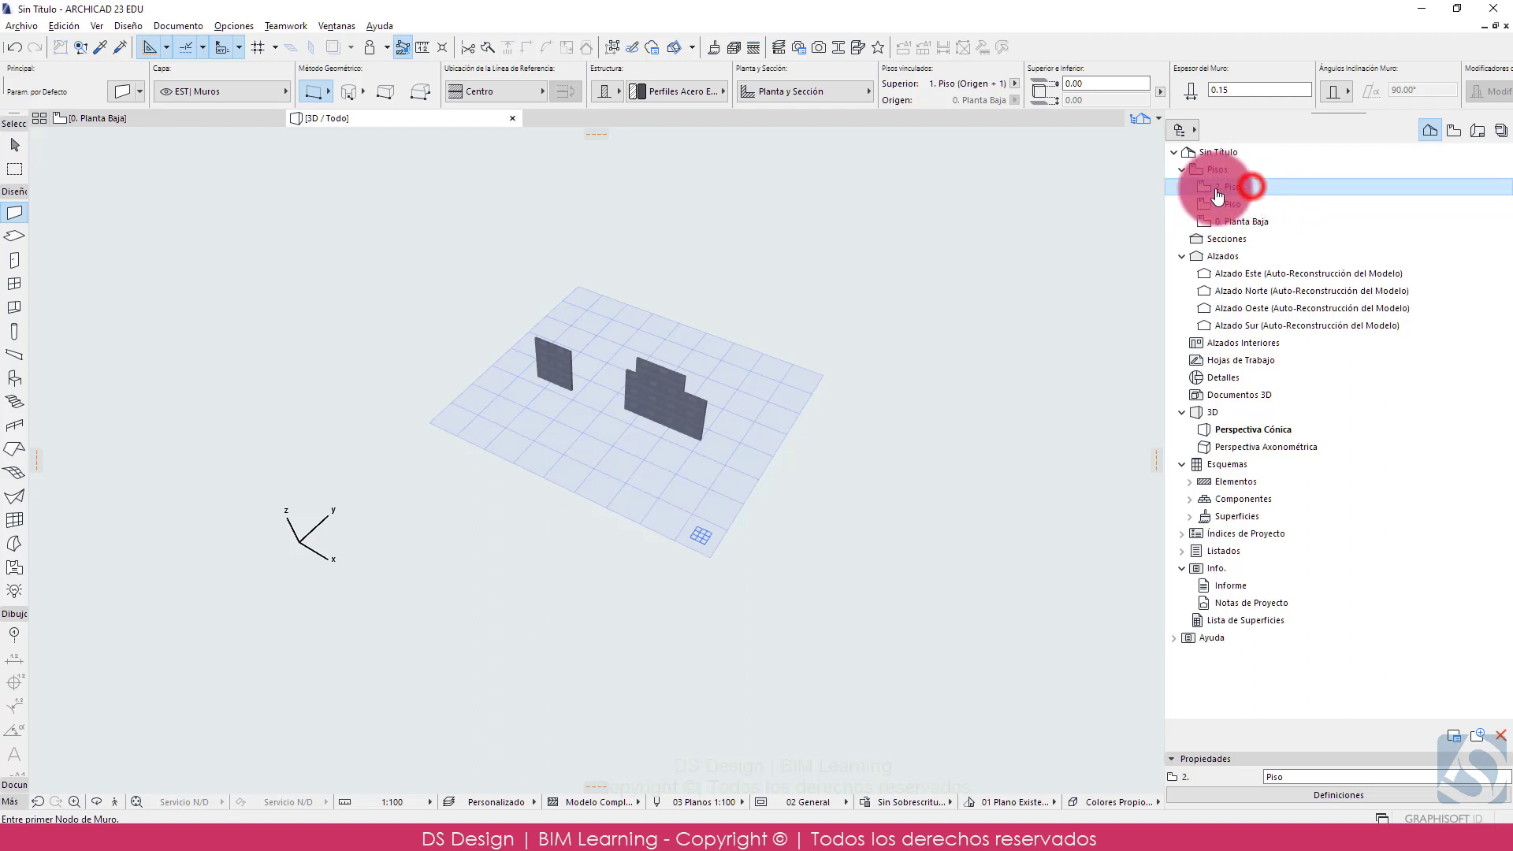
pyautogui.click(1244, 191)
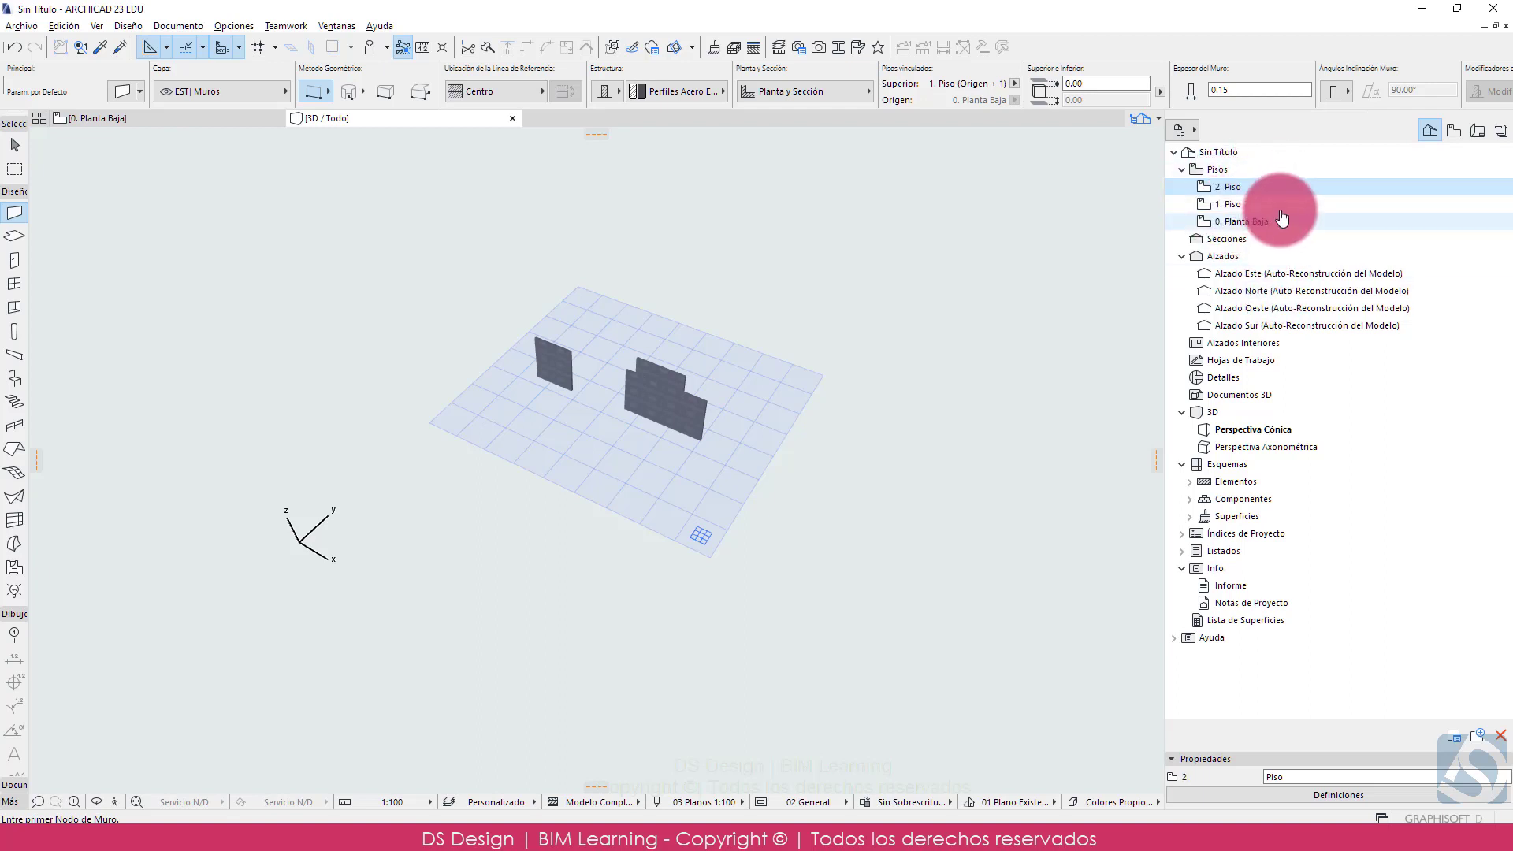
pyautogui.doubleClick(1226, 277)
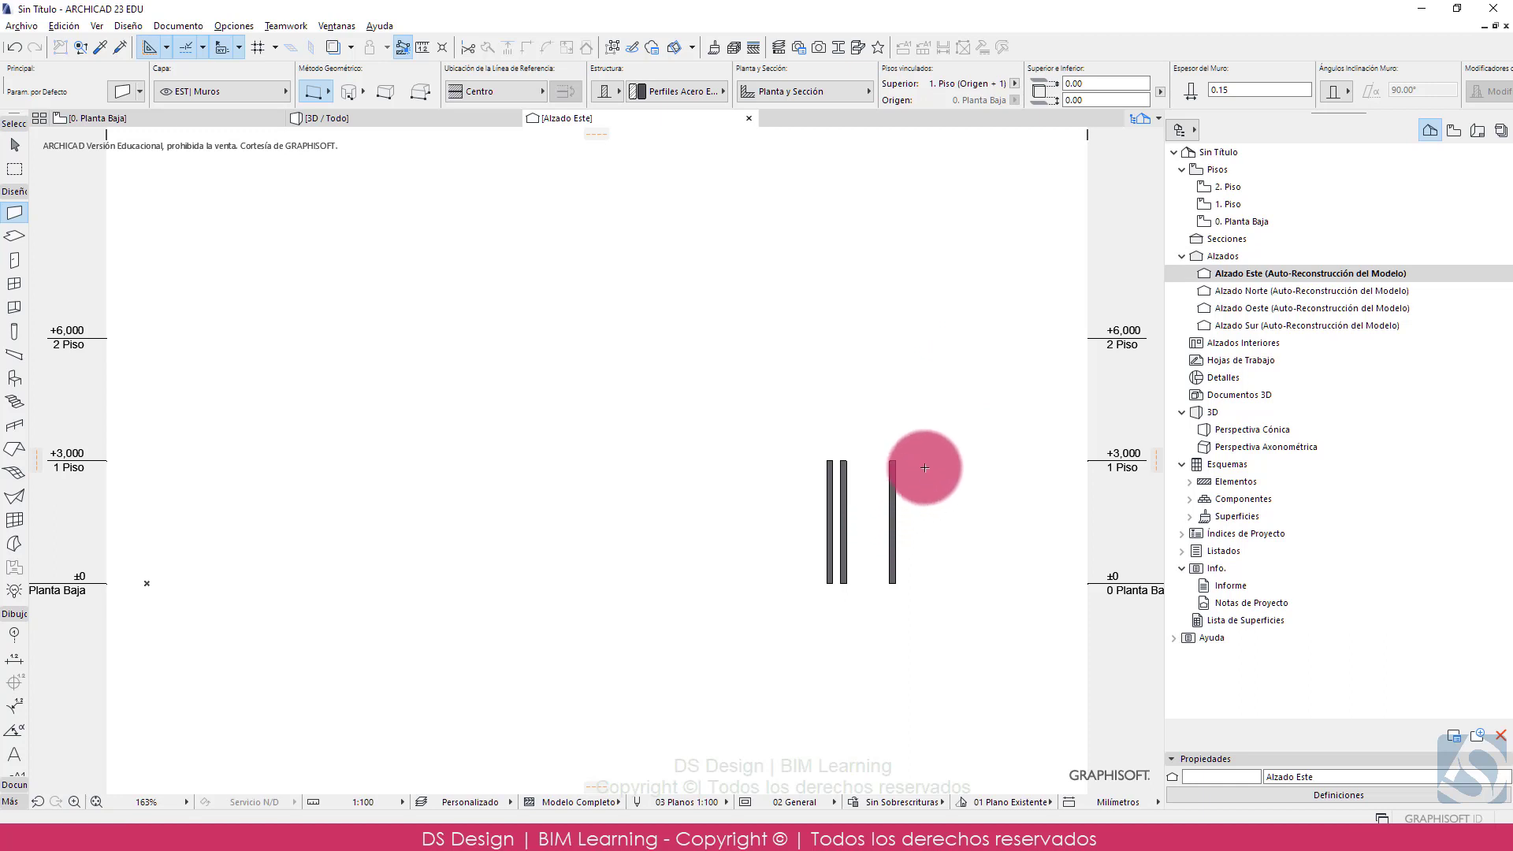
pyautogui.moveTo(924, 468); pyautogui.dragTo(676, 422, button='middle')
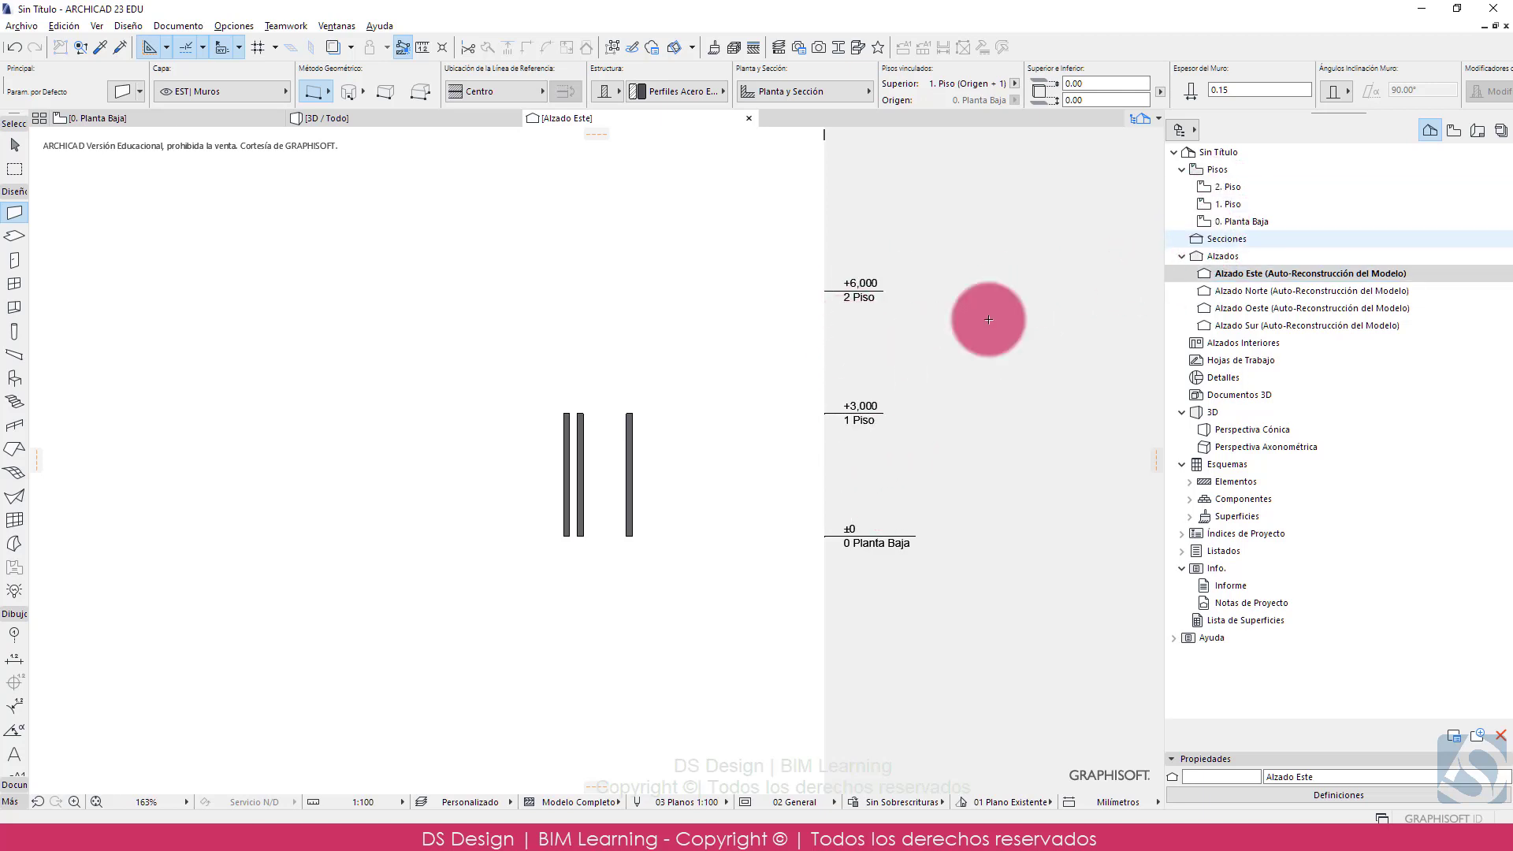
# - View the 2. Piso floor plan and the 1. Piso floor plan from the project map
pyautogui.click(1265, 194)
pyautogui.doubleClick(1265, 194)
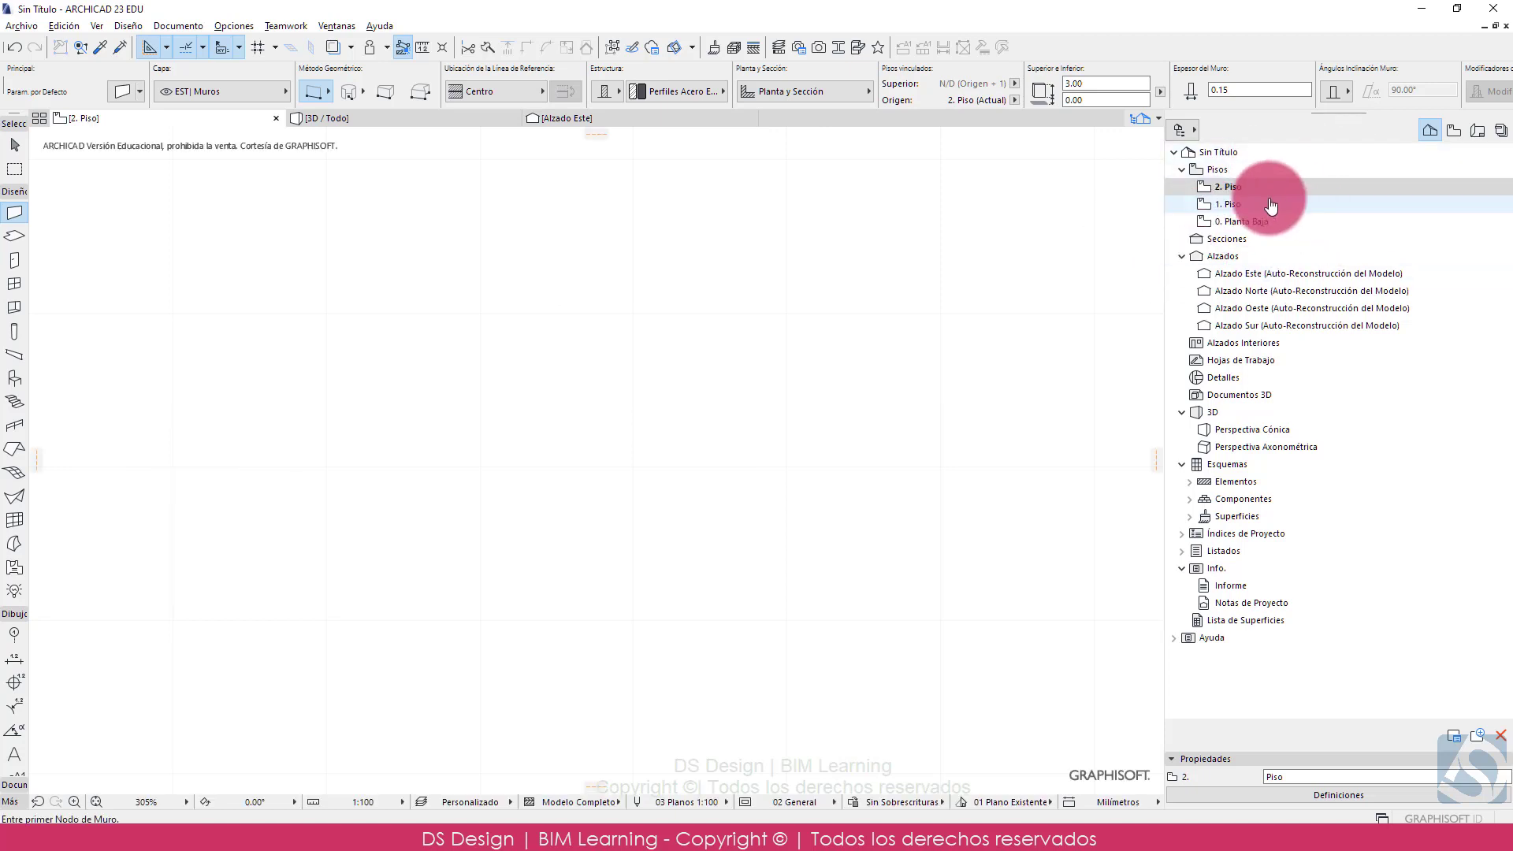
pyautogui.doubleClick(1236, 205)
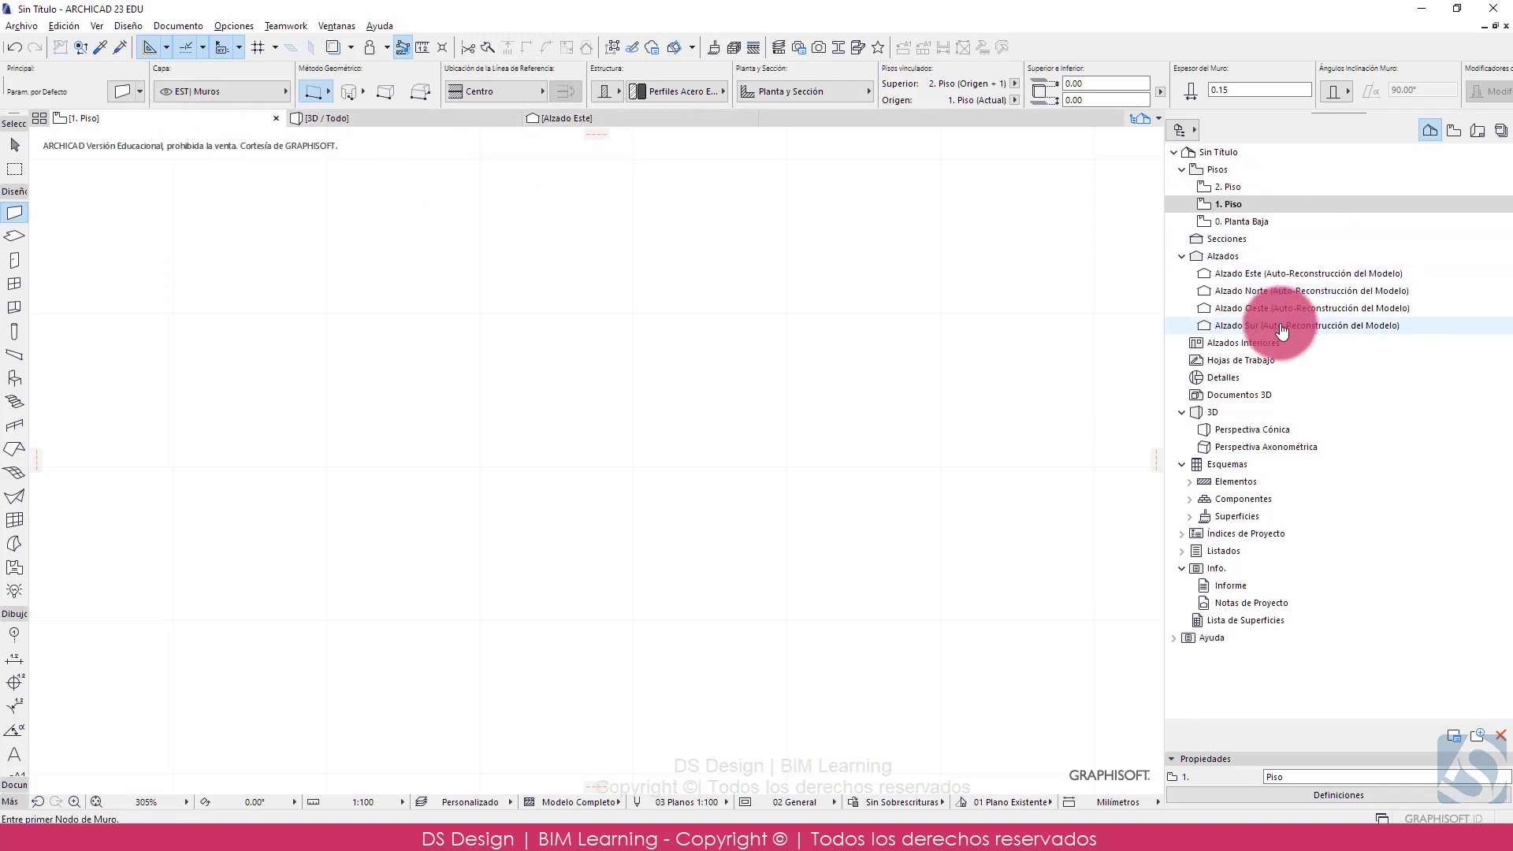
# - Open the Alzado Oeste elevation and examine the walls against the floor levels
pyautogui.doubleClick(1254, 308)
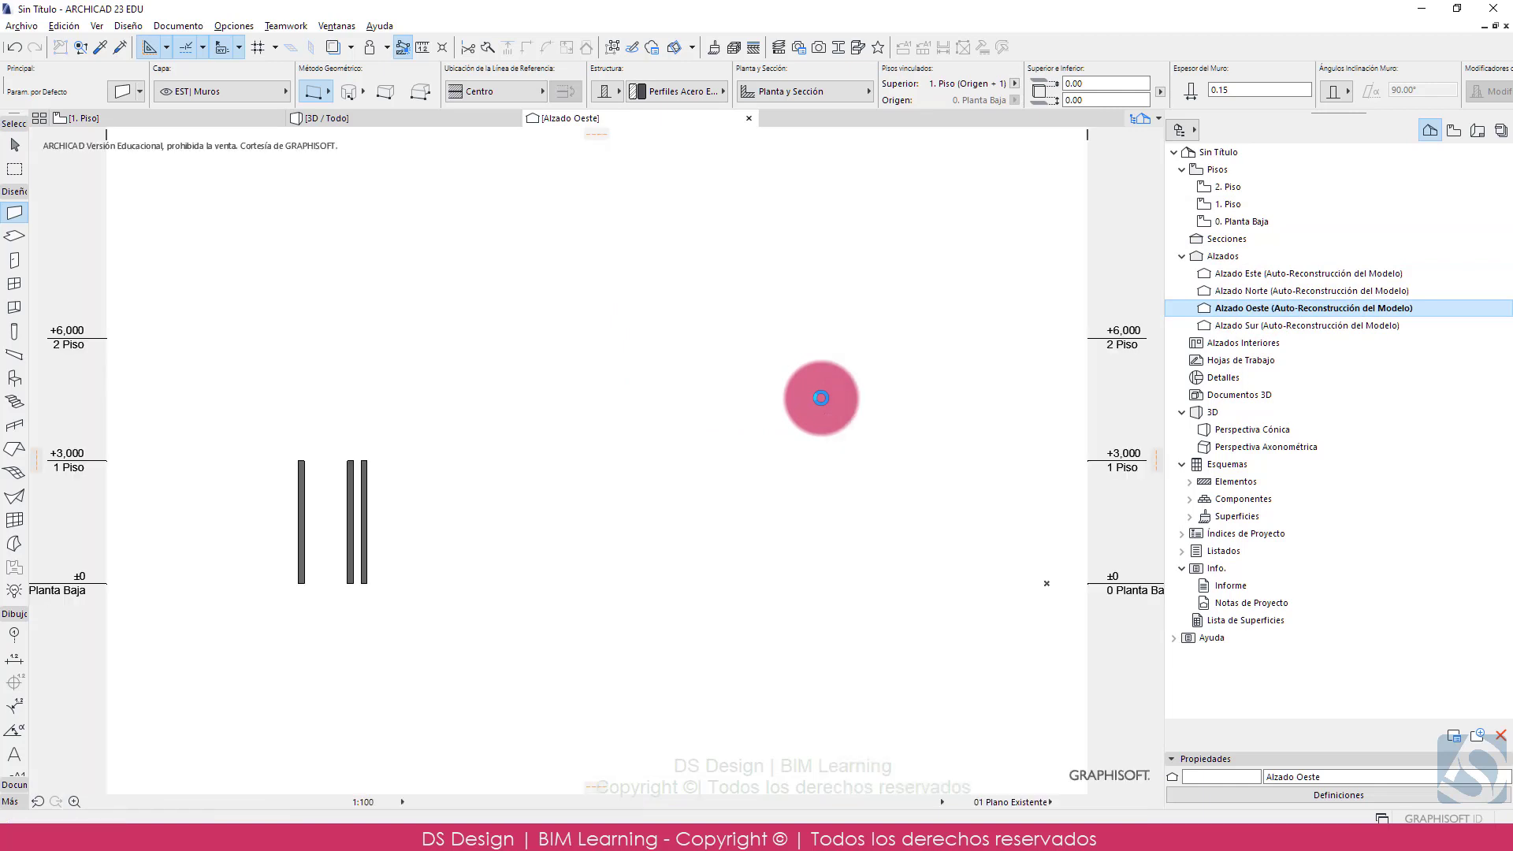
pyautogui.scroll(-8, 821, 398)
pyautogui.scroll(3, 821, 398)
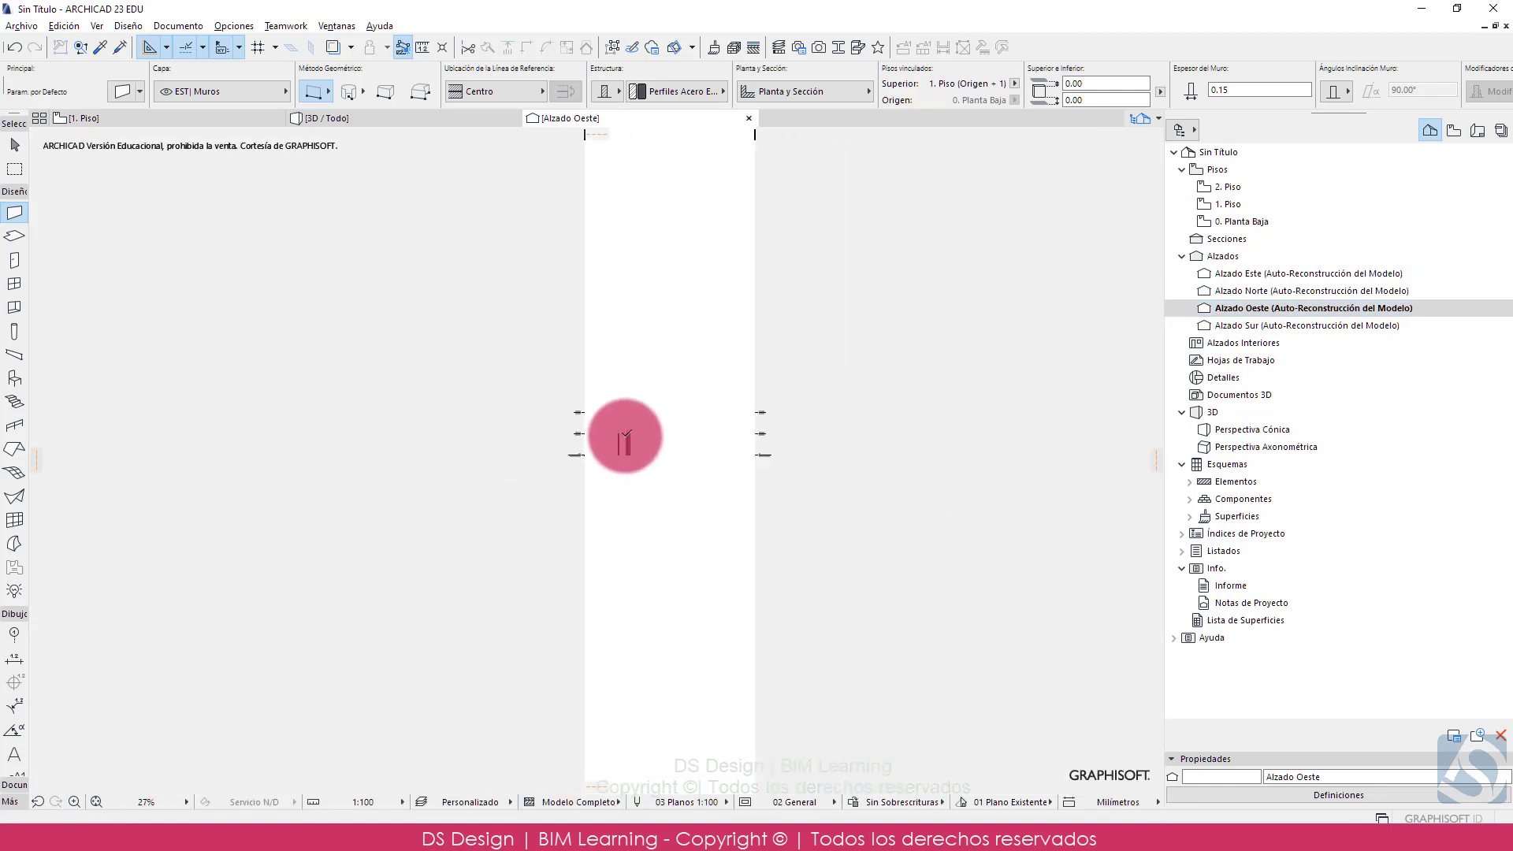
pyautogui.scroll(5, 618, 409)
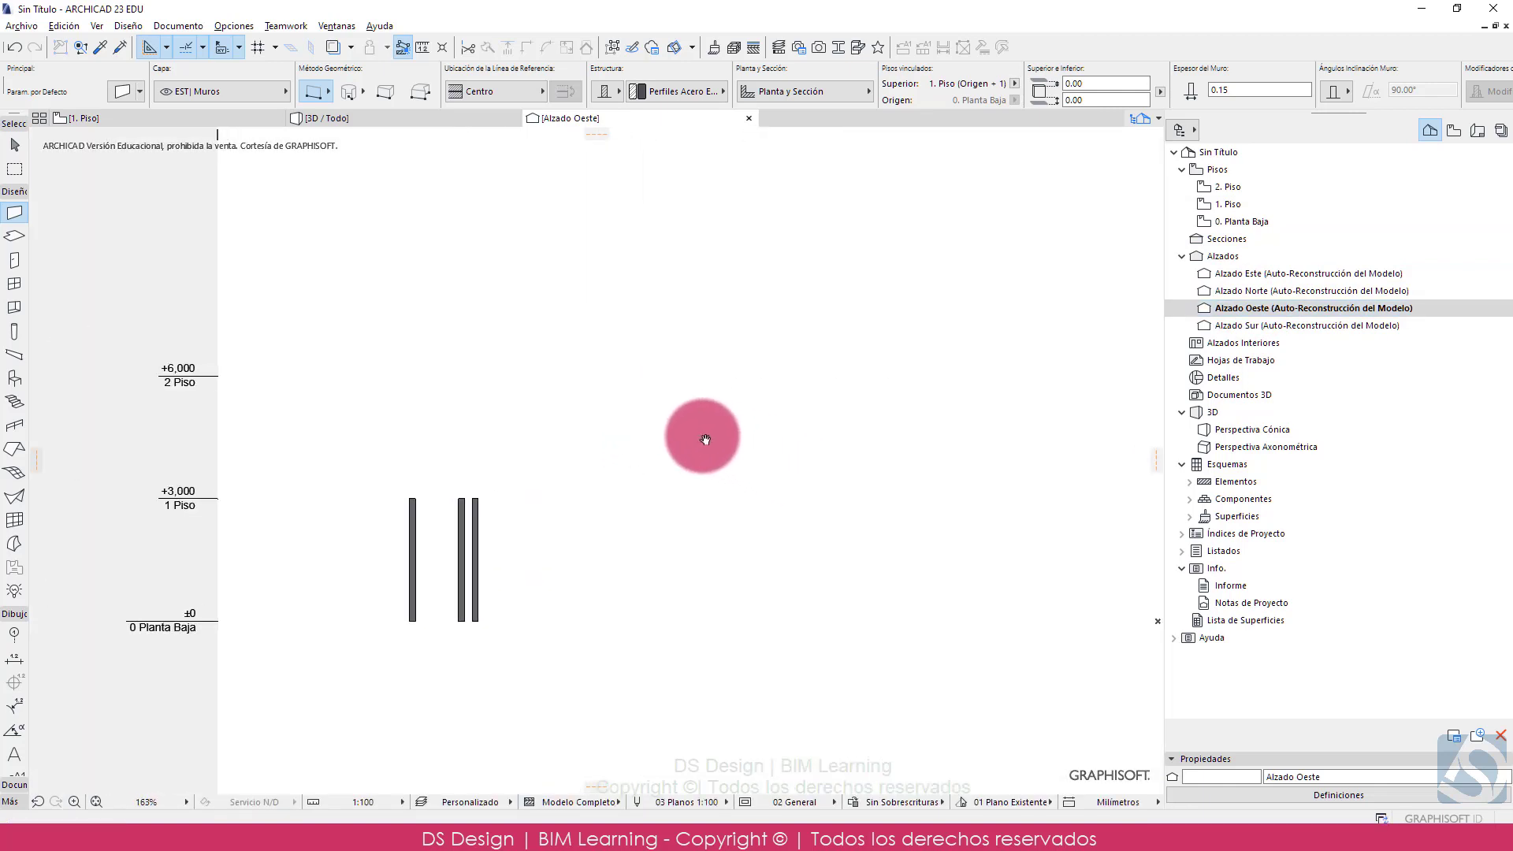
pyautogui.scroll(-1, 699, 432)
pyautogui.moveTo(699, 432); pyautogui.dragTo(615, 392, button='middle')
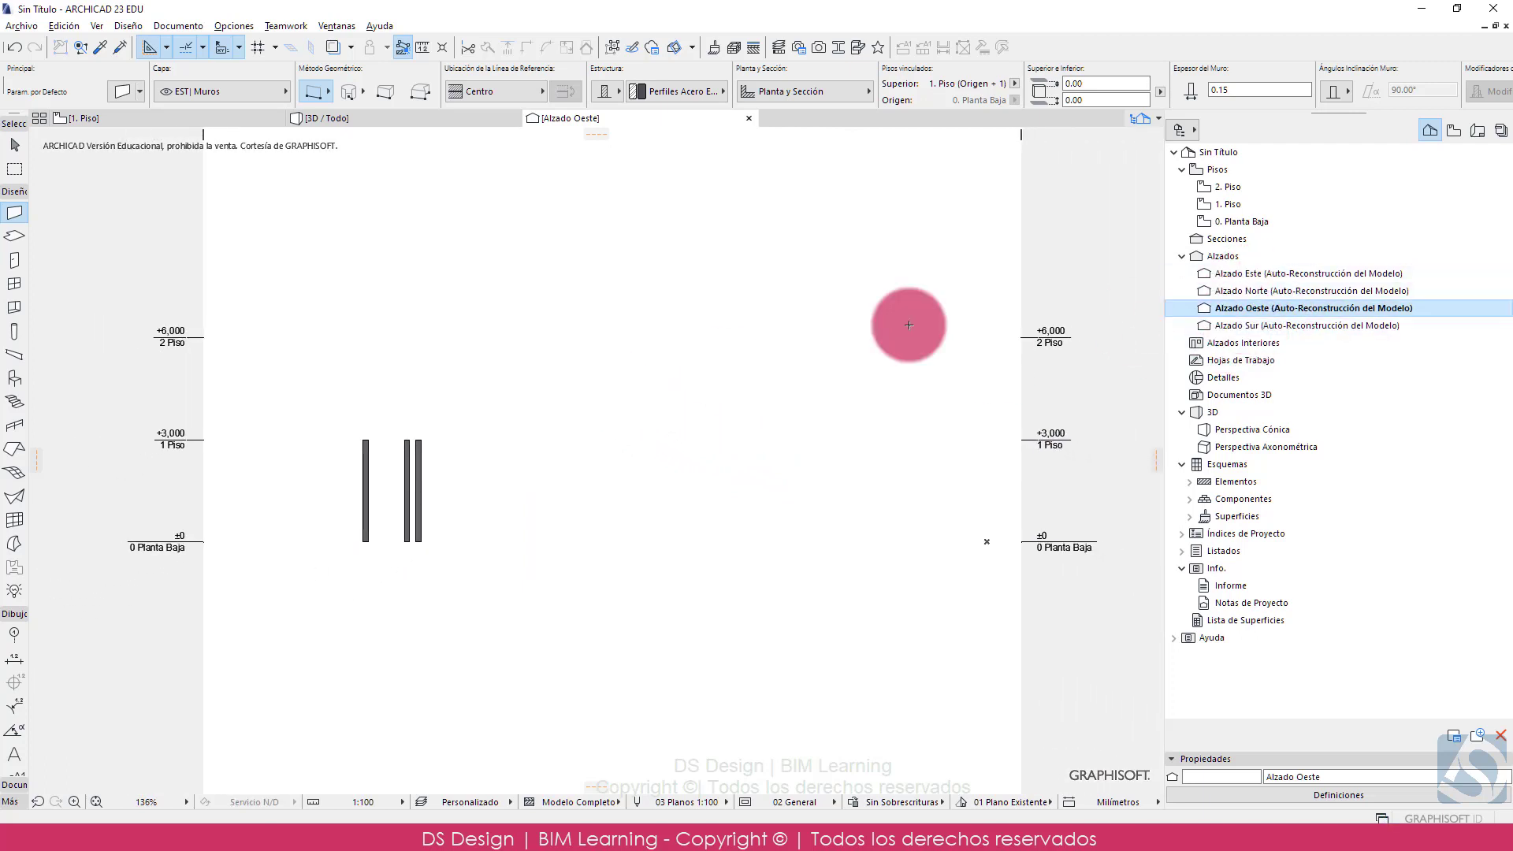
# - View the Alzado Este elevation again and open the Alzado Norte elevation
pyautogui.doubleClick(1261, 276)
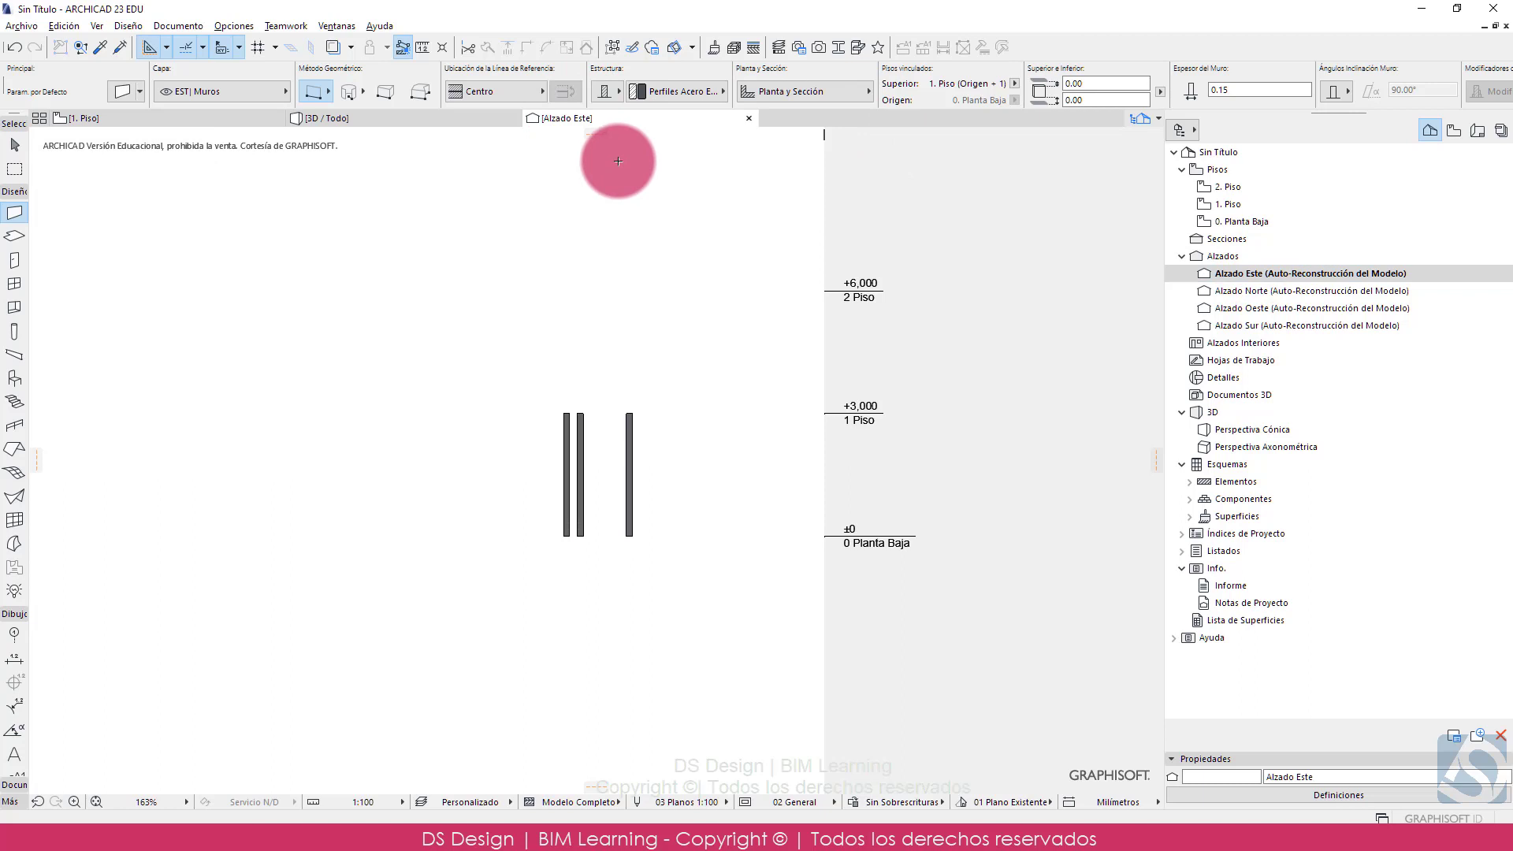
pyautogui.click(561, 117)
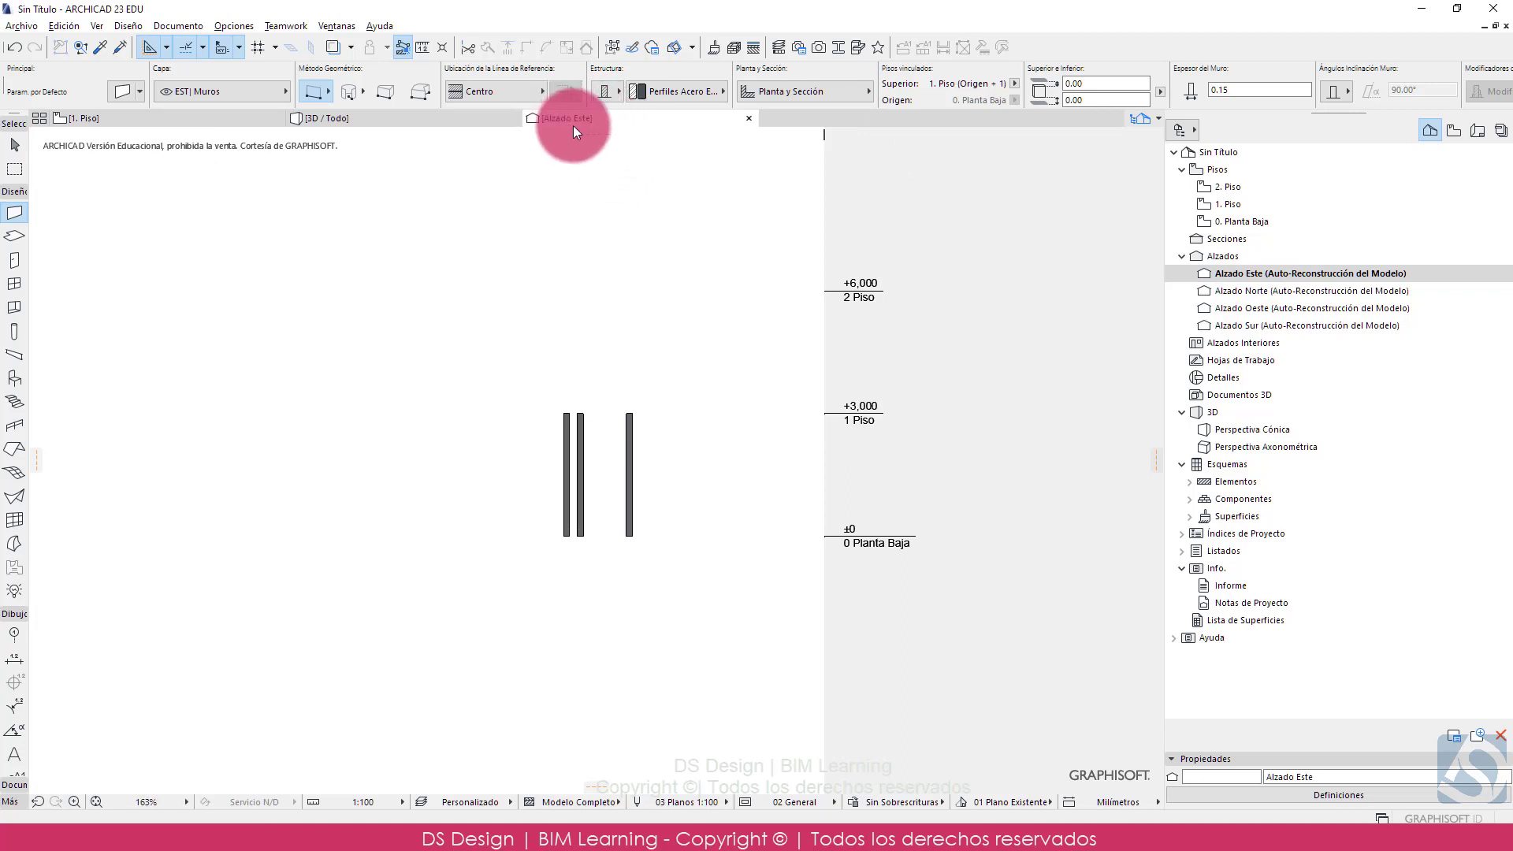
pyautogui.doubleClick(1308, 291)
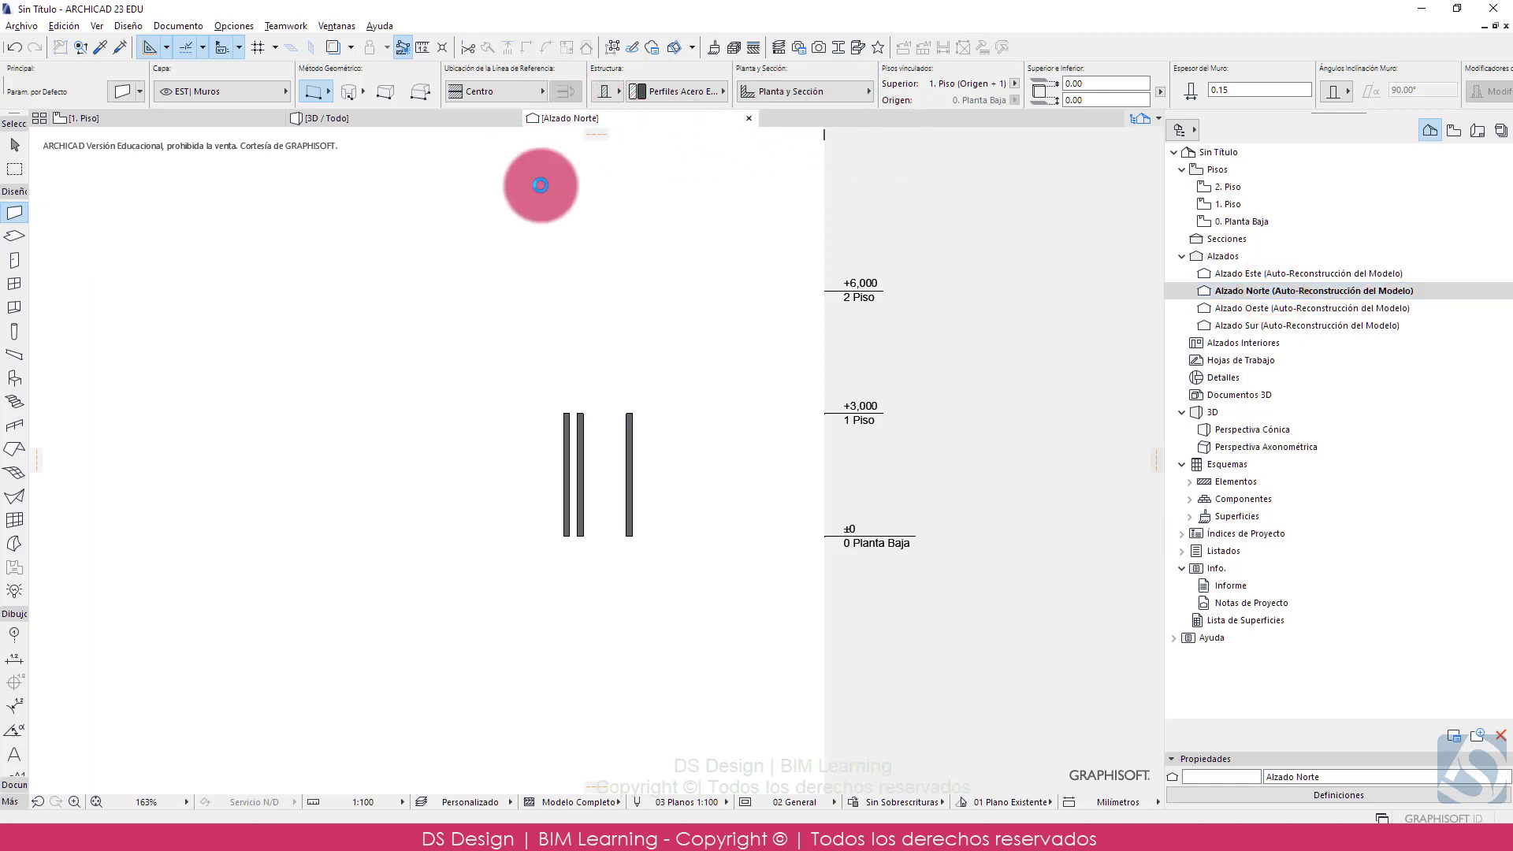
pyautogui.click(554, 126)
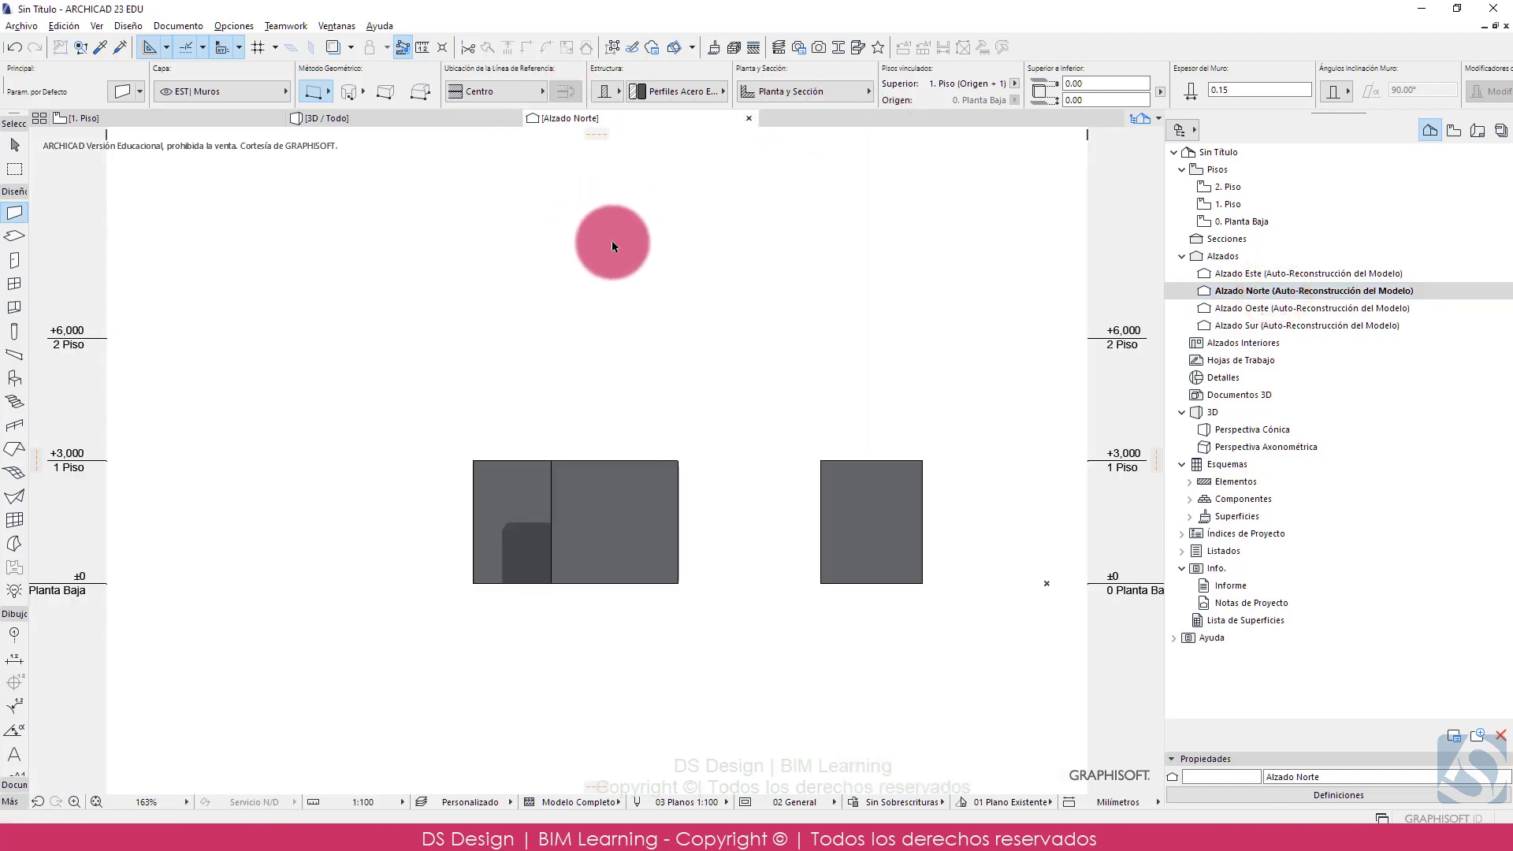
# - Return to the floor plan window, open the 0. Planta Baja plan and select the Secciones entry in the project map
pyautogui.click(209, 125)
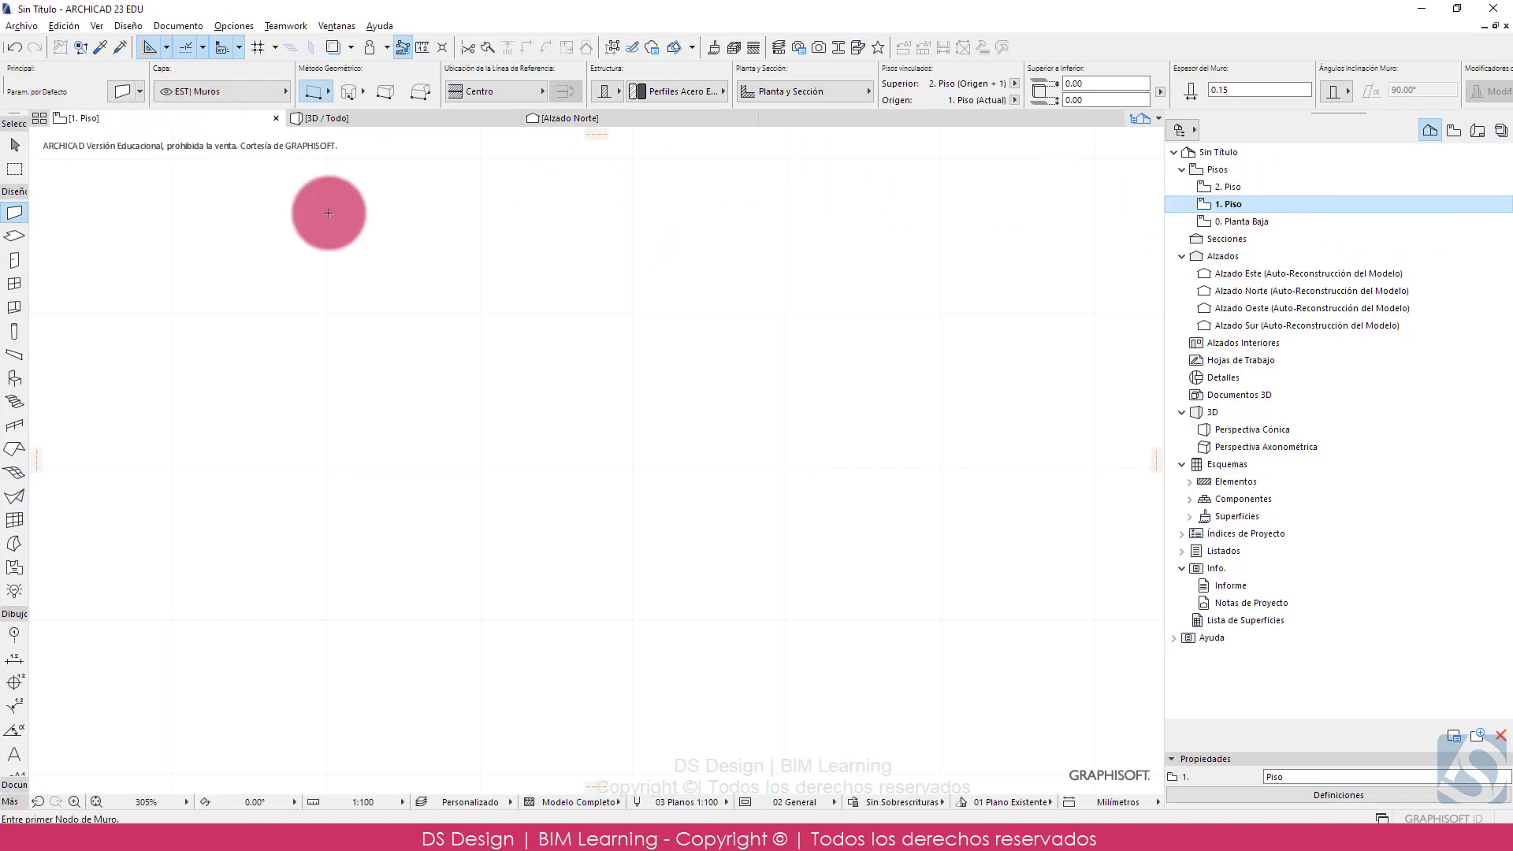
pyautogui.doubleClick(1239, 221)
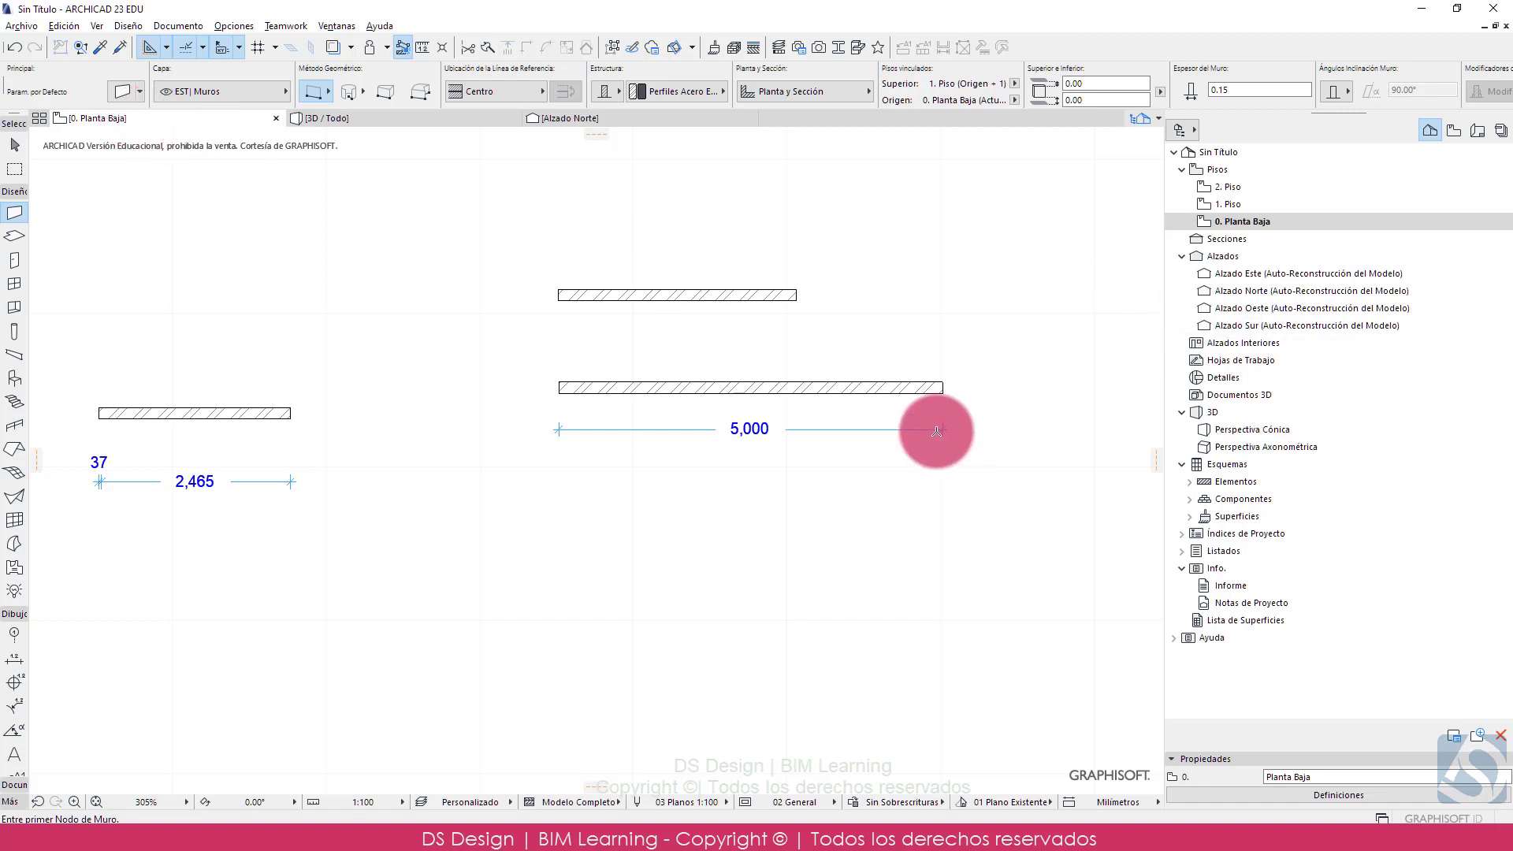
pyautogui.click(1255, 238)
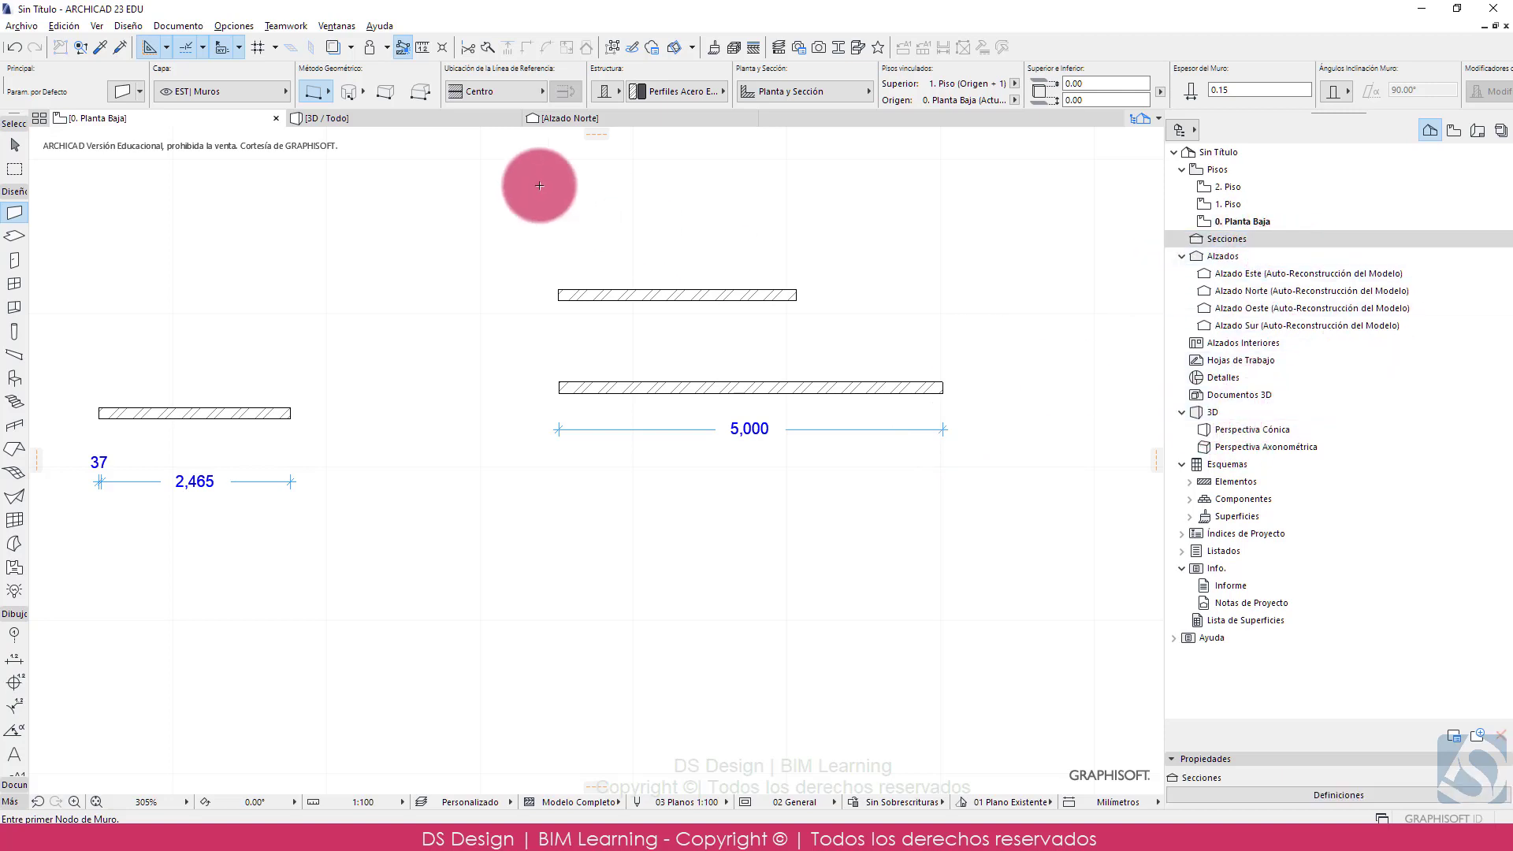
# - Open the Perspectiva Axonométrica 3D view with the walls centred, and look at the Componentes entry under Esquemas
pyautogui.click(412, 120)
pyautogui.click(1235, 433)
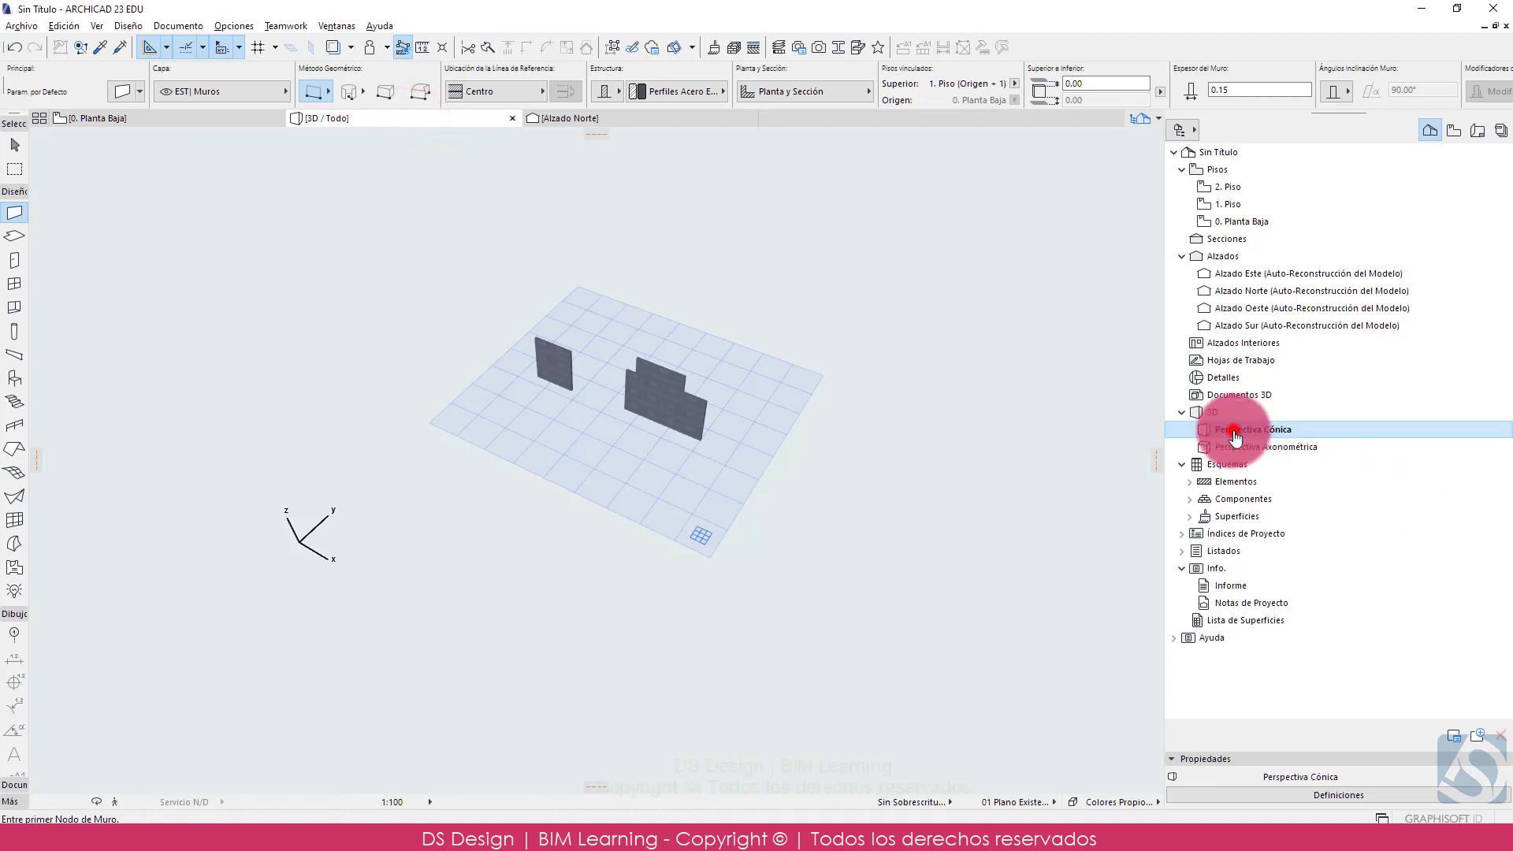
pyautogui.moveTo(1230, 438)
pyautogui.mouseDown()
pyautogui.moveTo(473, 229)
pyautogui.moveTo(612, 375)
pyautogui.moveTo(641, 354)
pyautogui.moveTo(1222, 456)
pyautogui.mouseUp()
pyautogui.doubleClick(1229, 447)
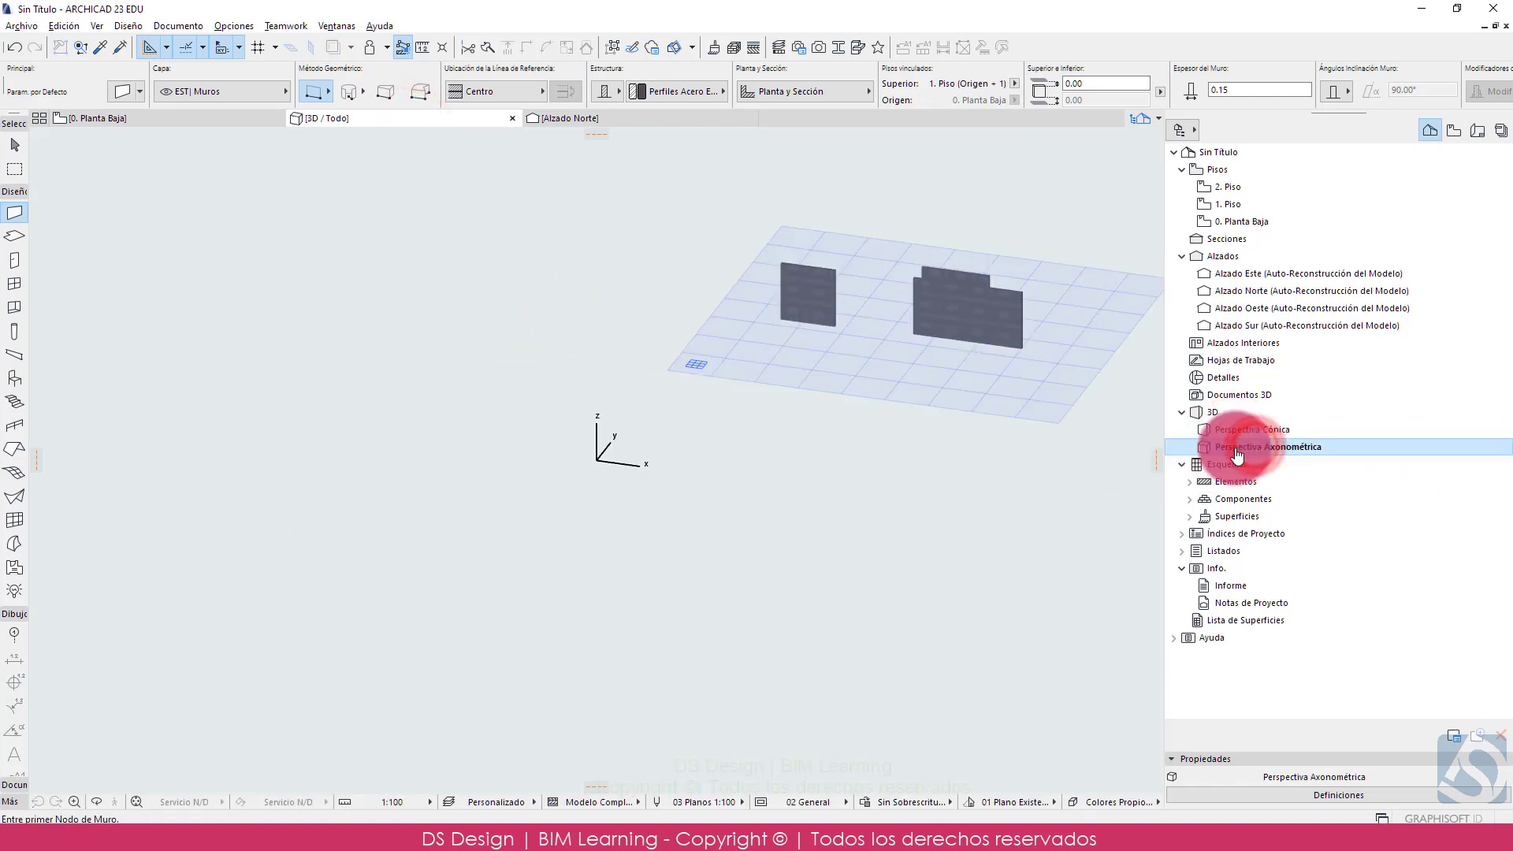
pyautogui.click(846, 272)
pyautogui.moveTo(979, 395); pyautogui.dragTo(675, 483, button='middle')
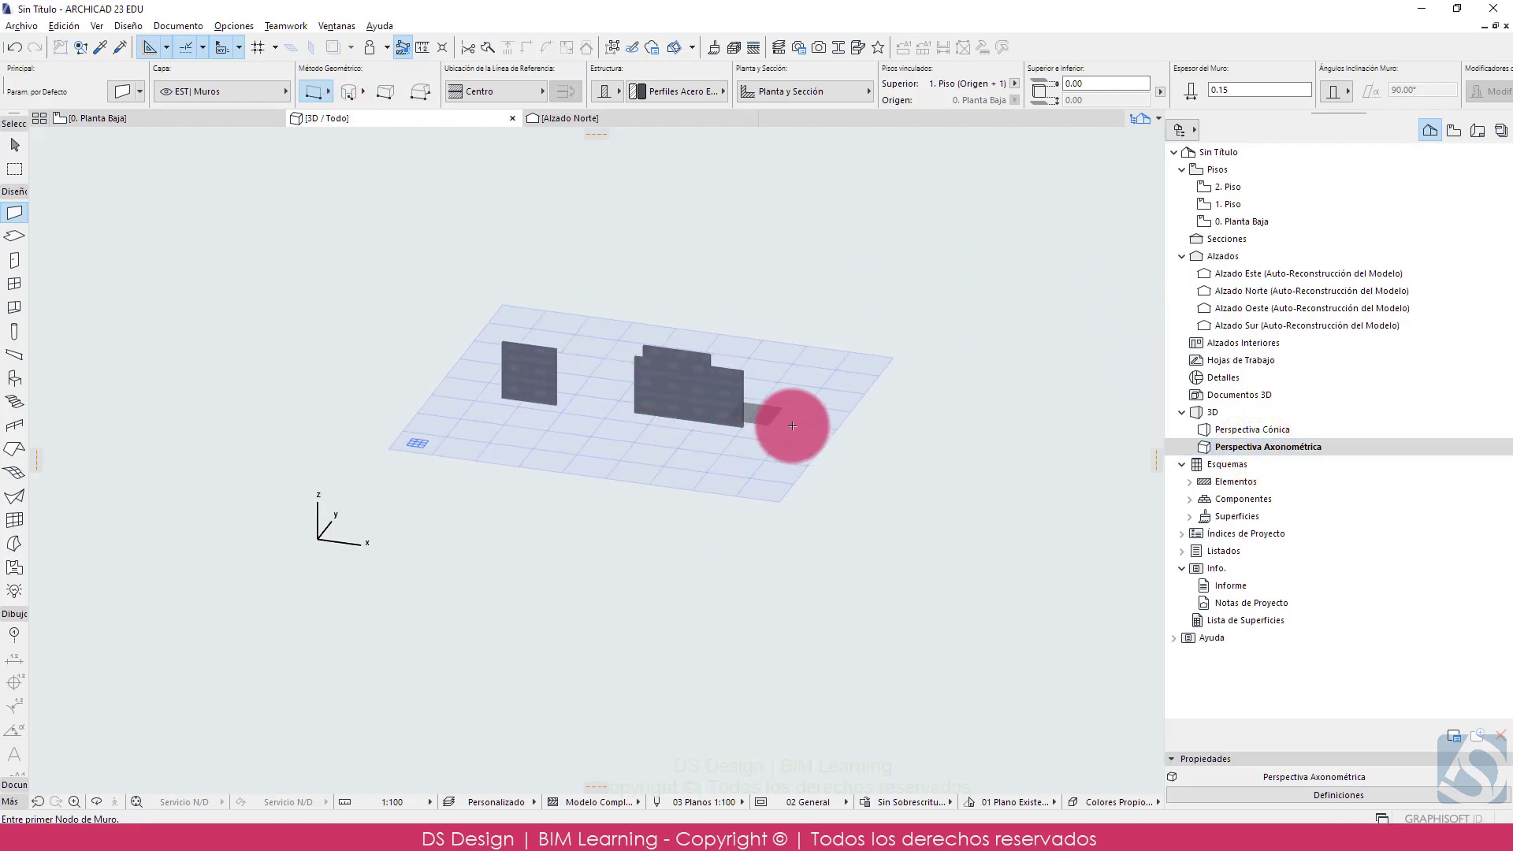
pyautogui.click(1233, 466)
pyautogui.click(1246, 499)
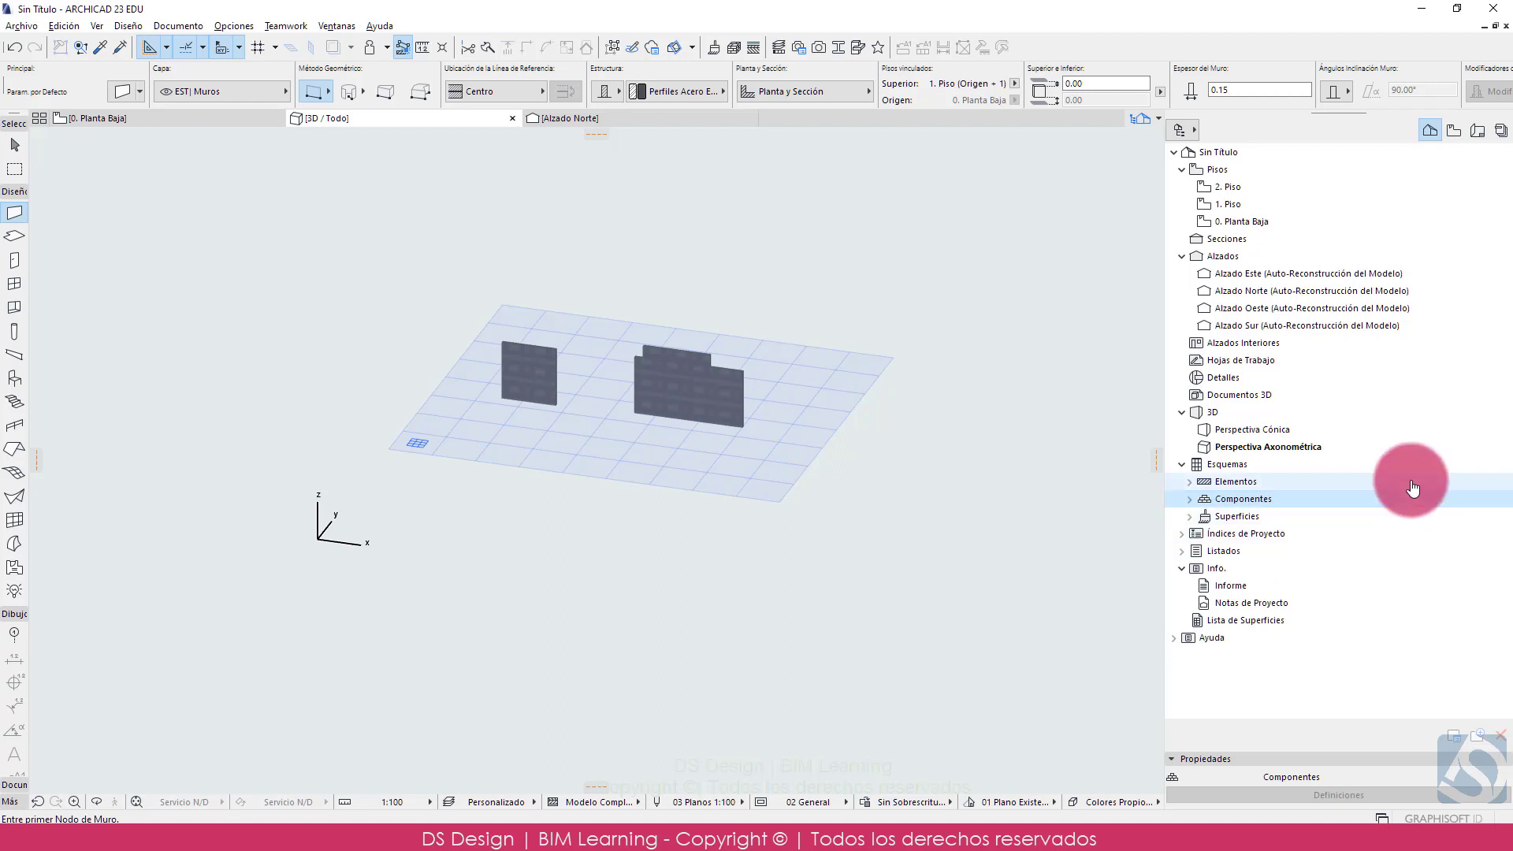
# - Switch the Navegador to the view map, expand the ANTEPROYECTO folder and select Plantas Anteproyecto
pyautogui.click(1455, 131)
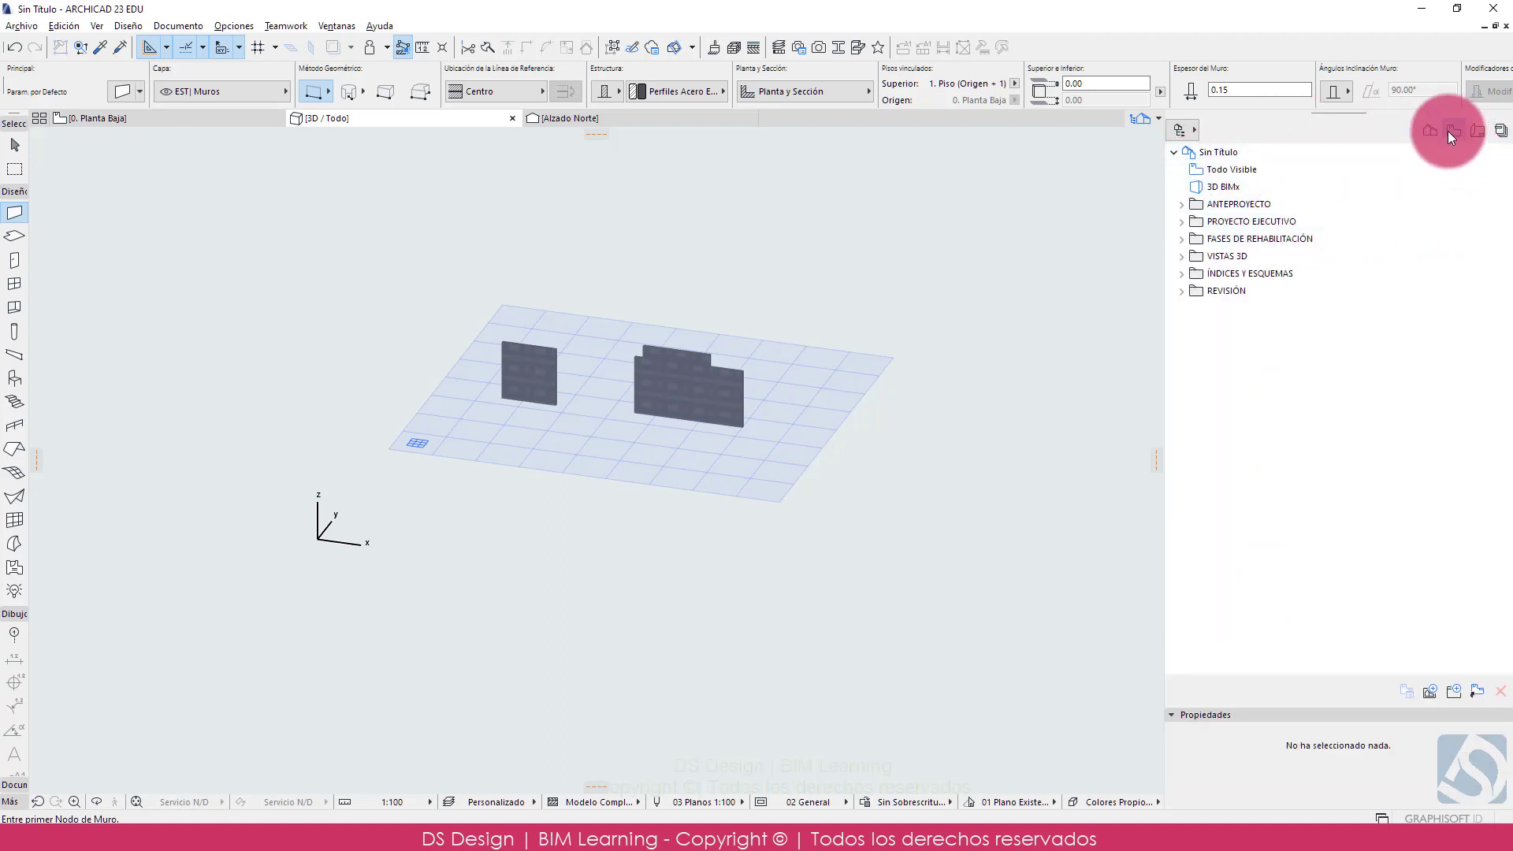
pyautogui.click(1181, 204)
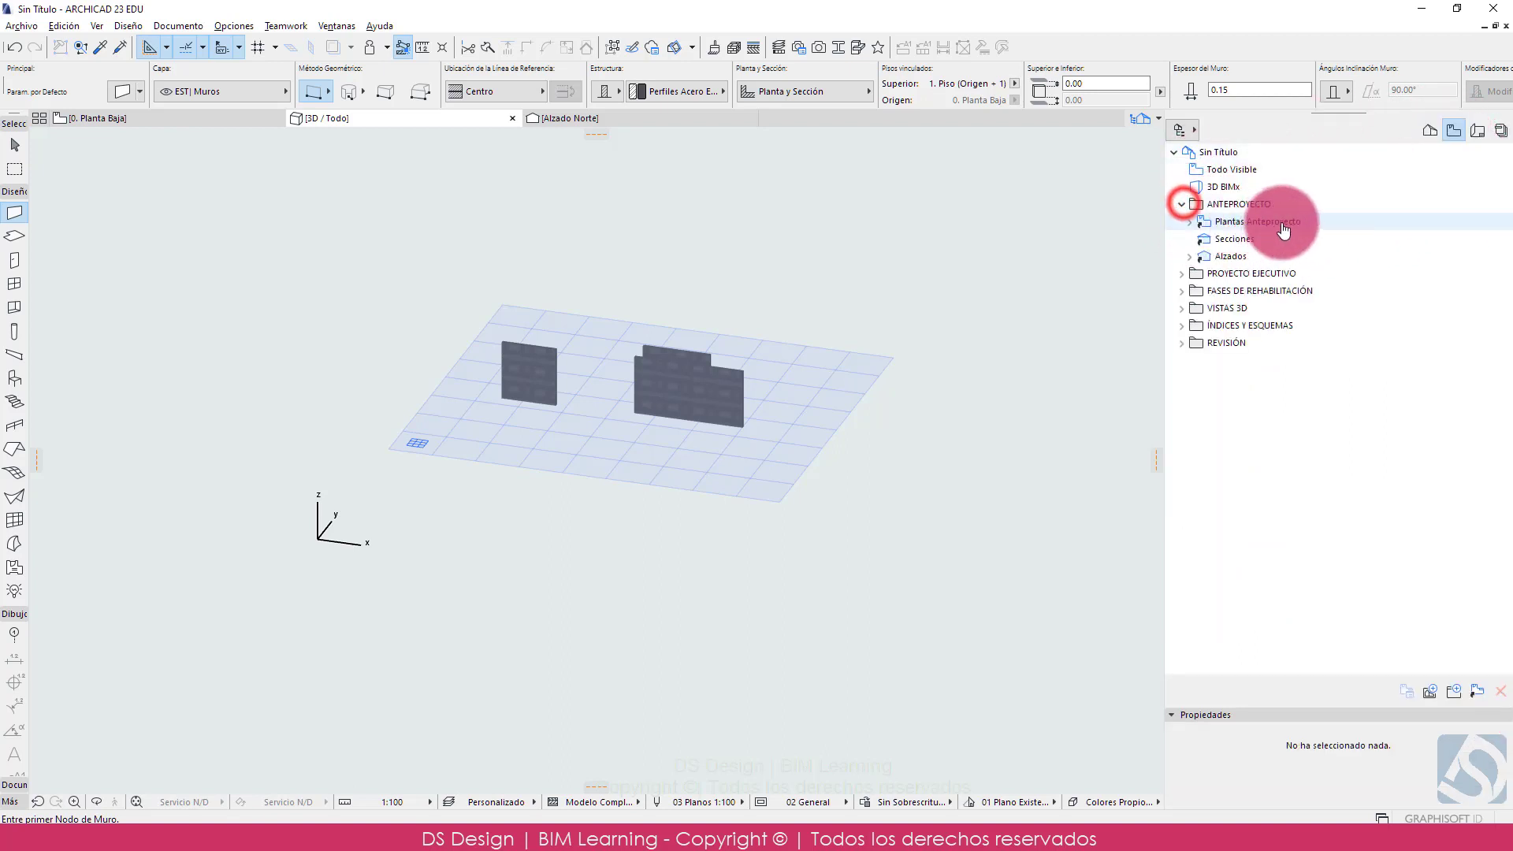
pyautogui.click(1277, 222)
# - Open the 2. Piso view from Plantas Arquitectónicas in the Arquitectónicos folder of PROYECTO EJECUTIVO
pyautogui.click(1182, 273)
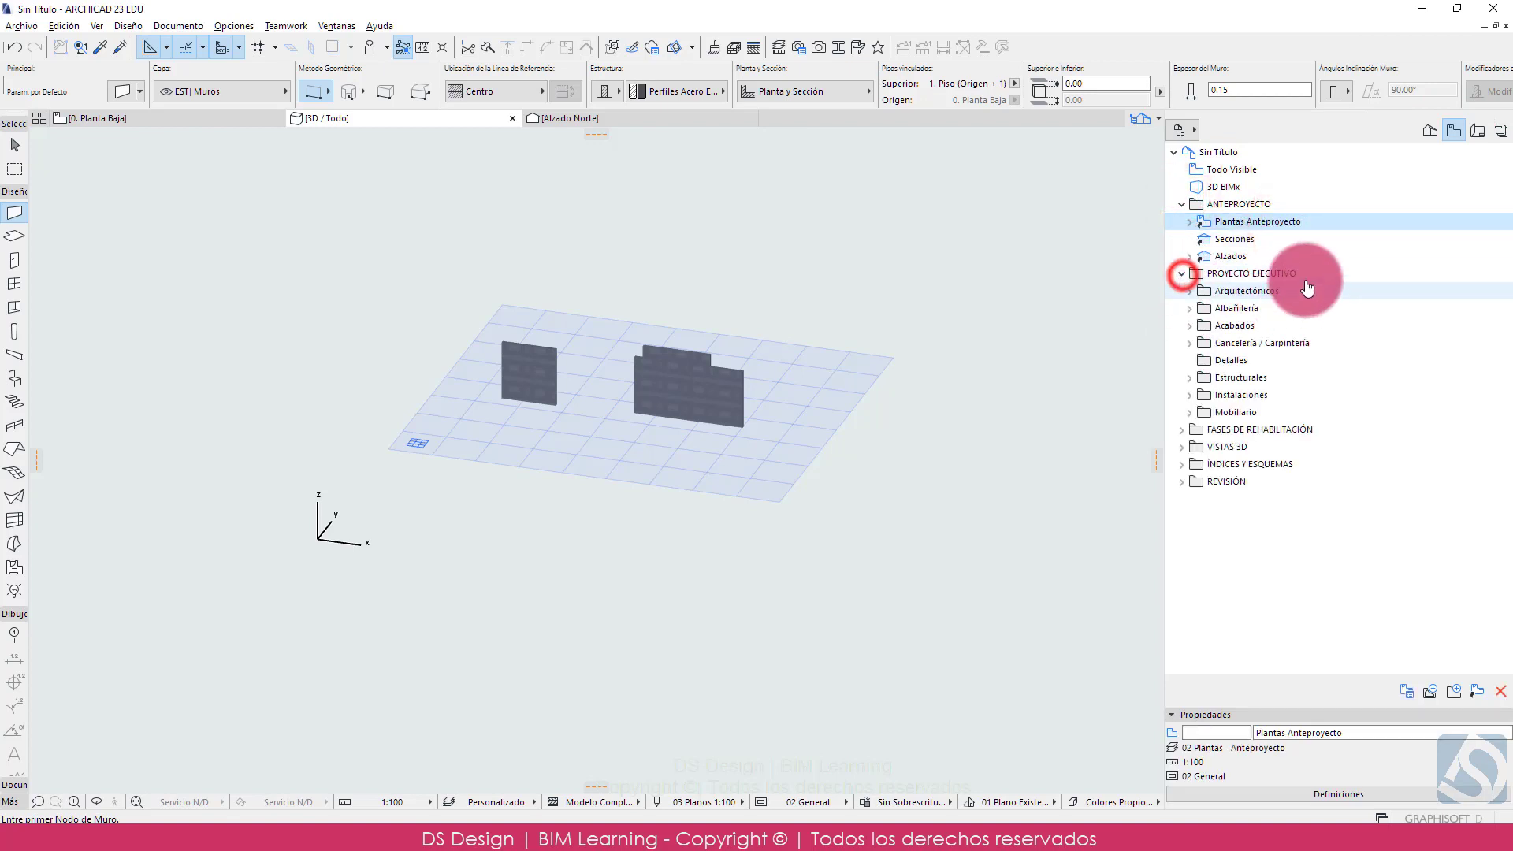
pyautogui.click(1257, 290)
pyautogui.click(1189, 290)
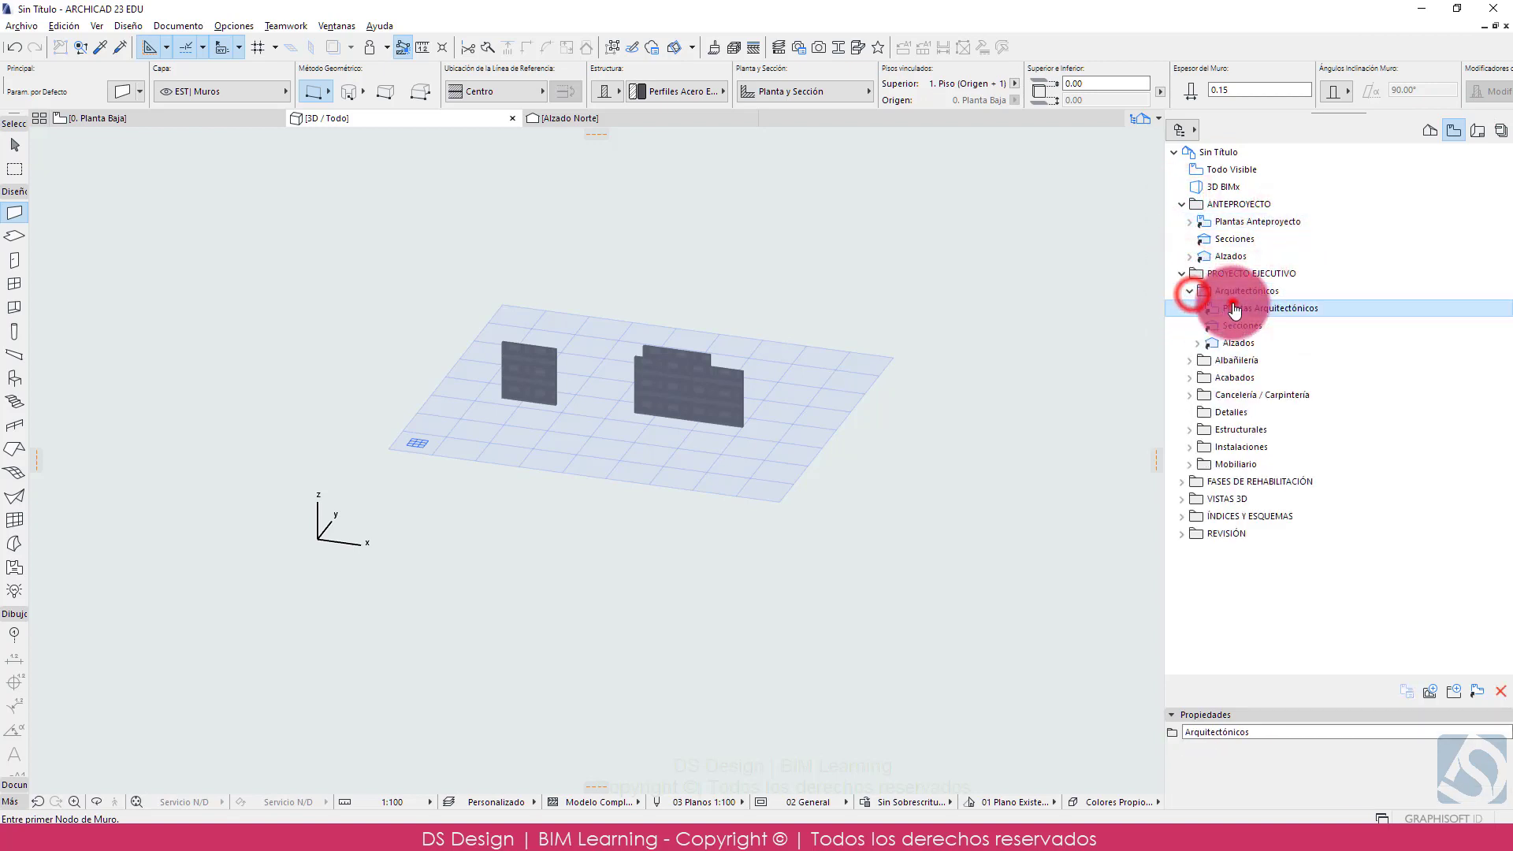
pyautogui.click(1205, 308)
pyautogui.click(1197, 308)
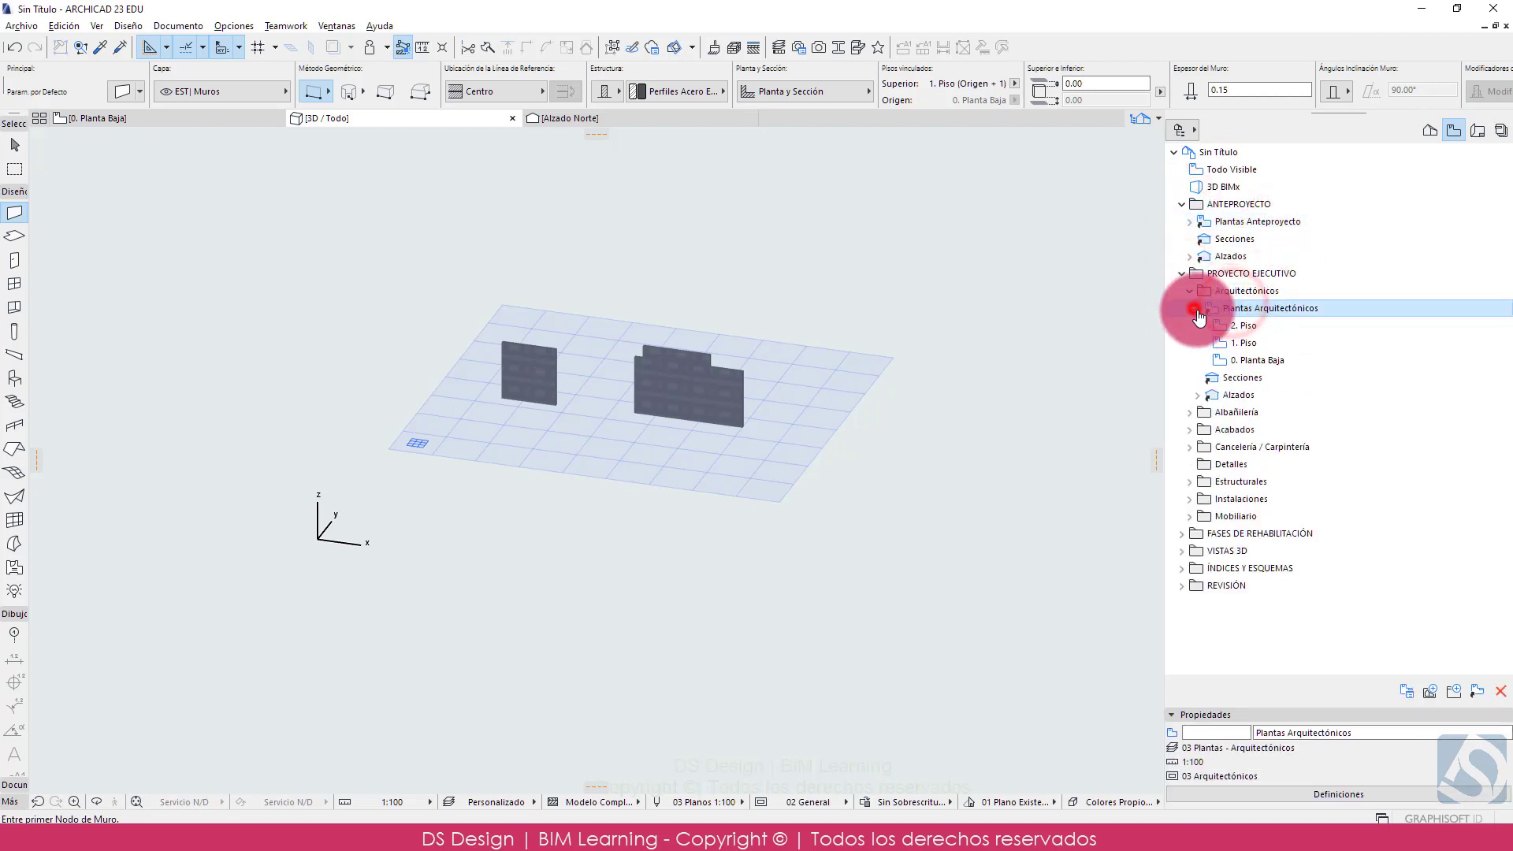
pyautogui.doubleClick(1260, 327)
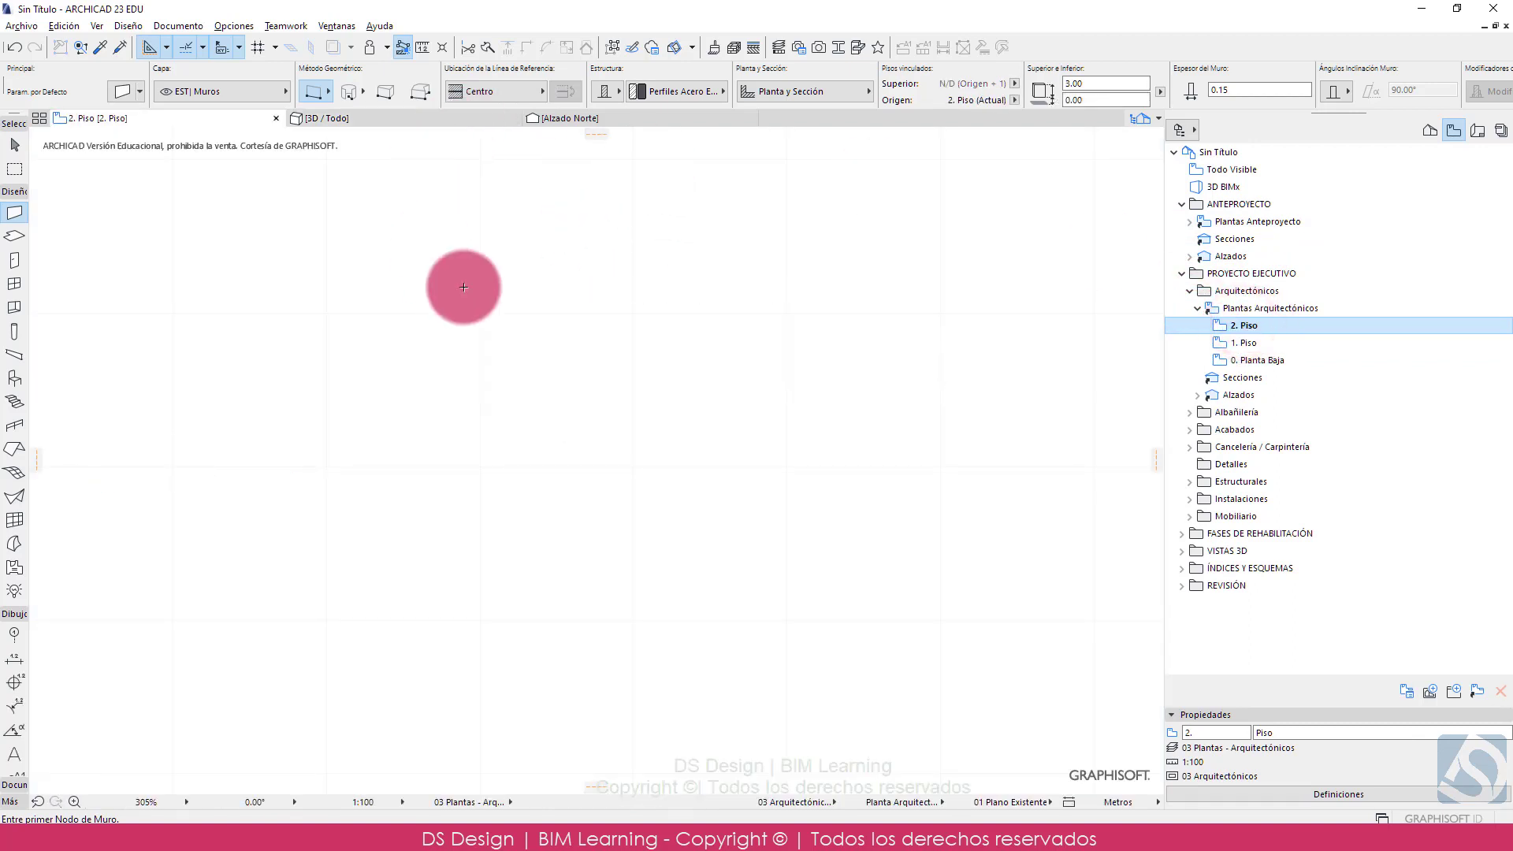
pyautogui.scroll(-1, 510, 386)
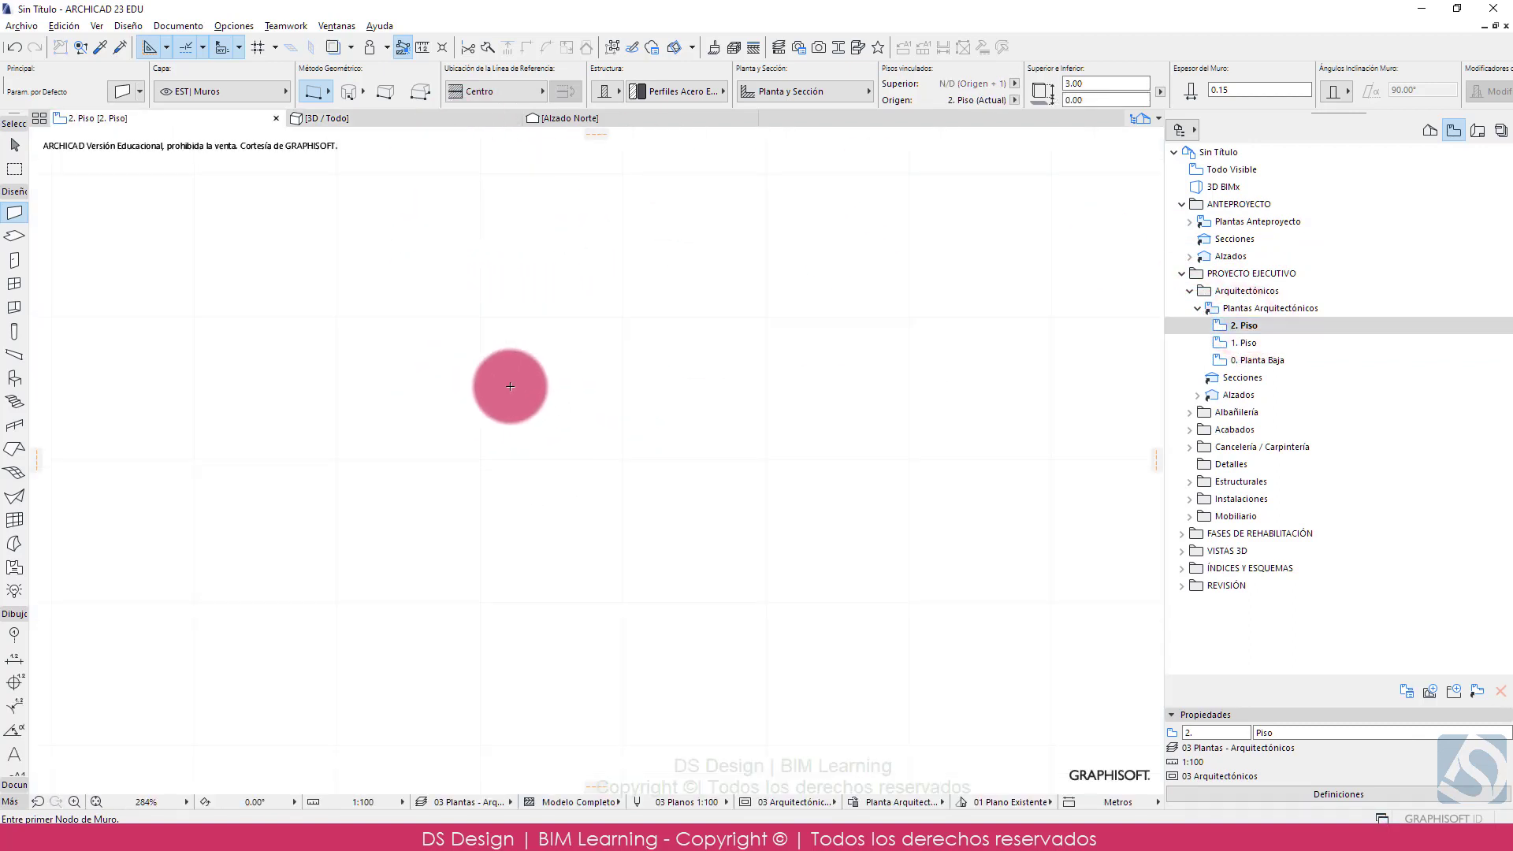
# - Open the 0. Planta Baja view from Plantas Arquitectónicas in the view map
pyautogui.doubleClick(1258, 360)
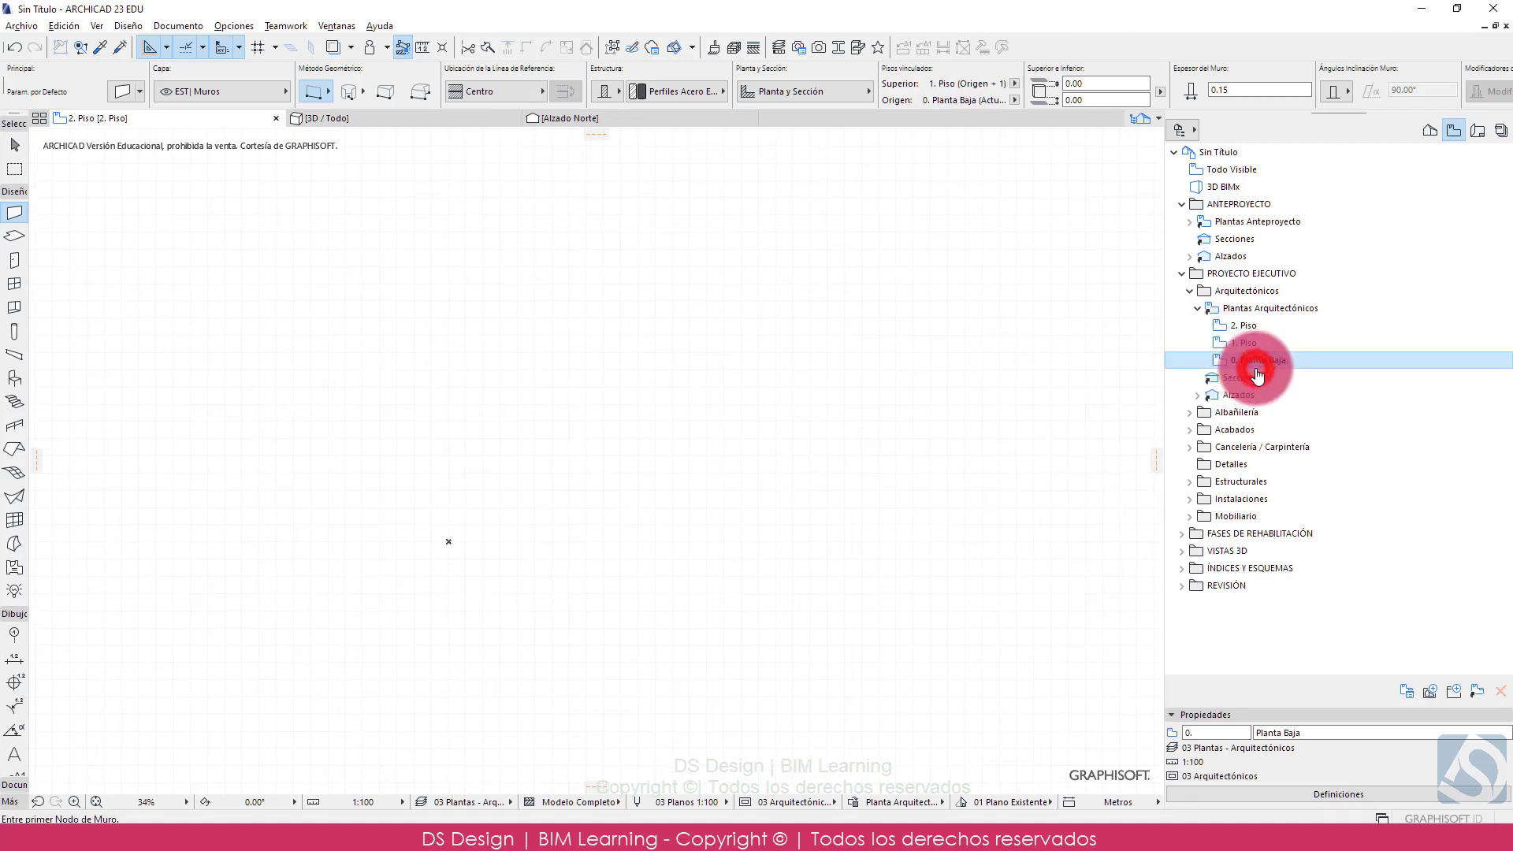
pyautogui.scroll(5, 523, 397)
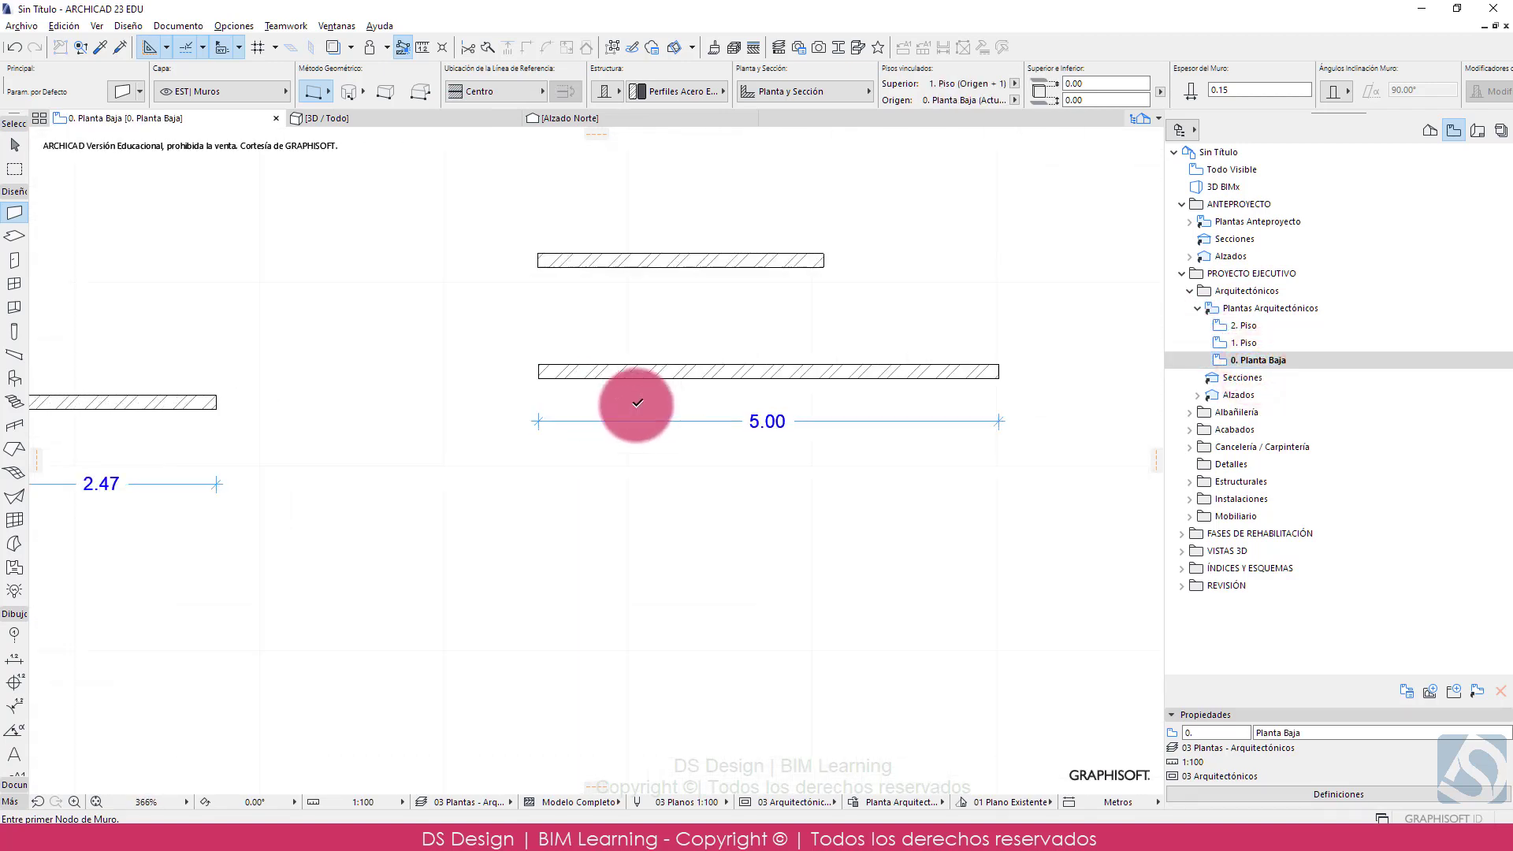
# - Switch the Navegador to the layout book, expand the AP ANTEPROYECTO subset and open the AP-01 Plantas layout
pyautogui.click(1478, 131)
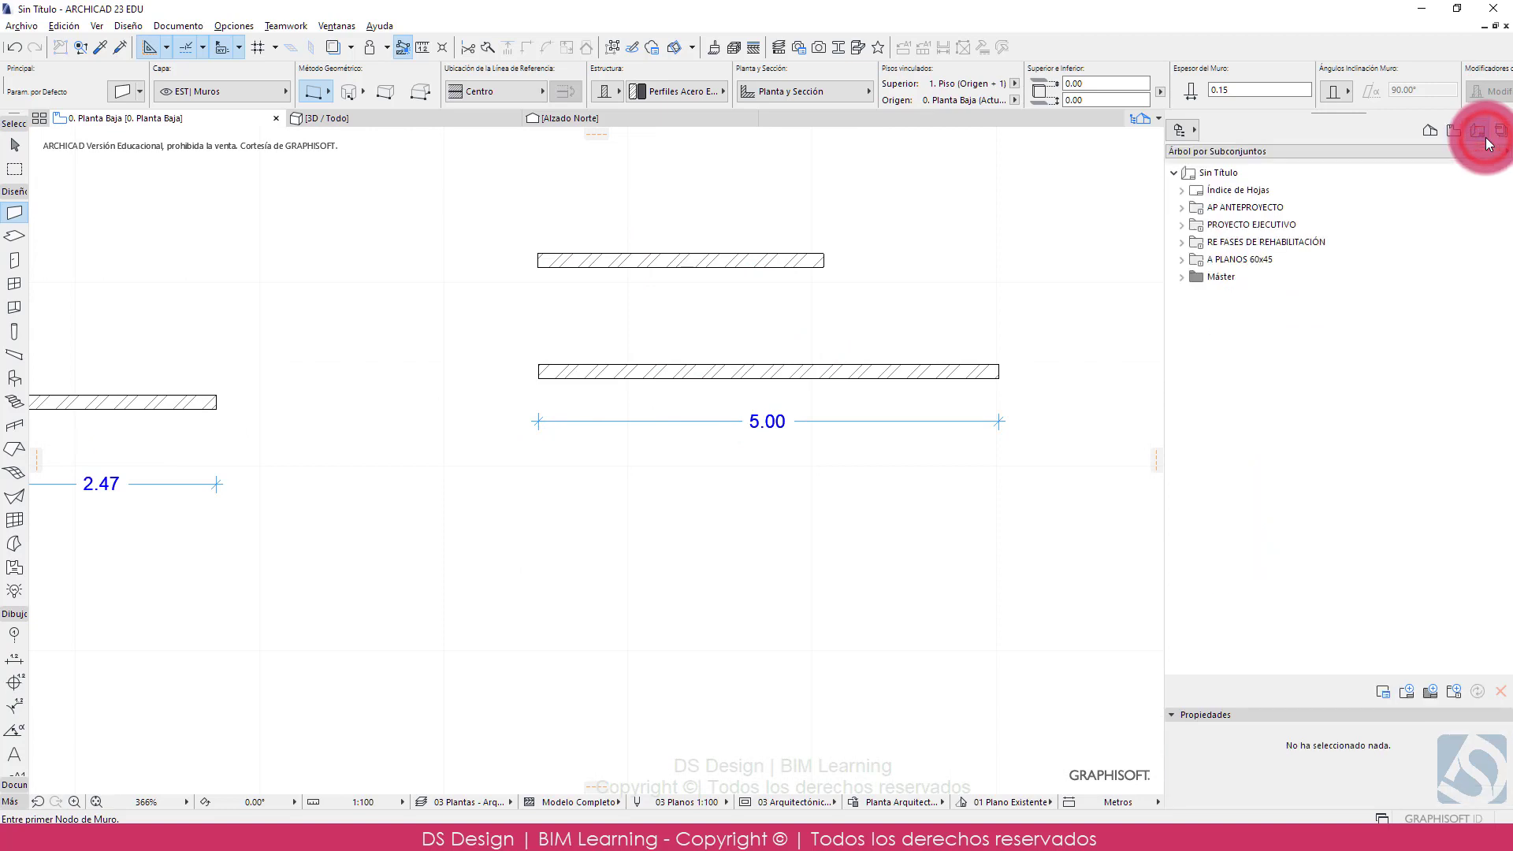
pyautogui.click(1183, 208)
pyautogui.click(1250, 224)
pyautogui.click(1190, 225)
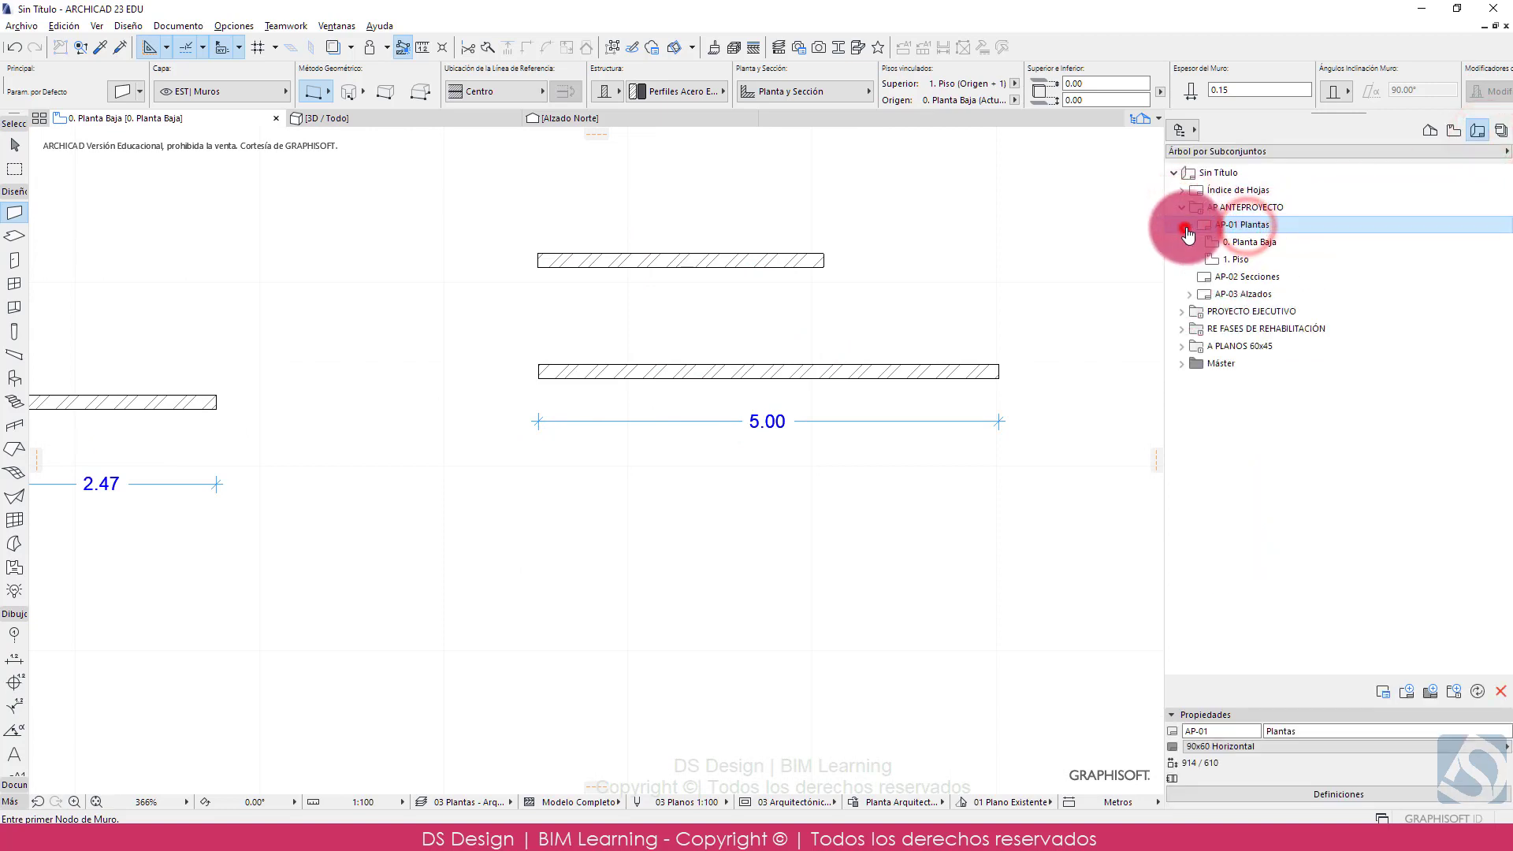
pyautogui.doubleClick(1245, 227)
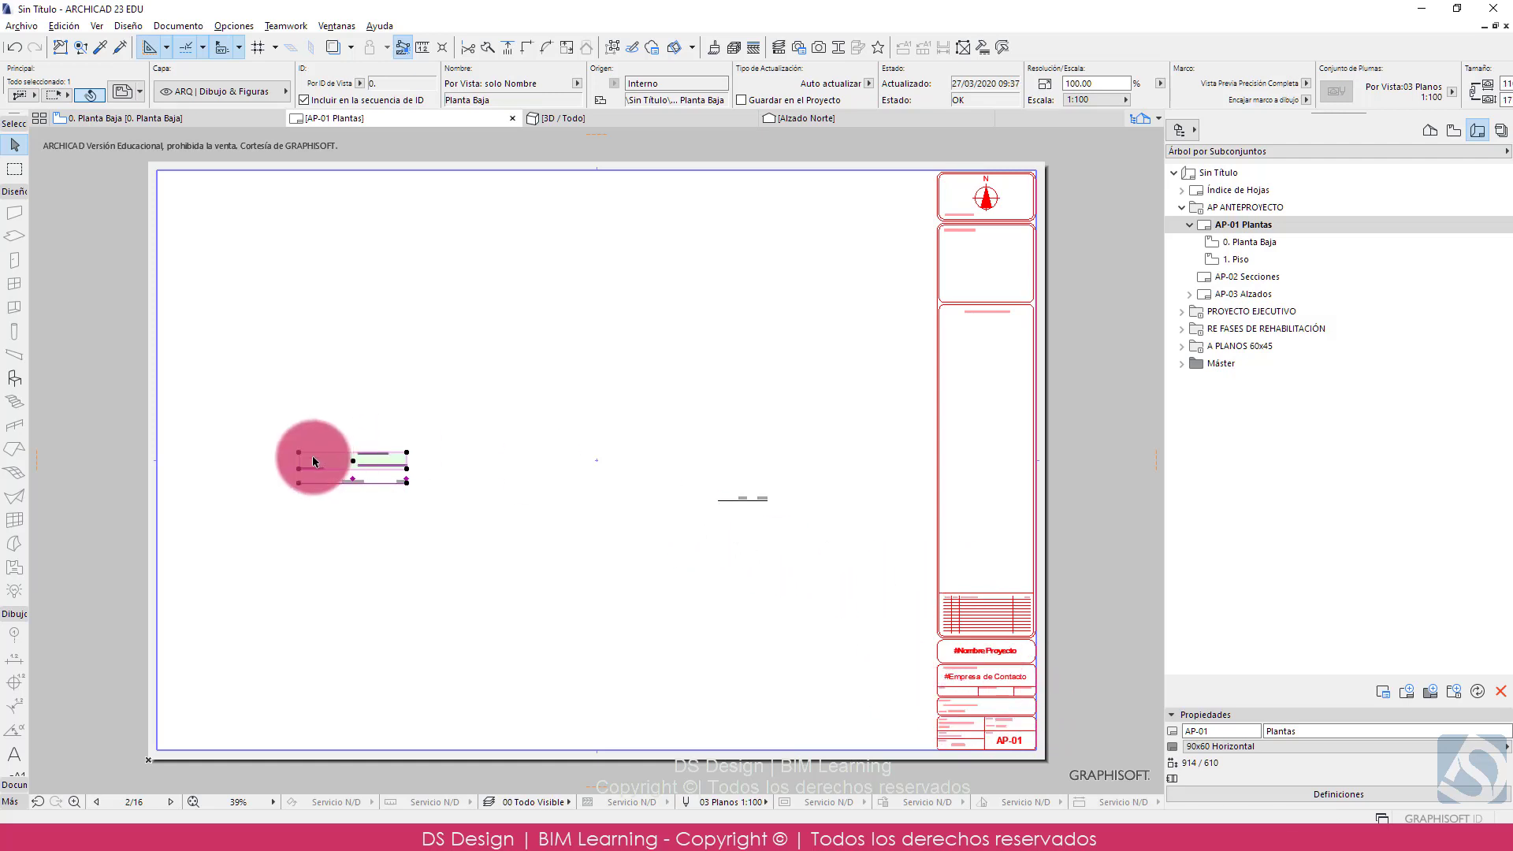
# - Examine the Planta Baja and Piso drawings placed on the AP-01 Plantas layout, including their titles and scales
pyautogui.scroll(3, 394, 473)
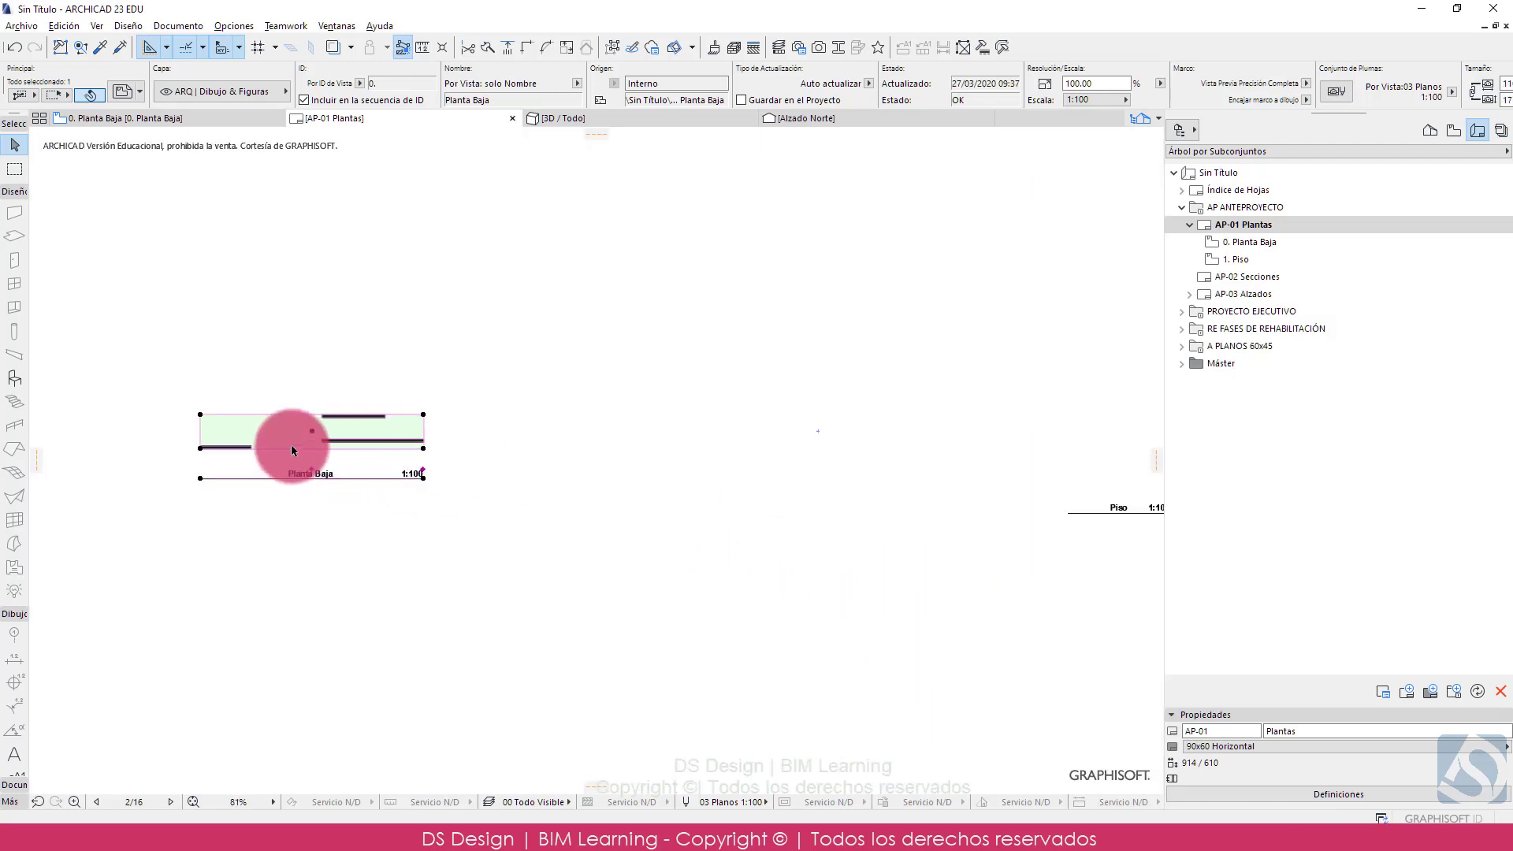
pyautogui.scroll(2, 288, 448)
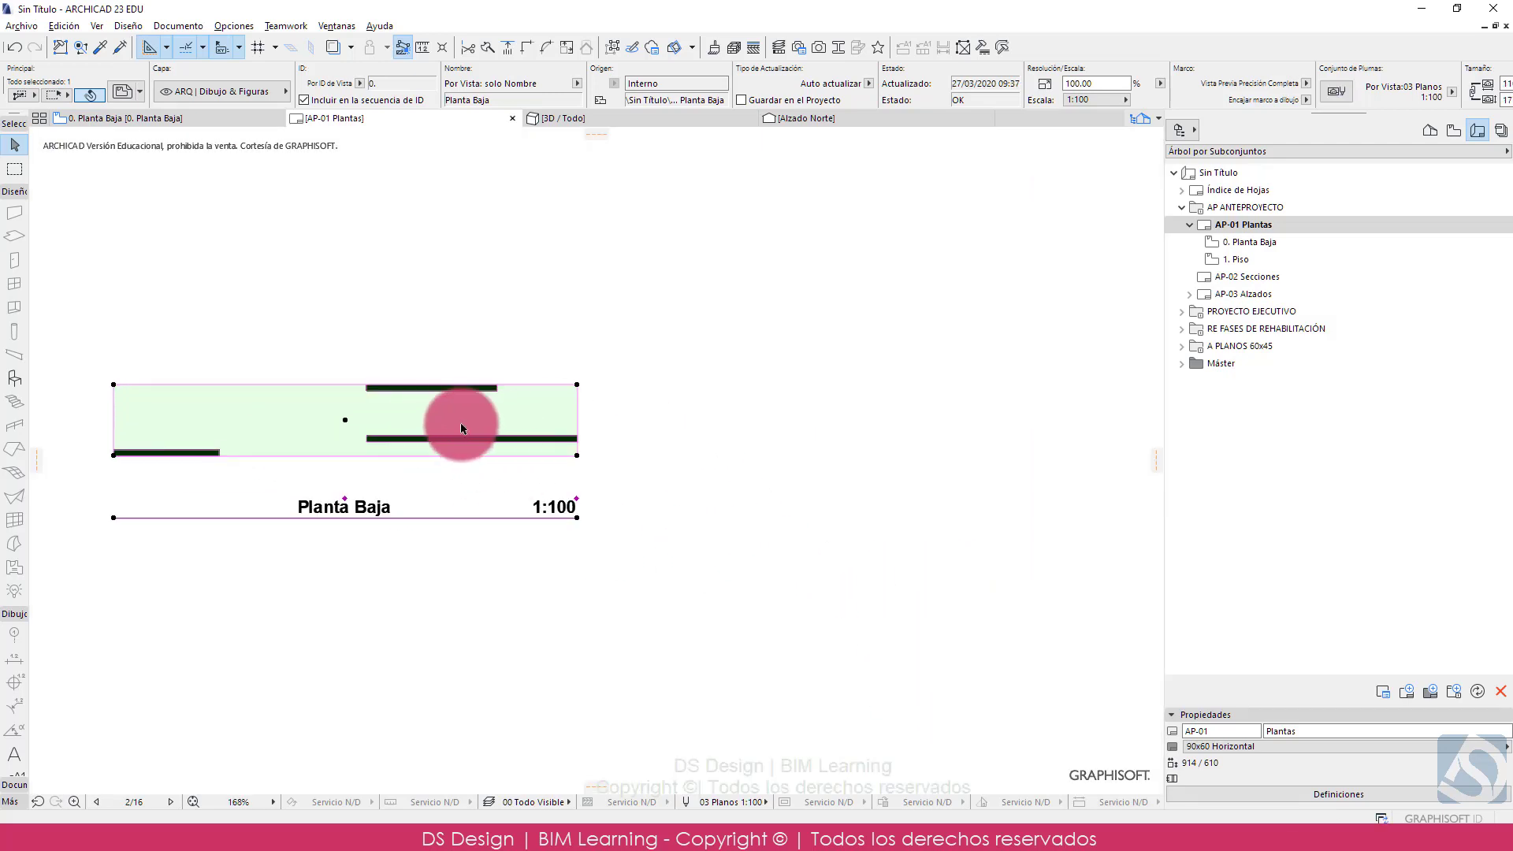
pyautogui.click(630, 481)
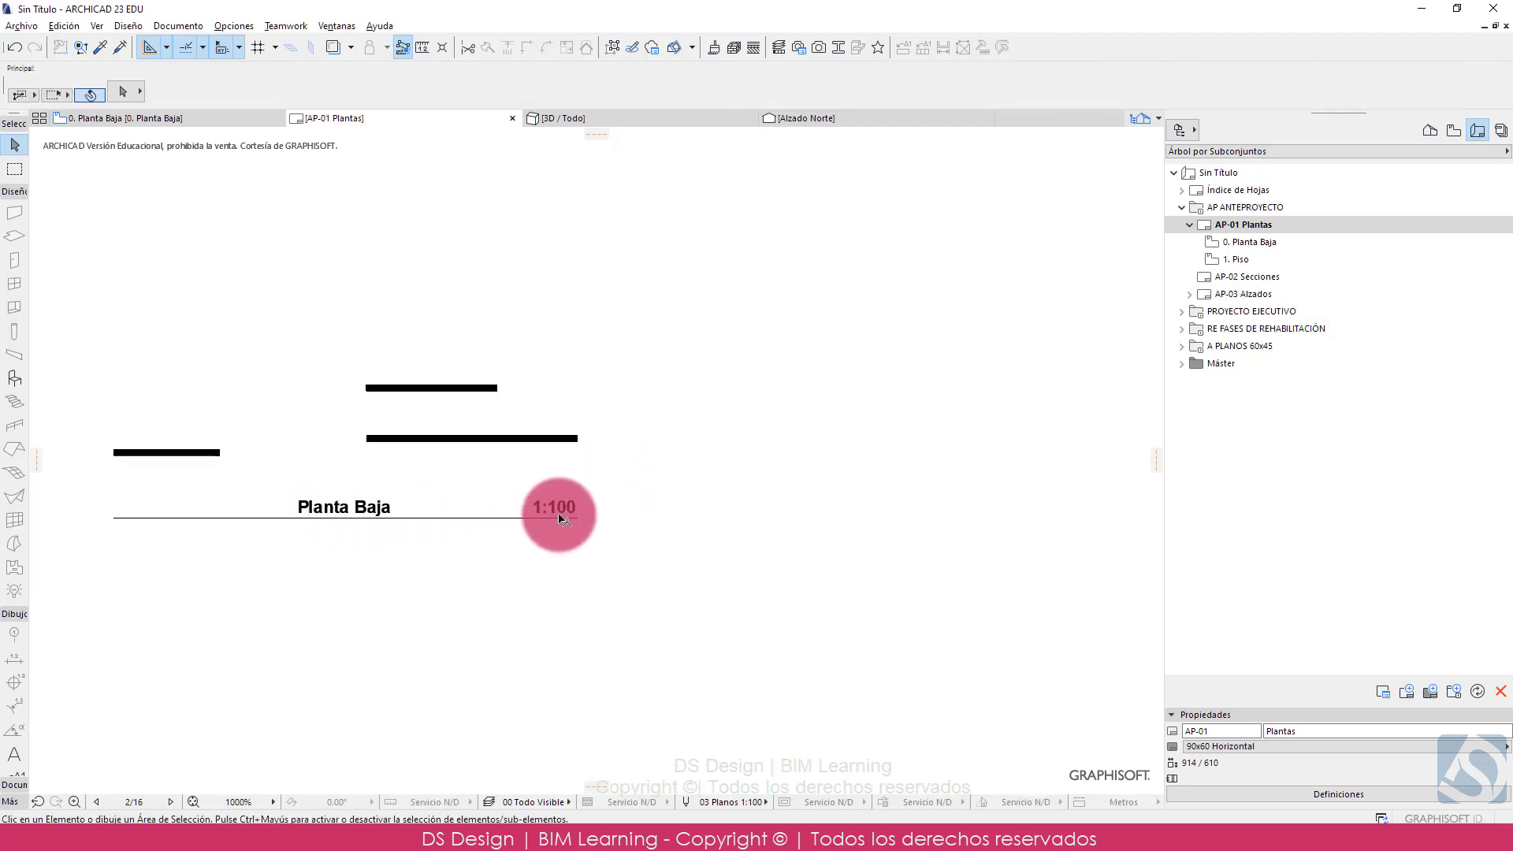
pyautogui.scroll(4, 428, 439)
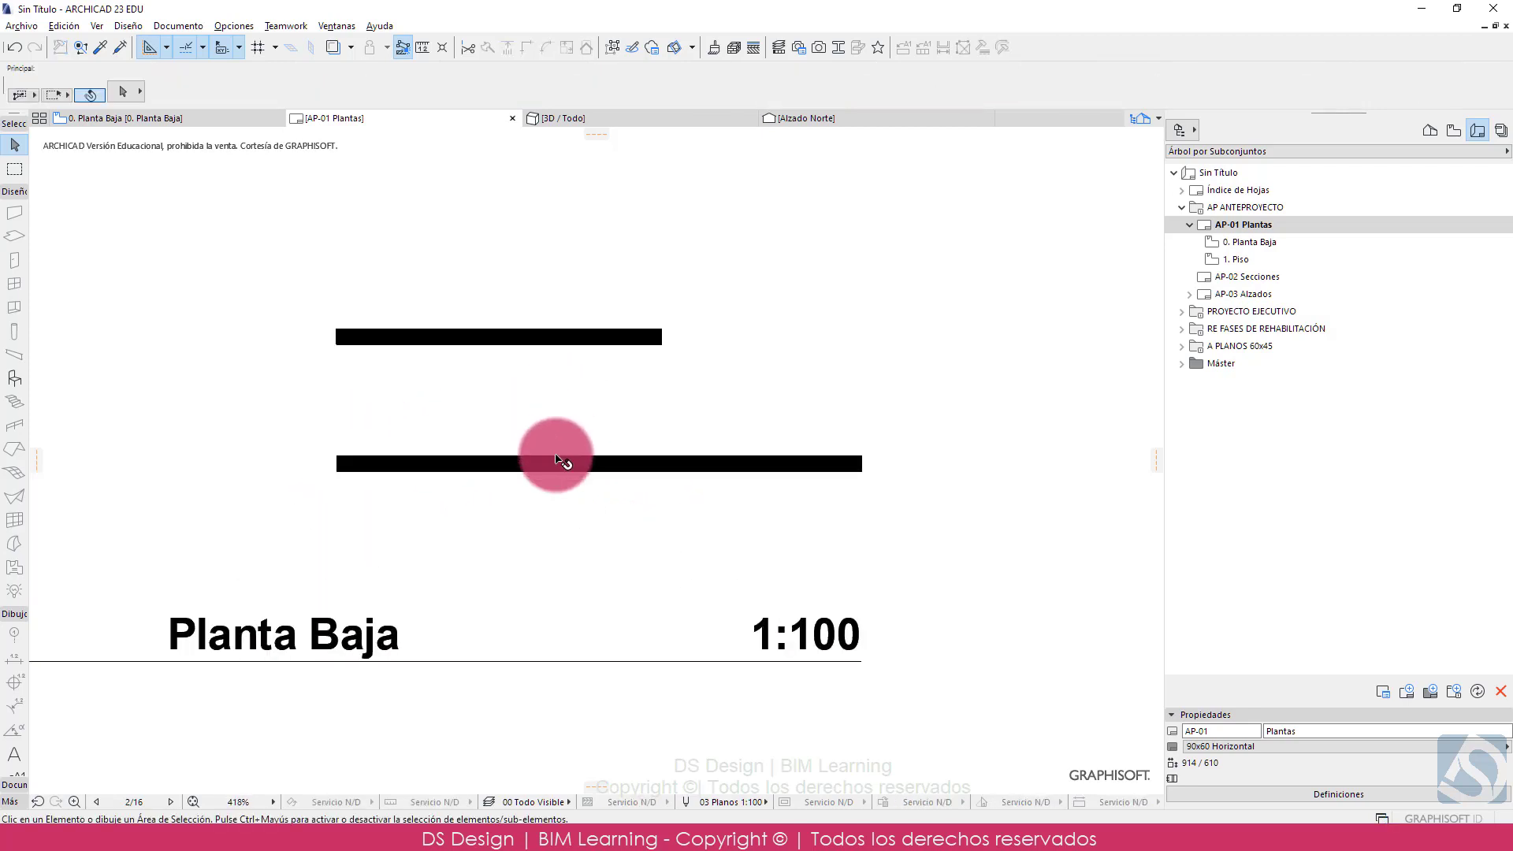
pyautogui.scroll(-10, 557, 460)
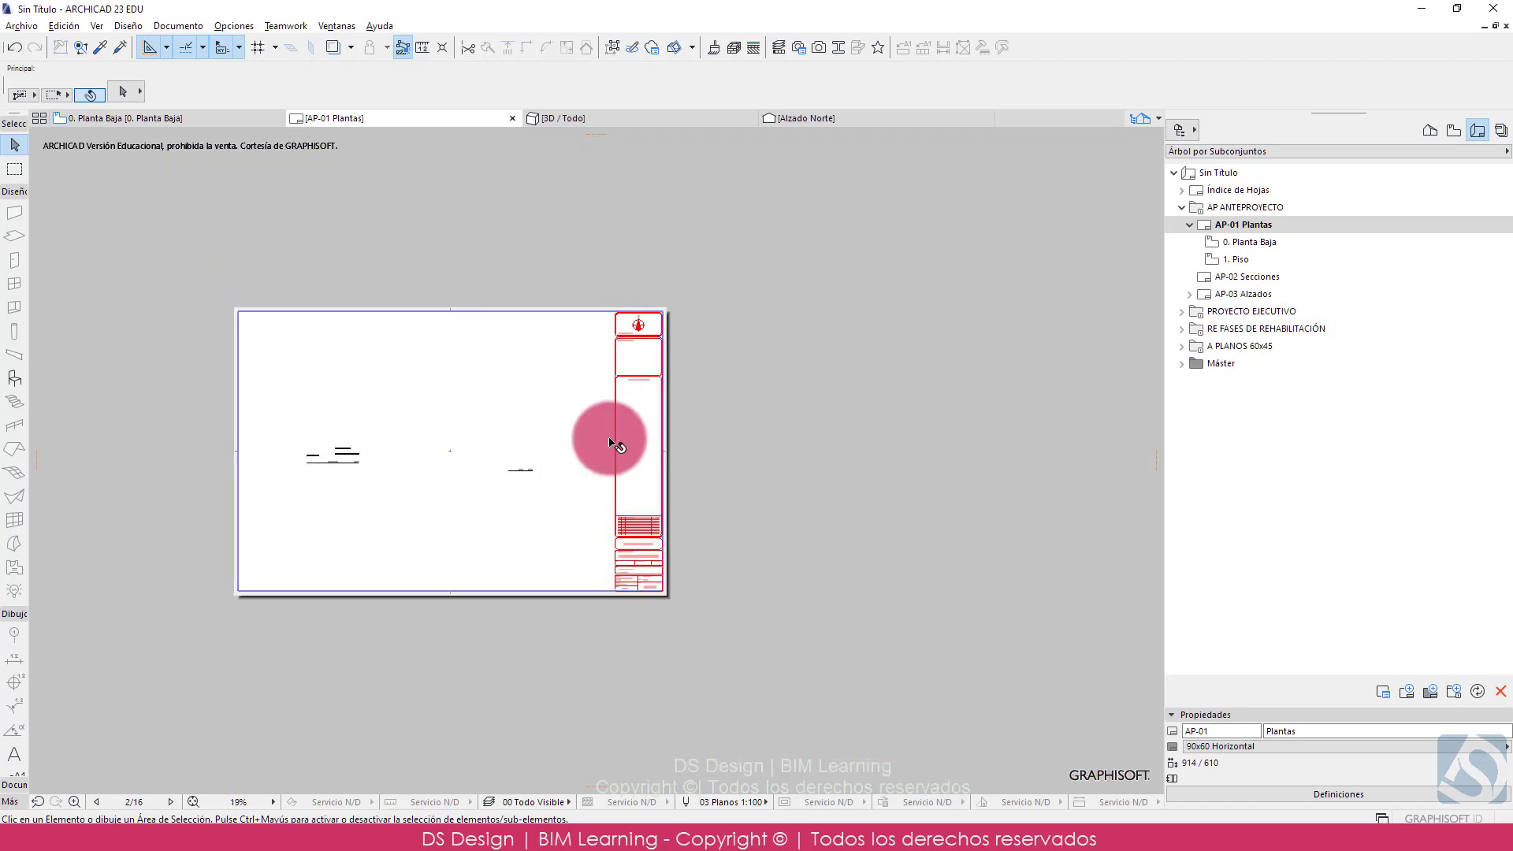
pyautogui.scroll(2, 599, 450)
pyautogui.scroll(4, 381, 489)
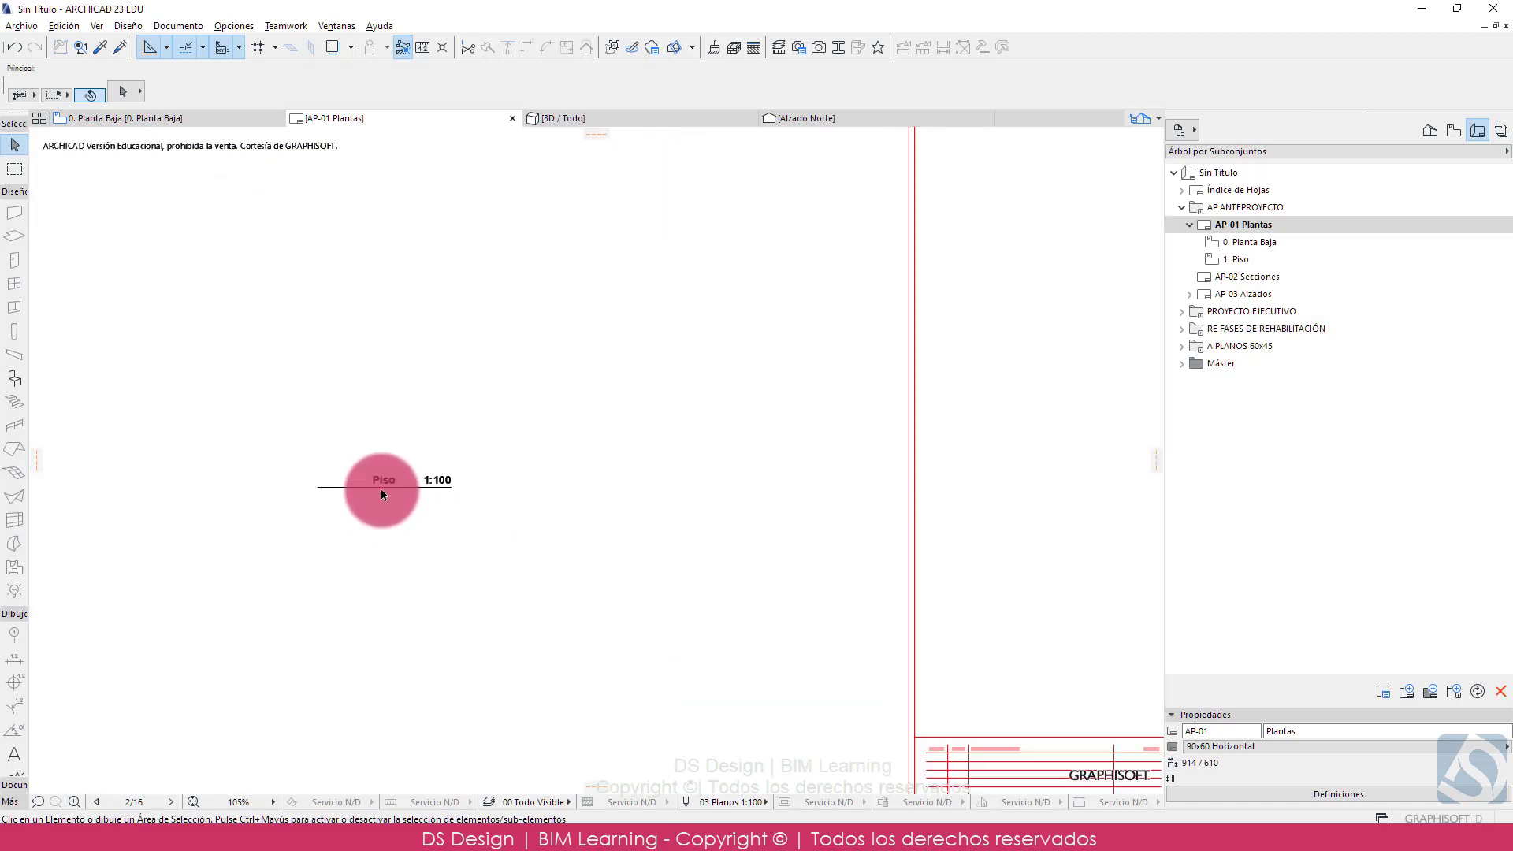
pyautogui.scroll(-5, 381, 495)
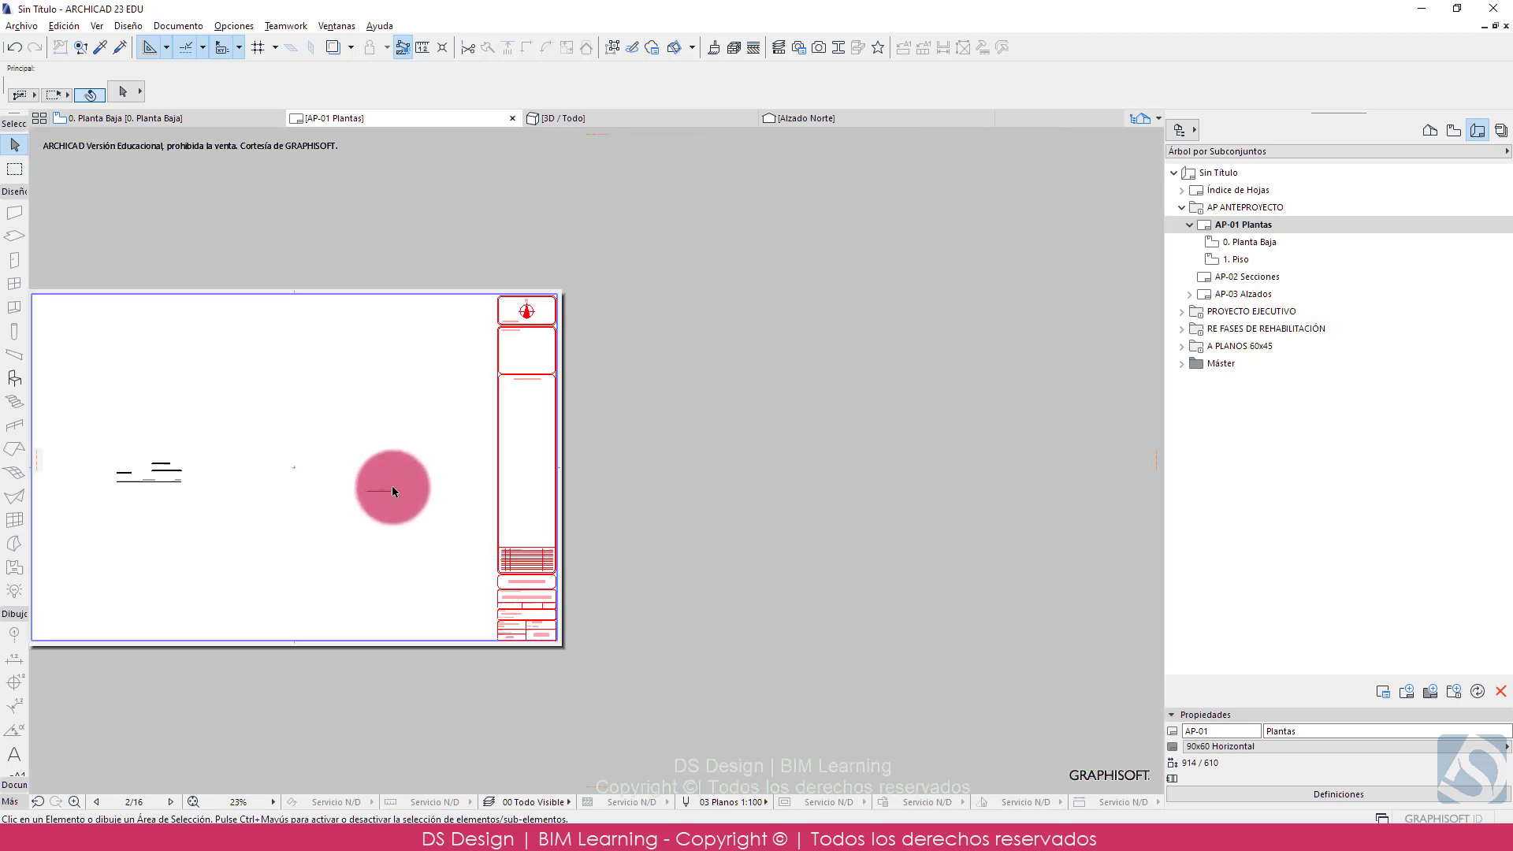
# - Switch the Navegador to the publisher sets and choose the 4 - Proyecto Arquitectónico PDF set
pyautogui.click(1500, 132)
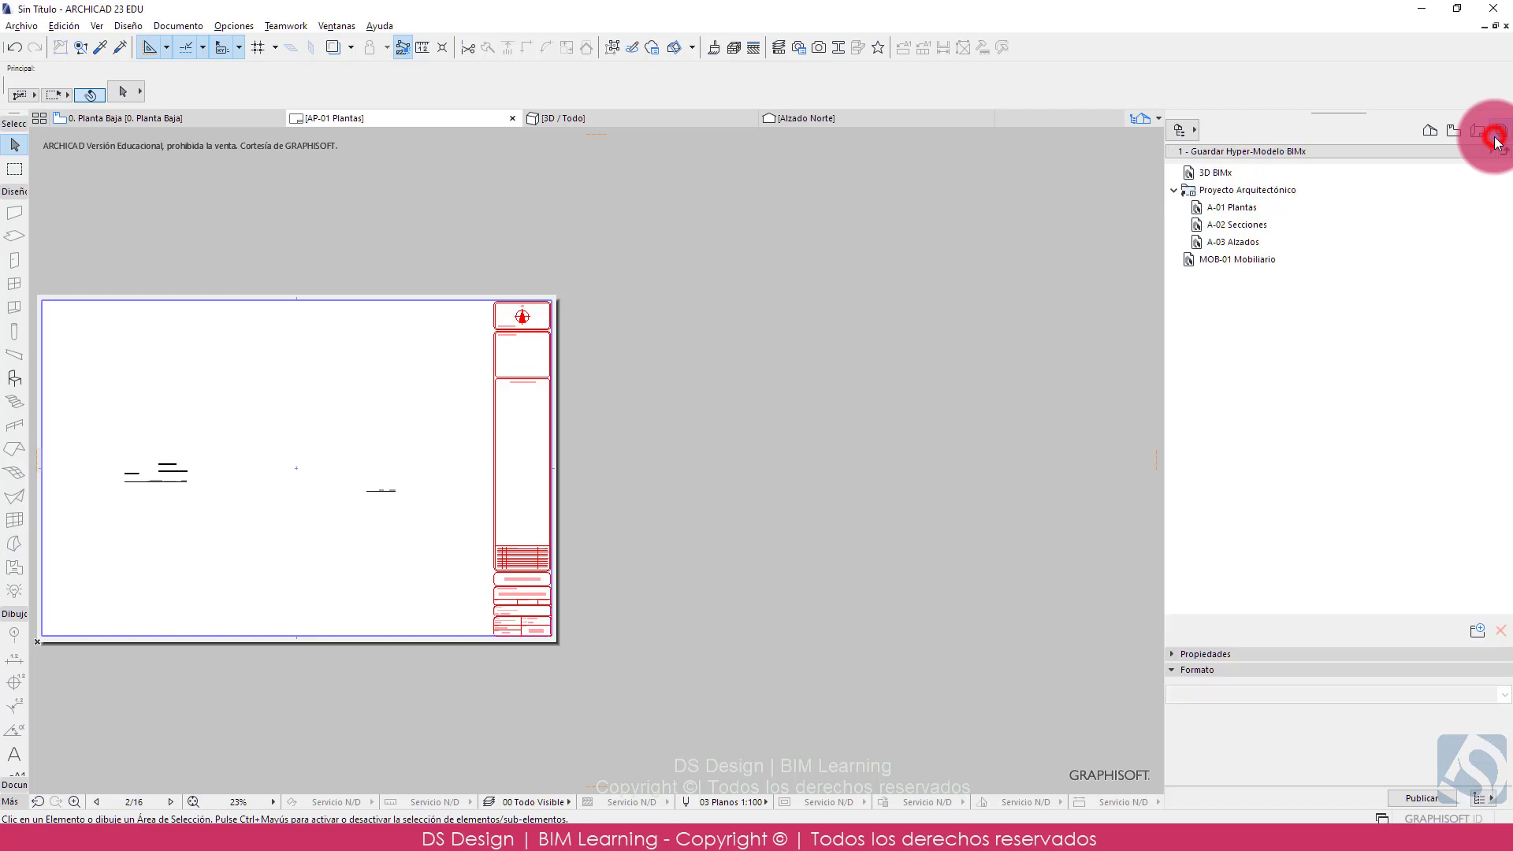
pyautogui.click(1269, 210)
pyautogui.click(1200, 290)
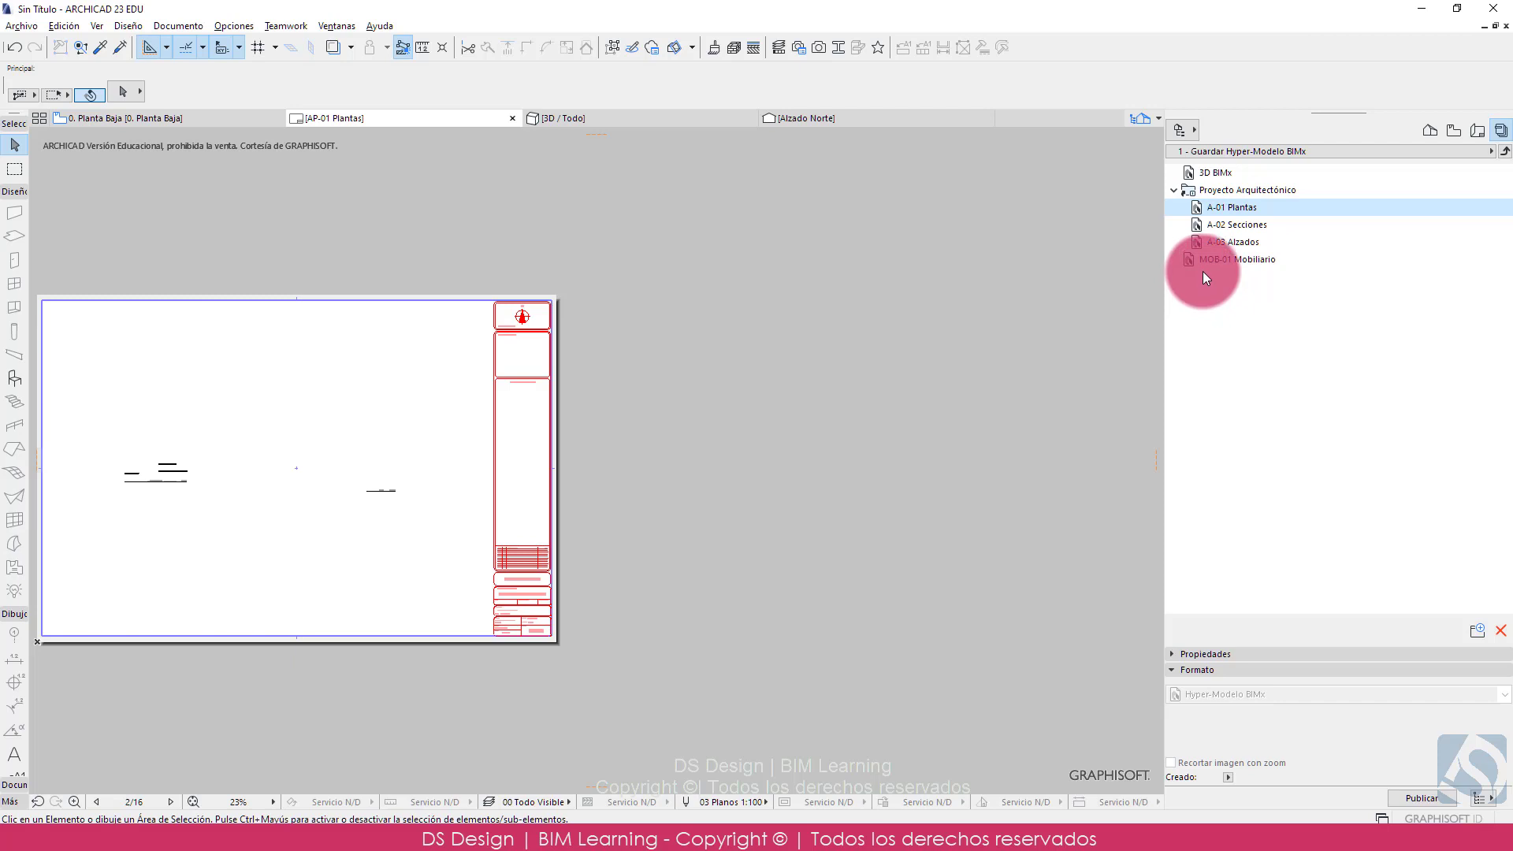
pyautogui.click(1260, 153)
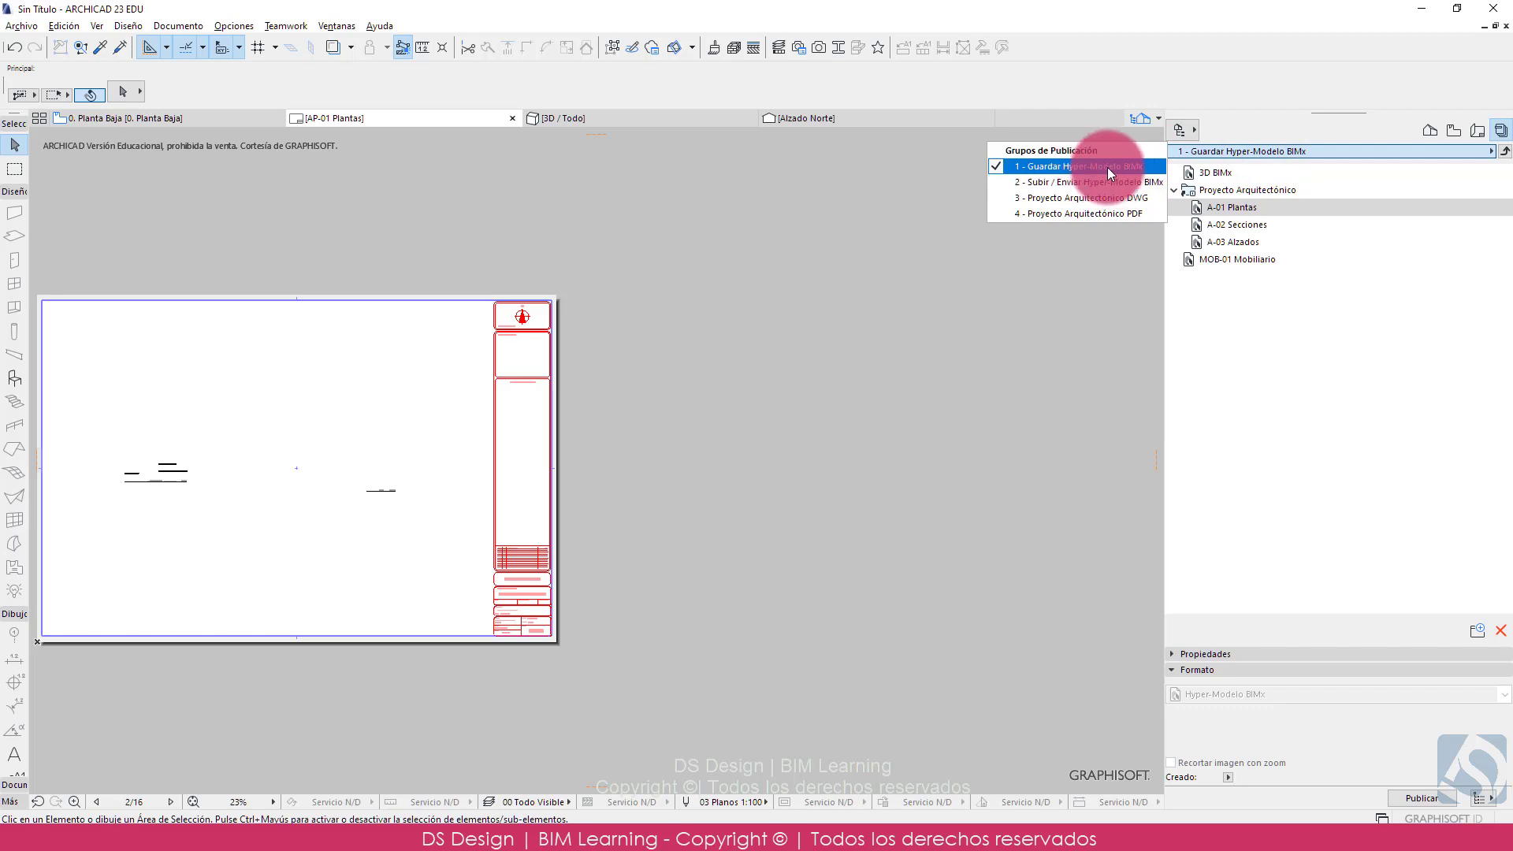
pyautogui.click(1151, 214)
# - Open the A-01 Plantas layout from the PDF publisher set and look over the whole sheet
pyautogui.click(1263, 193)
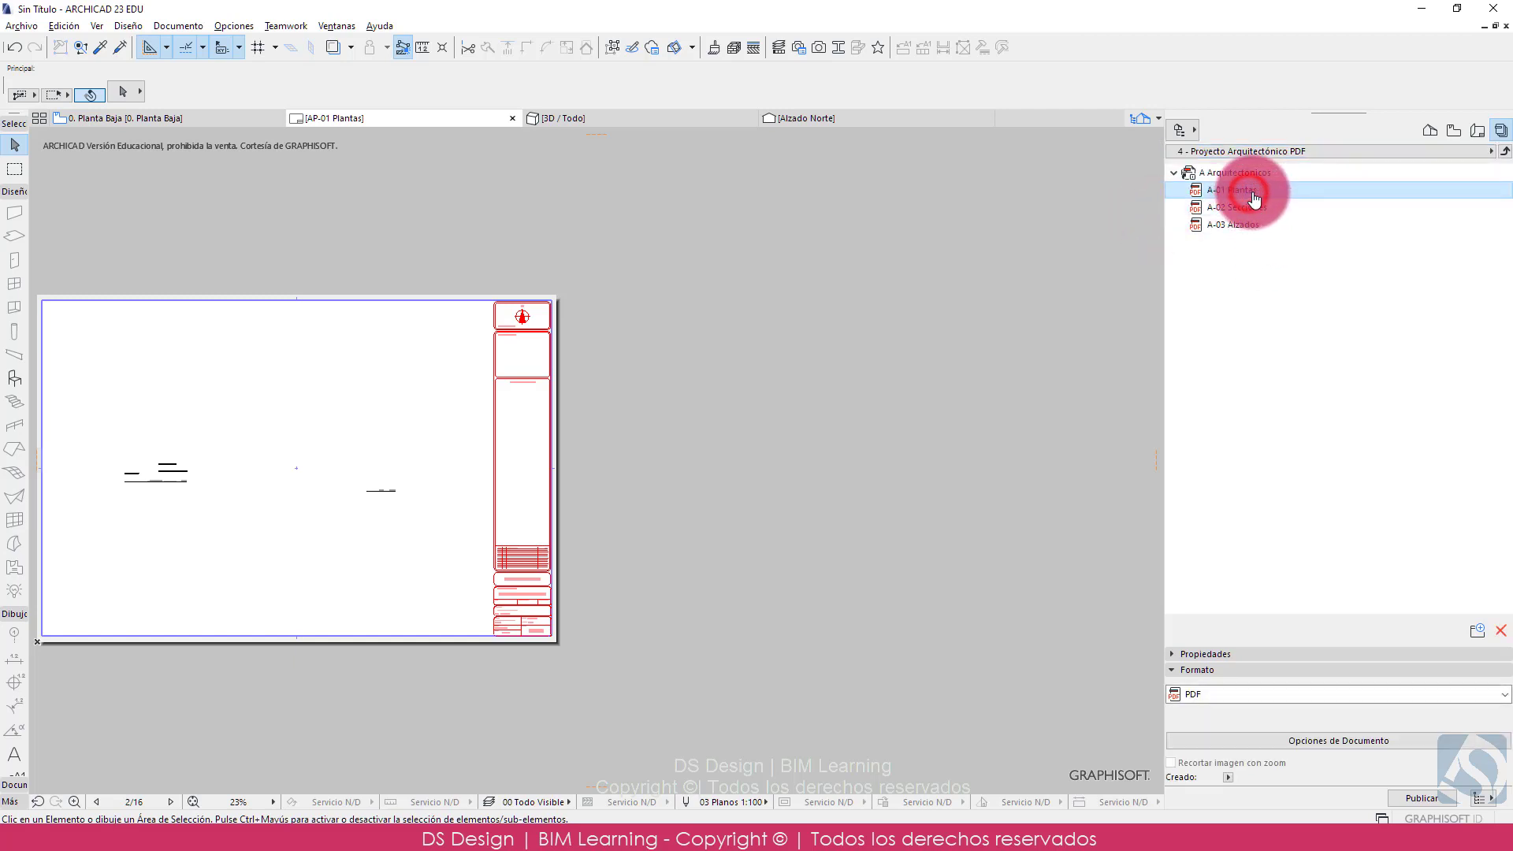
pyautogui.doubleClick(1255, 197)
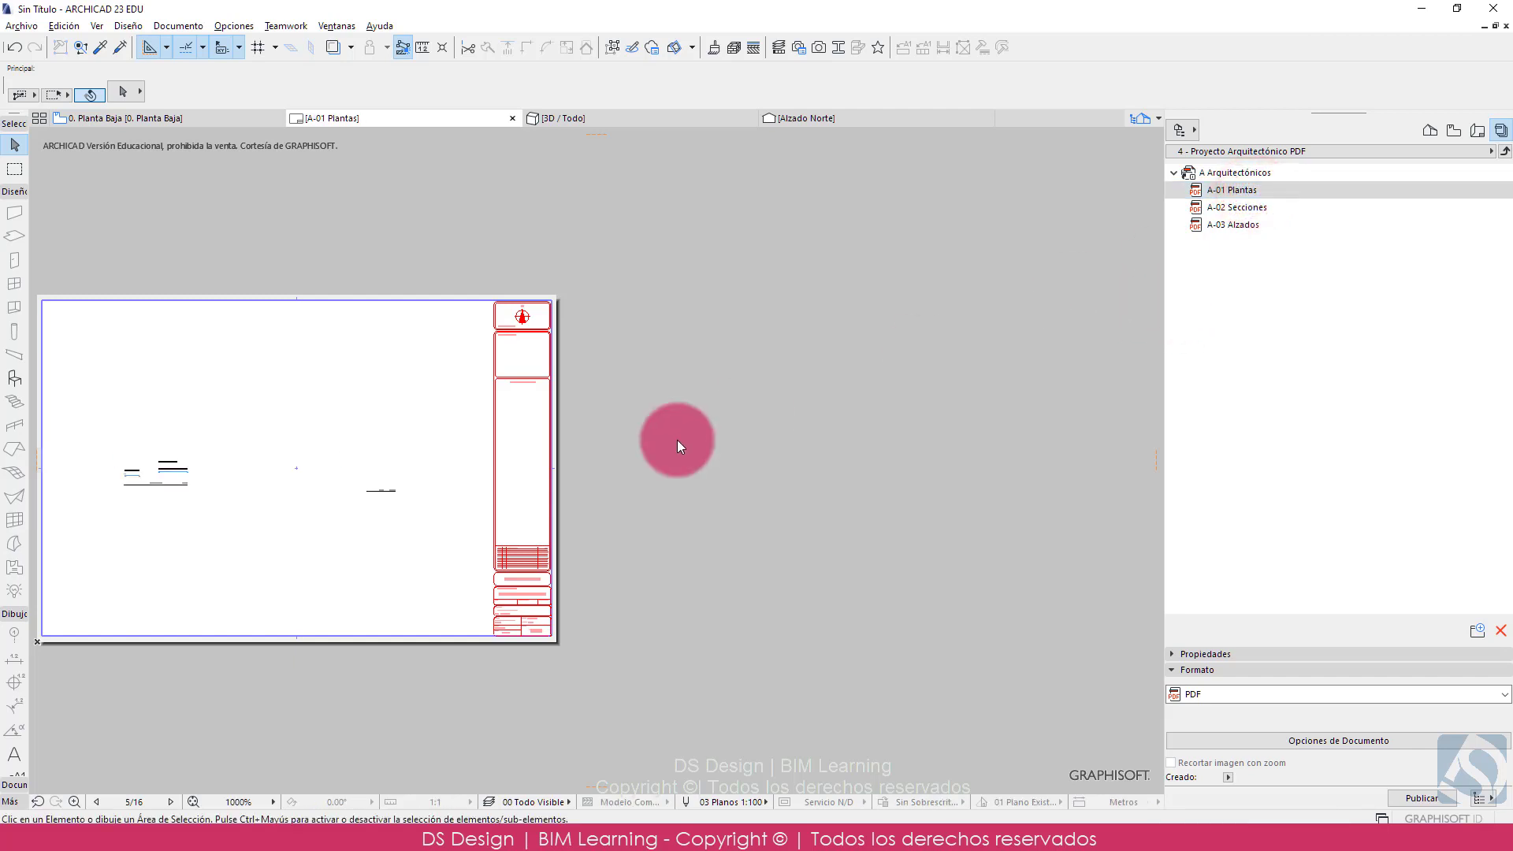
pyautogui.scroll(-3, 668, 421)
pyautogui.moveTo(435, 392); pyautogui.dragTo(574, 384, button='middle')
pyautogui.scroll(3, 547, 405)
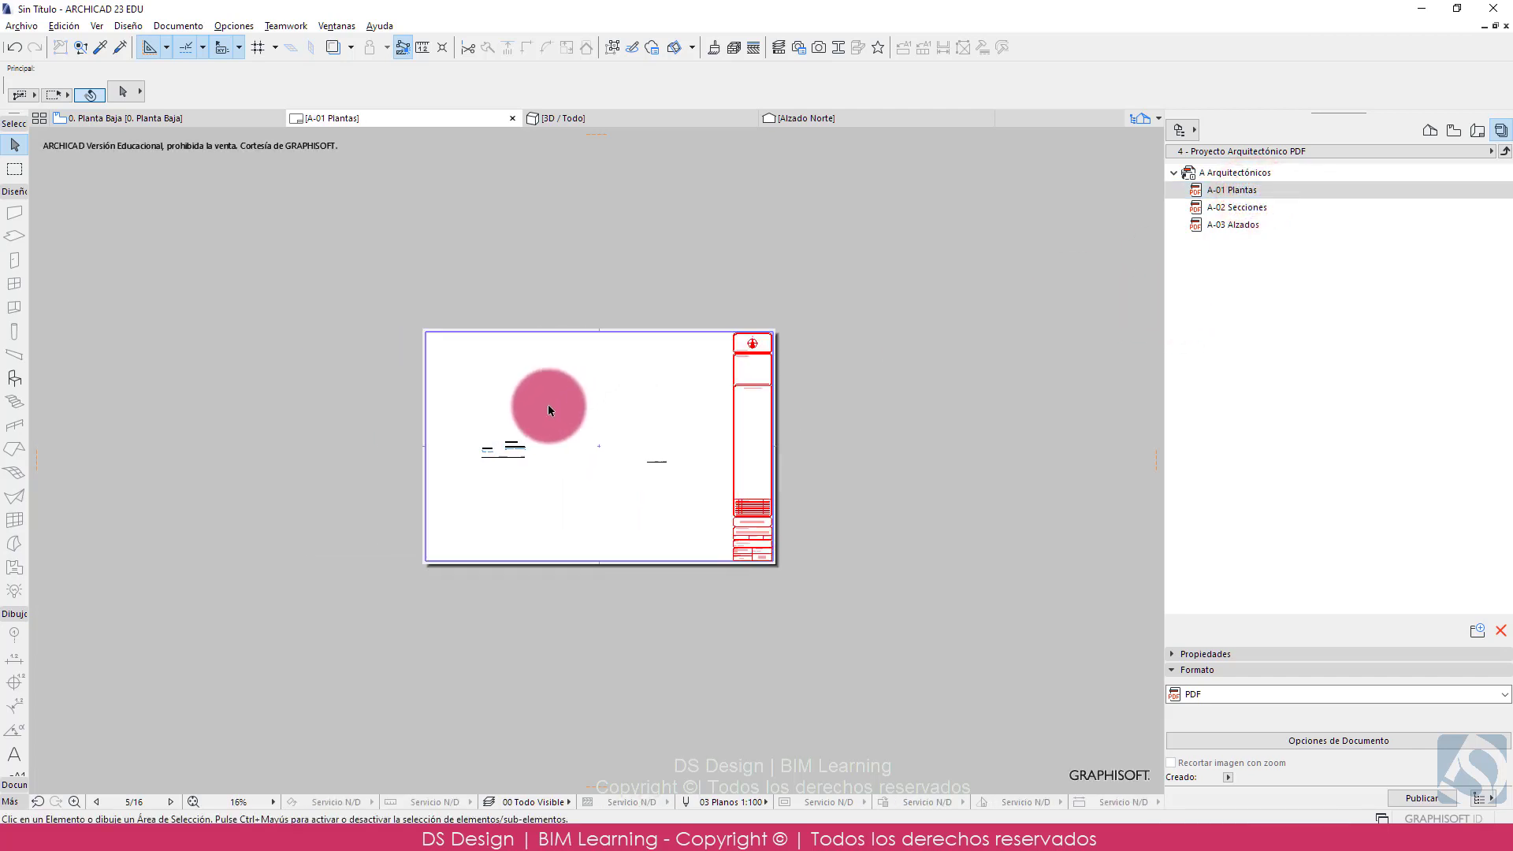
pyautogui.scroll(2, 549, 410)
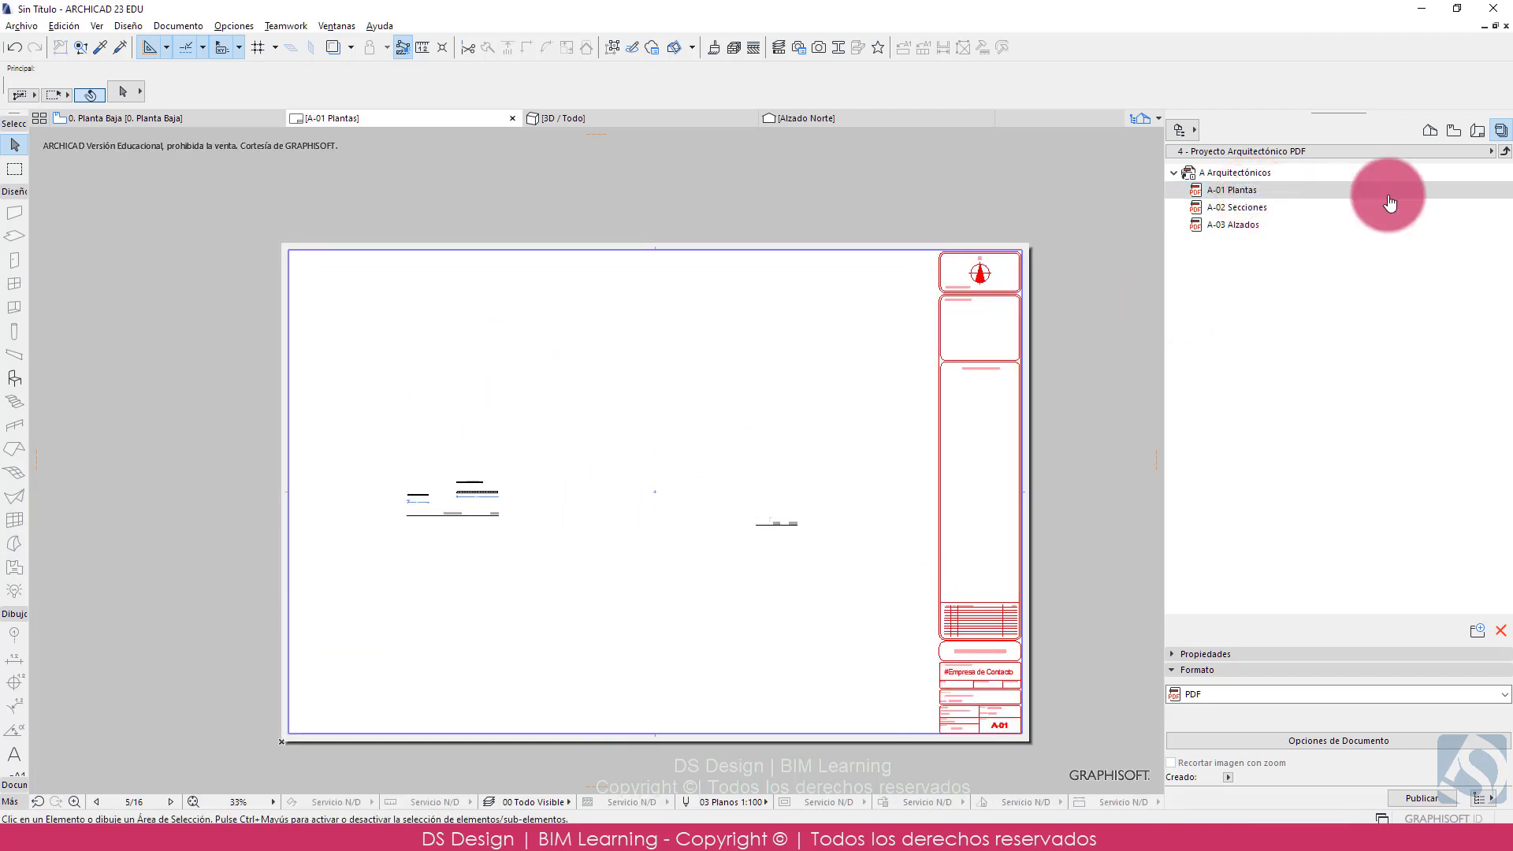
# - Return the Navegador to the project map and briefly view the pop-up version of the Navegador
pyautogui.click(1439, 130)
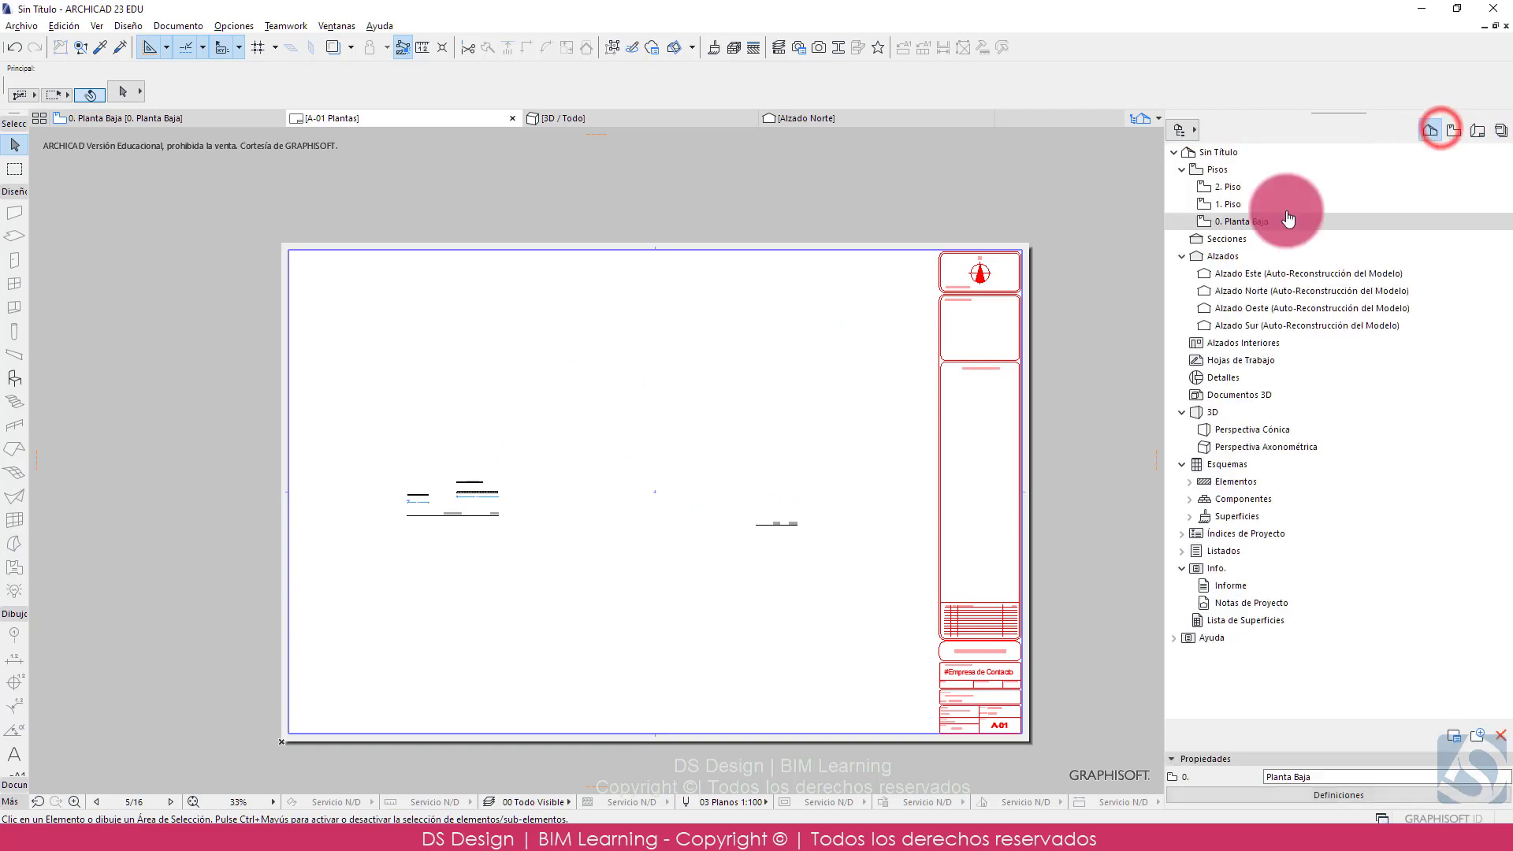
pyautogui.click(1156, 121)
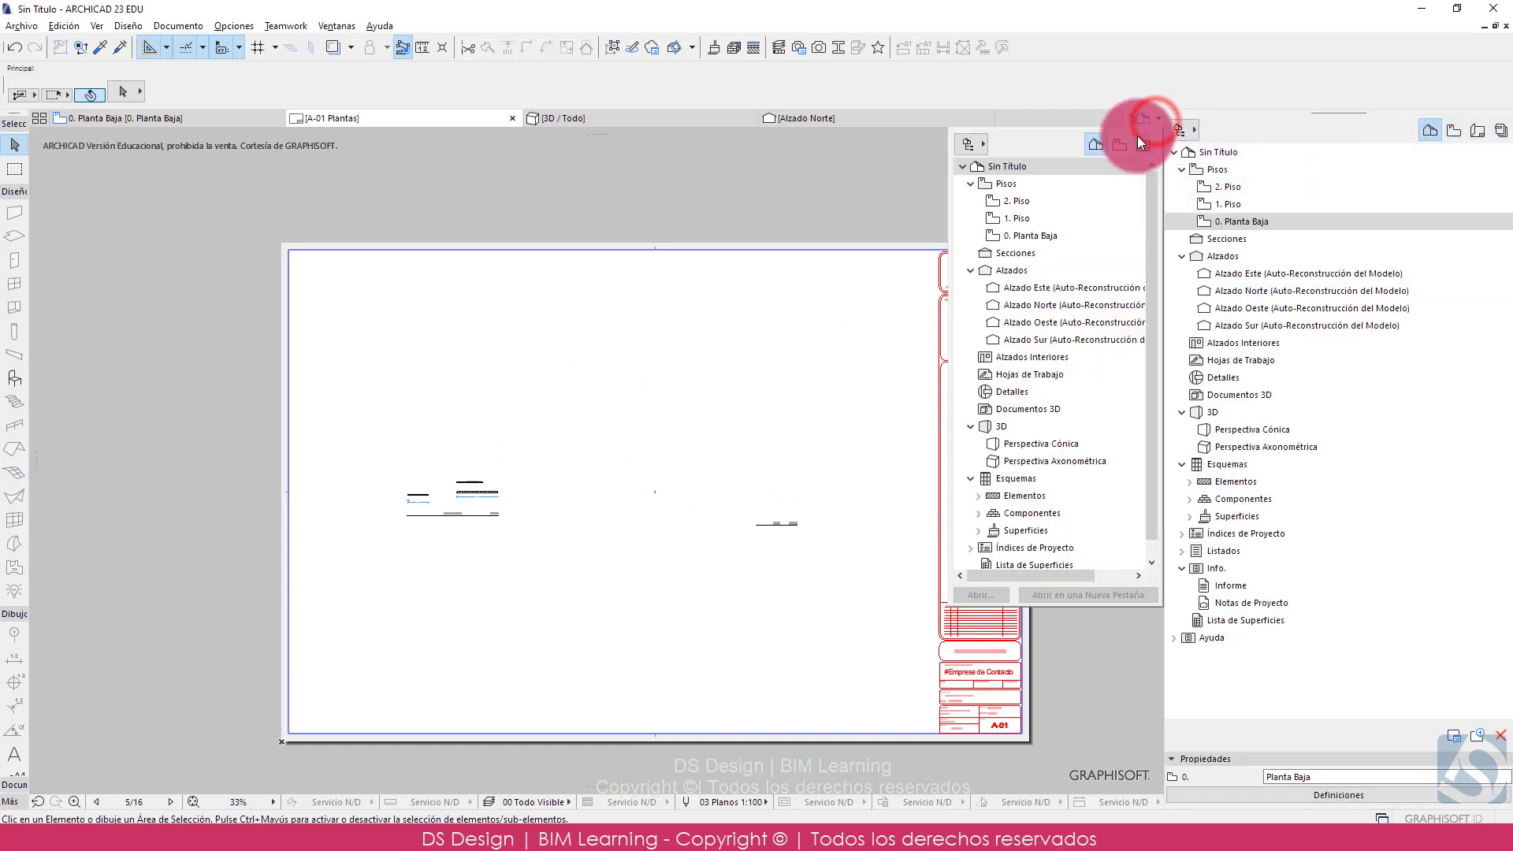
pyautogui.click(1189, 138)
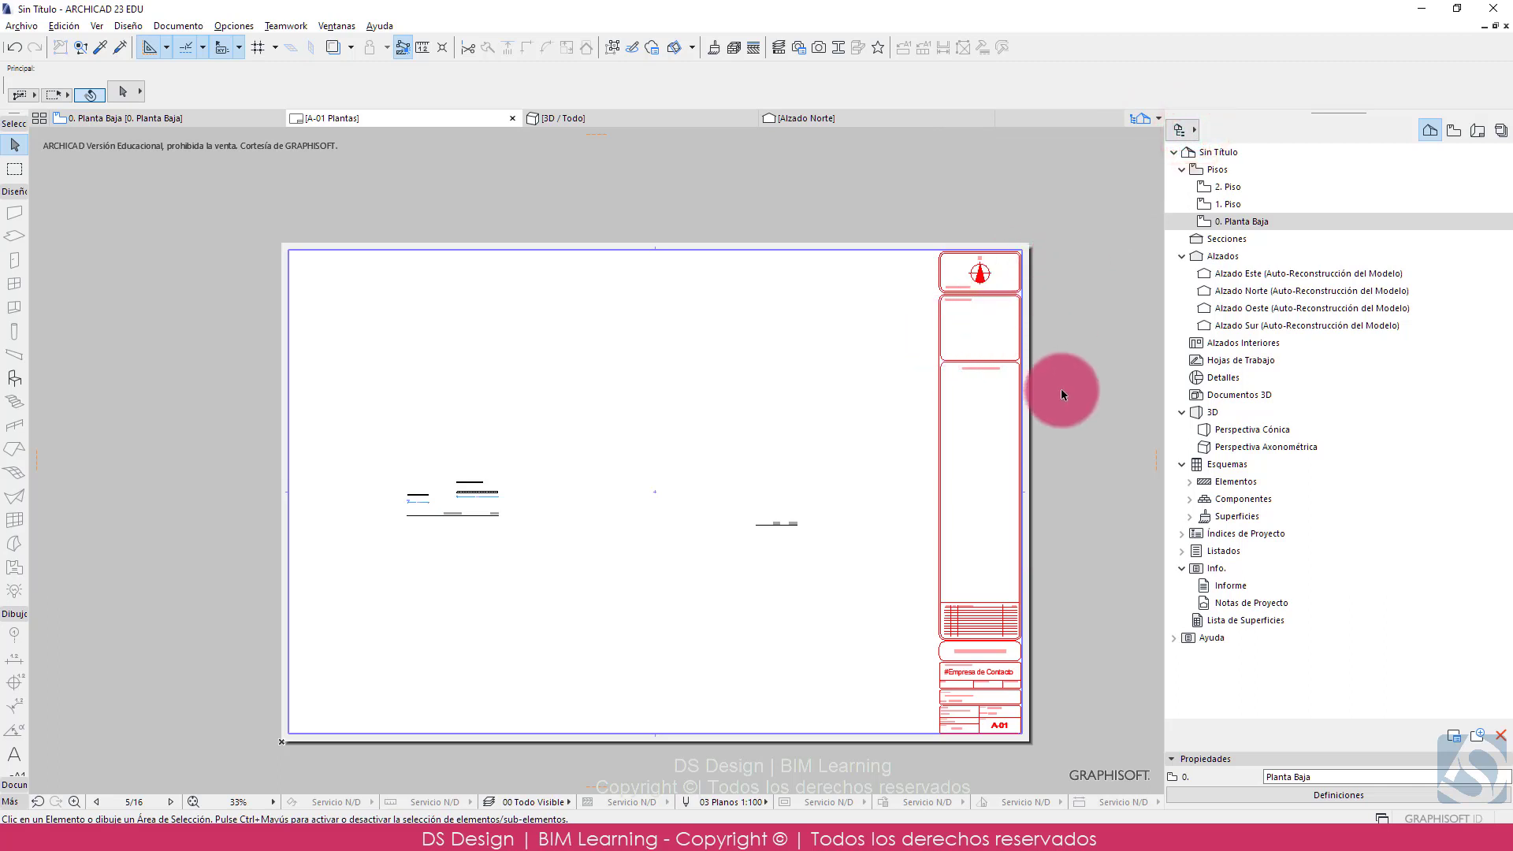
pyautogui.moveTo(1038, 351); pyautogui.dragTo(1000, 324, button='middle')
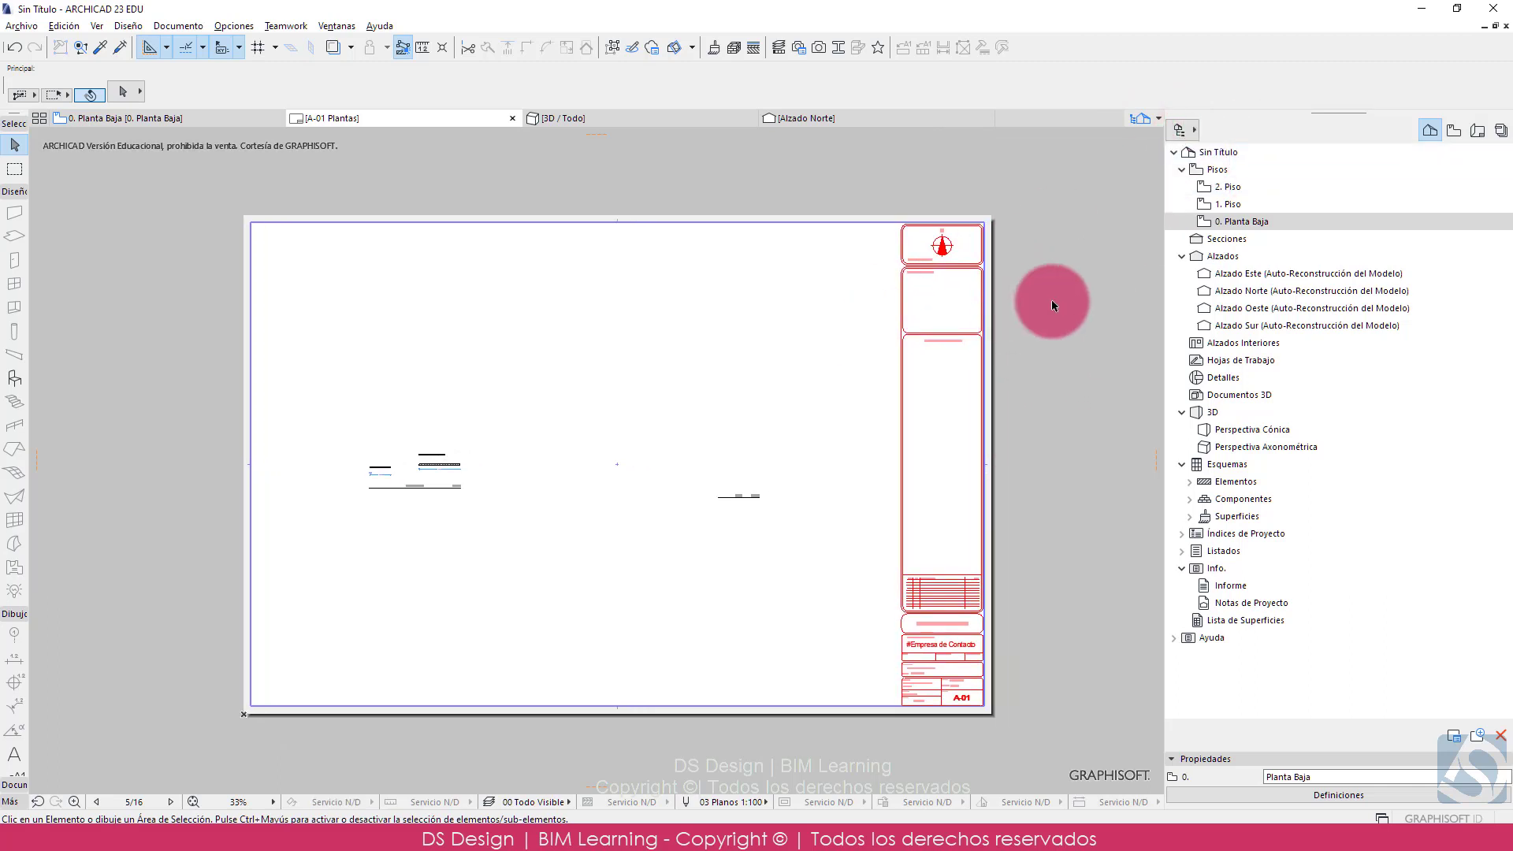
pyautogui.scroll(1, 1051, 305)
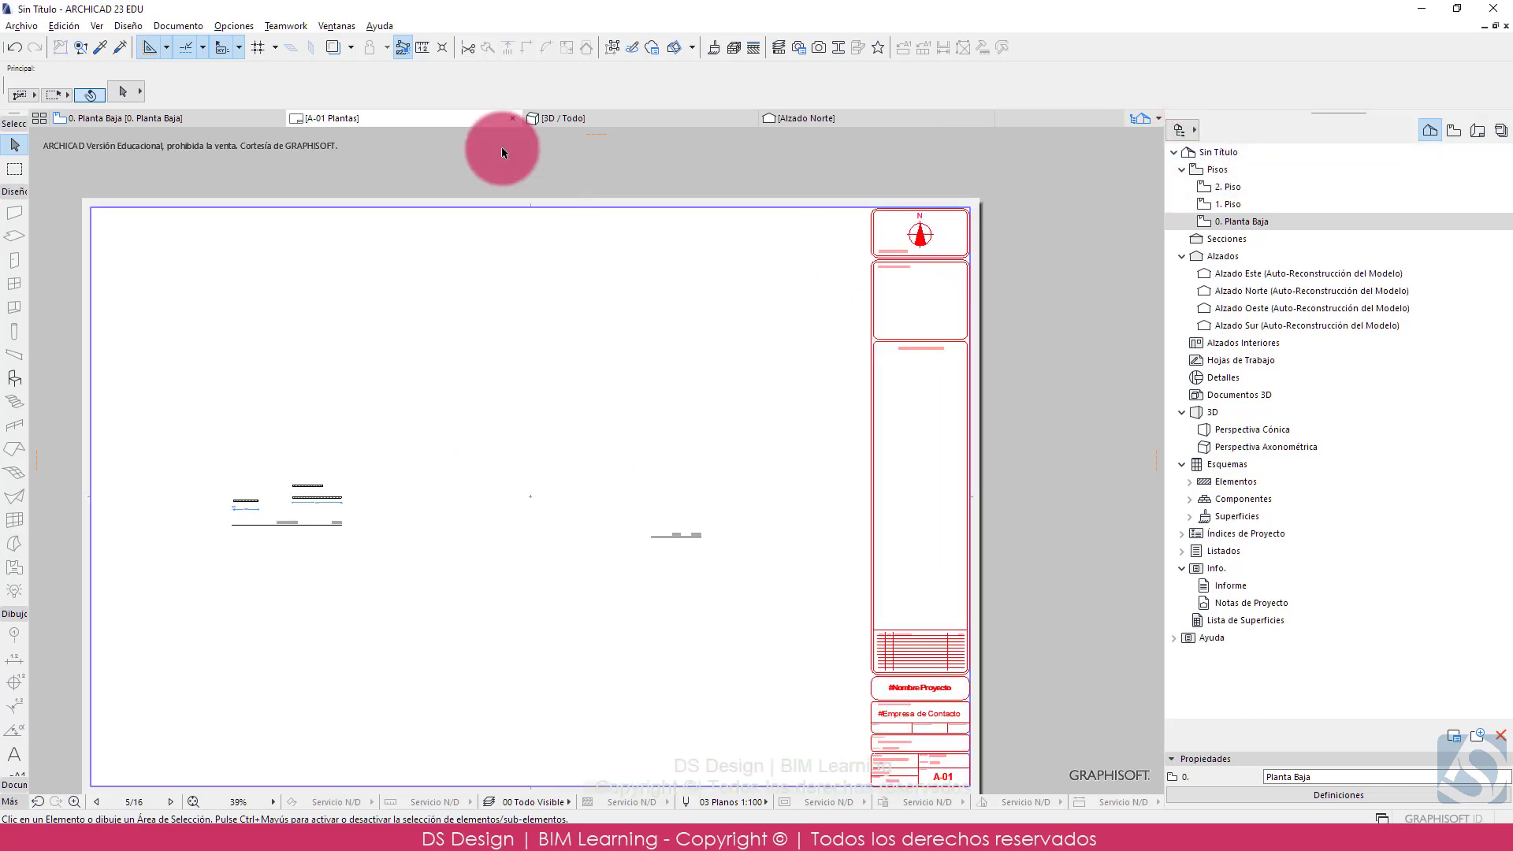
# - Return to the 0. Planta Baja floor plan and delete all its walls and dimensions
pyautogui.click(173, 118)
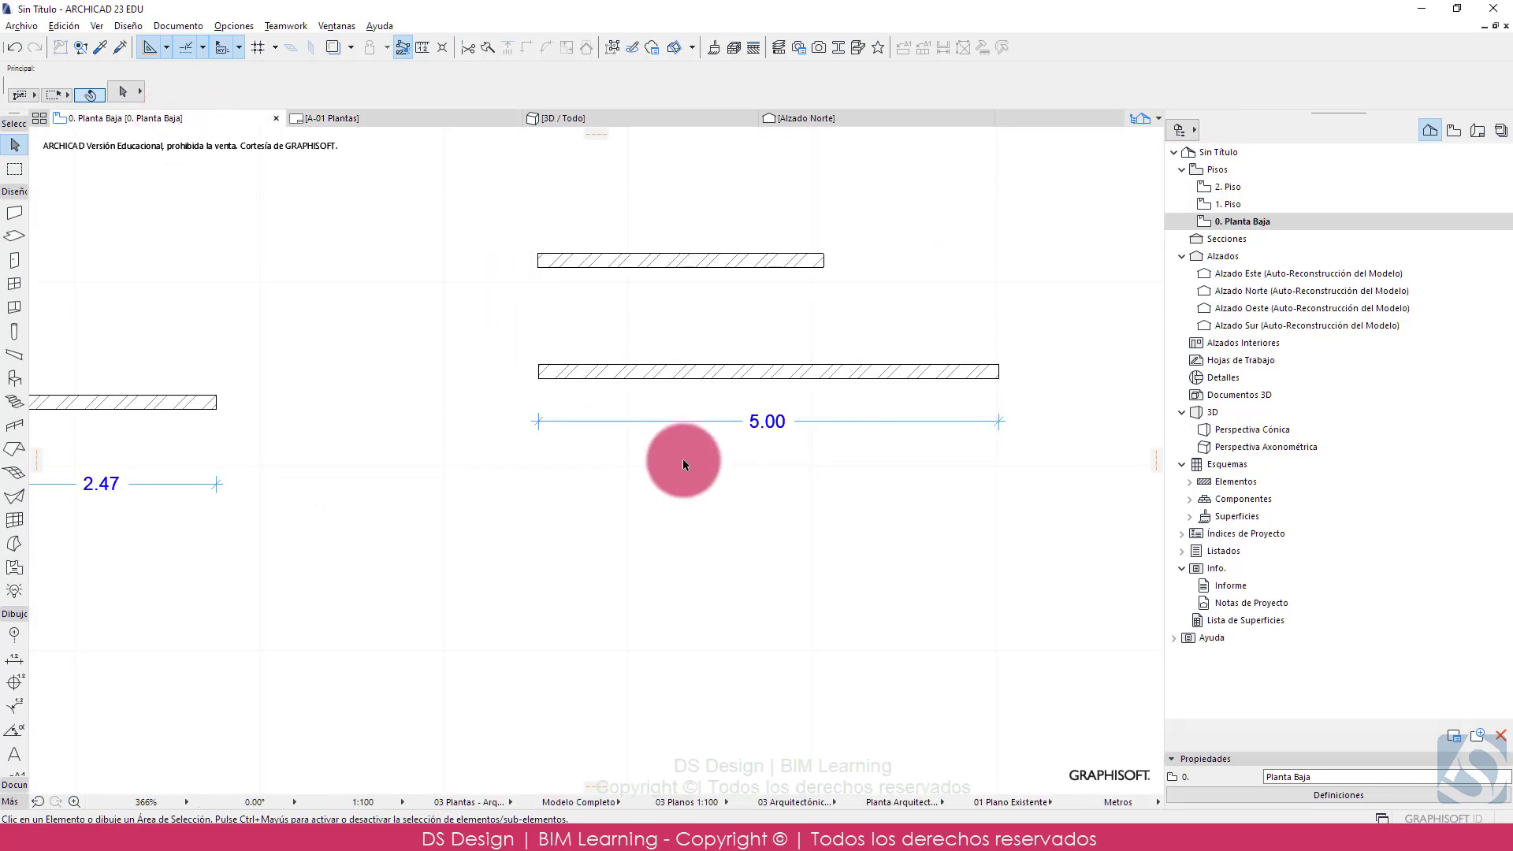
pyautogui.scroll(-3, 684, 460)
pyautogui.click(912, 551)
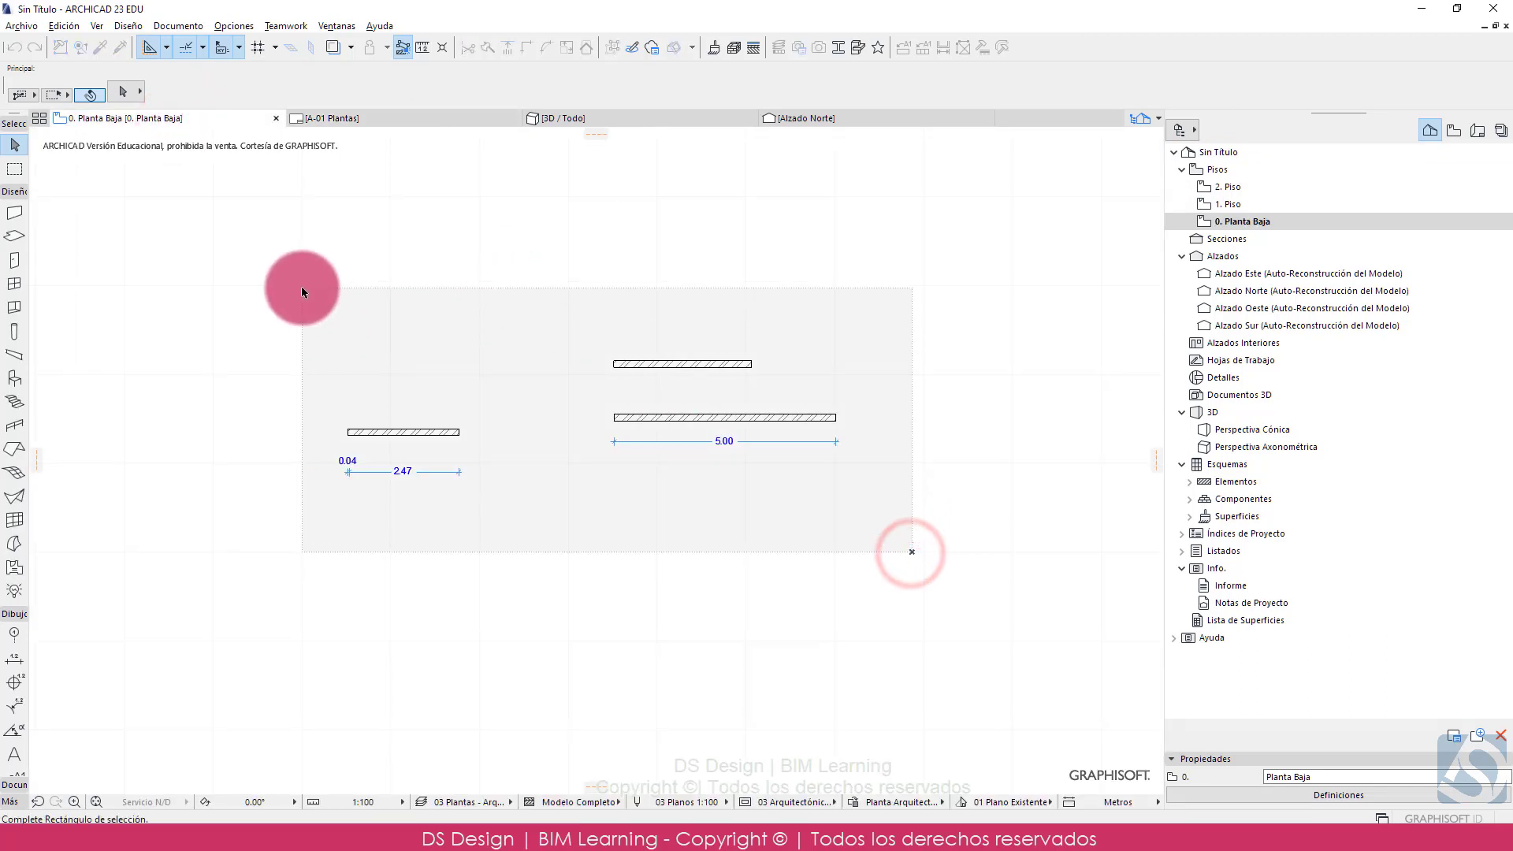
pyautogui.click(300, 277)
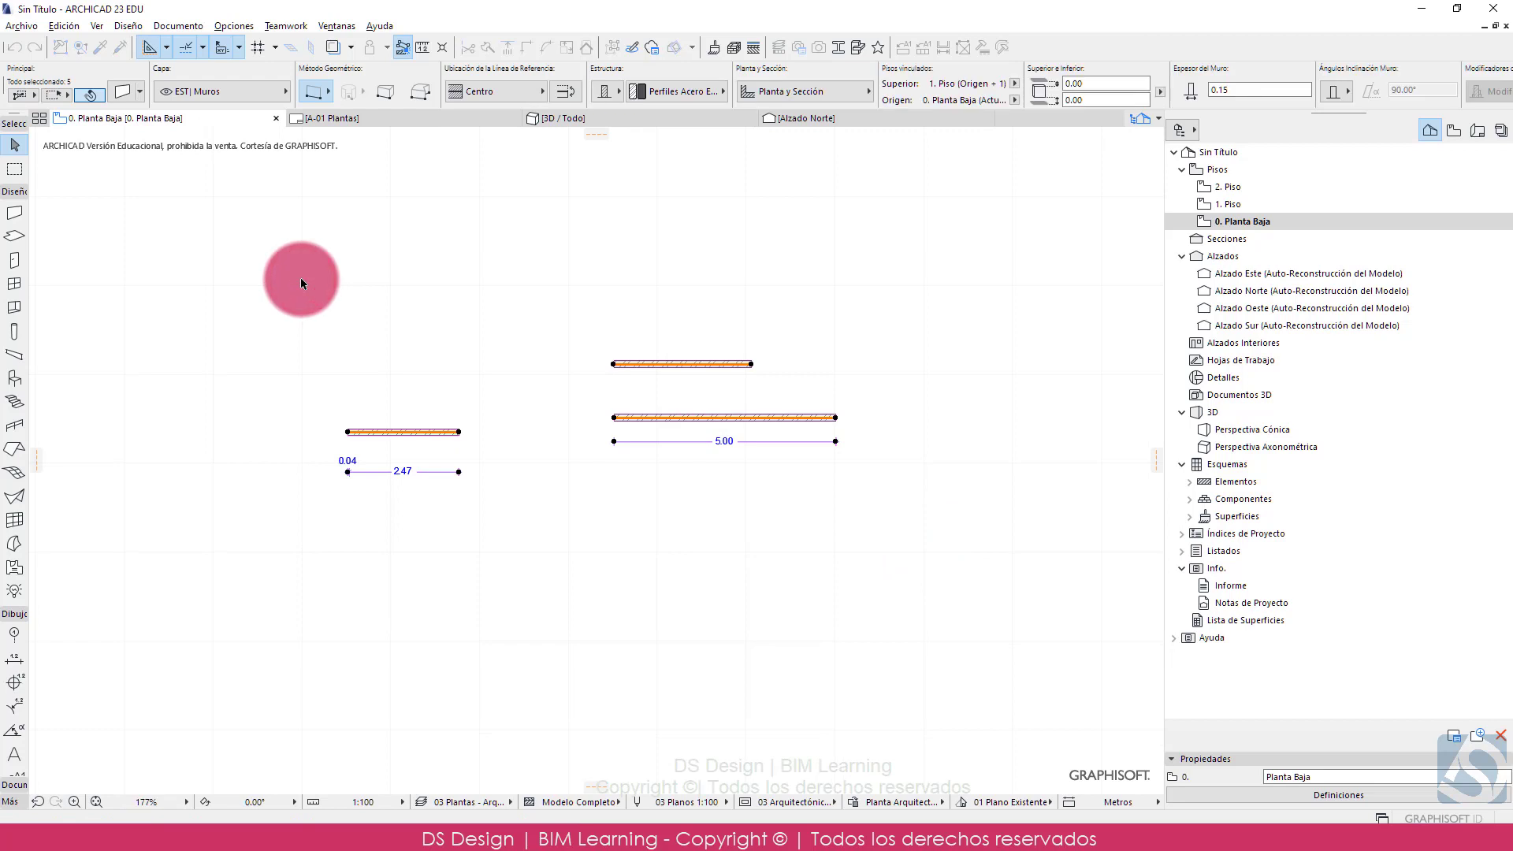
pyautogui.press('Delete')
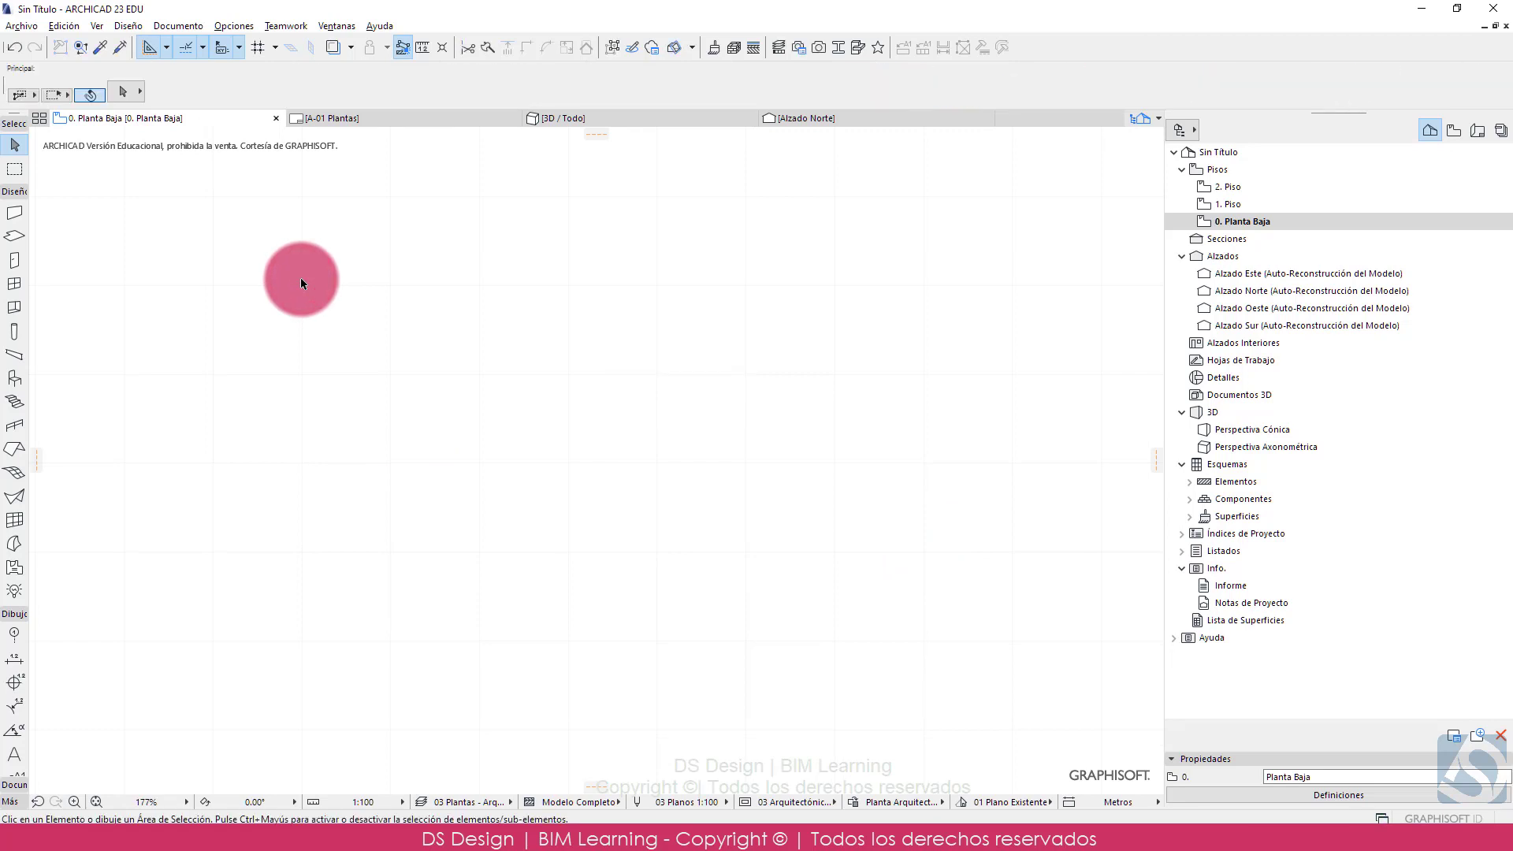